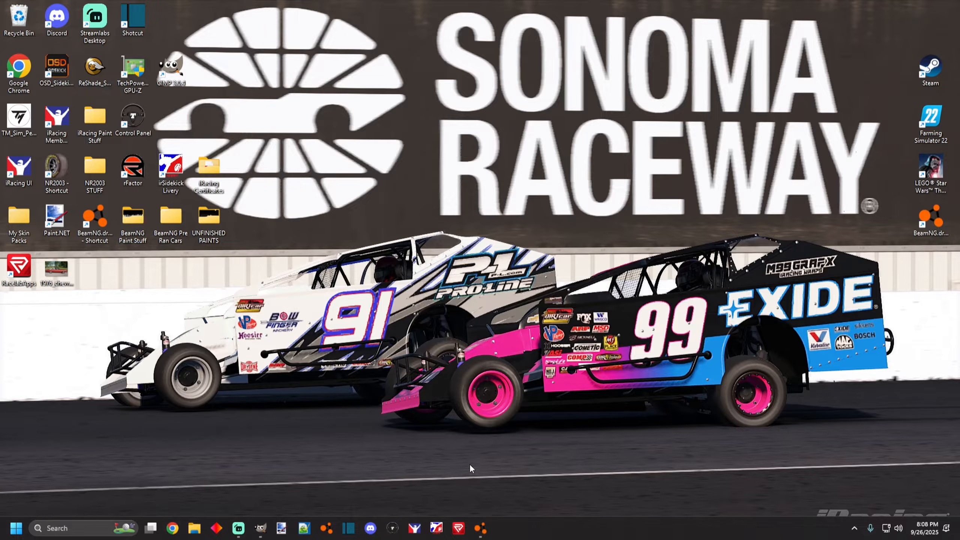
Switch to the driving game and orbit the camera around the number 17 demolition car to inspect its livery.
{"action": "left_click", "coordinate": [481, 528]}
{"action": "left_click_drag", "start_coordinate": [231, 261], "coordinate": [286, 263]}
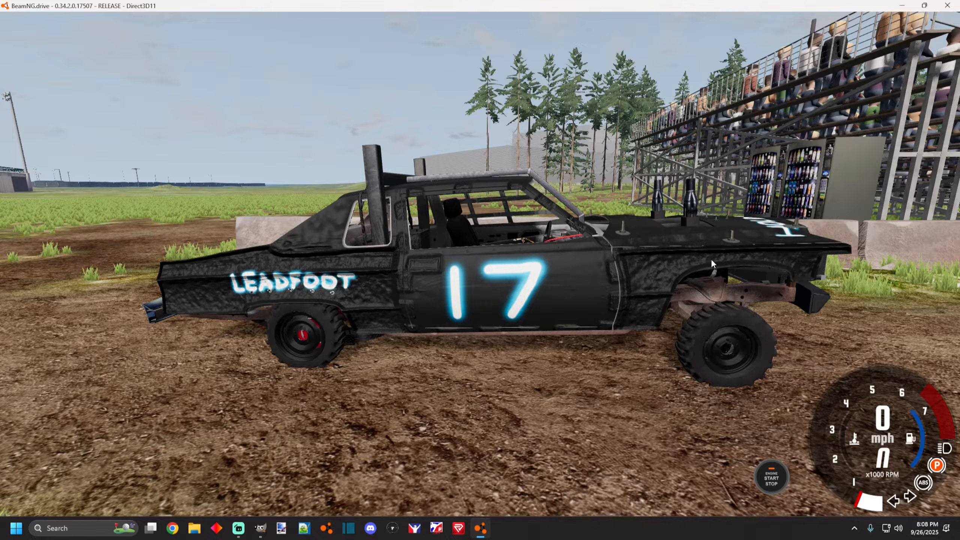
{"action": "left_click_drag", "start_coordinate": [667, 300], "coordinate": [235, 265]}
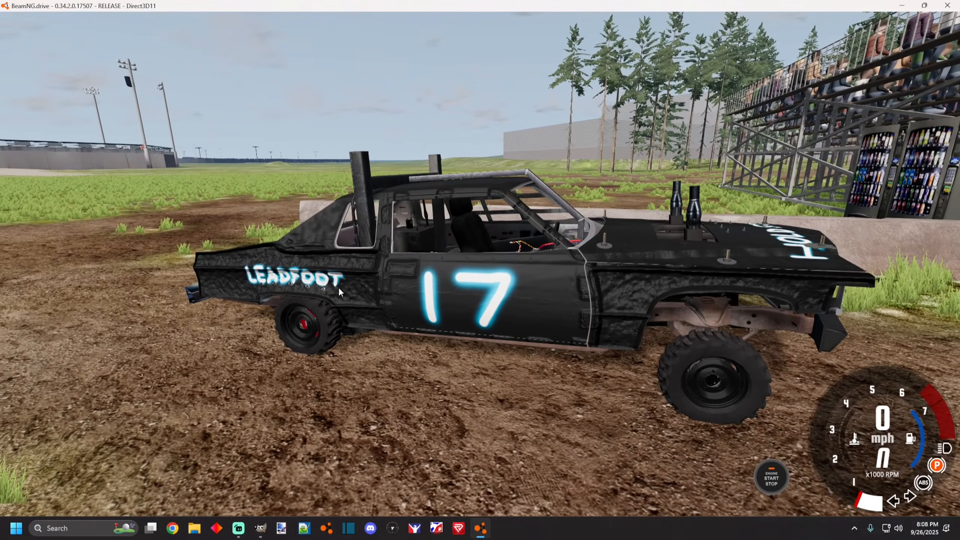
{"action": "left_click_drag", "start_coordinate": [351, 270], "coordinate": [703, 275]}
{"action": "left_click_drag", "start_coordinate": [385, 272], "coordinate": [437, 280]}
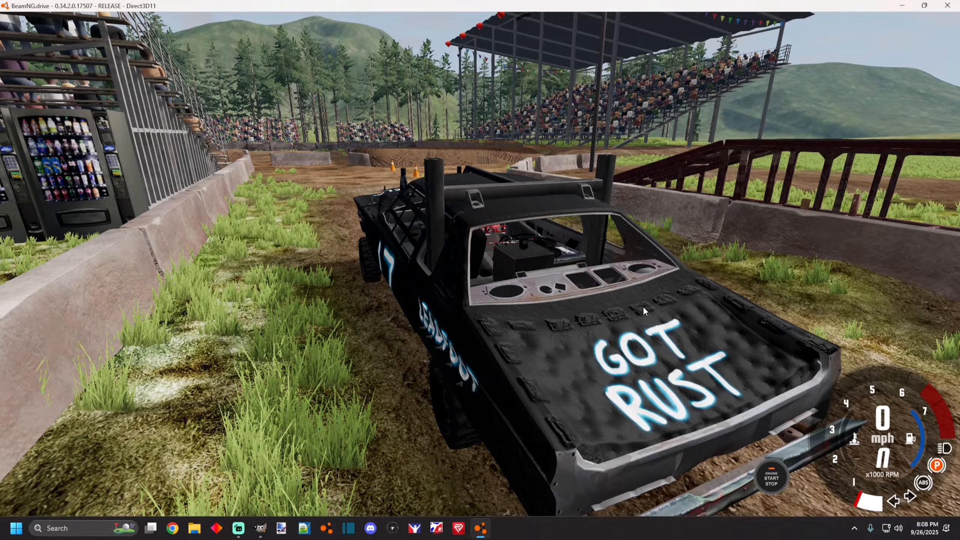
{"action": "left_click_drag", "start_coordinate": [646, 310], "coordinate": [635, 328]}
{"action": "left_click_drag", "start_coordinate": [537, 298], "coordinate": [568, 294]}
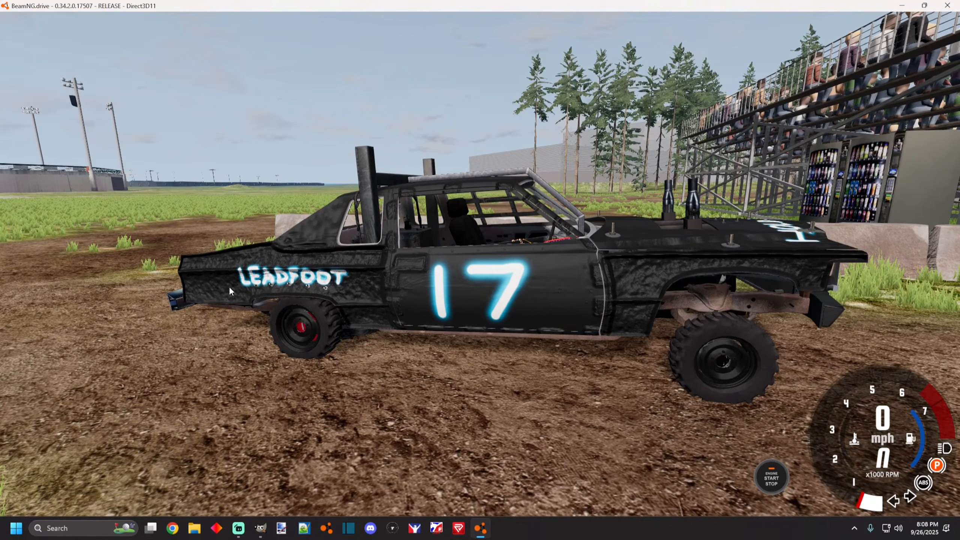
{"action": "left_click_drag", "start_coordinate": [599, 289], "coordinate": [613, 300]}
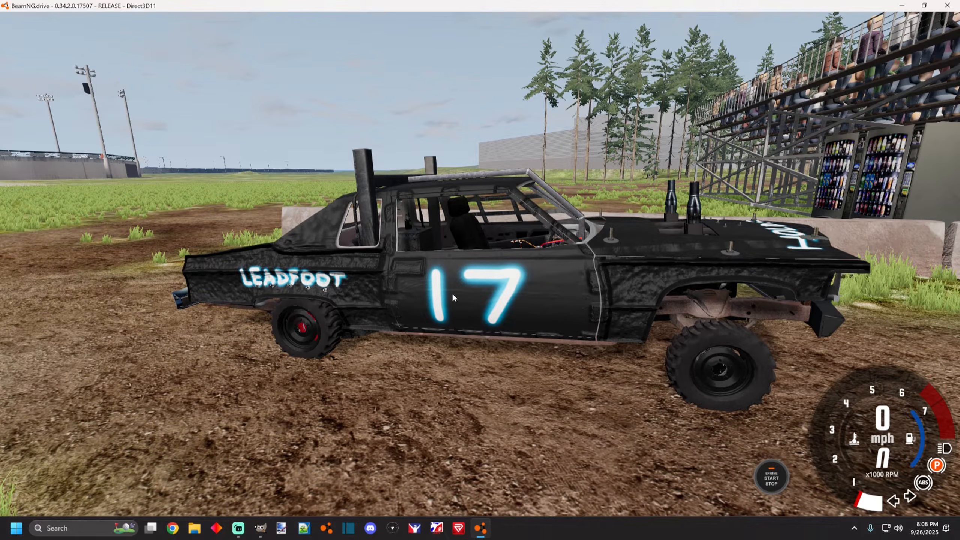
{"action": "left_click_drag", "start_coordinate": [600, 243], "coordinate": [635, 244]}
{"action": "left_click_drag", "start_coordinate": [482, 326], "coordinate": [465, 362]}
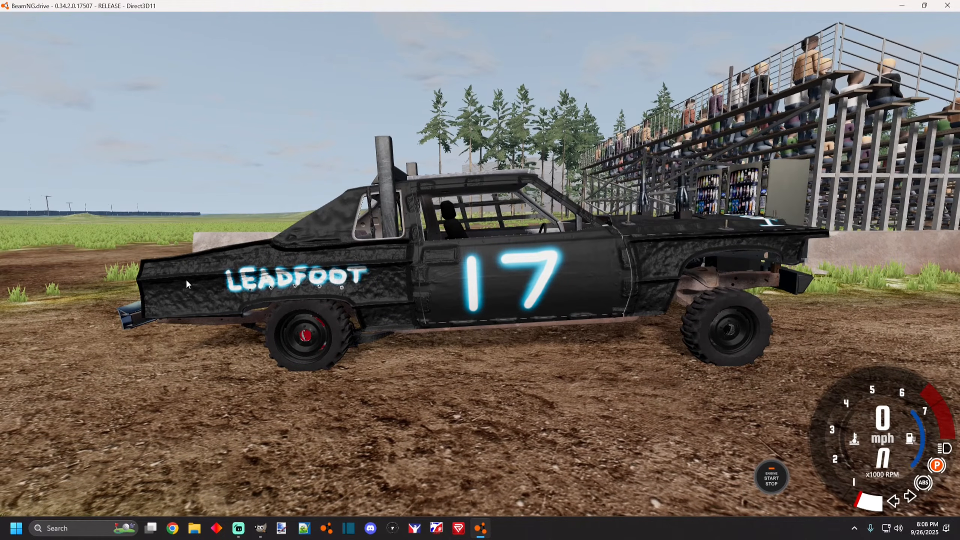
{"action": "left_click_drag", "start_coordinate": [349, 282], "coordinate": [507, 232]}
{"action": "left_click_drag", "start_coordinate": [538, 313], "coordinate": [401, 322]}
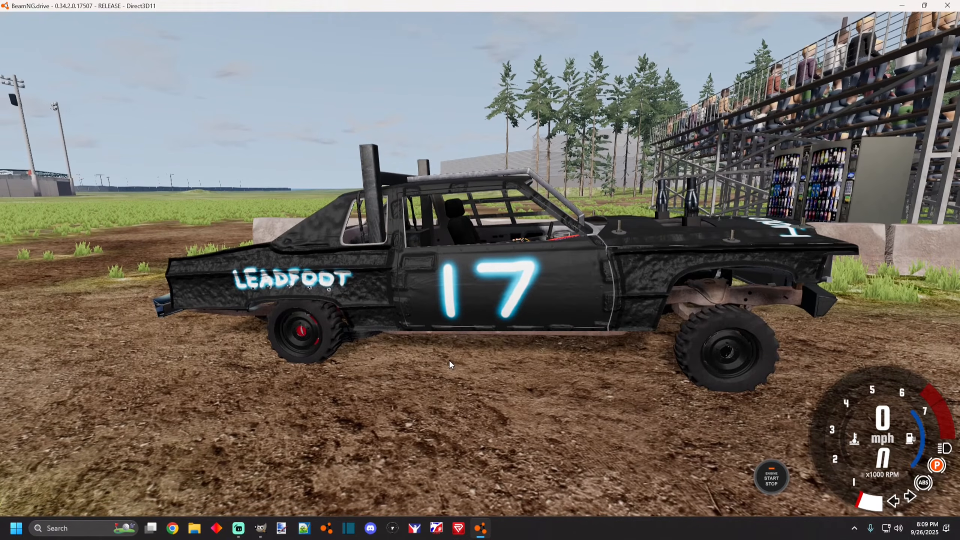
Switch to the image editor and inspect the M99MetricCaddy4normalmap texture at several zoom levels.
{"action": "left_click", "coordinate": [261, 528]}
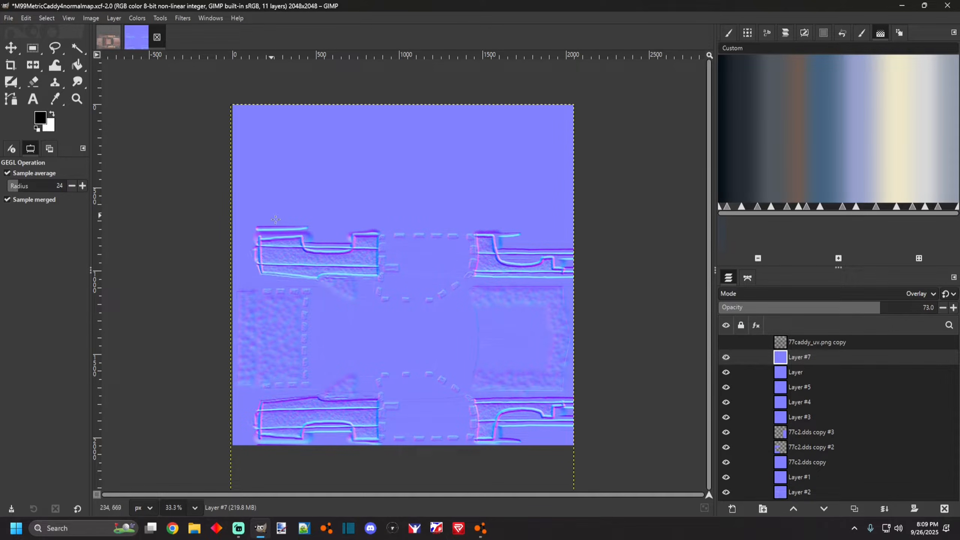
{"action": "left_click", "coordinate": [265, 528]}
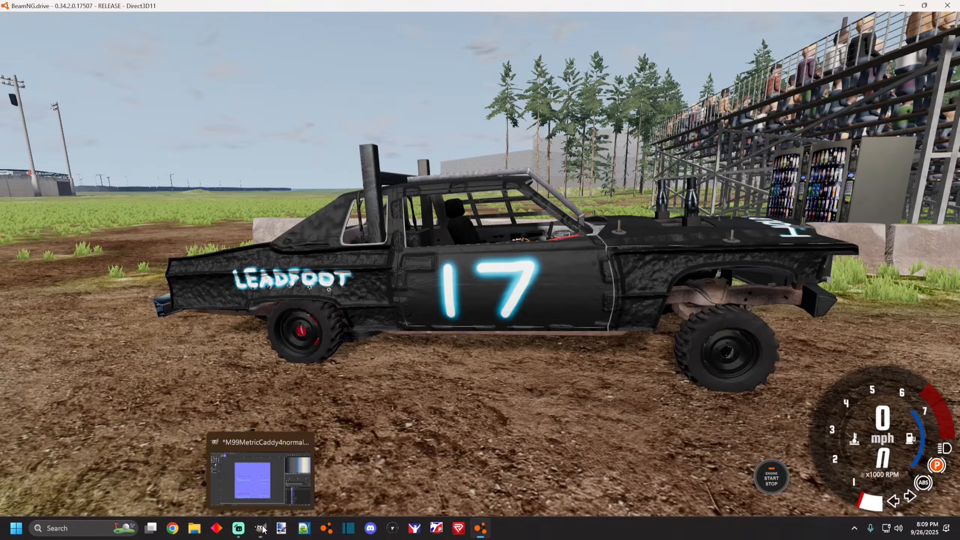
{"action": "left_click", "coordinate": [267, 528]}
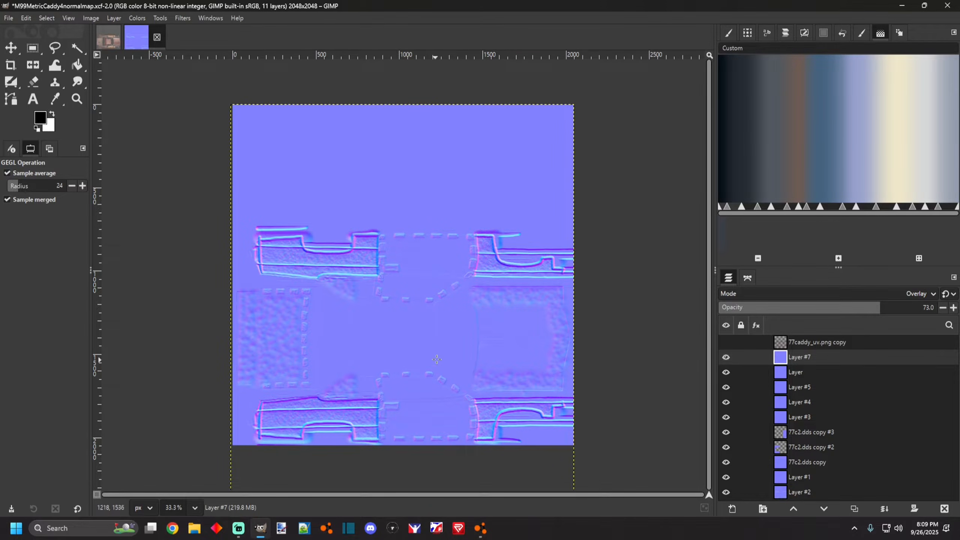
{"action": "scroll", "coordinate": [442, 359], "scroll_direction": "down", "scroll_amount": 5}
{"action": "scroll", "coordinate": [369, 384], "scroll_direction": "up", "scroll_amount": 6}
{"action": "scroll", "coordinate": [548, 318], "scroll_direction": "down", "scroll_amount": 3}
{"action": "scroll", "coordinate": [592, 317], "scroll_direction": "up", "scroll_amount": 3}
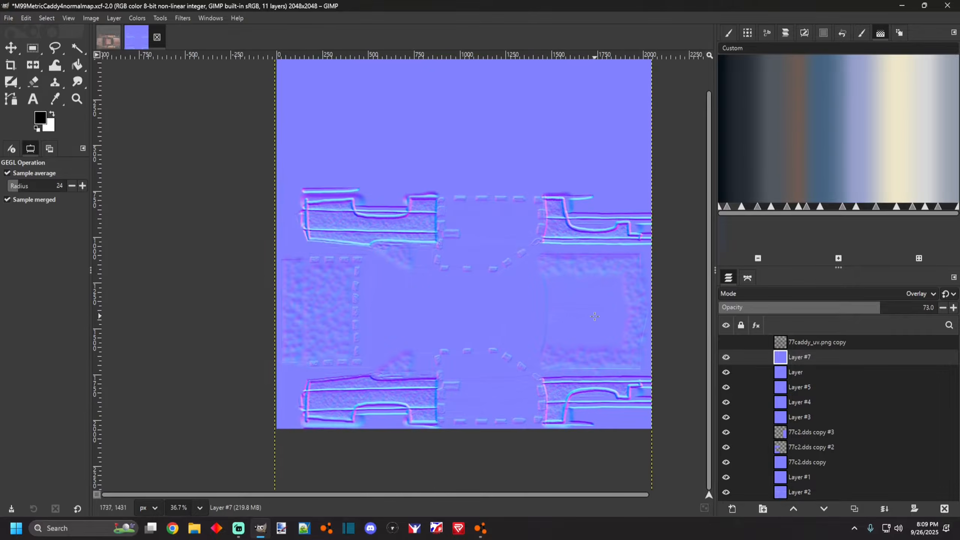
{"action": "scroll", "coordinate": [595, 317], "scroll_direction": "up", "scroll_amount": 1}
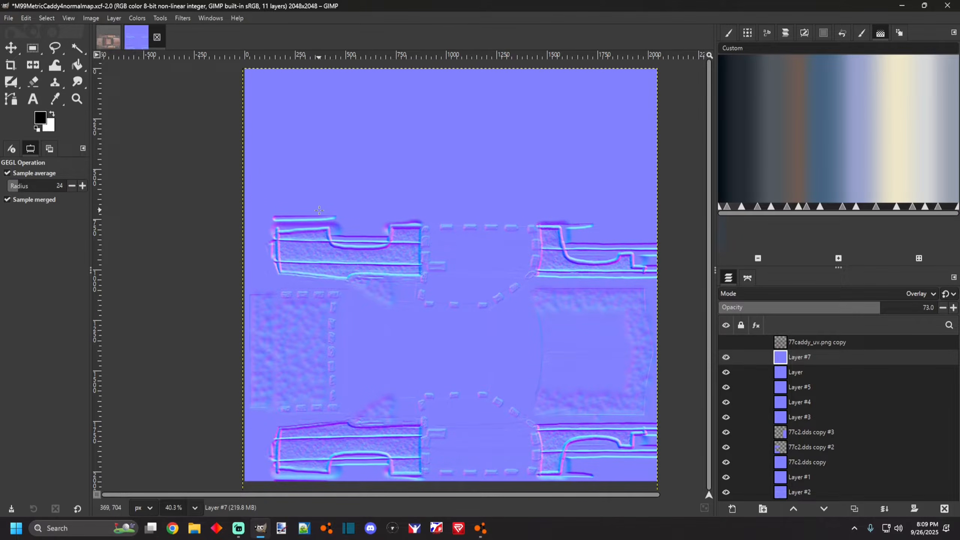
{"action": "scroll", "coordinate": [329, 265], "scroll_direction": "up", "scroll_amount": 3}
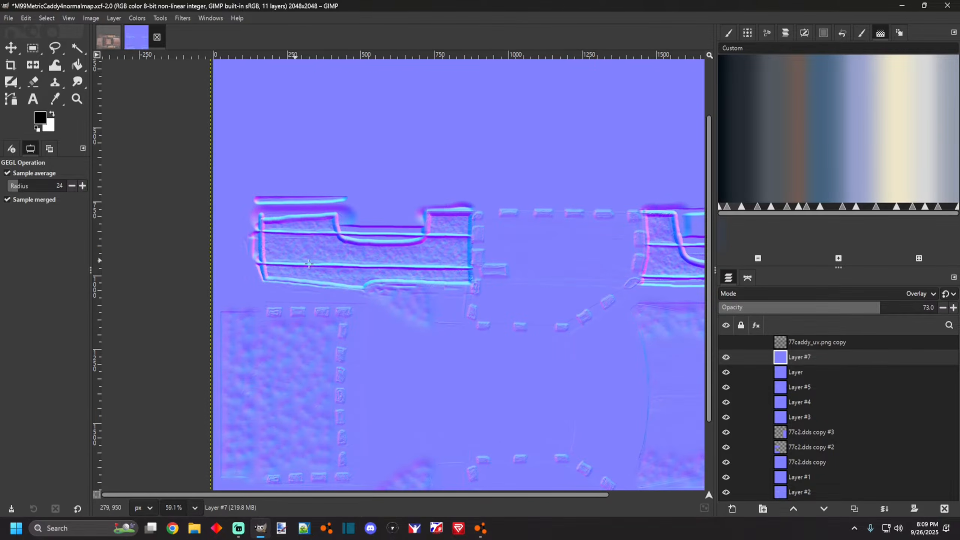
{"action": "scroll", "coordinate": [339, 253], "scroll_direction": "down", "scroll_amount": 3}
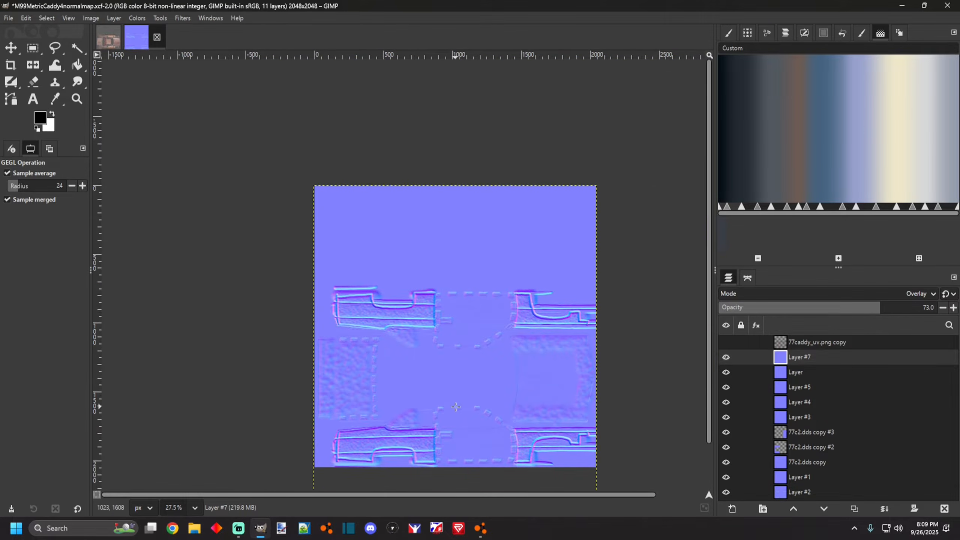
{"action": "scroll", "coordinate": [378, 299], "scroll_direction": "up", "scroll_amount": 2}
{"action": "scroll", "coordinate": [387, 309], "scroll_direction": "down", "scroll_amount": 1}
{"action": "scroll", "coordinate": [387, 309], "scroll_direction": "down", "scroll_amount": 2}
{"action": "scroll", "coordinate": [550, 409], "scroll_direction": "up", "scroll_amount": 4}
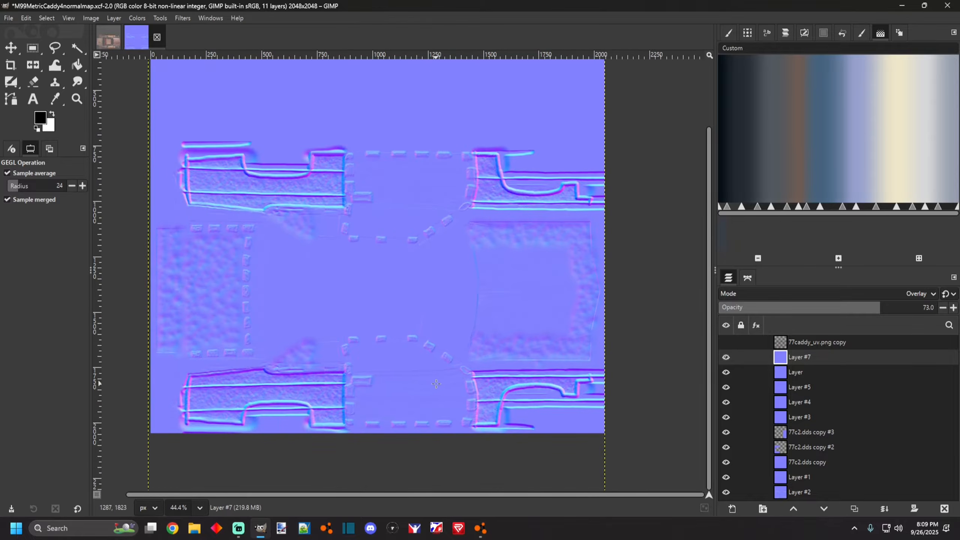
{"action": "scroll", "coordinate": [439, 386], "scroll_direction": "down", "scroll_amount": 1}
{"action": "scroll", "coordinate": [358, 363], "scroll_direction": "up", "scroll_amount": 1}
{"action": "scroll", "coordinate": [370, 420], "scroll_direction": "down", "scroll_amount": 1}
{"action": "scroll", "coordinate": [371, 422], "scroll_direction": "up", "scroll_amount": 2}
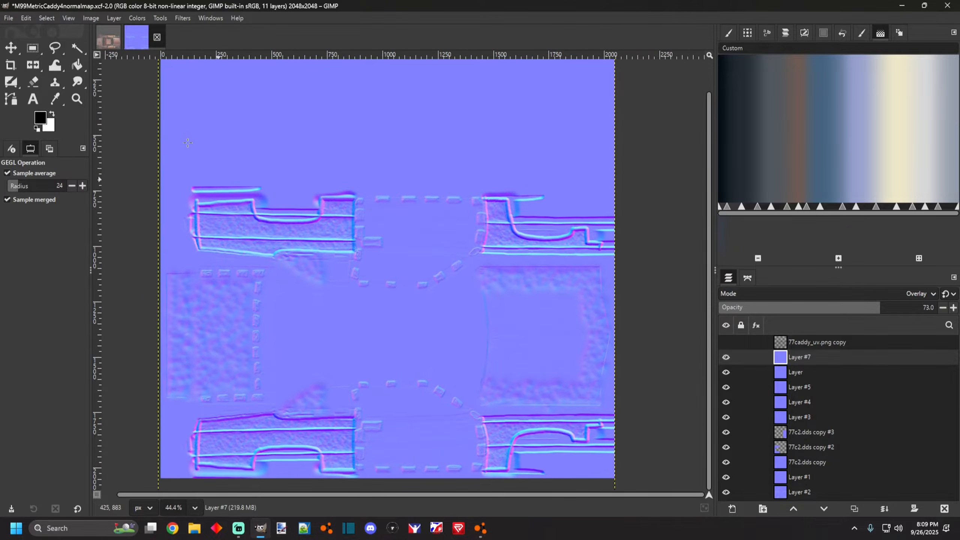
{"action": "left_click", "coordinate": [8, 18]}
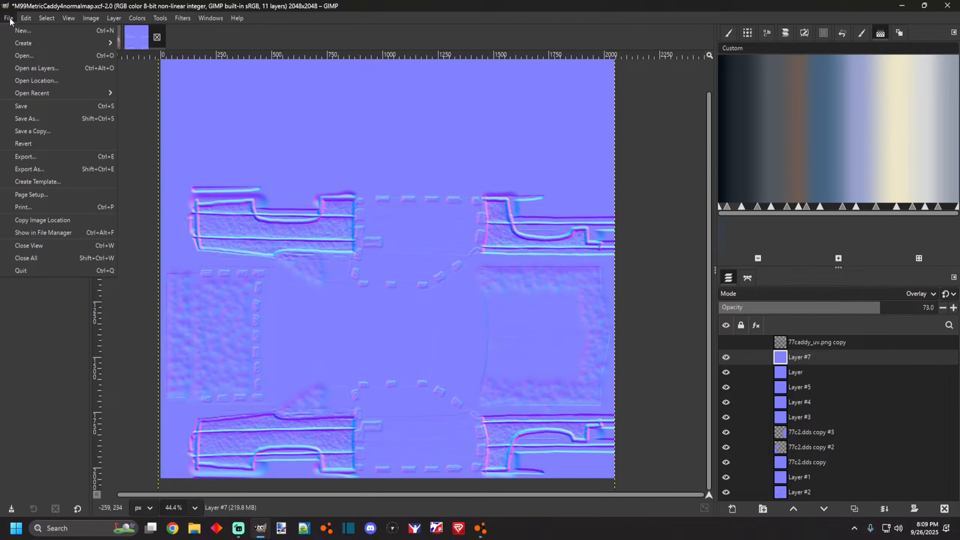
{"action": "left_click", "coordinate": [181, 46]}
{"action": "scroll", "coordinate": [349, 234], "scroll_direction": "down", "scroll_amount": 3}
{"action": "scroll", "coordinate": [337, 405], "scroll_direction": "up", "scroll_amount": 4}
{"action": "scroll", "coordinate": [441, 368], "scroll_direction": "up", "scroll_amount": 1}
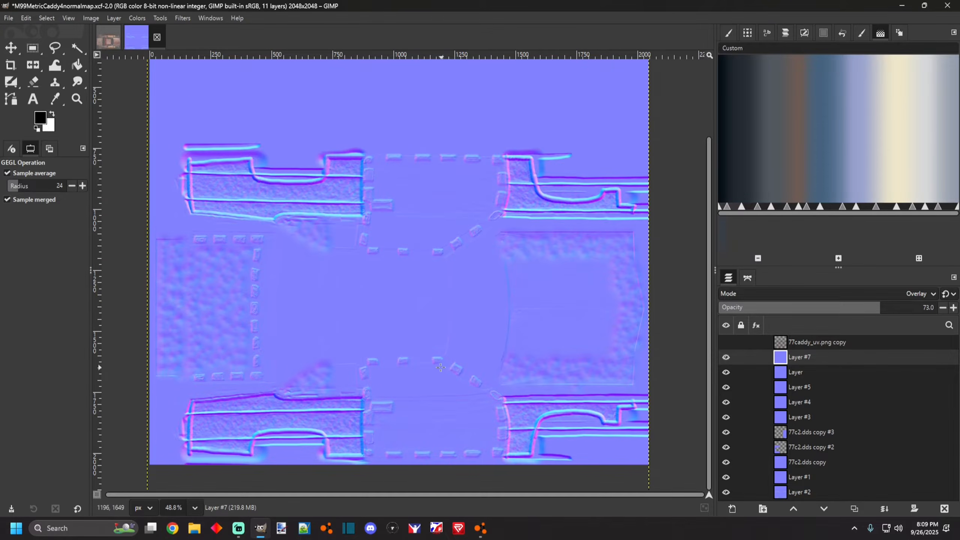
{"action": "scroll", "coordinate": [441, 368], "scroll_direction": "down", "scroll_amount": 2}
Open the 77caddy_uv.png template from the 77caddy folder inside BeamNG Paint Stuff.
{"action": "left_click", "coordinate": [8, 18]}
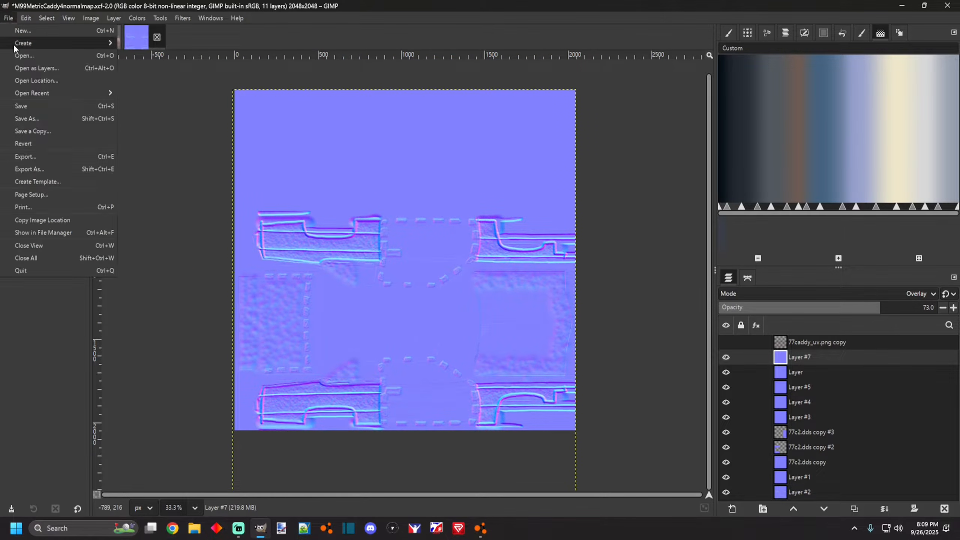
{"action": "left_click", "coordinate": [22, 55]}
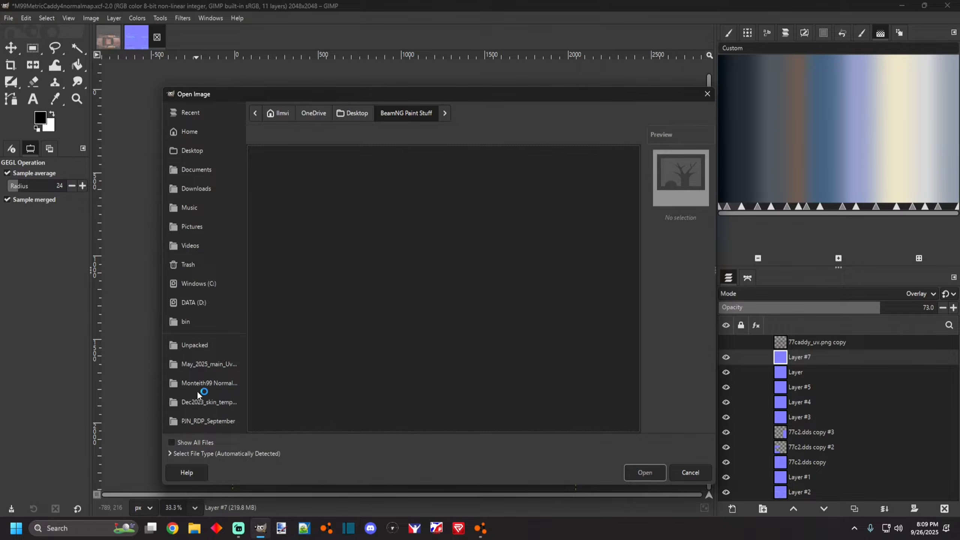
{"action": "scroll", "coordinate": [208, 396], "scroll_direction": "down", "scroll_amount": 3}
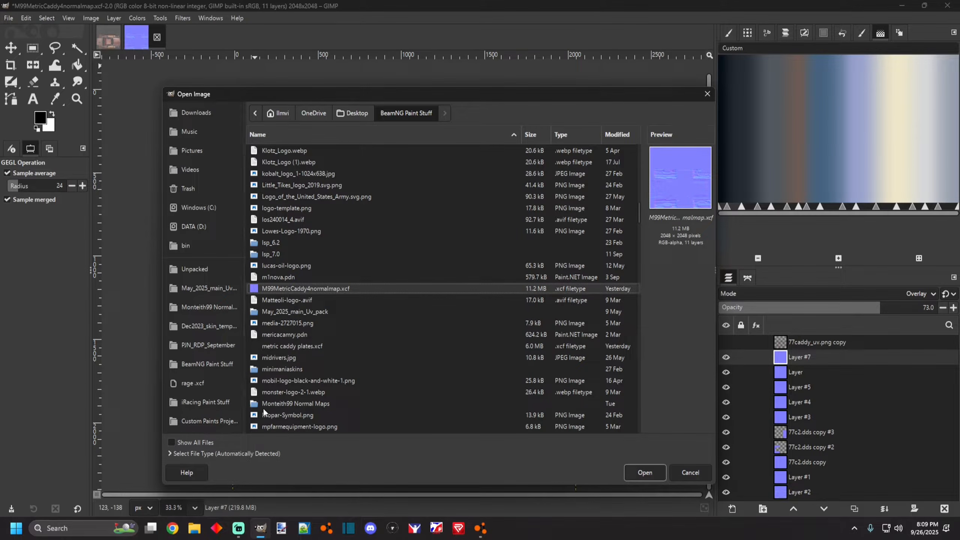
{"action": "scroll", "coordinate": [304, 347], "scroll_direction": "down", "scroll_amount": 2}
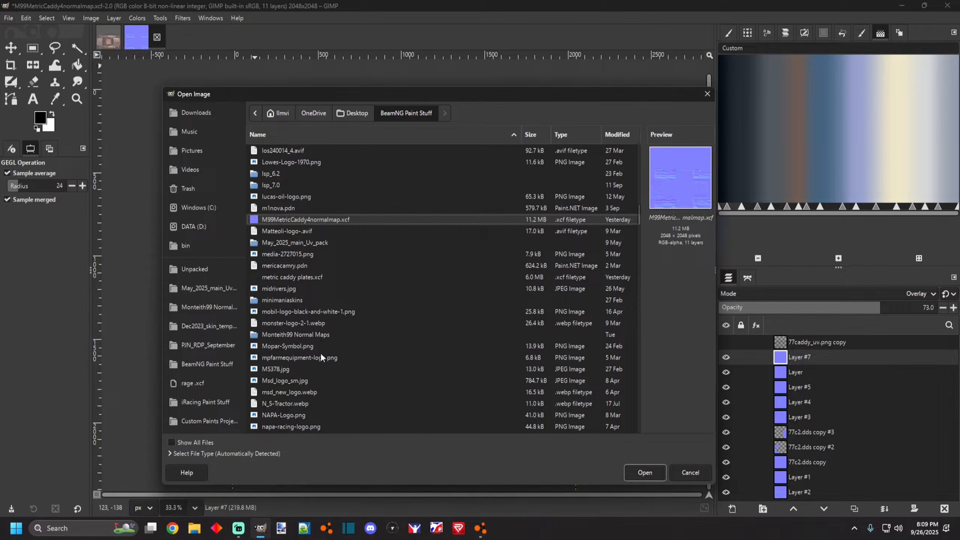
{"action": "scroll", "coordinate": [321, 352], "scroll_direction": "down", "scroll_amount": 1}
{"action": "scroll", "coordinate": [320, 351], "scroll_direction": "up", "scroll_amount": 4}
{"action": "scroll", "coordinate": [321, 349], "scroll_direction": "up", "scroll_amount": 10}
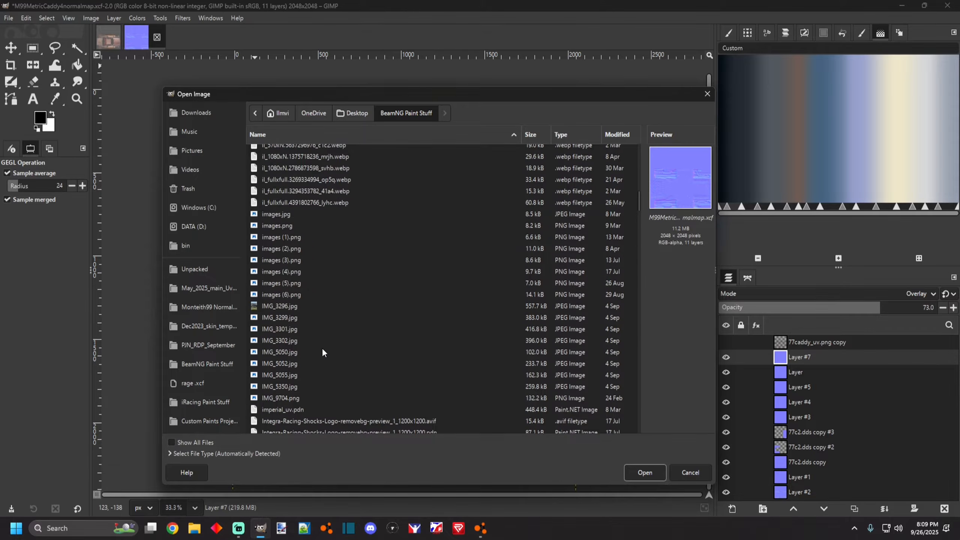
{"action": "left_click_drag", "start_coordinate": [638, 181], "coordinate": [641, 146]}
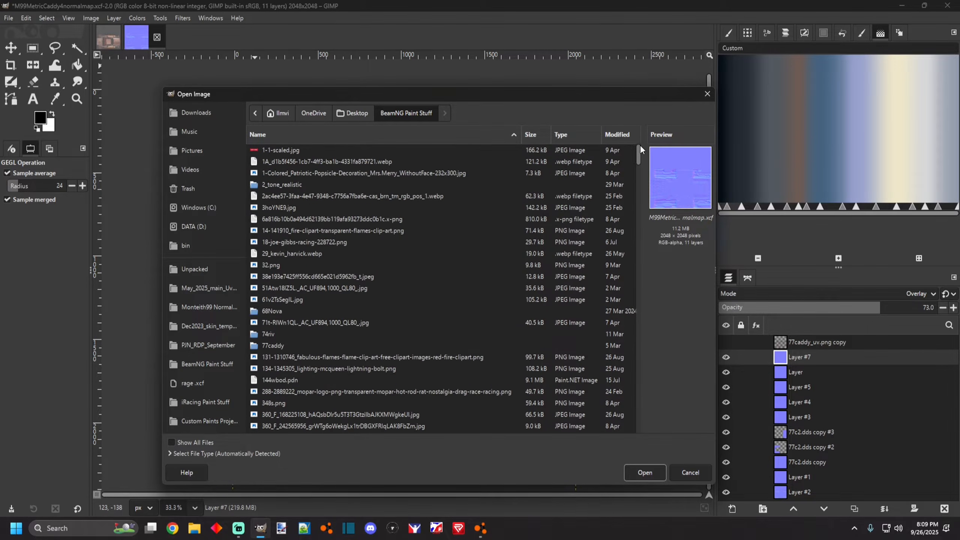
{"action": "double_click", "coordinate": [269, 346]}
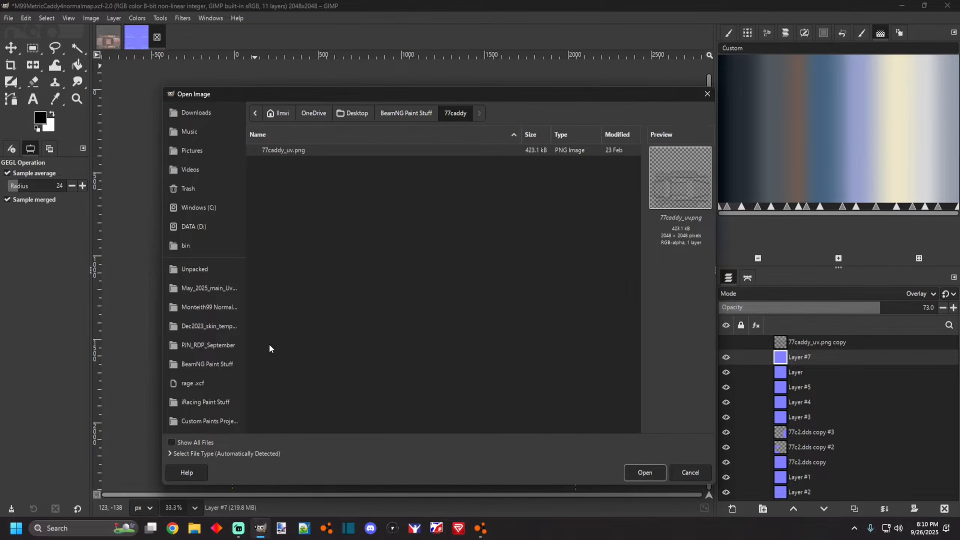
{"action": "double_click", "coordinate": [289, 150]}
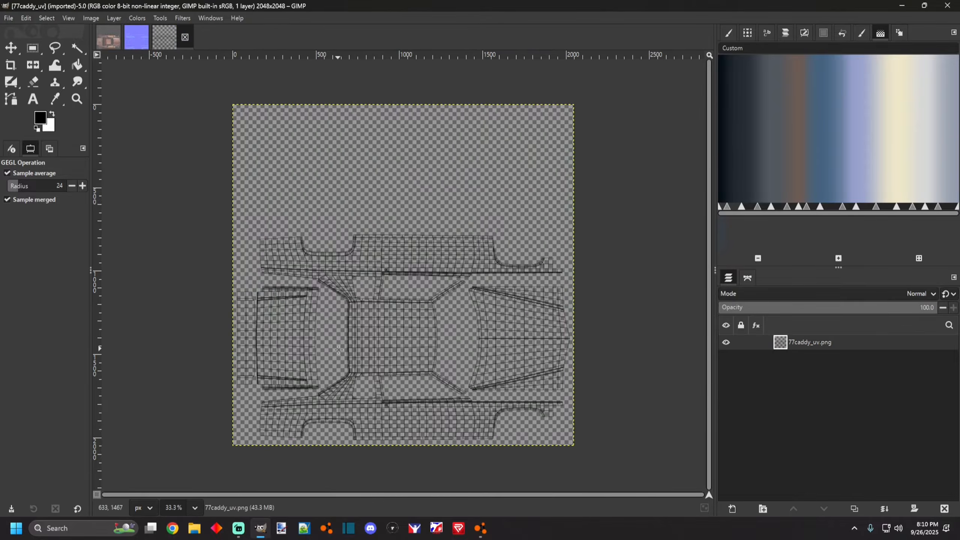
{"action": "mouse_move", "coordinate": [480, 528]}
{"action": "left_click", "coordinate": [475, 502]}
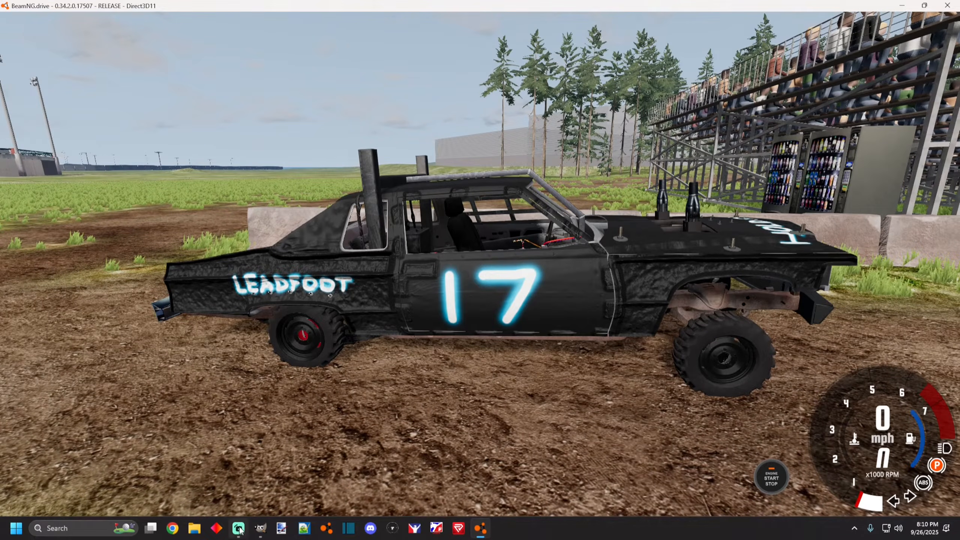
{"action": "left_click", "coordinate": [263, 530]}
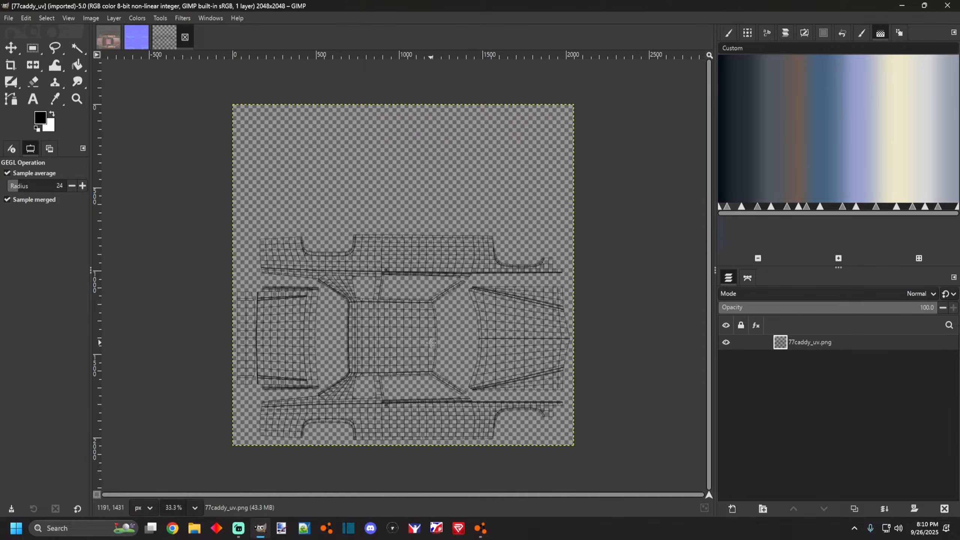
{"action": "key", "text": "alt+Tab"}
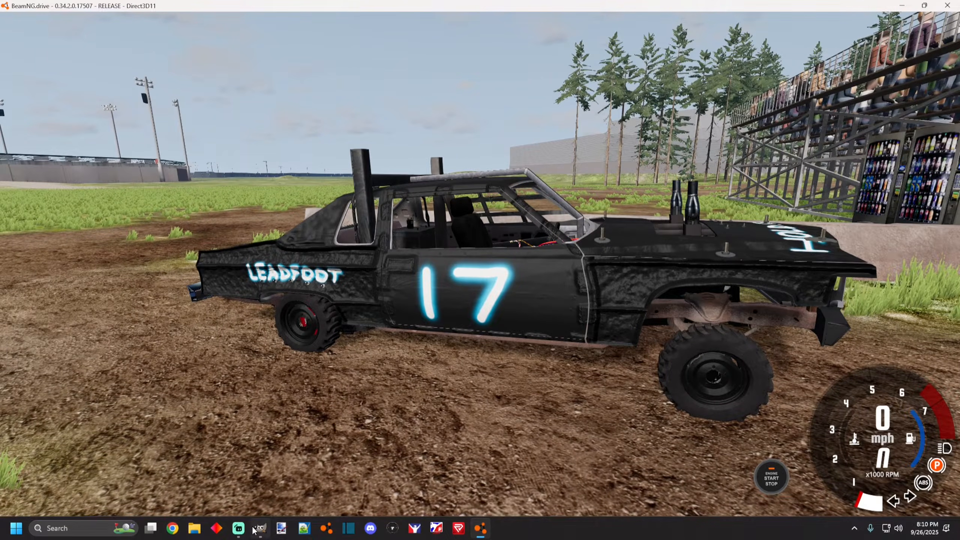
{"action": "left_click", "coordinate": [259, 527]}
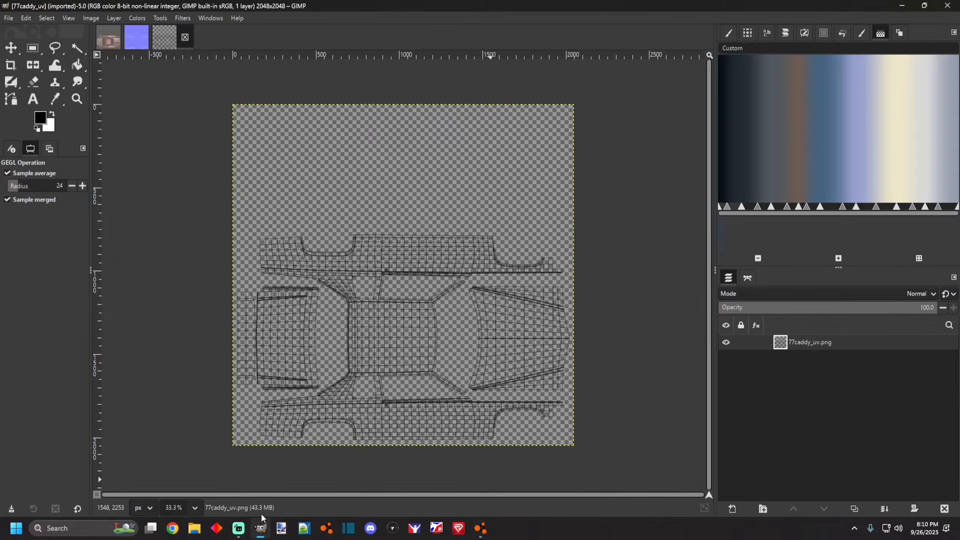
Zoom in to examine the UV template, then switch to the metric caddy plates image and examine it.
{"action": "scroll", "coordinate": [287, 389], "scroll_direction": "up", "scroll_amount": 4}
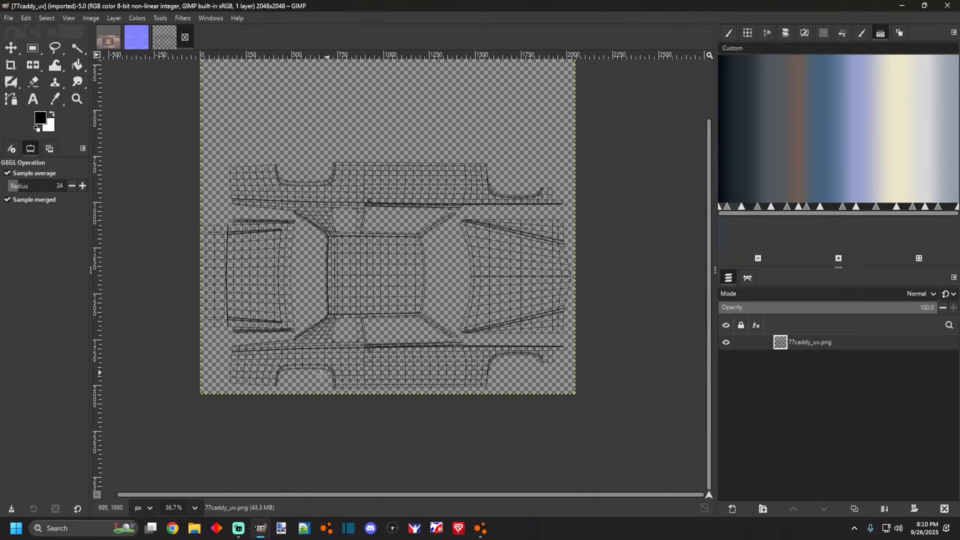
{"action": "scroll", "coordinate": [259, 355], "scroll_direction": "up", "scroll_amount": 1}
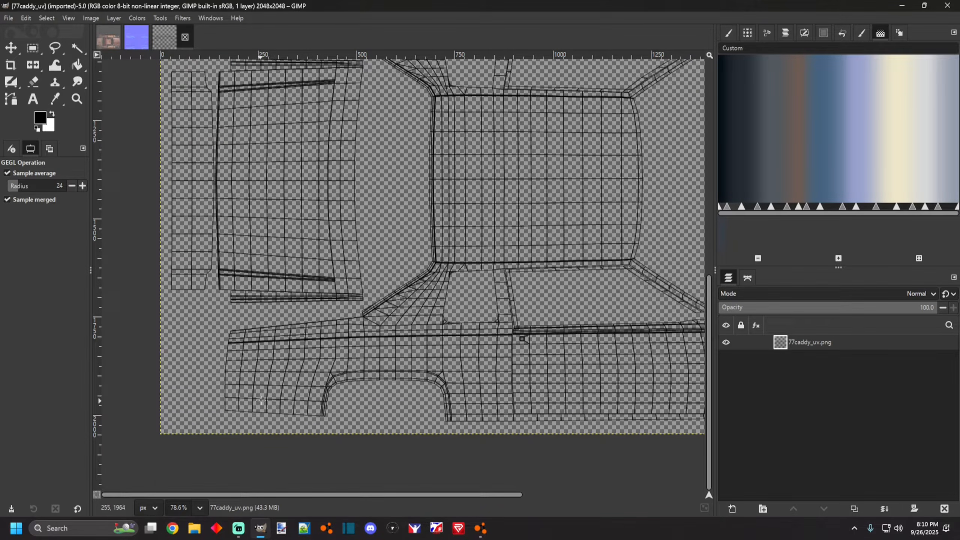
{"action": "scroll", "coordinate": [325, 393], "scroll_direction": "down", "scroll_amount": 2}
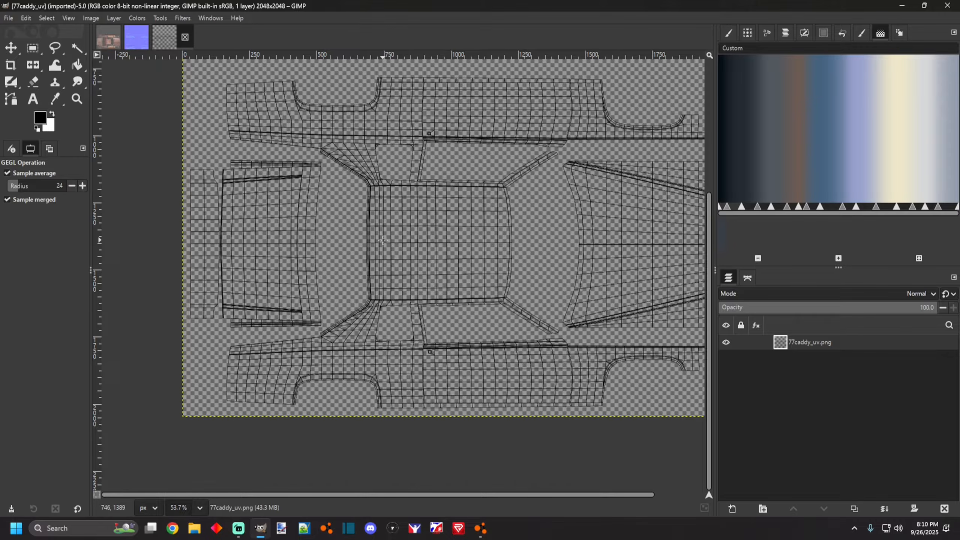
{"action": "left_click", "coordinate": [110, 42]}
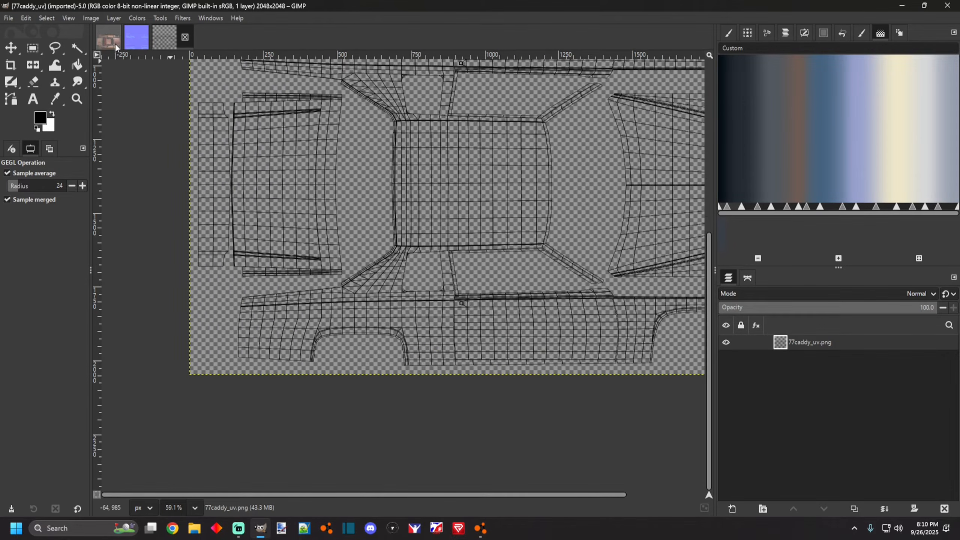
{"action": "scroll", "coordinate": [224, 413], "scroll_direction": "up", "scroll_amount": 2}
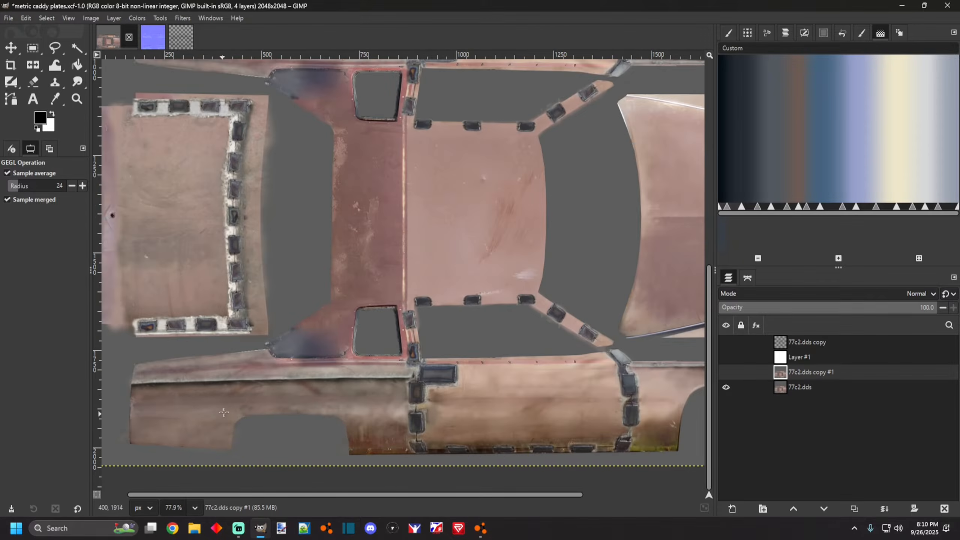
Zoom in and out across the metric caddy plates texture to examine its body panels.
{"action": "scroll", "coordinate": [195, 380], "scroll_direction": "down", "scroll_amount": 2}
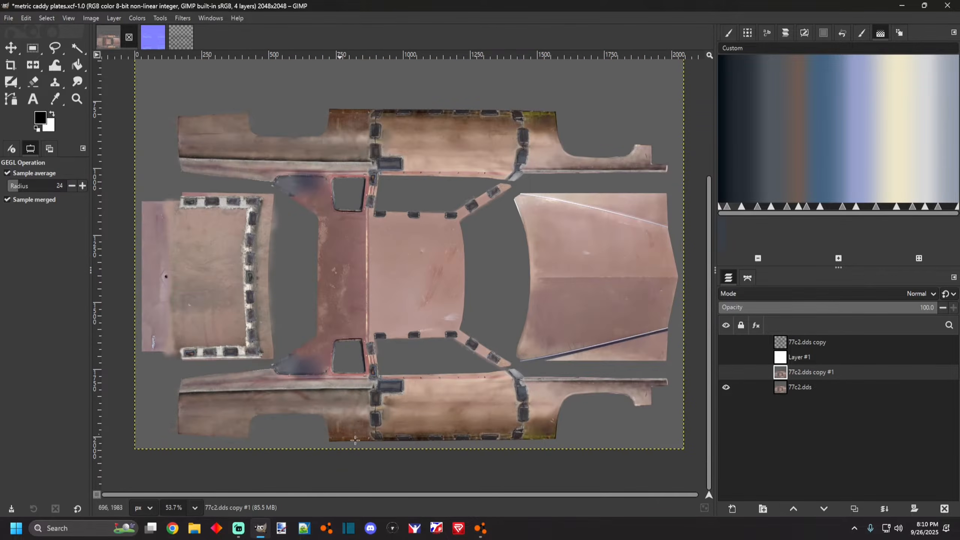
{"action": "scroll", "coordinate": [254, 432], "scroll_direction": "up", "scroll_amount": 2}
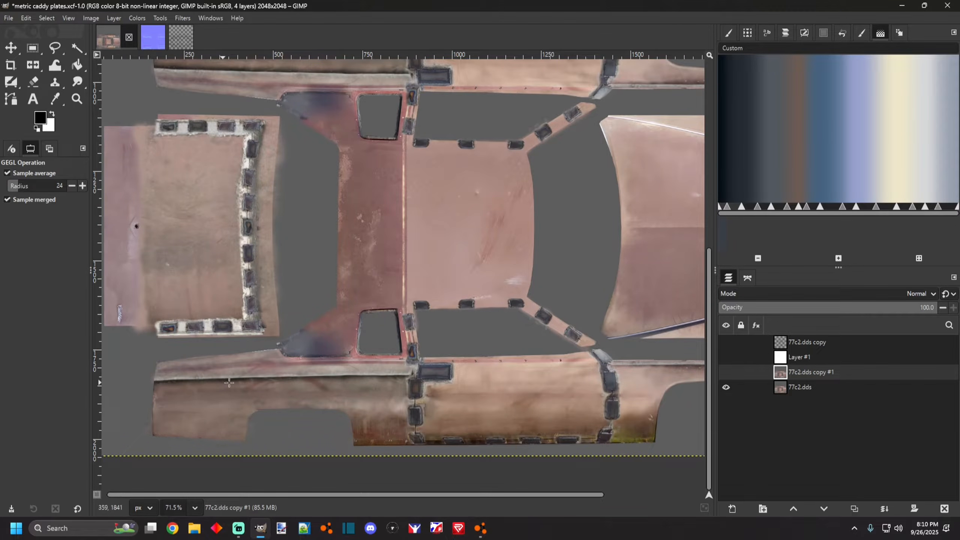
{"action": "scroll", "coordinate": [361, 372], "scroll_direction": "down", "scroll_amount": 2}
{"action": "scroll", "coordinate": [540, 389], "scroll_direction": "up", "scroll_amount": 2}
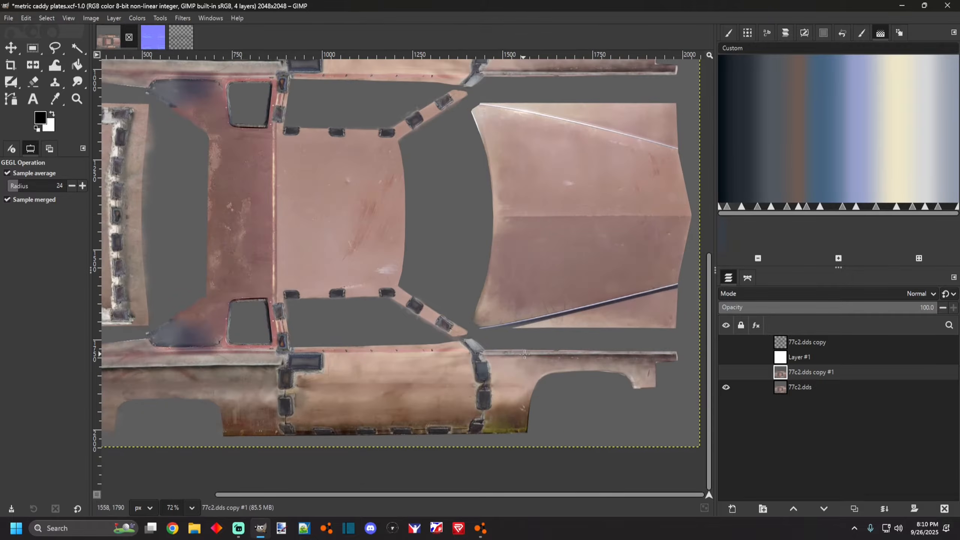
{"action": "scroll", "coordinate": [484, 359], "scroll_direction": "down", "scroll_amount": 2}
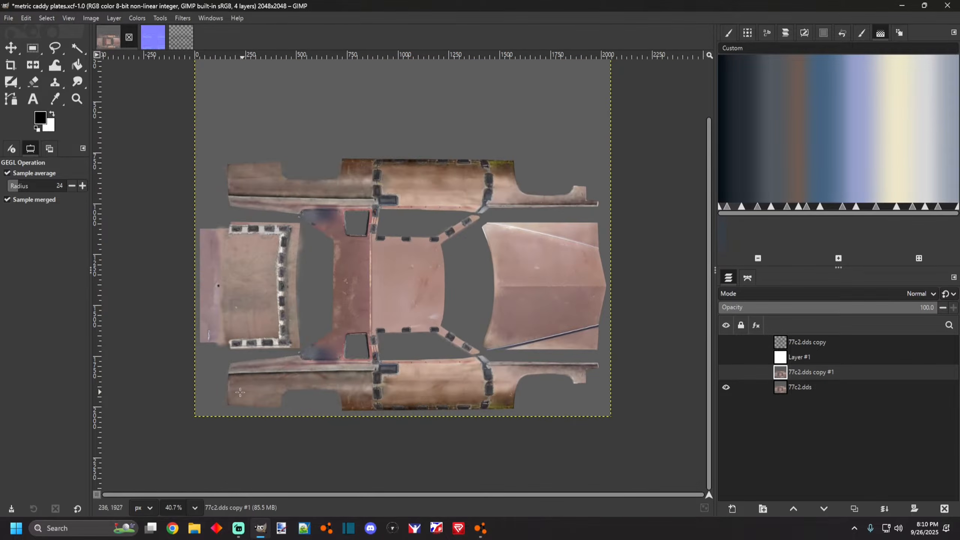
{"action": "scroll", "coordinate": [321, 369], "scroll_direction": "up", "scroll_amount": 2}
Make both texture layers visible and copy the 77c2.dds copy #1 layer to the clipboard.
{"action": "left_click", "coordinate": [31, 18]}
{"action": "left_click", "coordinate": [806, 389]}
{"action": "left_click", "coordinate": [725, 372]}
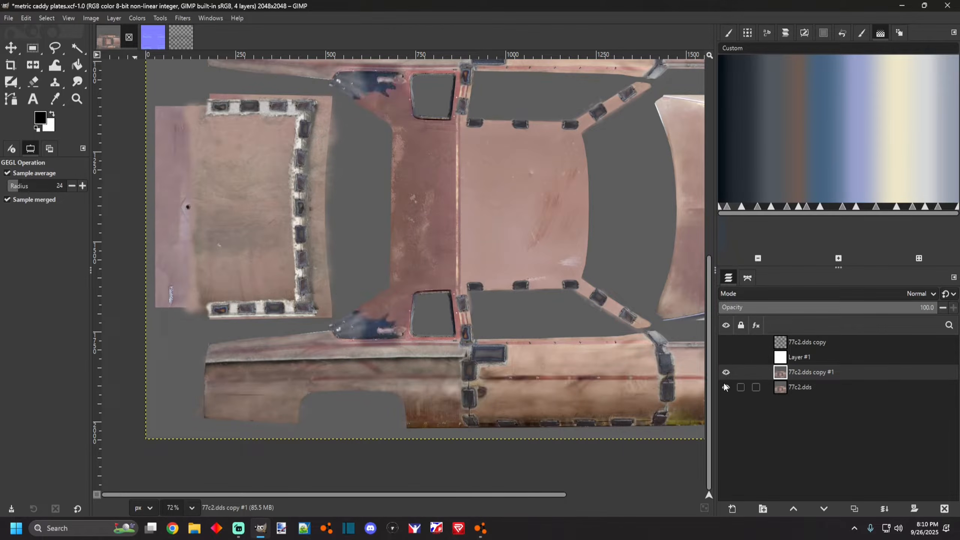
{"action": "left_click", "coordinate": [726, 387]}
{"action": "scroll", "coordinate": [340, 332], "scroll_direction": "down", "scroll_amount": 2}
{"action": "scroll", "coordinate": [340, 332], "scroll_direction": "up", "scroll_amount": 1}
{"action": "left_click", "coordinate": [26, 18]}
{"action": "left_click", "coordinate": [34, 80]}
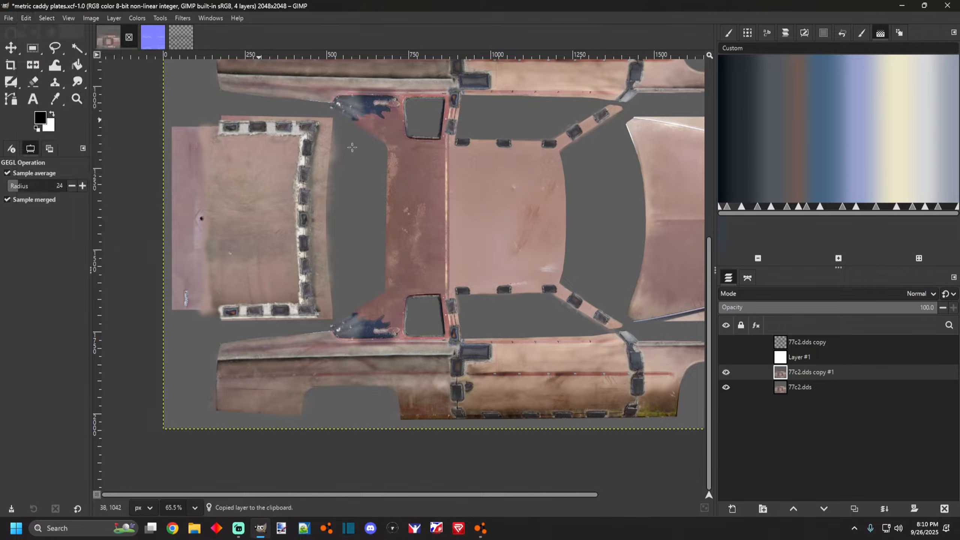
Paste the copied texture into the 77caddy_uv image as a new layer and place it beneath the UV wireframe layer.
{"action": "left_click", "coordinate": [181, 38]}
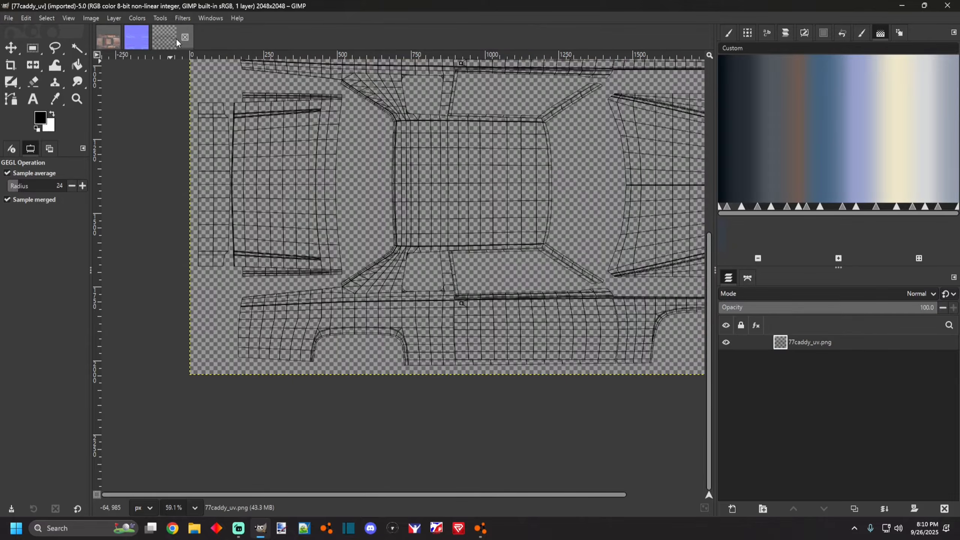
{"action": "scroll", "coordinate": [399, 262], "scroll_direction": "down", "scroll_amount": 2}
{"action": "scroll", "coordinate": [398, 262], "scroll_direction": "up", "scroll_amount": 2}
{"action": "scroll", "coordinate": [399, 262], "scroll_direction": "down", "scroll_amount": 2}
{"action": "scroll", "coordinate": [398, 262], "scroll_direction": "up", "scroll_amount": 5}
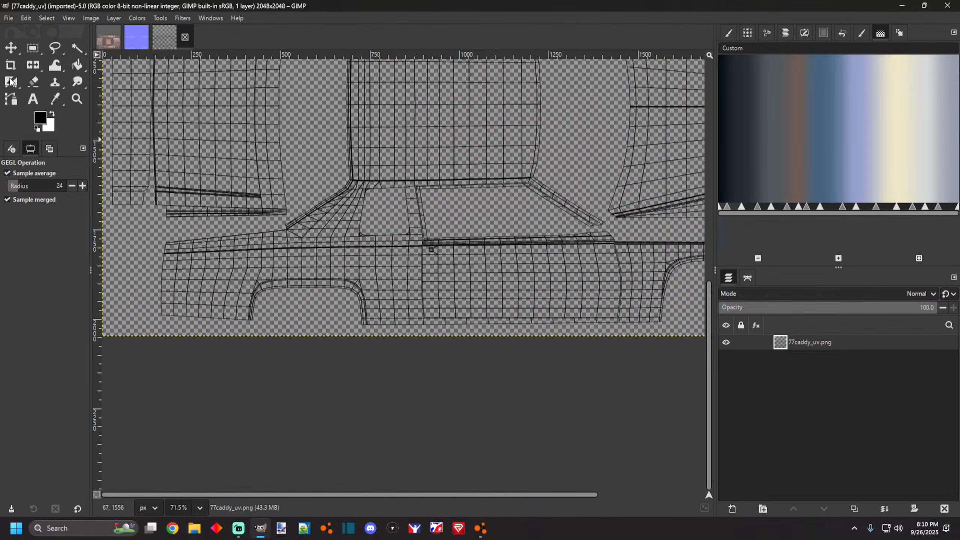
{"action": "left_click", "coordinate": [26, 17]}
{"action": "left_click", "coordinate": [34, 100]}
{"action": "scroll", "coordinate": [362, 227], "scroll_direction": "down", "scroll_amount": 3}
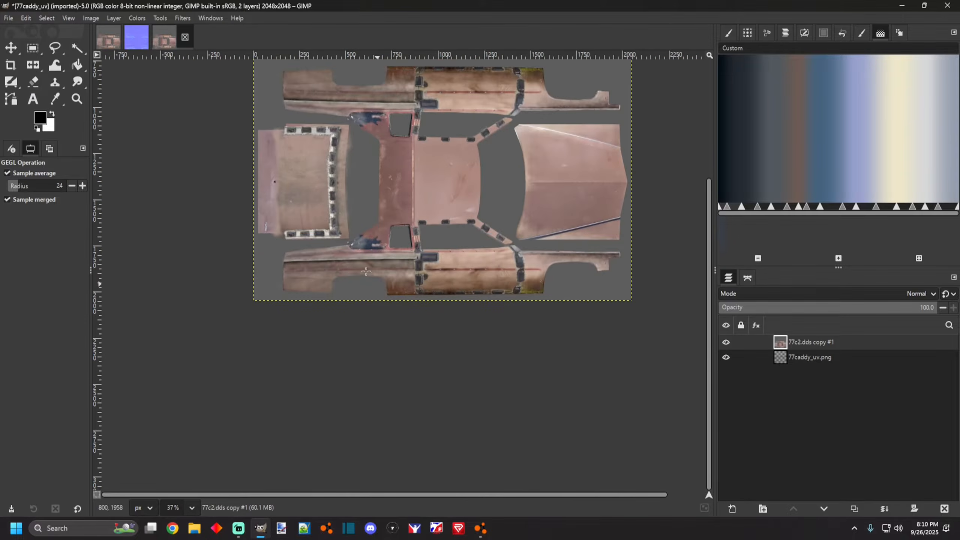
{"action": "scroll", "coordinate": [302, 257], "scroll_direction": "up", "scroll_amount": 2}
{"action": "left_click_drag", "start_coordinate": [809, 342], "coordinate": [792, 371]}
Zoom into the driver-side door panel and select the Paintbrush tool.
{"action": "scroll", "coordinate": [255, 288], "scroll_direction": "up", "scroll_amount": 4}
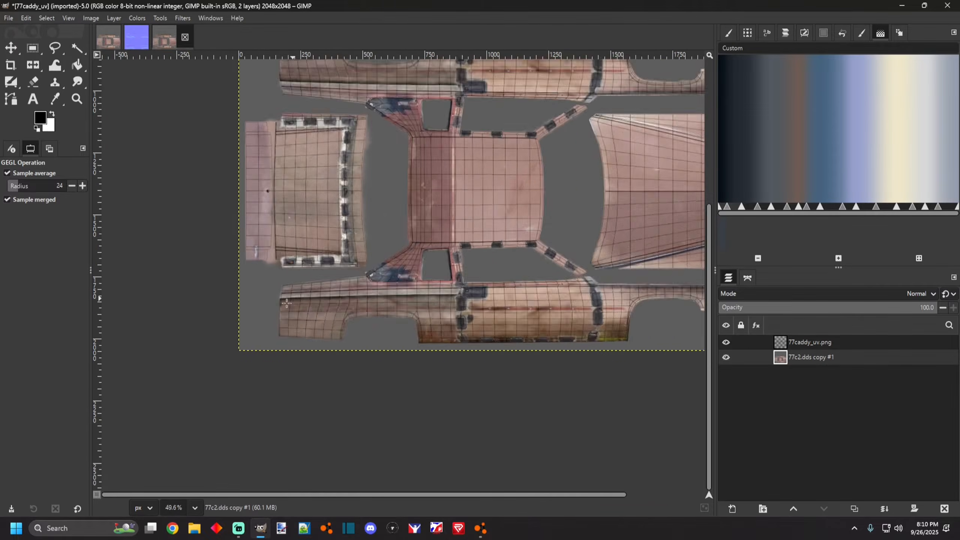
{"action": "scroll", "coordinate": [254, 288], "scroll_direction": "down", "scroll_amount": 1}
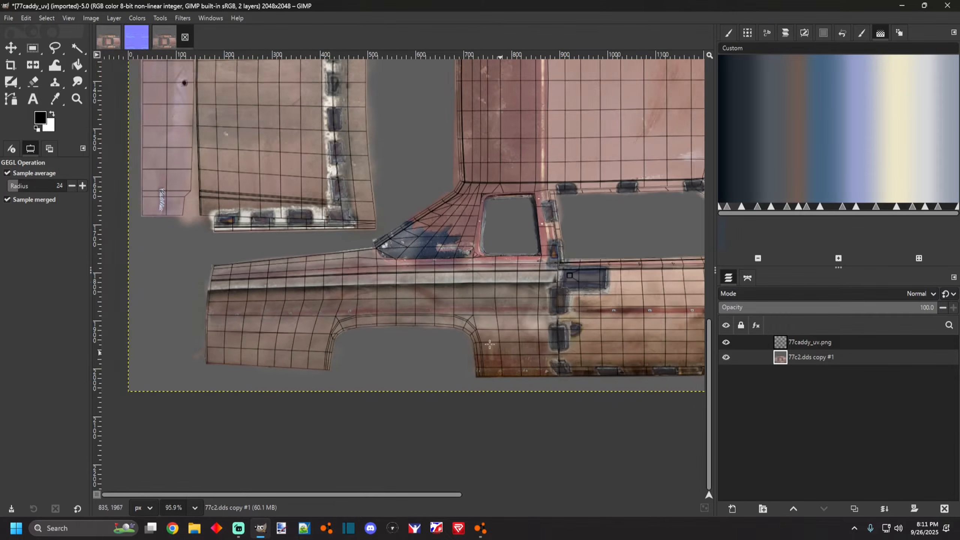
{"action": "scroll", "coordinate": [204, 290], "scroll_direction": "up", "scroll_amount": 1}
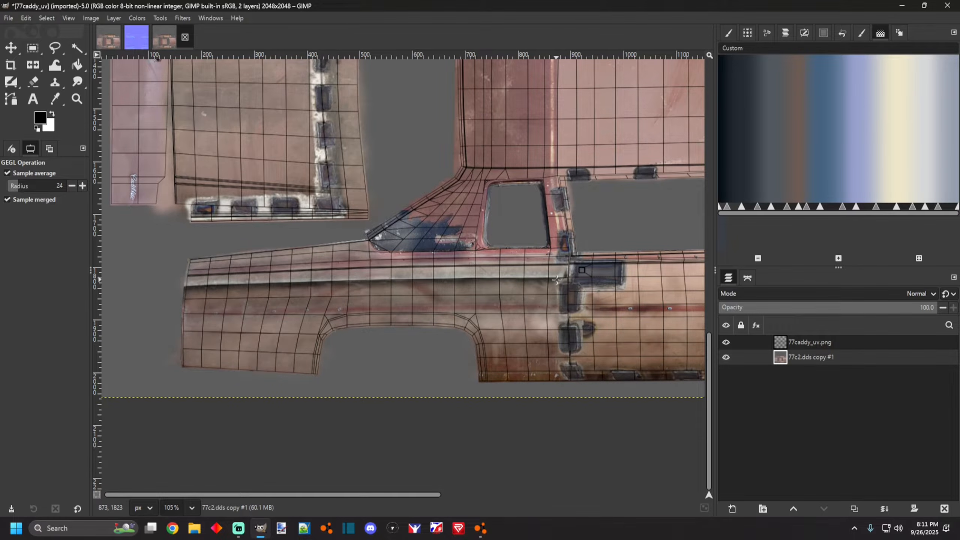
{"action": "left_click", "coordinate": [11, 82]}
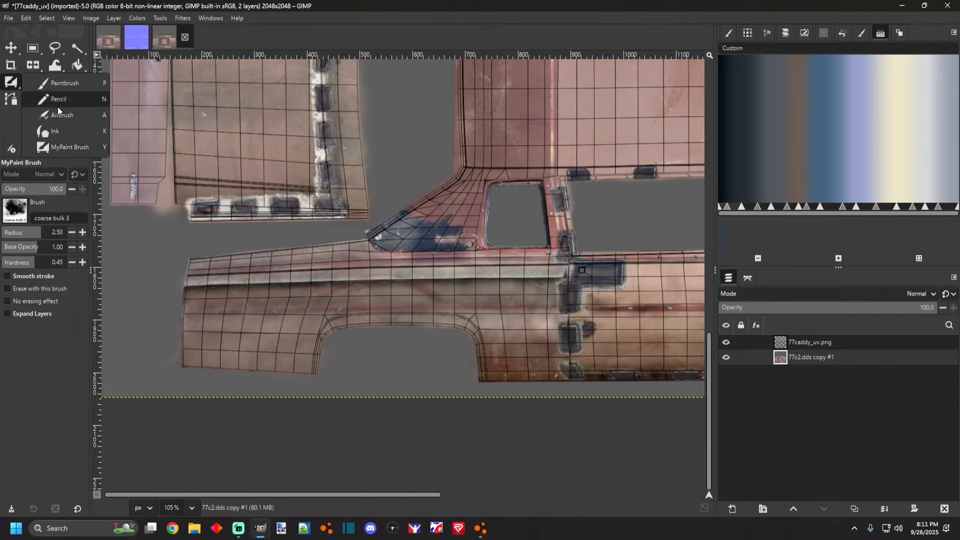
{"action": "left_click", "coordinate": [61, 83]}
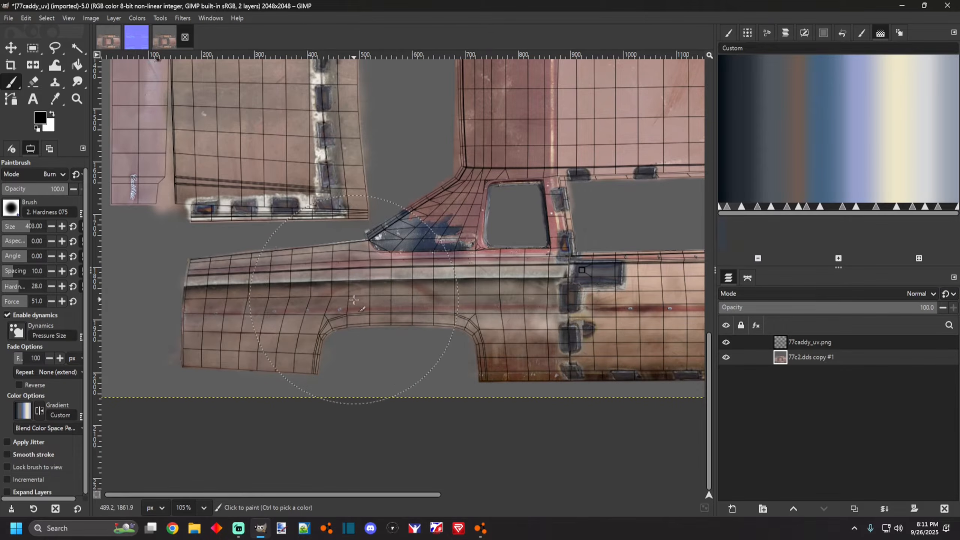
Switch to the driving game to view the car's side livery, then return to the image editor.
{"action": "left_click", "coordinate": [480, 528]}
{"action": "left_click_drag", "start_coordinate": [480, 265], "coordinate": [529, 276]}
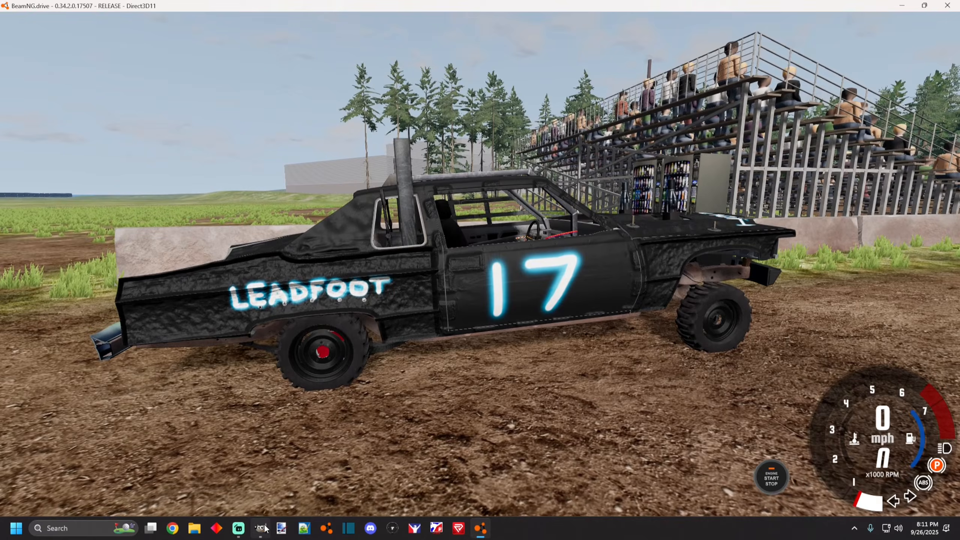
{"action": "left_click", "coordinate": [260, 529]}
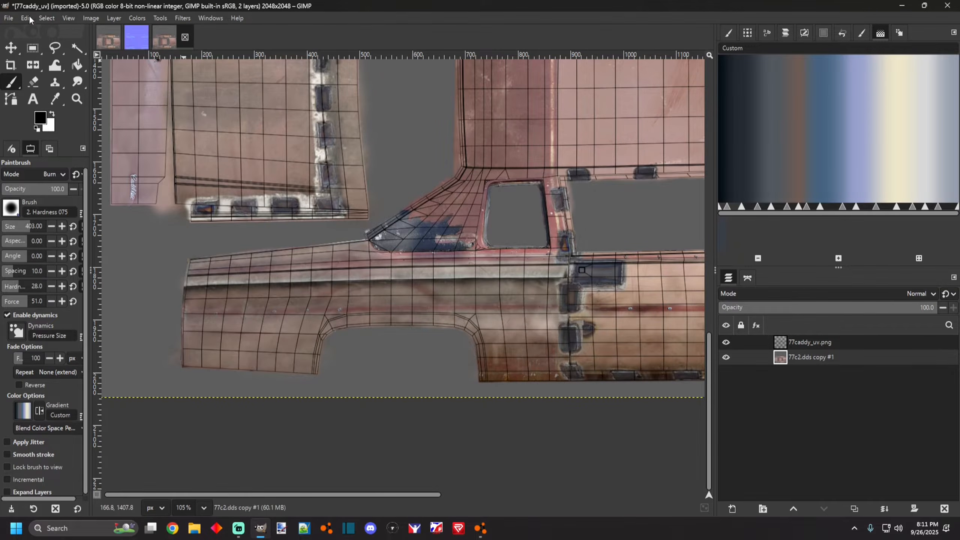
{"action": "left_click", "coordinate": [50, 24]}
{"action": "left_click", "coordinate": [49, 22]}
{"action": "left_click", "coordinate": [42, 22]}
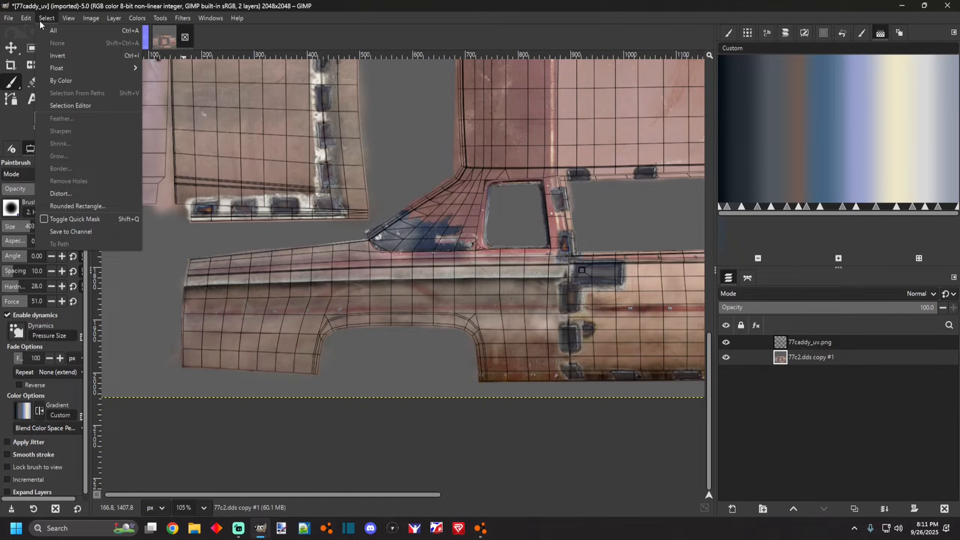
{"action": "left_click", "coordinate": [40, 23]}
Reduce the brush size and choose the 2. Hardness 100 brush.
{"action": "left_click_drag", "start_coordinate": [16, 228], "coordinate": [13, 228]}
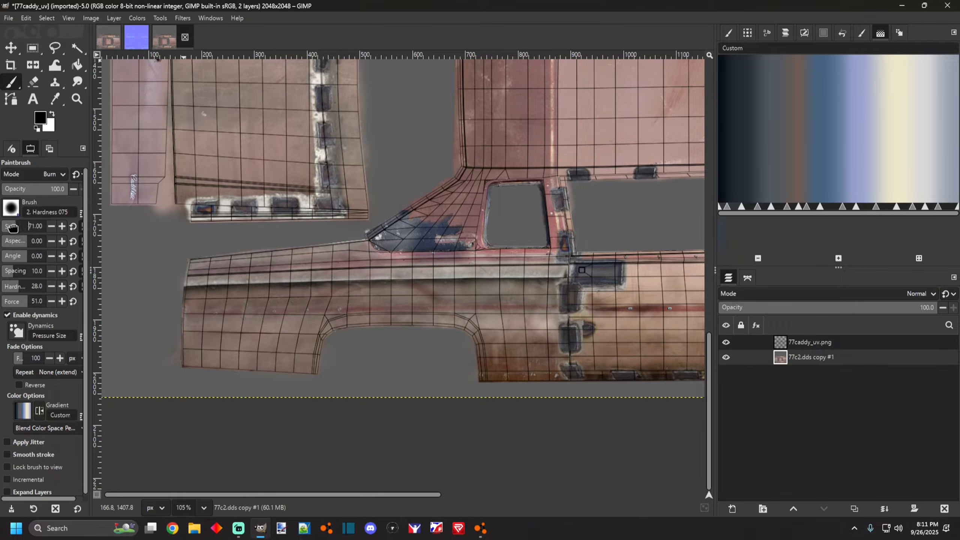
{"action": "left_click", "coordinate": [11, 207]}
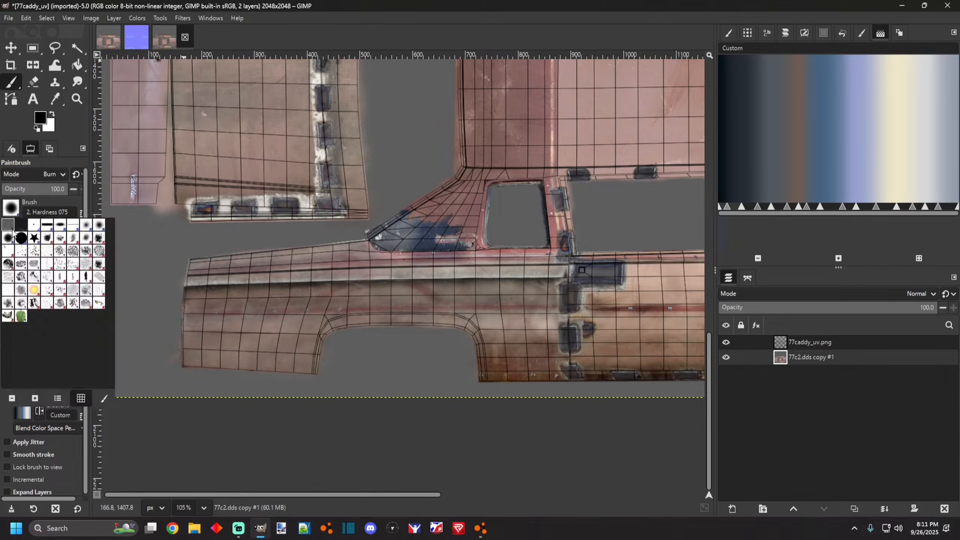
{"action": "left_click", "coordinate": [15, 221]}
{"action": "left_click", "coordinate": [11, 207]}
{"action": "left_click", "coordinate": [11, 208]}
{"action": "left_click", "coordinate": [23, 240]}
Paint two test strokes on the side panel and undo them.
{"action": "left_click_drag", "start_coordinate": [151, 235], "coordinate": [222, 248]}
{"action": "left_click_drag", "start_coordinate": [229, 302], "coordinate": [352, 302]}
{"action": "key", "text": "ctrl+z"}
{"action": "key", "text": "ctrl+z"}
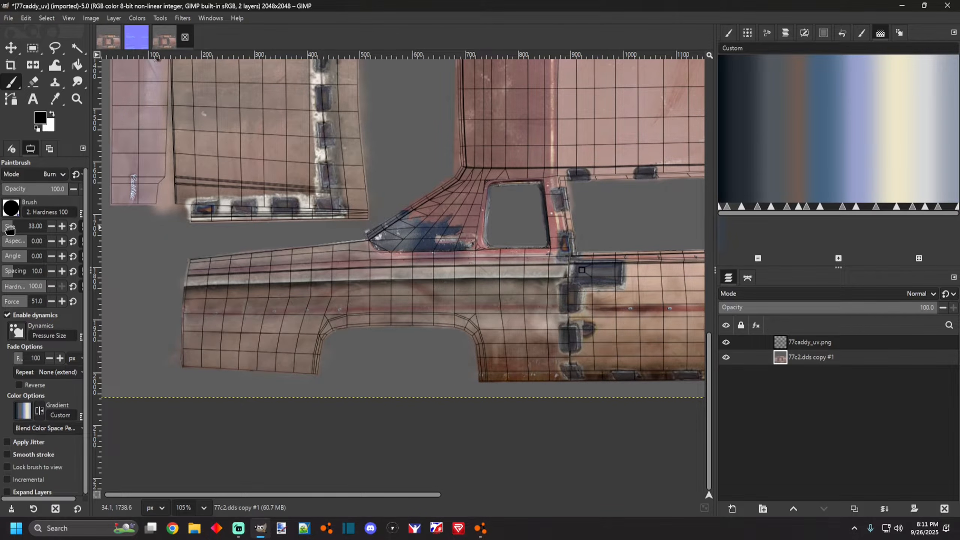
Set the paintbrush mode to Burn.
{"action": "left_click", "coordinate": [59, 174]}
{"action": "scroll", "coordinate": [61, 177], "scroll_direction": "up", "scroll_amount": 5}
{"action": "left_click", "coordinate": [106, 229]}
{"action": "left_click", "coordinate": [50, 177]}
{"action": "scroll", "coordinate": [46, 176], "scroll_direction": "up", "scroll_amount": 4}
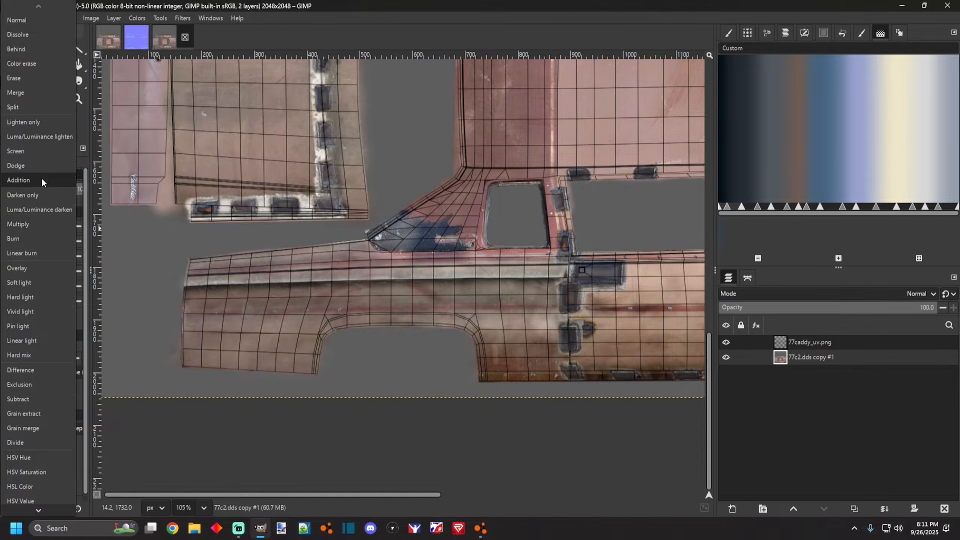
{"action": "left_click", "coordinate": [21, 237]}
Add a new transparent layer above the texture layer.
{"action": "scroll", "coordinate": [181, 306], "scroll_direction": "down", "scroll_amount": 2}
{"action": "scroll", "coordinate": [256, 352], "scroll_direction": "up", "scroll_amount": 3}
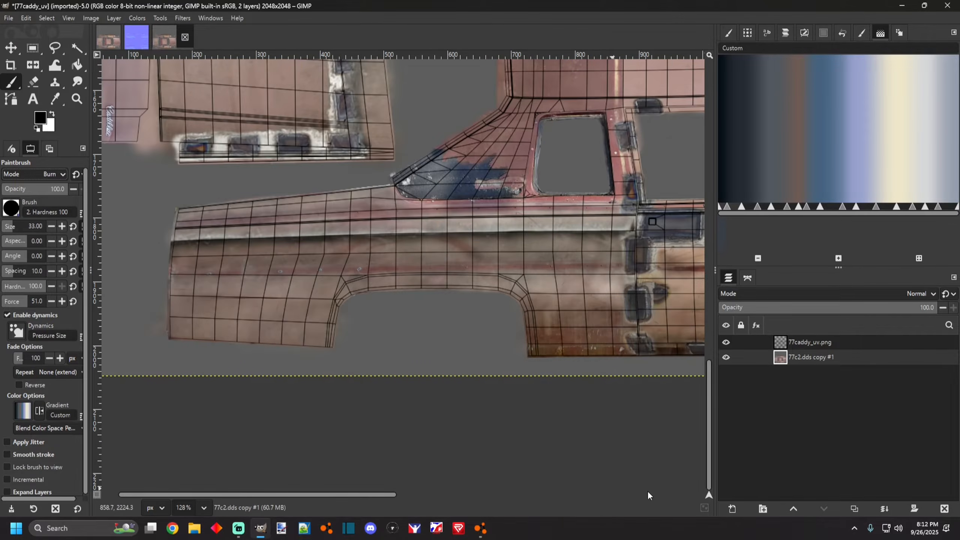
{"action": "left_click", "coordinate": [733, 508]}
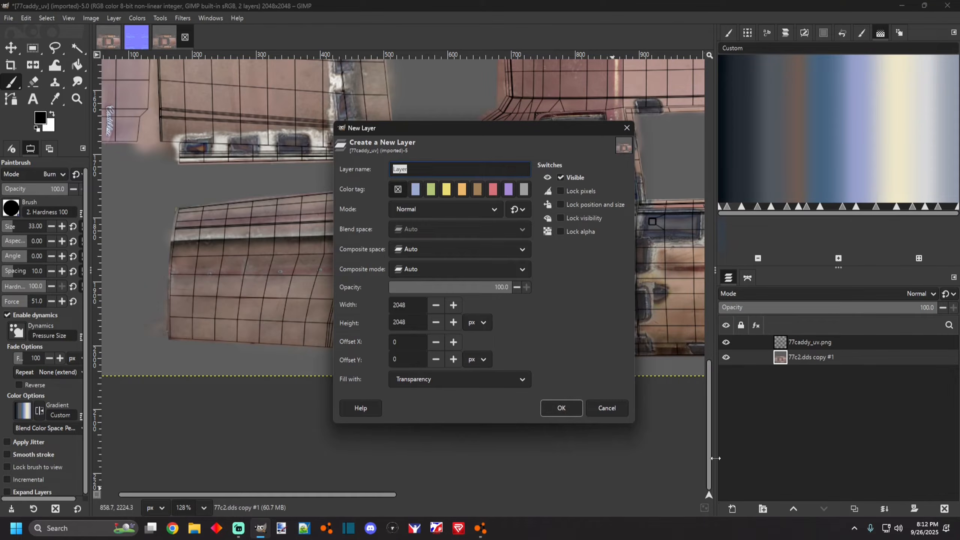
{"action": "left_click", "coordinate": [560, 410]}
Paint a black stroke across the lower door panel and undo it.
{"action": "scroll", "coordinate": [471, 314], "scroll_direction": "down", "scroll_amount": 3}
{"action": "scroll", "coordinate": [507, 336], "scroll_direction": "up", "scroll_amount": 3}
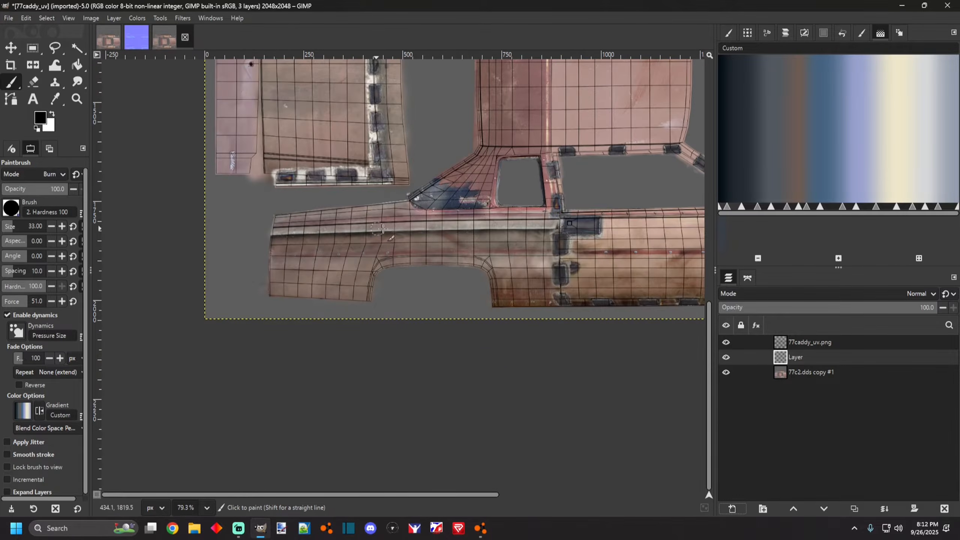
{"action": "scroll", "coordinate": [438, 231], "scroll_direction": "up", "scroll_amount": 2}
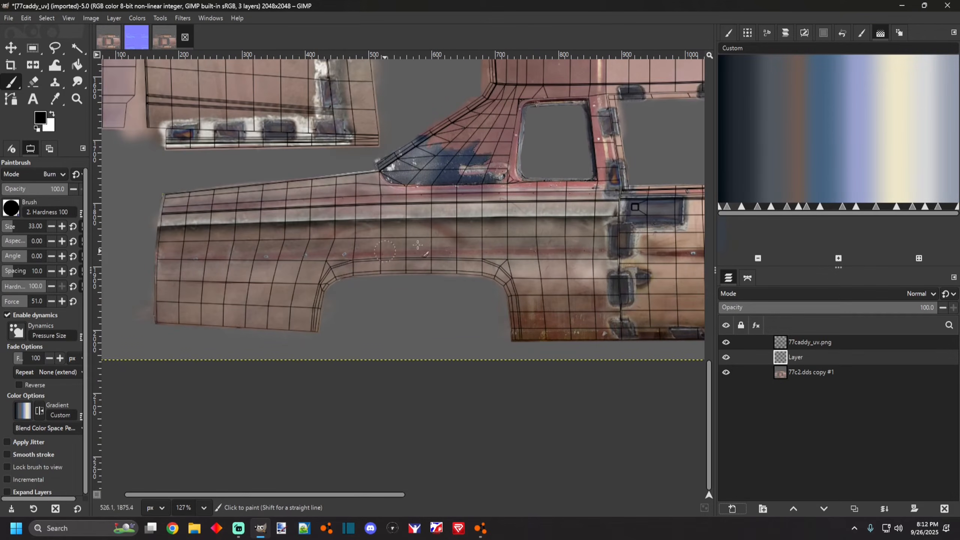
{"action": "scroll", "coordinate": [174, 252], "scroll_direction": "up", "scroll_amount": 1}
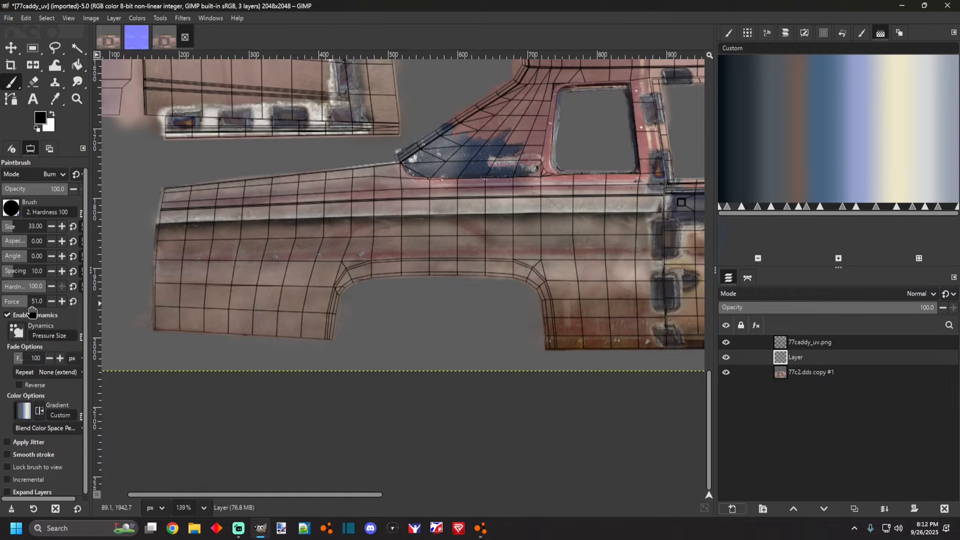
{"action": "scroll", "coordinate": [166, 283], "scroll_direction": "up", "scroll_amount": 1}
{"action": "left_click_drag", "start_coordinate": [166, 282], "coordinate": [346, 279]}
{"action": "scroll", "coordinate": [199, 274], "scroll_direction": "up", "scroll_amount": 4}
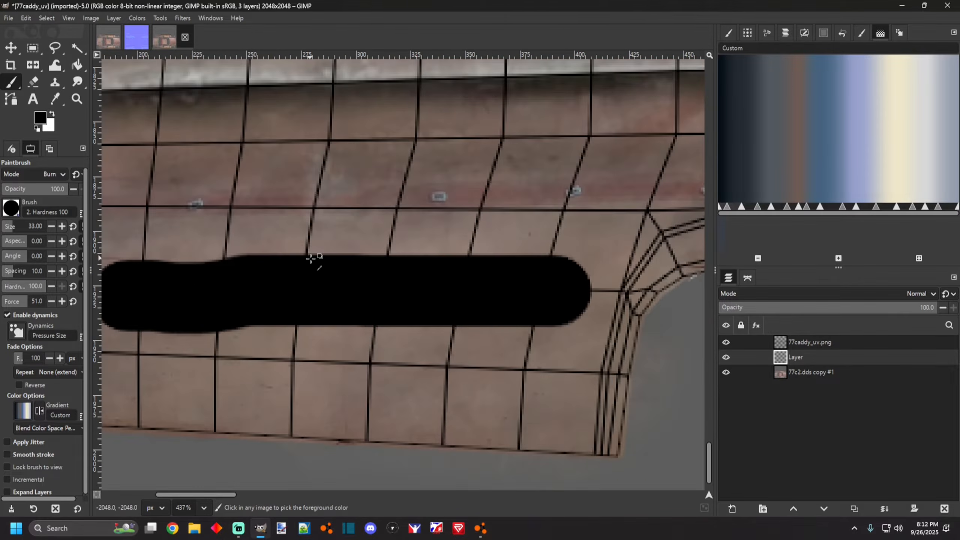
{"action": "scroll", "coordinate": [460, 261], "scroll_direction": "down", "scroll_amount": 1}
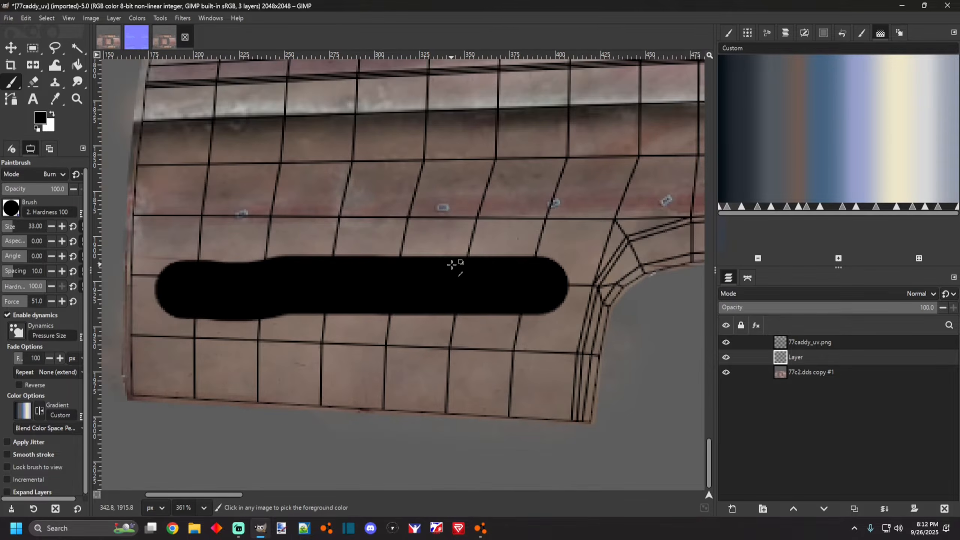
{"action": "key", "text": "ctrl+z"}
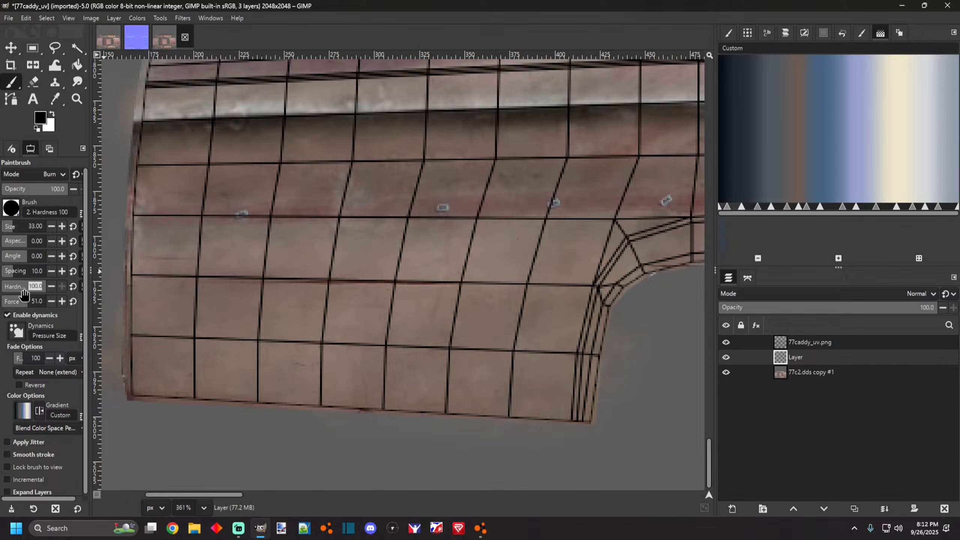
Lower the brush force to 37, paint soft black test strokes along the door panel, and undo them.
{"action": "left_click_drag", "start_coordinate": [21, 303], "coordinate": [18, 303]}
{"action": "left_click_drag", "start_coordinate": [170, 283], "coordinate": [476, 284]}
{"action": "scroll", "coordinate": [308, 282], "scroll_direction": "up", "scroll_amount": 2}
{"action": "scroll", "coordinate": [308, 282], "scroll_direction": "up", "scroll_amount": 1}
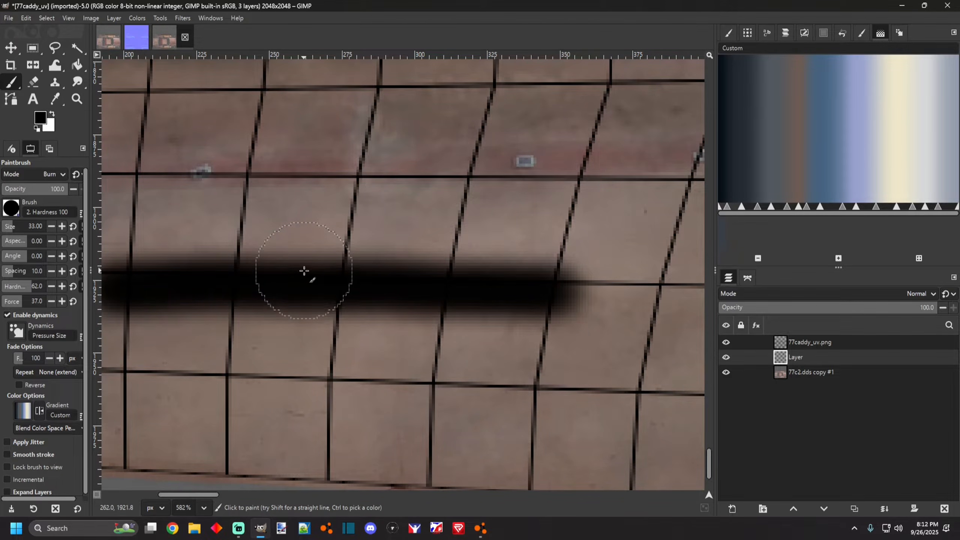
{"action": "left_click", "coordinate": [305, 267]}
{"action": "left_click_drag", "start_coordinate": [138, 140], "coordinate": [449, 153]}
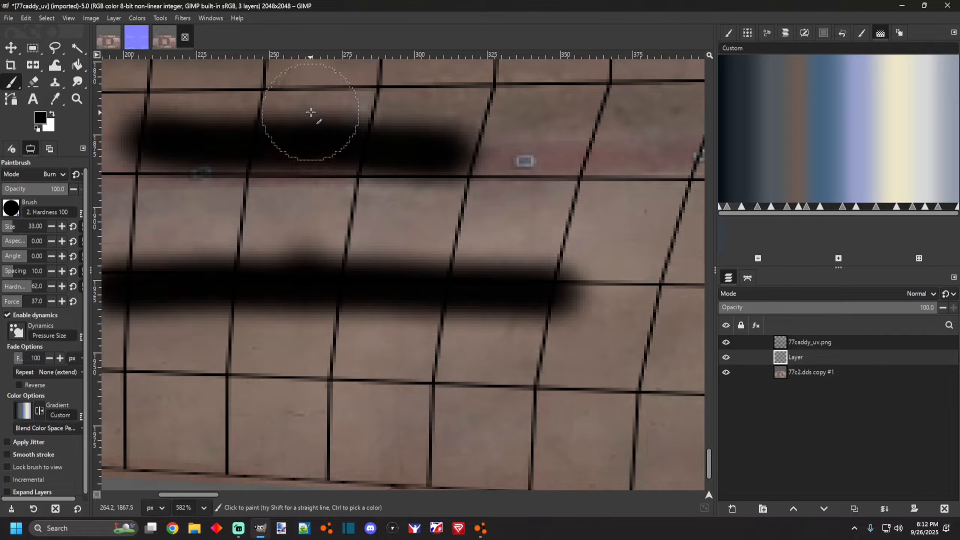
{"action": "scroll", "coordinate": [321, 253], "scroll_direction": "down", "scroll_amount": 3}
{"action": "key", "text": "ctrl+z"}
{"action": "key", "text": "ctrl+z"}
{"action": "scroll", "coordinate": [300, 242], "scroll_direction": "down", "scroll_amount": 5}
{"action": "scroll", "coordinate": [427, 159], "scroll_direction": "up", "scroll_amount": 2}
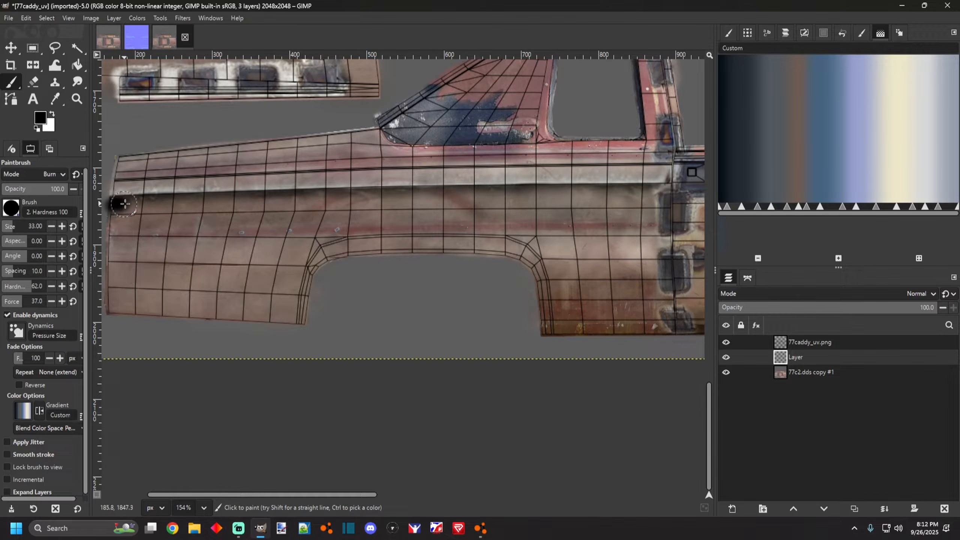
{"action": "key", "text": "ctrl+z"}
{"action": "scroll", "coordinate": [135, 210], "scroll_direction": "up", "scroll_amount": 1}
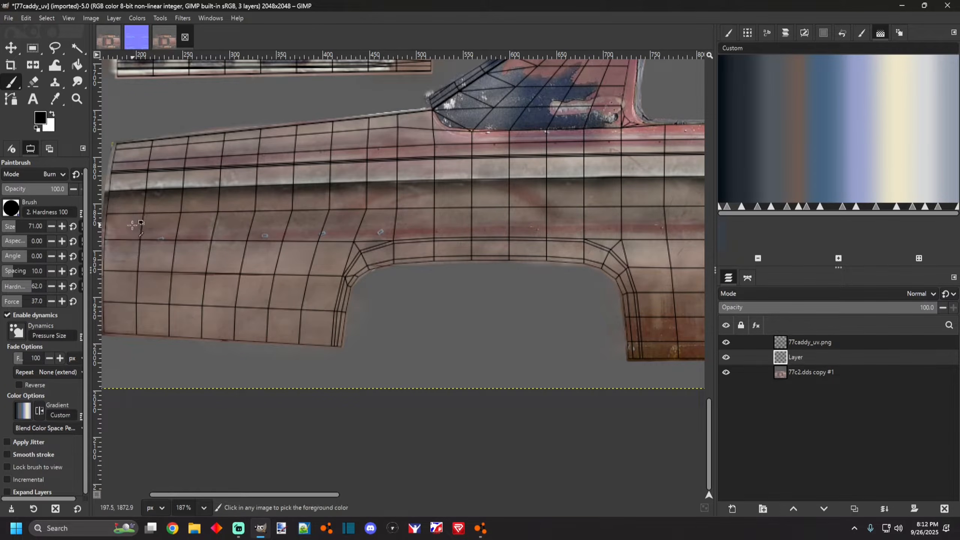
Select the Cell 01 brush for painting.
{"action": "left_click", "coordinate": [112, 213]}
{"action": "key", "text": "ctrl+z"}
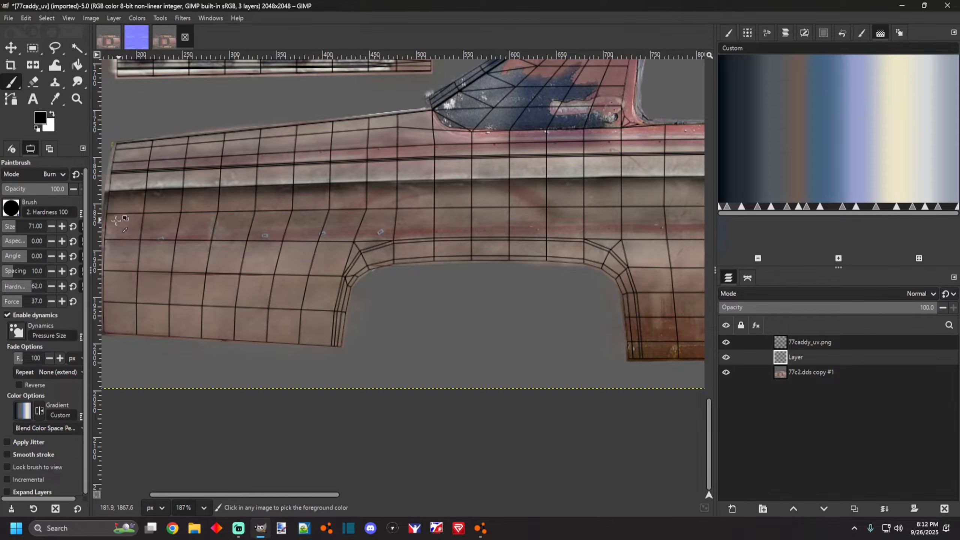
{"action": "left_click", "coordinate": [11, 208]}
{"action": "left_click", "coordinate": [65, 267]}
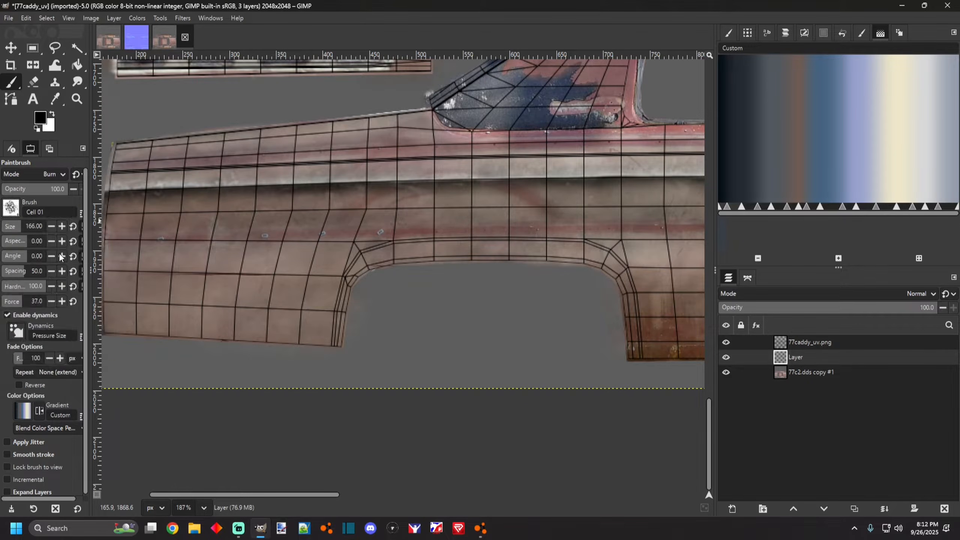
Switch to the 2. Hardness 100 brush, setting its size to 95 and hardness to 51.
{"action": "left_click", "coordinate": [10, 208]}
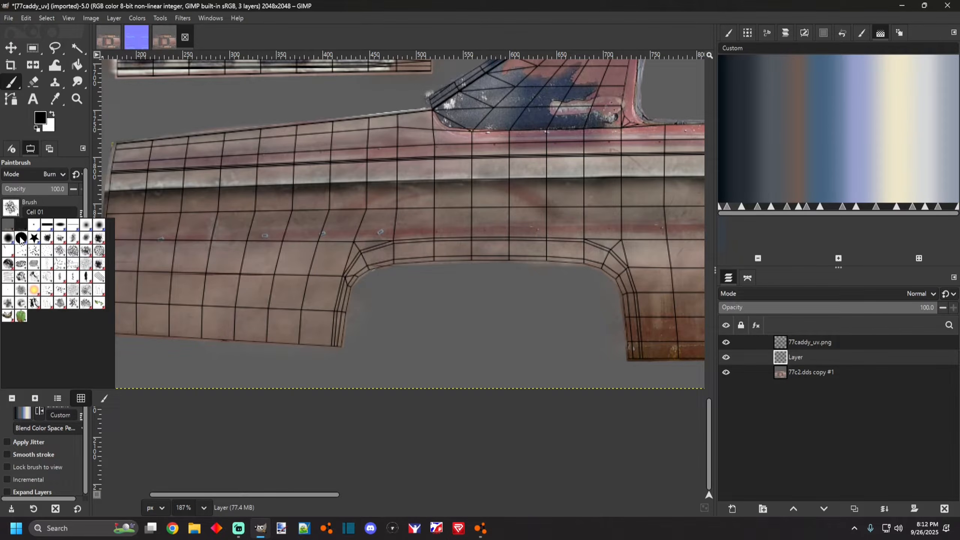
{"action": "left_click", "coordinate": [21, 238]}
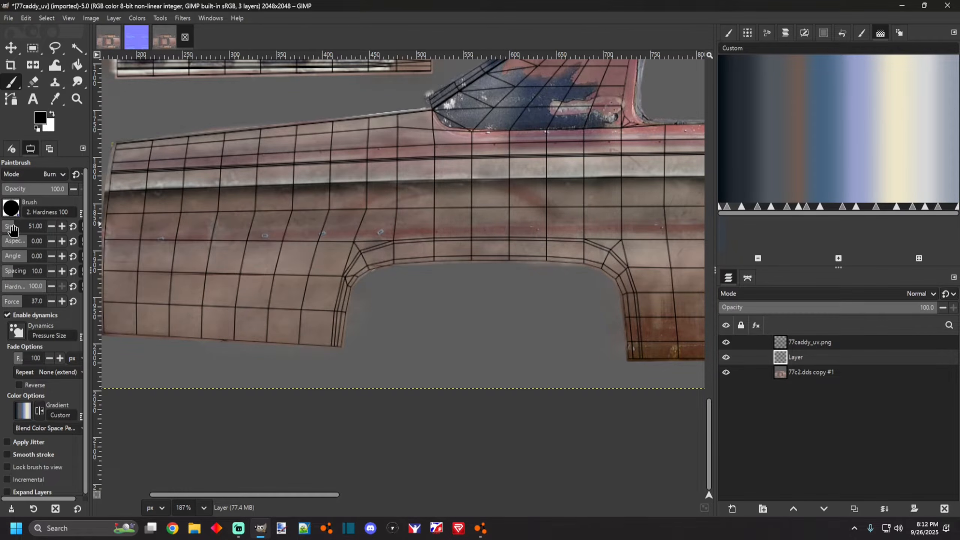
{"action": "left_click_drag", "start_coordinate": [13, 229], "coordinate": [12, 228]}
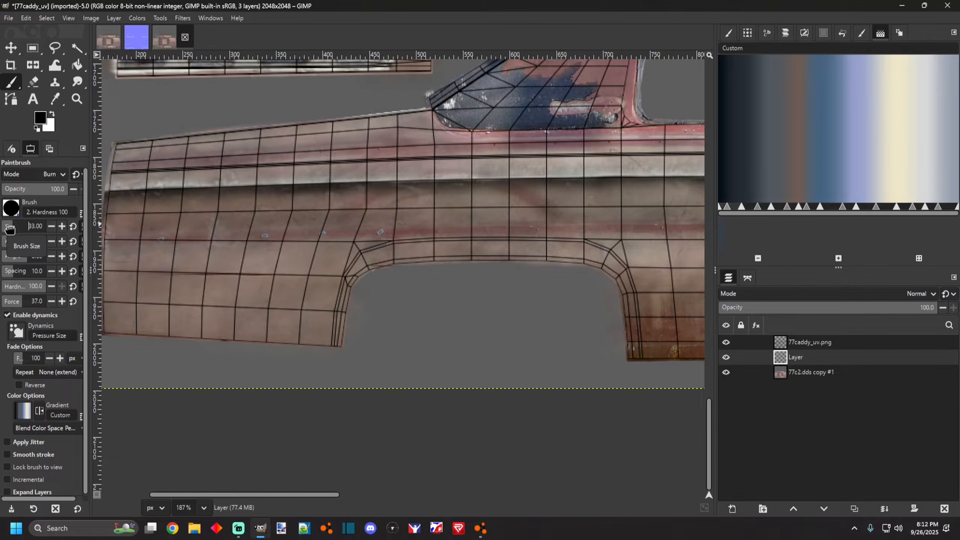
{"action": "scroll", "coordinate": [111, 208], "scroll_direction": "down", "scroll_amount": 3}
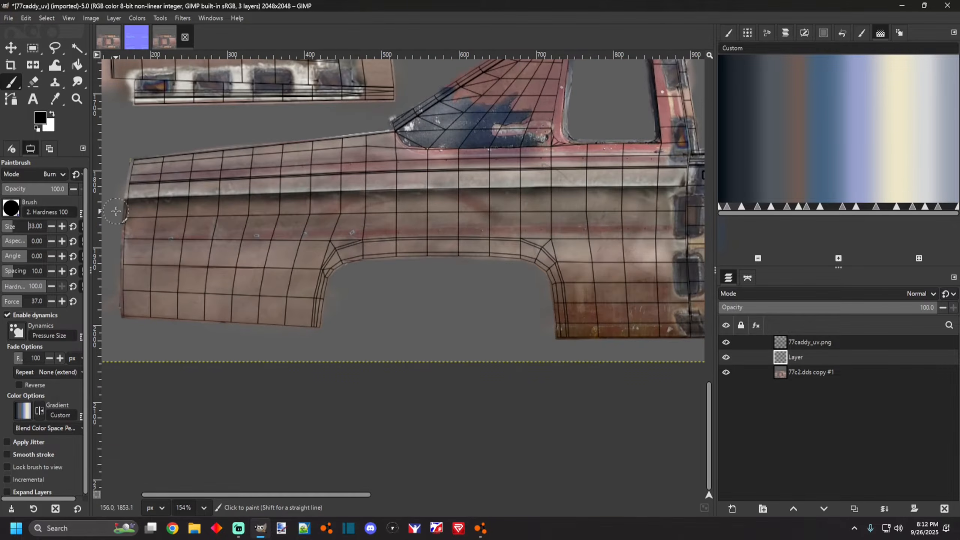
{"action": "scroll", "coordinate": [136, 248], "scroll_direction": "up", "scroll_amount": 1}
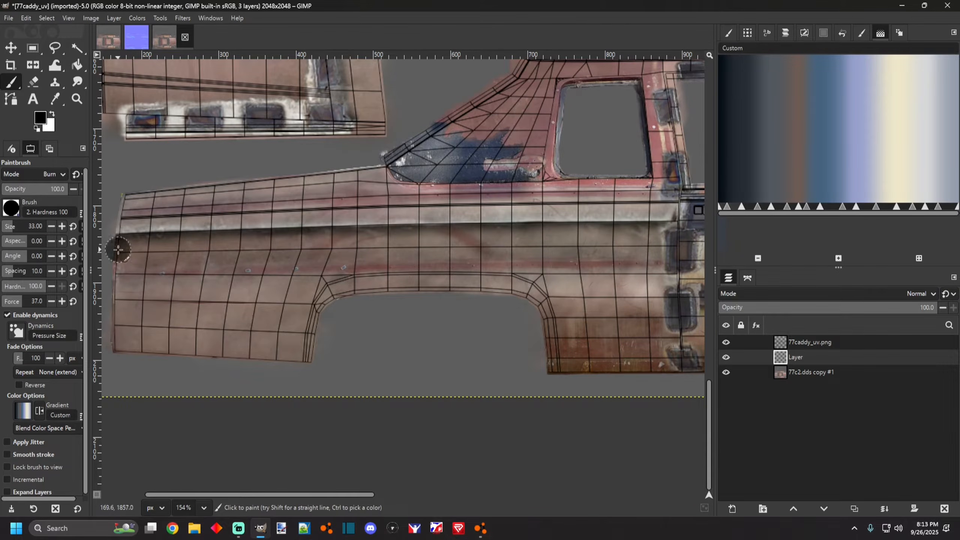
{"action": "key", "text": "ctrl+z"}
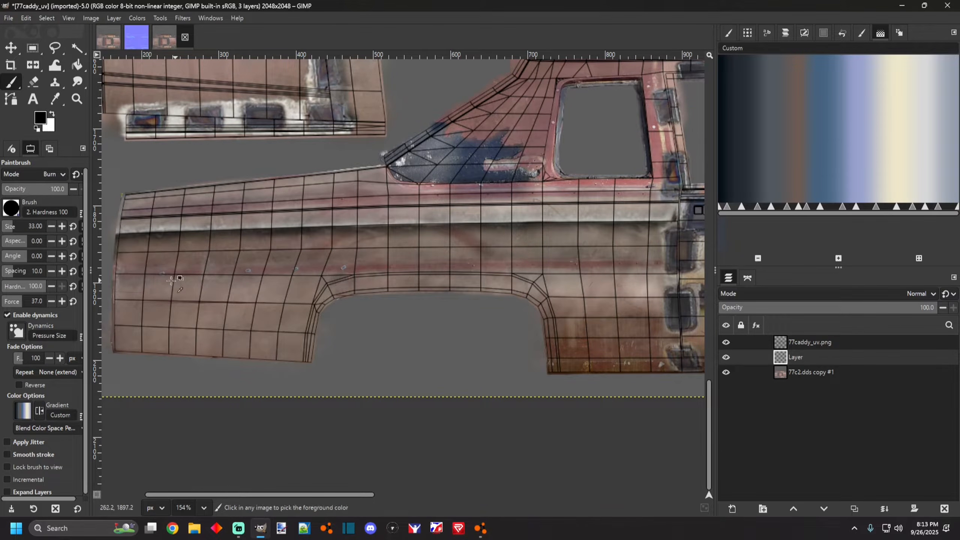
{"action": "left_click_drag", "start_coordinate": [13, 226], "coordinate": [26, 226]}
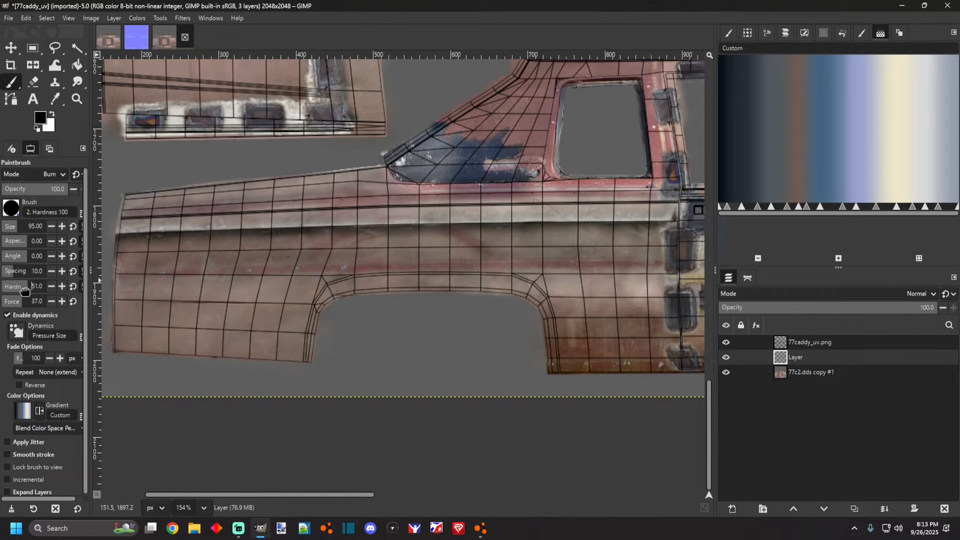
Paint several black test strokes and dots on the door panel, undoing each one.
{"action": "left_click_drag", "start_coordinate": [148, 290], "coordinate": [223, 290]}
{"action": "key", "text": "ctrl+z"}
{"action": "left_click", "coordinate": [123, 251]}
{"action": "key", "text": "ctrl+z"}
{"action": "left_click_drag", "start_coordinate": [107, 273], "coordinate": [177, 273]}
{"action": "key", "text": "ctrl+z"}
{"action": "mouse_move", "coordinate": [116, 264]}
{"action": "left_mouse_down"}
{"action": "mouse_move", "coordinate": [664, 253]}
{"action": "mouse_move", "coordinate": [135, 269]}
{"action": "mouse_move", "coordinate": [150, 279]}
{"action": "left_mouse_up"}
{"action": "scroll", "coordinate": [150, 279], "scroll_direction": "down", "scroll_amount": 5, "text": "ctrl"}
{"action": "key", "text": "ctrl+z"}
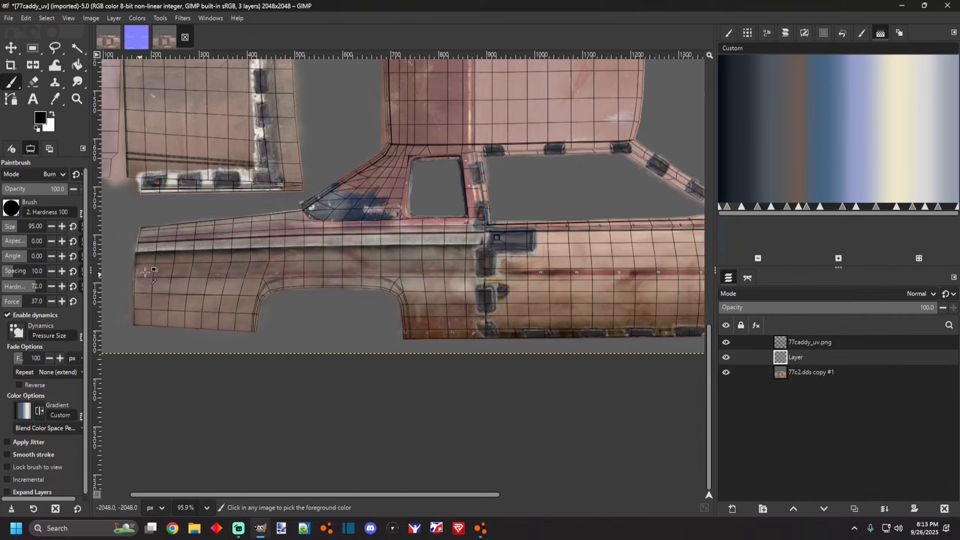
{"action": "scroll", "coordinate": [141, 273], "scroll_direction": "up", "scroll_amount": 5}
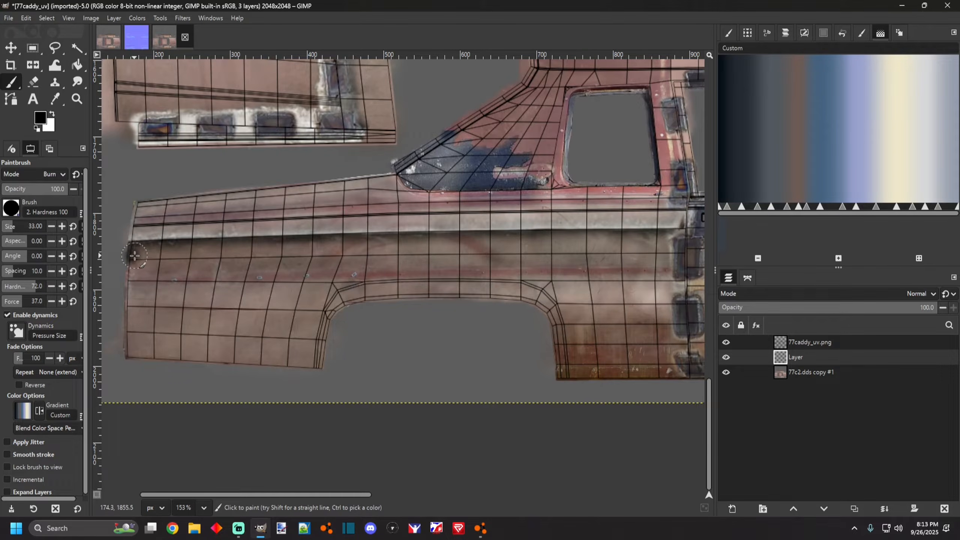
{"action": "key", "text": "ctrl+z"}
Paint more black test strokes along the door panel with a smaller brush and undo them all.
{"action": "scroll", "coordinate": [160, 262], "scroll_direction": "up", "scroll_amount": 4}
{"action": "scroll", "coordinate": [154, 270], "scroll_direction": "down", "scroll_amount": 4}
{"action": "scroll", "coordinate": [117, 268], "scroll_direction": "up", "scroll_amount": 4}
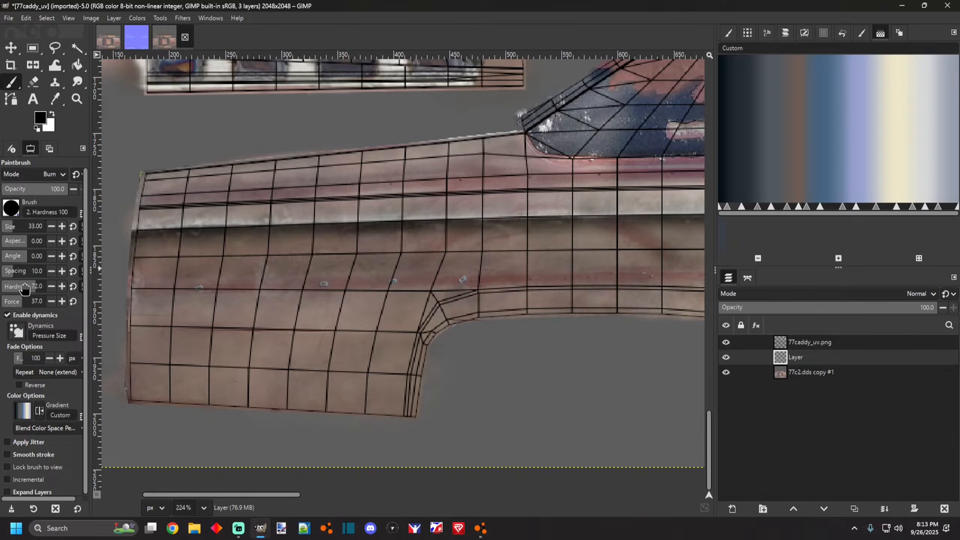
{"action": "left_click_drag", "start_coordinate": [132, 273], "coordinate": [270, 274]}
{"action": "key", "text": "ctrl+z"}
{"action": "left_click_drag", "start_coordinate": [142, 274], "coordinate": [318, 275]}
{"action": "key", "text": "ctrl+z"}
{"action": "left_click_drag", "start_coordinate": [117, 296], "coordinate": [303, 289]}
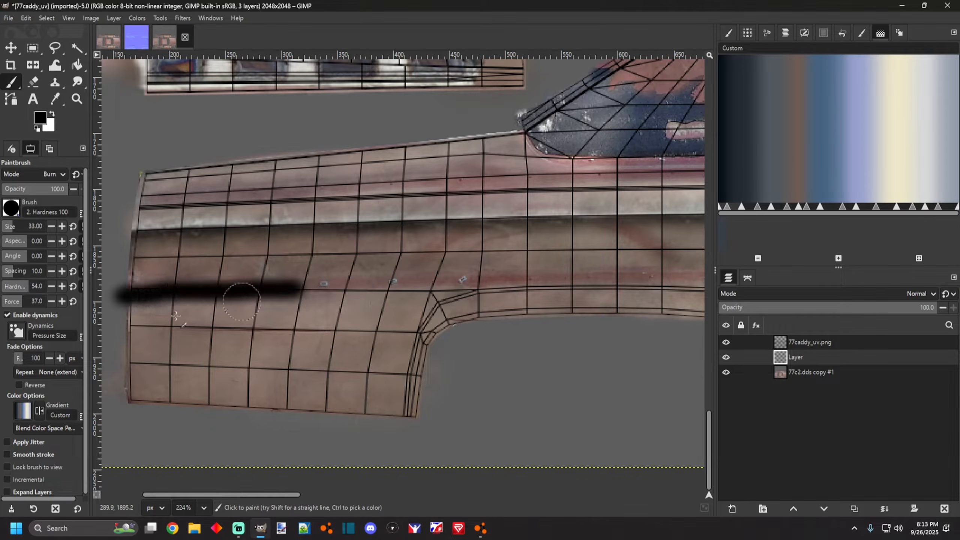
{"action": "left_click_drag", "start_coordinate": [121, 318], "coordinate": [253, 321]}
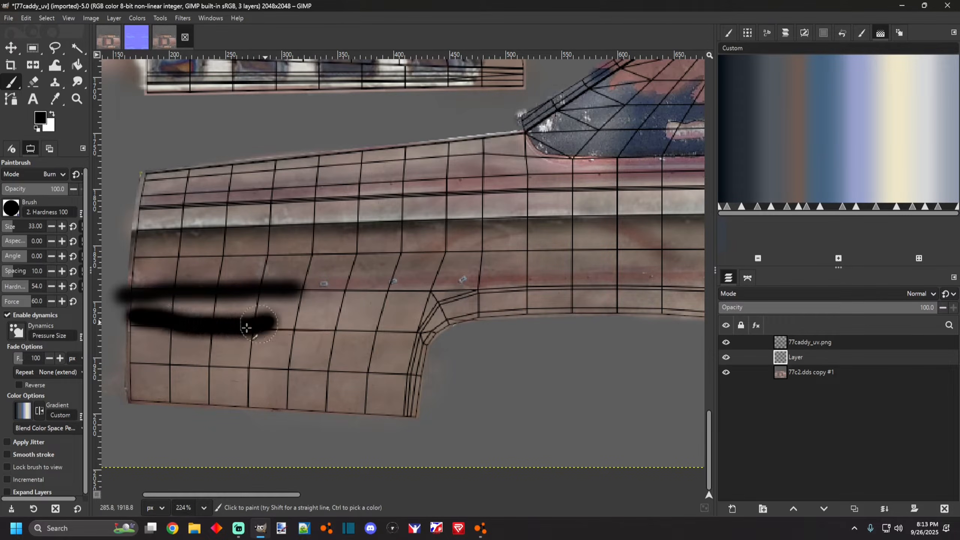
{"action": "key", "text": "ctrl+z"}
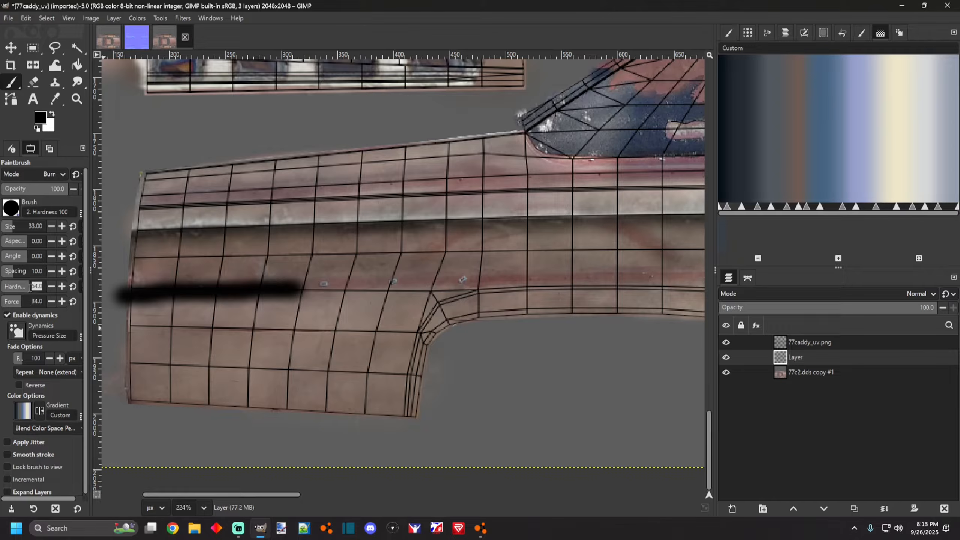
{"action": "left_click_drag", "start_coordinate": [156, 310], "coordinate": [246, 304]}
{"action": "key", "text": "ctrl+z"}
{"action": "key", "text": "ctrl+z"}
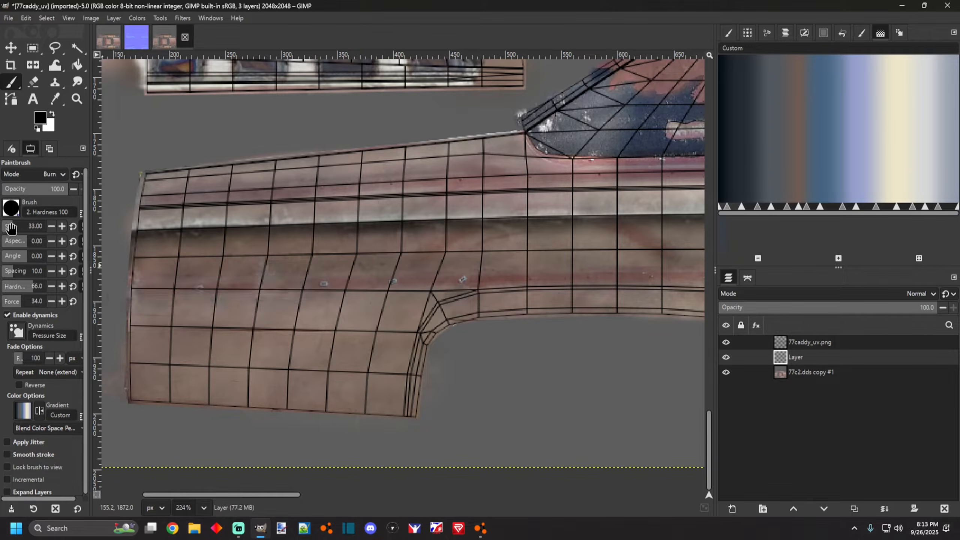
Set the brush size to 50, try a short stroke on the door panel and undo it.
{"action": "left_click_drag", "start_coordinate": [10, 227], "coordinate": [11, 227]}
{"action": "scroll", "coordinate": [167, 274], "scroll_direction": "down", "scroll_amount": 3}
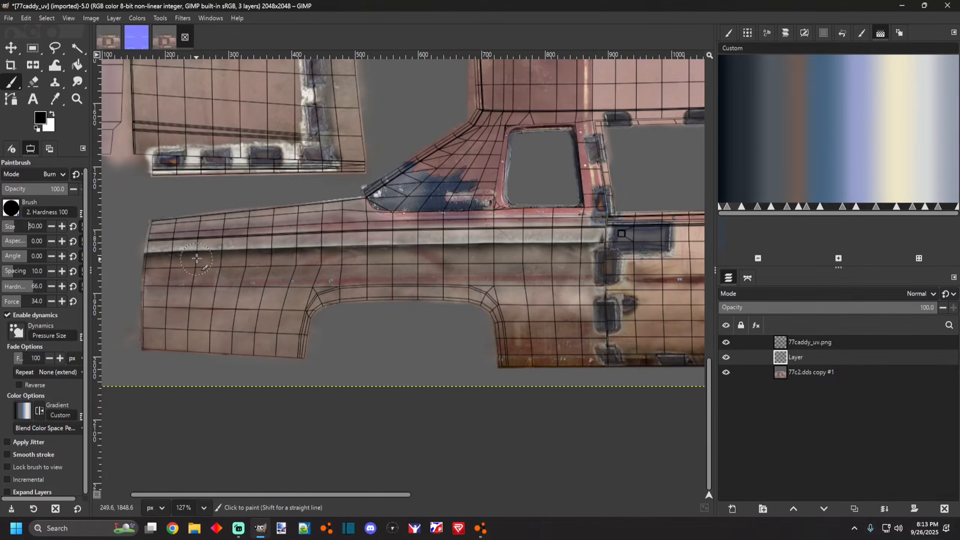
{"action": "scroll", "coordinate": [191, 261], "scroll_direction": "up", "scroll_amount": 2}
{"action": "scroll", "coordinate": [234, 252], "scroll_direction": "down", "scroll_amount": 1}
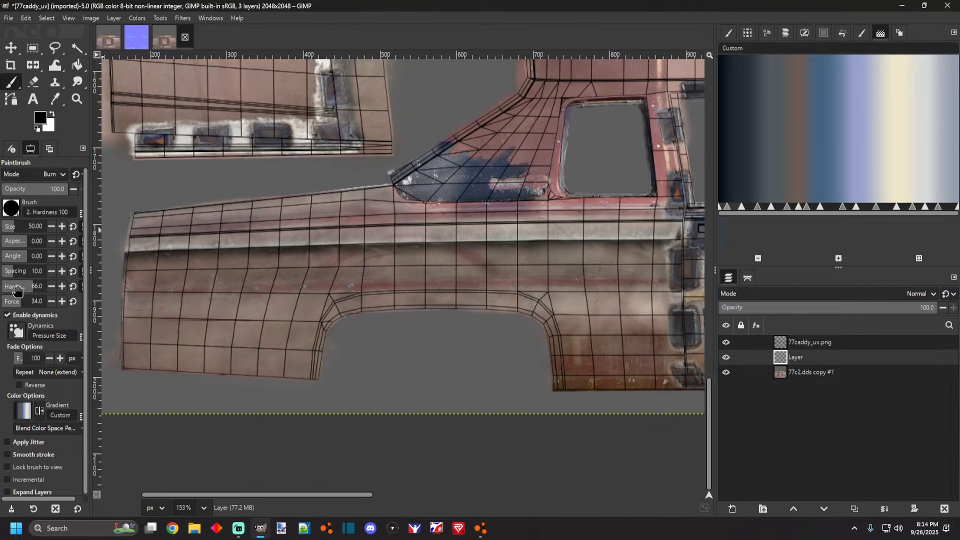
{"action": "scroll", "coordinate": [161, 275], "scroll_direction": "down", "scroll_amount": 3}
{"action": "scroll", "coordinate": [175, 274], "scroll_direction": "up", "scroll_amount": 3}
{"action": "scroll", "coordinate": [166, 279], "scroll_direction": "down", "scroll_amount": 1}
{"action": "scroll", "coordinate": [163, 281], "scroll_direction": "up", "scroll_amount": 1}
{"action": "left_click_drag", "start_coordinate": [116, 271], "coordinate": [174, 273]}
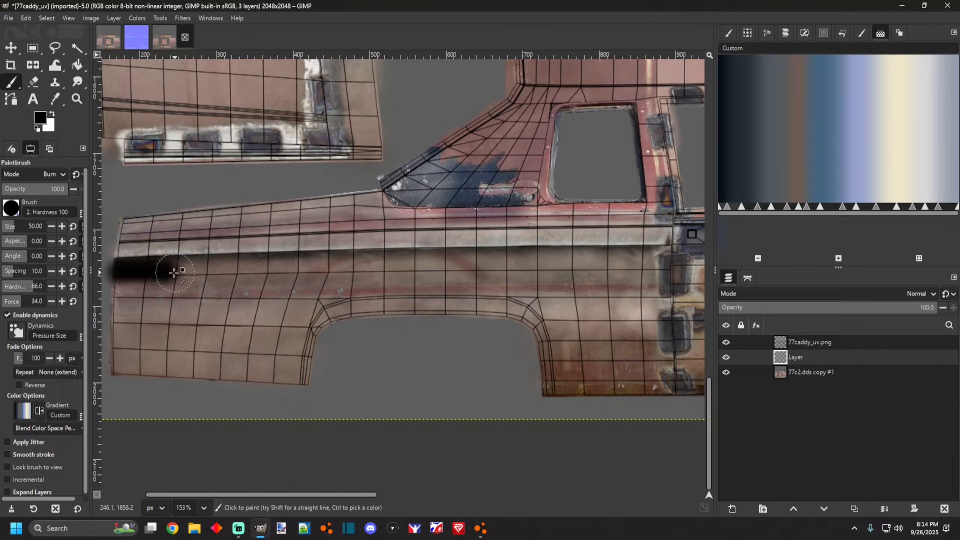
{"action": "key", "text": "ctrl+z"}
{"action": "key", "text": "ctrl+z"}
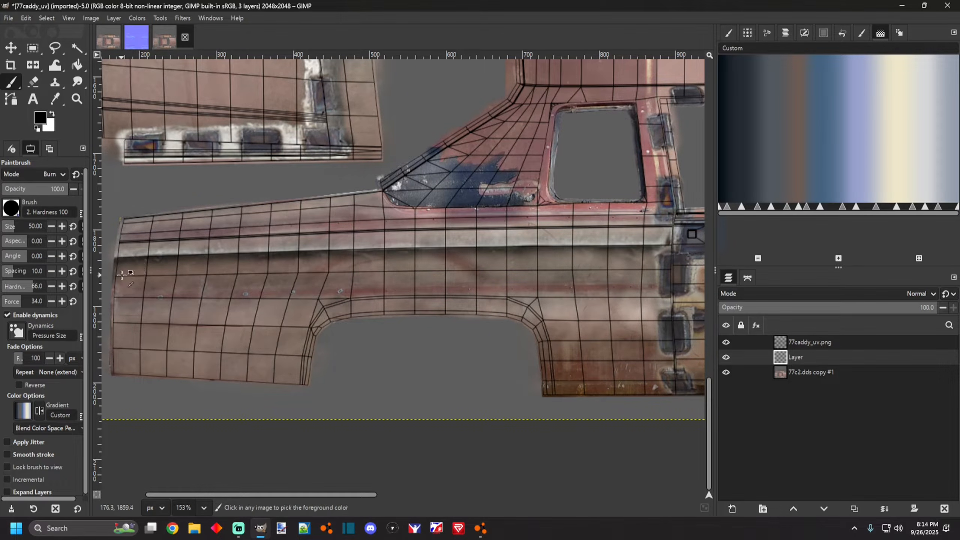
Paint a long horizontal black stripe along the side panel from the front edge to the rear door seam.
{"action": "left_click_drag", "start_coordinate": [137, 273], "coordinate": [672, 265]}
{"action": "scroll", "coordinate": [551, 300], "scroll_direction": "down", "scroll_amount": 5, "text": "ctrl"}
{"action": "scroll", "coordinate": [503, 256], "scroll_direction": "up", "scroll_amount": 6, "text": "ctrl"}
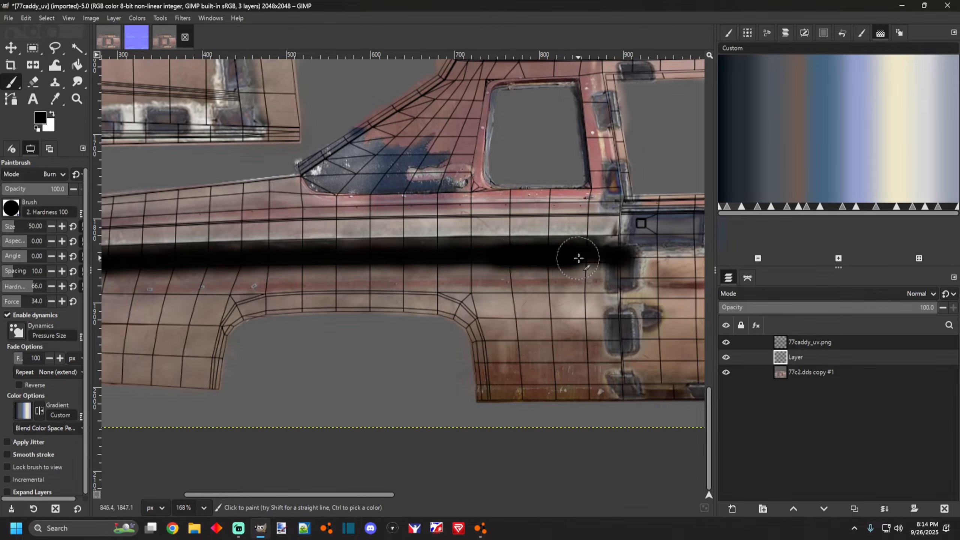
{"action": "mouse_move", "coordinate": [550, 258]}
{"action": "left_mouse_down"}
{"action": "mouse_move", "coordinate": [612, 257]}
{"action": "mouse_move", "coordinate": [393, 267]}
{"action": "left_mouse_up"}
Paint a second black stripe along the side panel just above the first one.
{"action": "scroll", "coordinate": [393, 267], "scroll_direction": "down", "scroll_amount": 4, "text": "ctrl"}
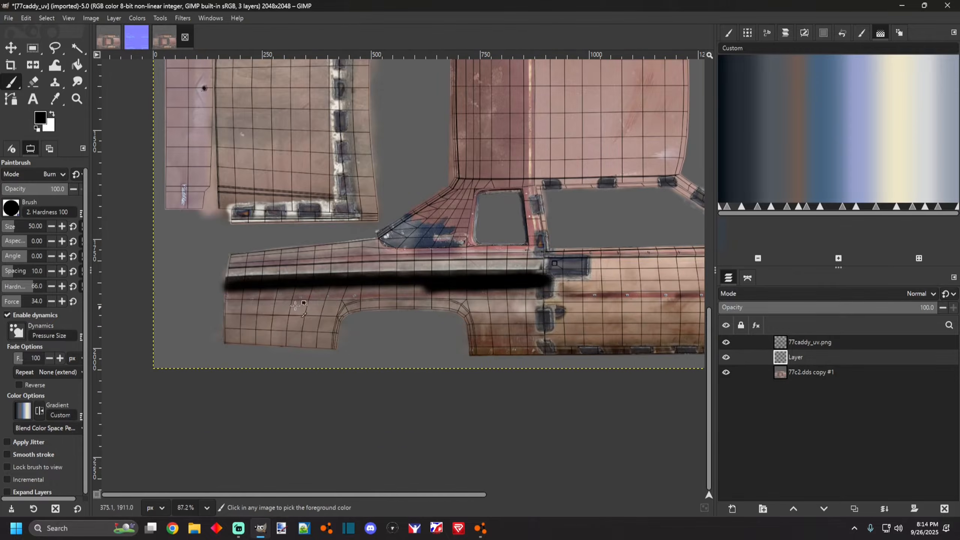
{"action": "scroll", "coordinate": [272, 270], "scroll_direction": "up", "scroll_amount": 2, "text": "ctrl"}
{"action": "scroll", "coordinate": [250, 270], "scroll_direction": "down", "scroll_amount": 3, "text": "ctrl"}
{"action": "scroll", "coordinate": [432, 289], "scroll_direction": "up", "scroll_amount": 5, "text": "ctrl"}
{"action": "scroll", "coordinate": [278, 267], "scroll_direction": "down", "scroll_amount": 3, "text": "ctrl"}
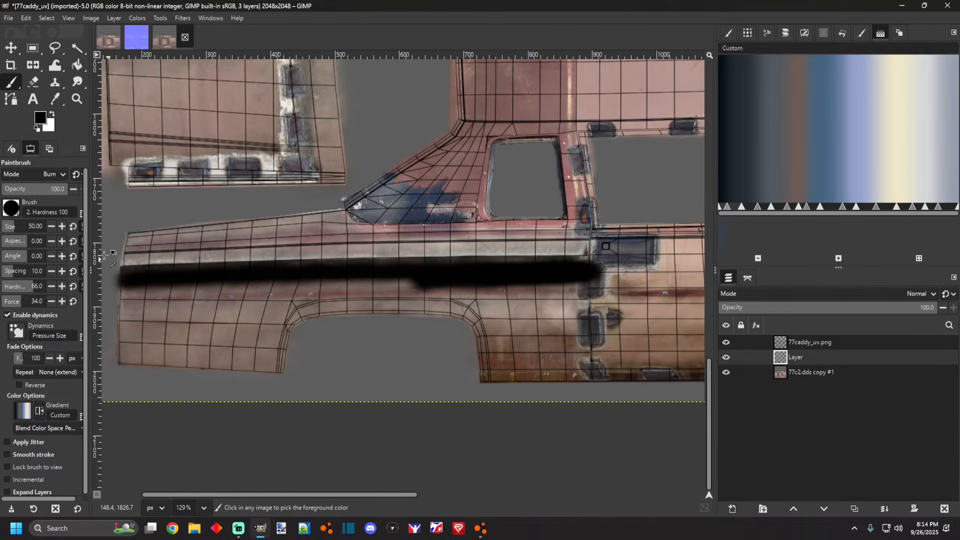
{"action": "scroll", "coordinate": [129, 253], "scroll_direction": "up", "scroll_amount": 3, "text": "ctrl"}
{"action": "scroll", "coordinate": [129, 253], "scroll_direction": "up", "scroll_amount": 1, "text": "ctrl"}
{"action": "scroll", "coordinate": [128, 250], "scroll_direction": "down", "scroll_amount": 1, "text": "ctrl"}
{"action": "scroll", "coordinate": [128, 248], "scroll_direction": "up", "scroll_amount": 1, "text": "ctrl"}
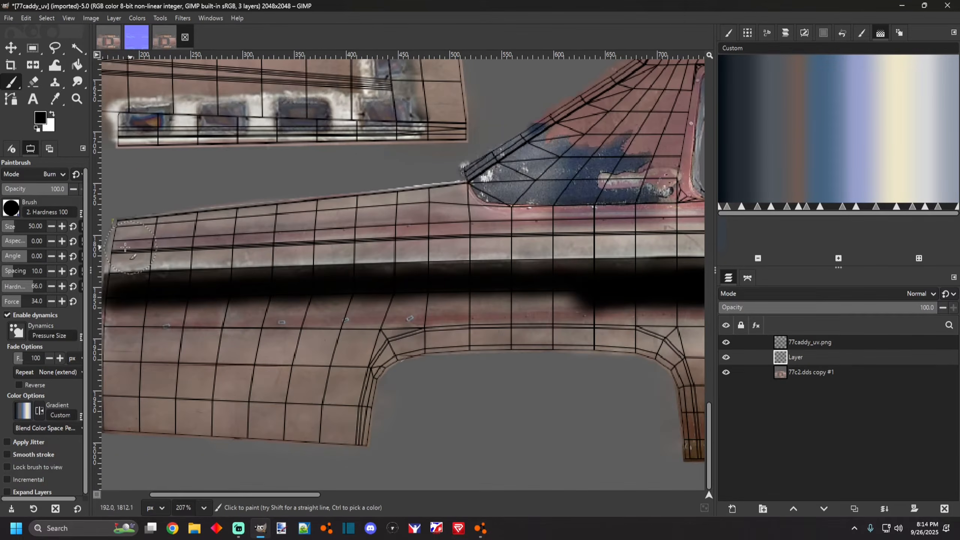
{"action": "mouse_move", "coordinate": [112, 256]}
{"action": "left_mouse_down"}
{"action": "mouse_move", "coordinate": [401, 243]}
{"action": "mouse_move", "coordinate": [673, 244]}
{"action": "left_mouse_up"}
Fill in the thinner middle section of the upper black stripe.
{"action": "scroll", "coordinate": [561, 246], "scroll_direction": "down", "scroll_amount": 7}
{"action": "scroll", "coordinate": [674, 249], "scroll_direction": "down", "scroll_amount": 7}
{"action": "scroll", "coordinate": [658, 244], "scroll_direction": "up", "scroll_amount": 13}
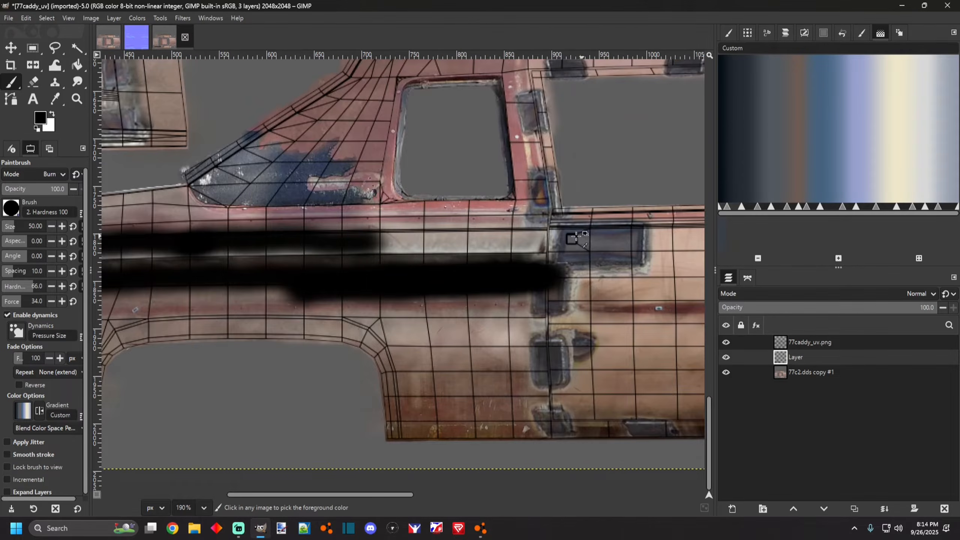
{"action": "left_click_drag", "start_coordinate": [371, 242], "coordinate": [551, 242]}
Hide and reshow the base texture layer to check the painted stripes on their own.
{"action": "scroll", "coordinate": [550, 244], "scroll_direction": "down", "scroll_amount": 7}
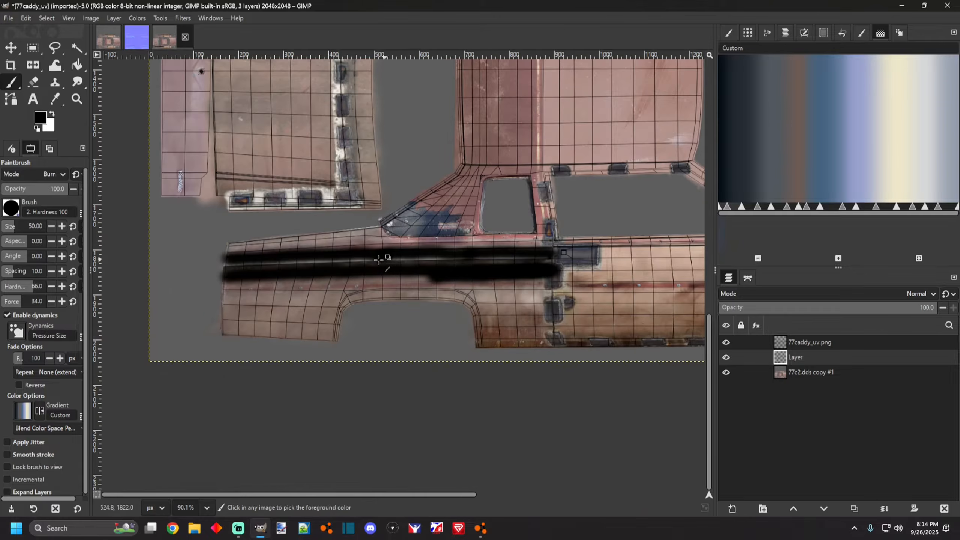
{"action": "scroll", "coordinate": [353, 318], "scroll_direction": "up", "scroll_amount": 5}
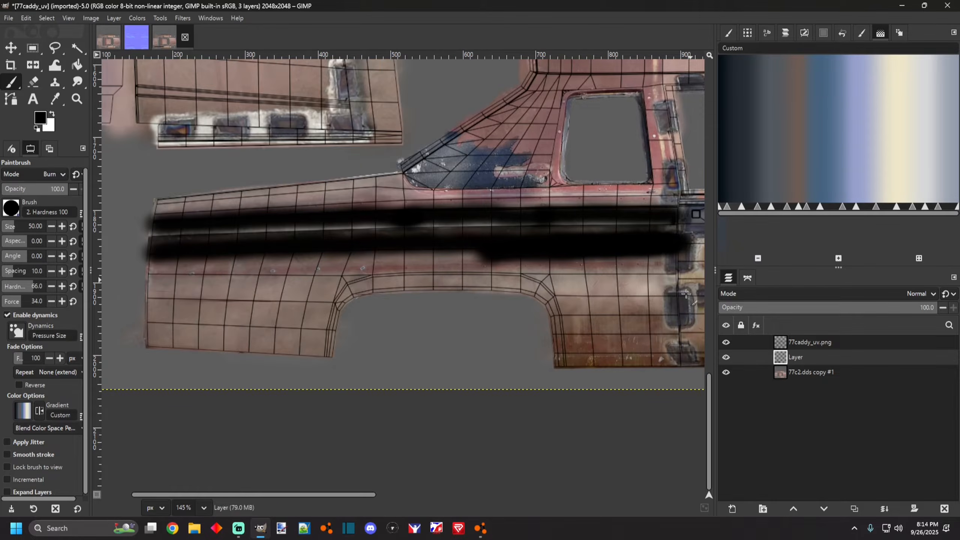
{"action": "scroll", "coordinate": [352, 326], "scroll_direction": "down", "scroll_amount": 5}
{"action": "scroll", "coordinate": [407, 327], "scroll_direction": "up", "scroll_amount": 3}
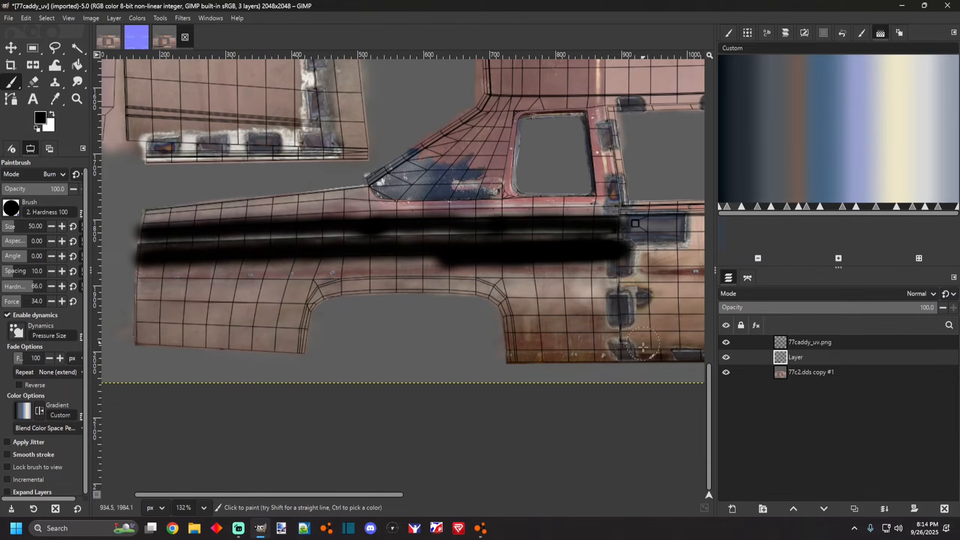
{"action": "left_click", "coordinate": [726, 372]}
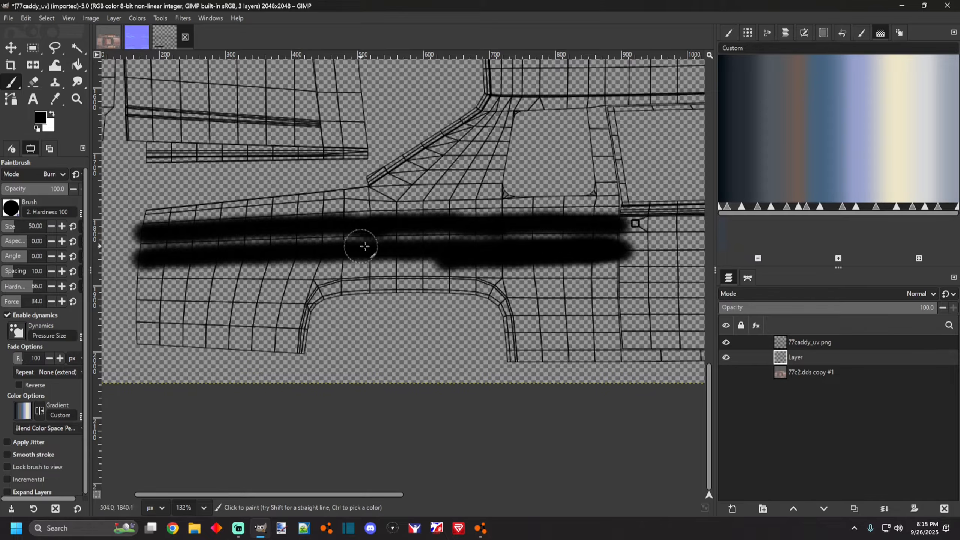
{"action": "left_click", "coordinate": [726, 372]}
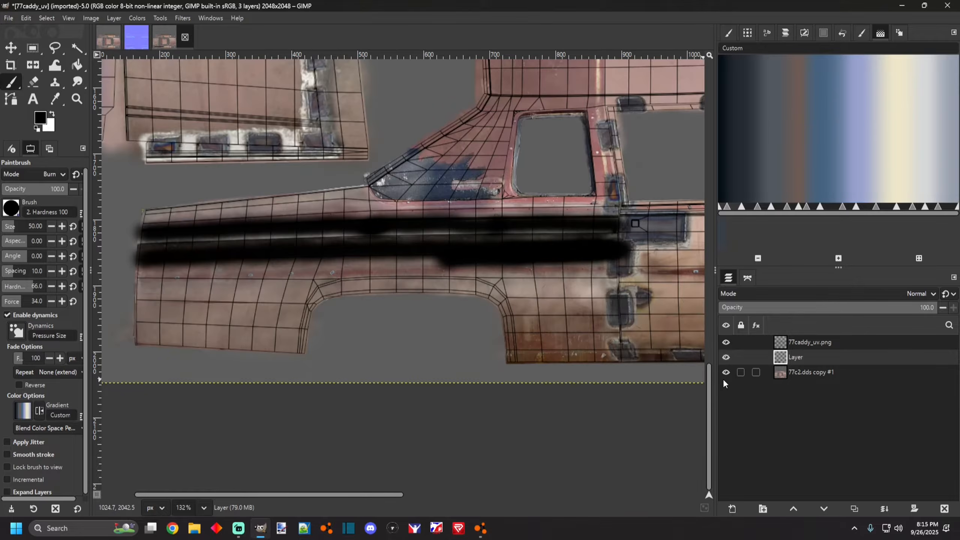
Paint black over the lower front corner of the side panel below the stripes.
{"action": "scroll", "coordinate": [228, 306], "scroll_direction": "down", "scroll_amount": 5}
{"action": "scroll", "coordinate": [174, 316], "scroll_direction": "up", "scroll_amount": 5}
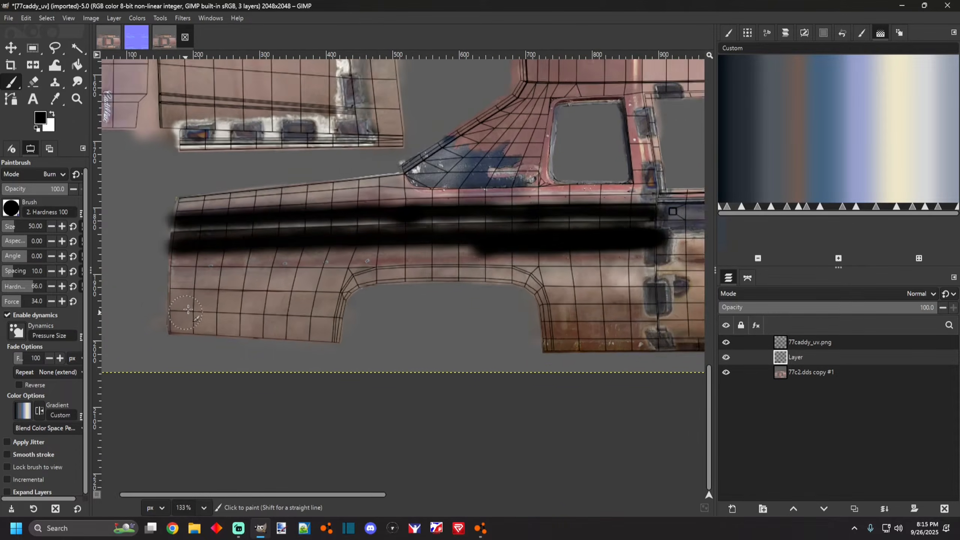
{"action": "scroll", "coordinate": [189, 318], "scroll_direction": "down", "scroll_amount": 3}
{"action": "scroll", "coordinate": [241, 316], "scroll_direction": "up", "scroll_amount": 4}
{"action": "mouse_move", "coordinate": [138, 246]}
{"action": "left_mouse_down"}
{"action": "mouse_move", "coordinate": [132, 319]}
{"action": "mouse_move", "coordinate": [143, 248]}
{"action": "mouse_move", "coordinate": [137, 254]}
{"action": "mouse_move", "coordinate": [263, 243]}
{"action": "mouse_move", "coordinate": [159, 255]}
{"action": "mouse_move", "coordinate": [245, 265]}
{"action": "mouse_move", "coordinate": [158, 280]}
{"action": "mouse_move", "coordinate": [201, 293]}
{"action": "mouse_move", "coordinate": [165, 307]}
{"action": "mouse_move", "coordinate": [162, 323]}
{"action": "mouse_move", "coordinate": [129, 324]}
{"action": "mouse_move", "coordinate": [132, 245]}
{"action": "mouse_move", "coordinate": [134, 311]}
{"action": "mouse_move", "coordinate": [227, 320]}
{"action": "left_mouse_up"}
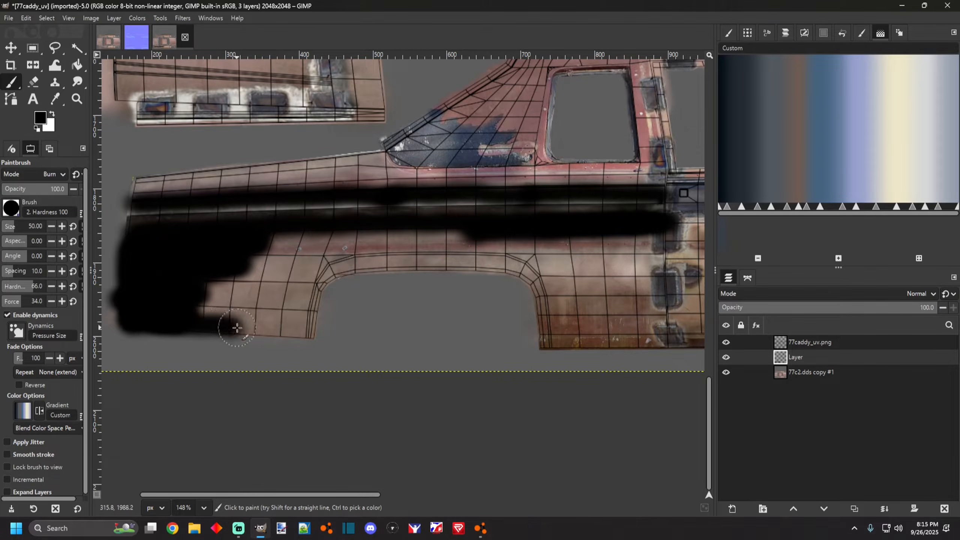
Recolor the UV template lines red by selecting the 77caddy_uv.png layer's alpha, bucket-filling it red, and clearing the selection.
{"action": "right_click", "coordinate": [801, 342]}
{"action": "left_click", "coordinate": [828, 310]}
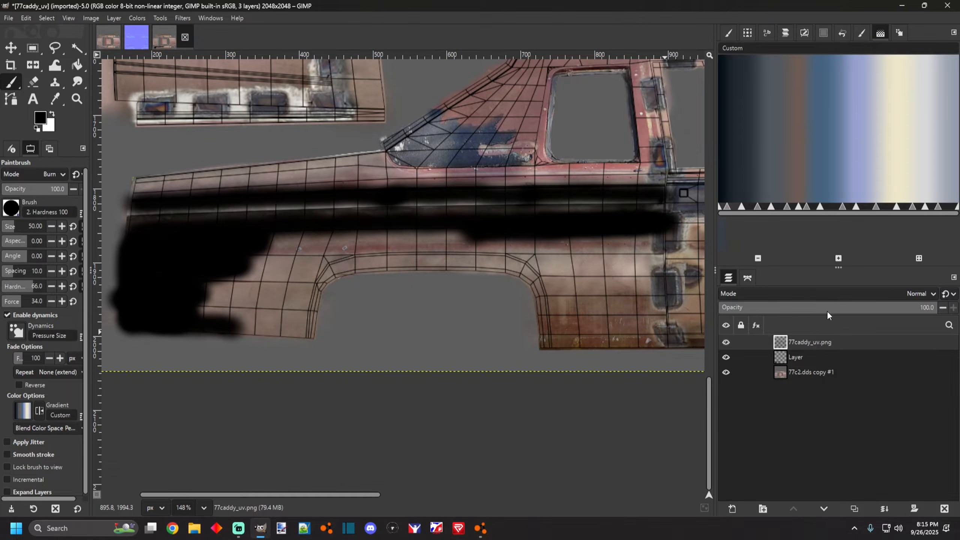
{"action": "left_click", "coordinate": [45, 123]}
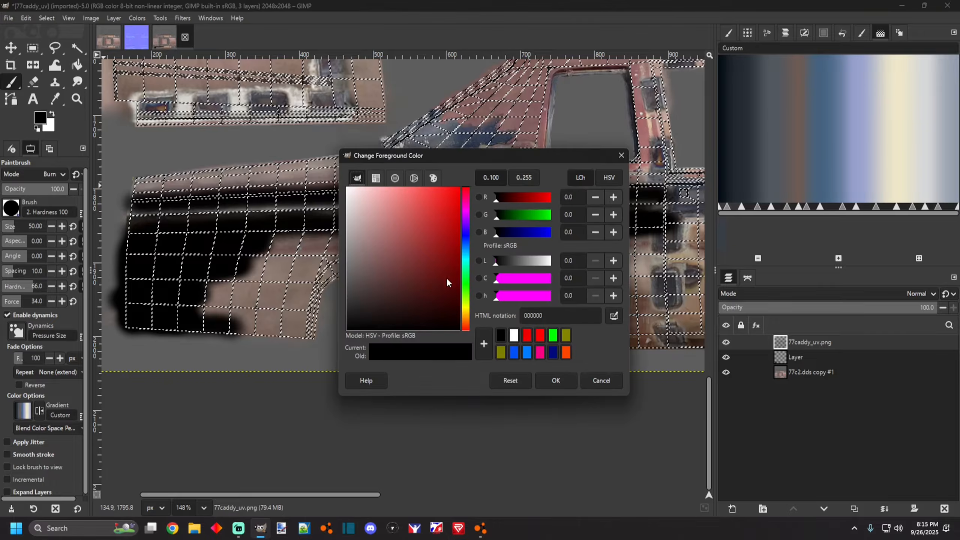
{"action": "left_click_drag", "start_coordinate": [447, 248], "coordinate": [498, 234]}
{"action": "left_click", "coordinate": [554, 380]}
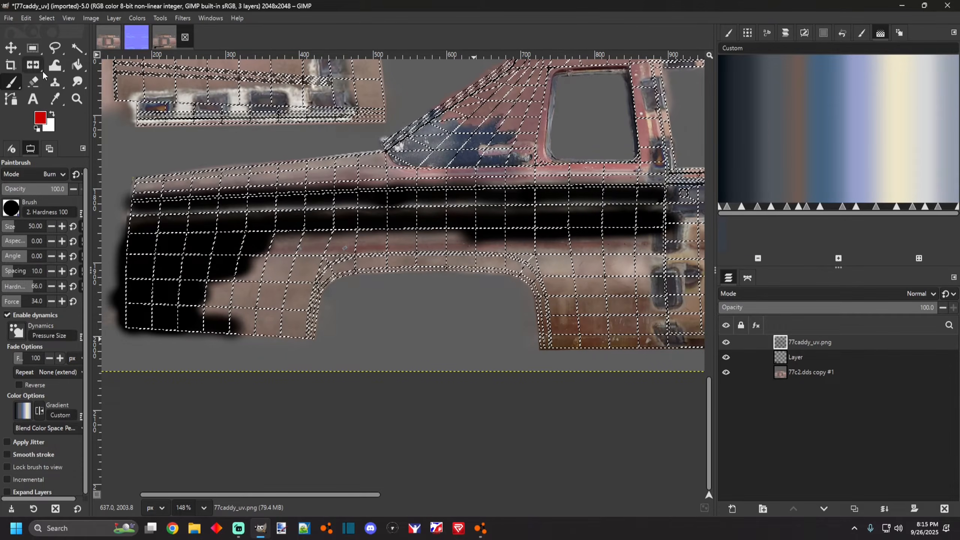
{"action": "left_click", "coordinate": [76, 66]}
{"action": "left_click", "coordinate": [305, 228]}
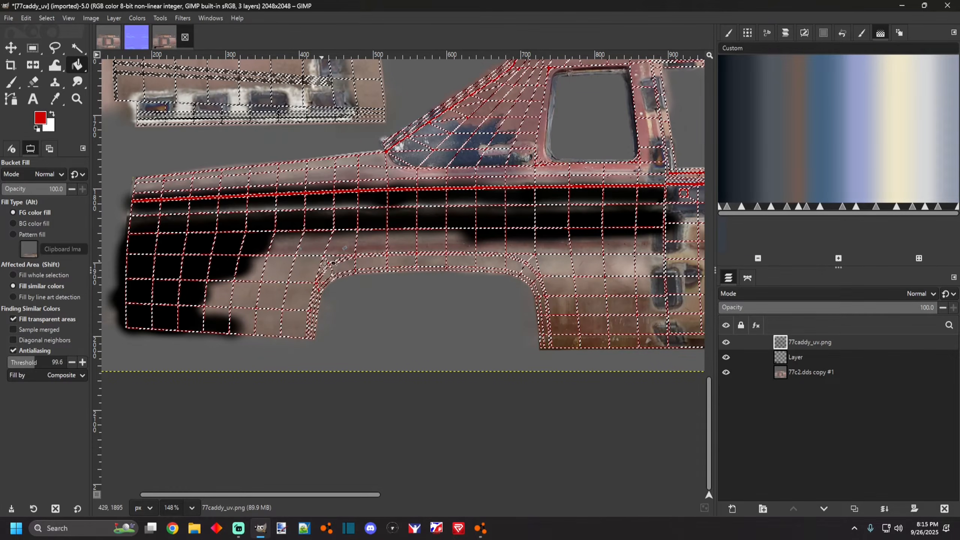
{"action": "left_click", "coordinate": [46, 18]}
{"action": "left_click", "coordinate": [45, 43]}
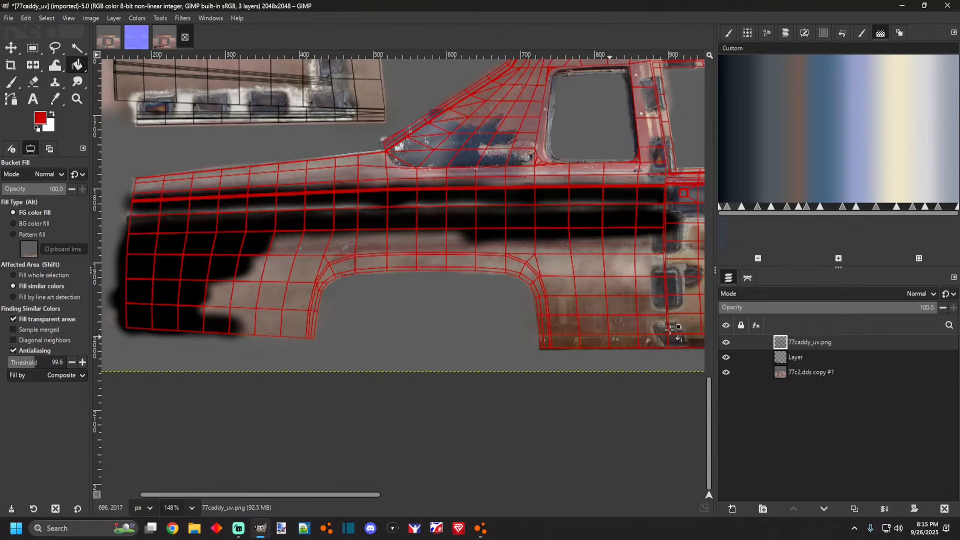
Lower the 77caddy_uv.png layer's opacity to 56 and select the paint layer beneath it.
{"action": "left_click", "coordinate": [841, 310]}
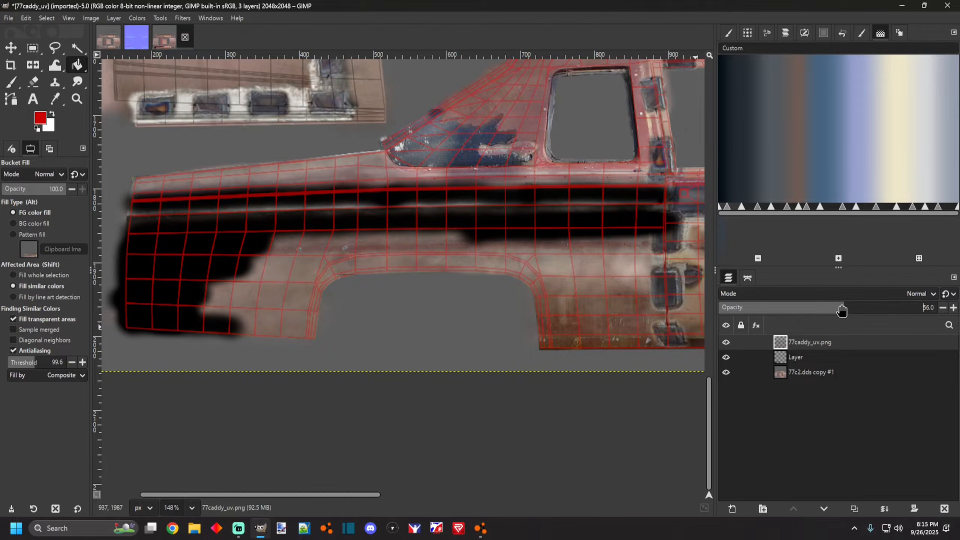
{"action": "left_click", "coordinate": [811, 357]}
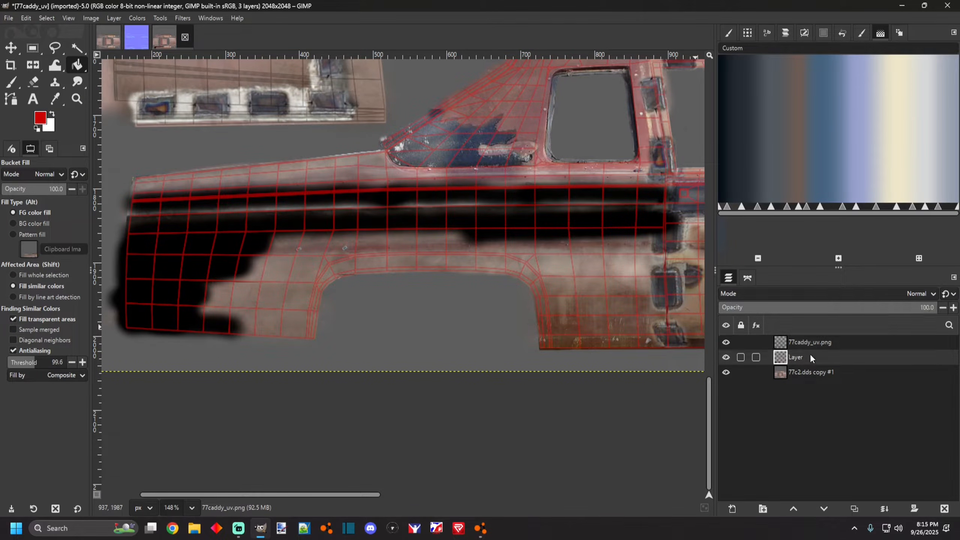
With the Paintbrush in black, paint over the lower front corner of the side panel down to the wheel arch.
{"action": "left_click", "coordinate": [11, 82]}
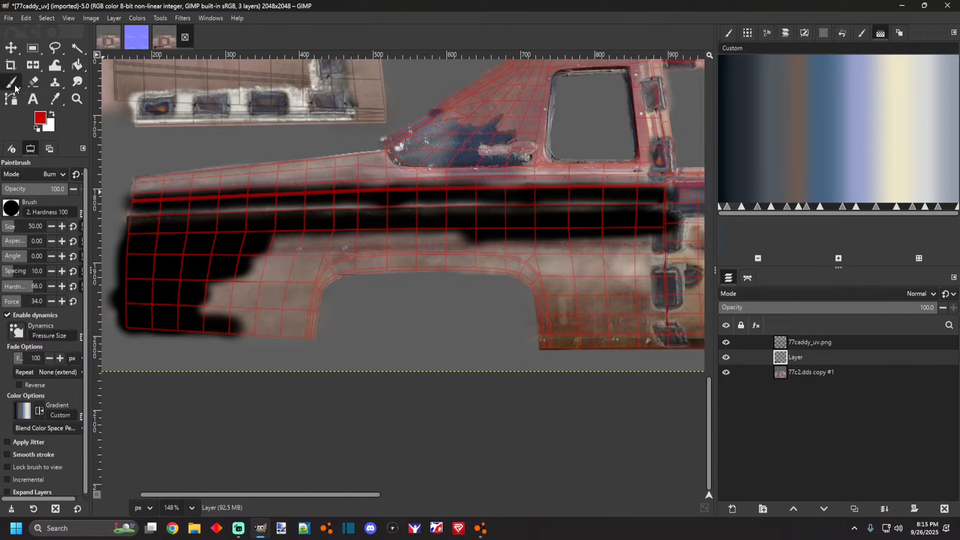
{"action": "mouse_move", "coordinate": [202, 302]}
{"action": "left_mouse_down"}
{"action": "mouse_move", "coordinate": [214, 306]}
{"action": "mouse_move", "coordinate": [199, 307]}
{"action": "mouse_move", "coordinate": [223, 290]}
{"action": "left_mouse_up"}
{"action": "key", "text": "ctrl+z"}
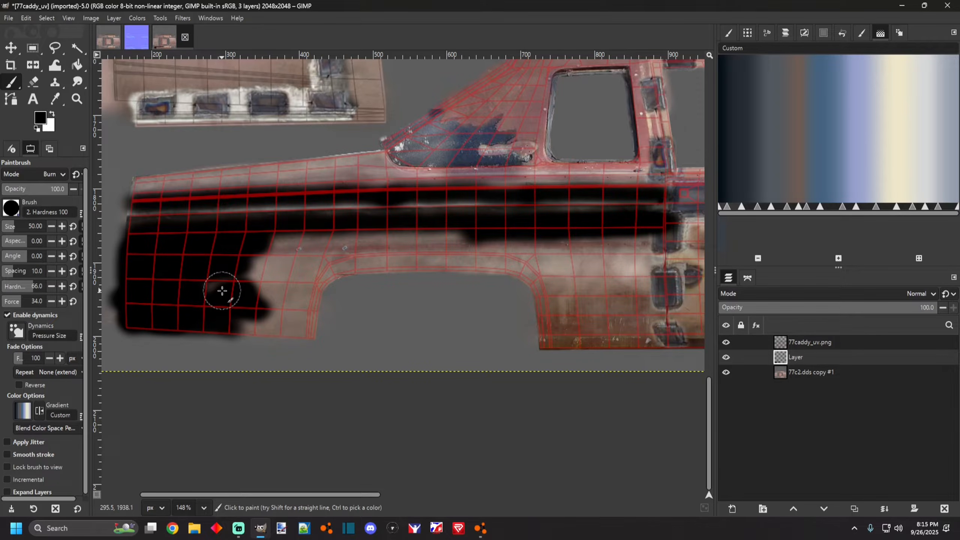
{"action": "mouse_move", "coordinate": [210, 290]}
{"action": "left_mouse_down"}
{"action": "mouse_move", "coordinate": [245, 282]}
{"action": "mouse_move", "coordinate": [230, 286]}
{"action": "mouse_move", "coordinate": [275, 251]}
{"action": "mouse_move", "coordinate": [347, 245]}
{"action": "mouse_move", "coordinate": [281, 240]}
{"action": "mouse_move", "coordinate": [406, 246]}
{"action": "mouse_move", "coordinate": [332, 272]}
{"action": "mouse_move", "coordinate": [374, 262]}
{"action": "mouse_move", "coordinate": [328, 287]}
{"action": "mouse_move", "coordinate": [311, 337]}
{"action": "mouse_move", "coordinate": [236, 337]}
{"action": "left_mouse_up"}
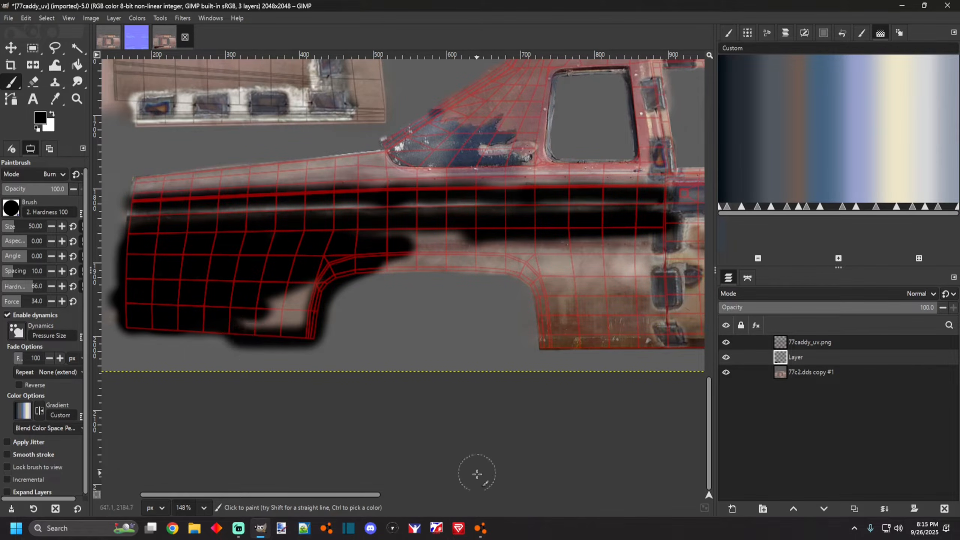
Compare with the car in BeamNG, then paint black across the whole lower side panel around the wheel arch.
{"action": "left_click", "coordinate": [480, 529]}
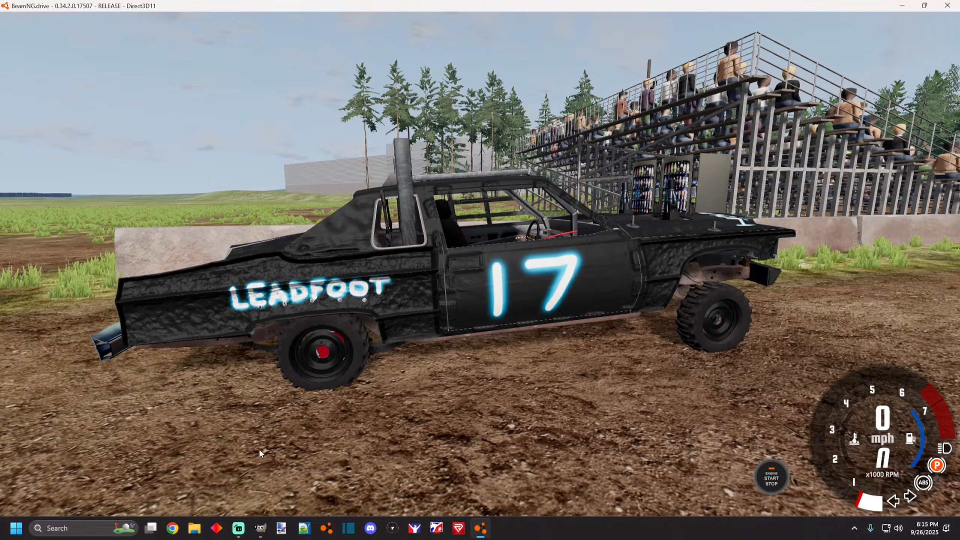
{"action": "left_click", "coordinate": [268, 527]}
{"action": "mouse_move", "coordinate": [237, 312]}
{"action": "left_mouse_down"}
{"action": "mouse_move", "coordinate": [293, 318]}
{"action": "mouse_move", "coordinate": [308, 293]}
{"action": "mouse_move", "coordinate": [274, 302]}
{"action": "mouse_move", "coordinate": [259, 326]}
{"action": "mouse_move", "coordinate": [144, 328]}
{"action": "left_mouse_up"}
{"action": "mouse_move", "coordinate": [375, 267]}
{"action": "left_mouse_down"}
{"action": "mouse_move", "coordinate": [512, 272]}
{"action": "mouse_move", "coordinate": [533, 295]}
{"action": "mouse_move", "coordinate": [550, 343]}
{"action": "left_mouse_up"}
{"action": "scroll", "coordinate": [491, 280], "scroll_direction": "down", "scroll_amount": 2}
{"action": "scroll", "coordinate": [491, 280], "scroll_direction": "up", "scroll_amount": 2}
{"action": "mouse_move", "coordinate": [554, 205]}
{"action": "left_mouse_down"}
{"action": "mouse_move", "coordinate": [539, 284]}
{"action": "mouse_move", "coordinate": [549, 344]}
{"action": "mouse_move", "coordinate": [454, 343]}
{"action": "mouse_move", "coordinate": [438, 285]}
{"action": "mouse_move", "coordinate": [389, 260]}
{"action": "mouse_move", "coordinate": [532, 244]}
{"action": "mouse_move", "coordinate": [528, 330]}
{"action": "mouse_move", "coordinate": [468, 320]}
{"action": "mouse_move", "coordinate": [429, 256]}
{"action": "mouse_move", "coordinate": [465, 305]}
{"action": "mouse_move", "coordinate": [457, 259]}
{"action": "mouse_move", "coordinate": [473, 284]}
{"action": "mouse_move", "coordinate": [511, 300]}
{"action": "mouse_move", "coordinate": [514, 319]}
{"action": "mouse_move", "coordinate": [436, 257]}
{"action": "mouse_move", "coordinate": [354, 245]}
{"action": "mouse_move", "coordinate": [285, 253]}
{"action": "mouse_move", "coordinate": [355, 236]}
{"action": "mouse_move", "coordinate": [242, 244]}
{"action": "left_mouse_up"}
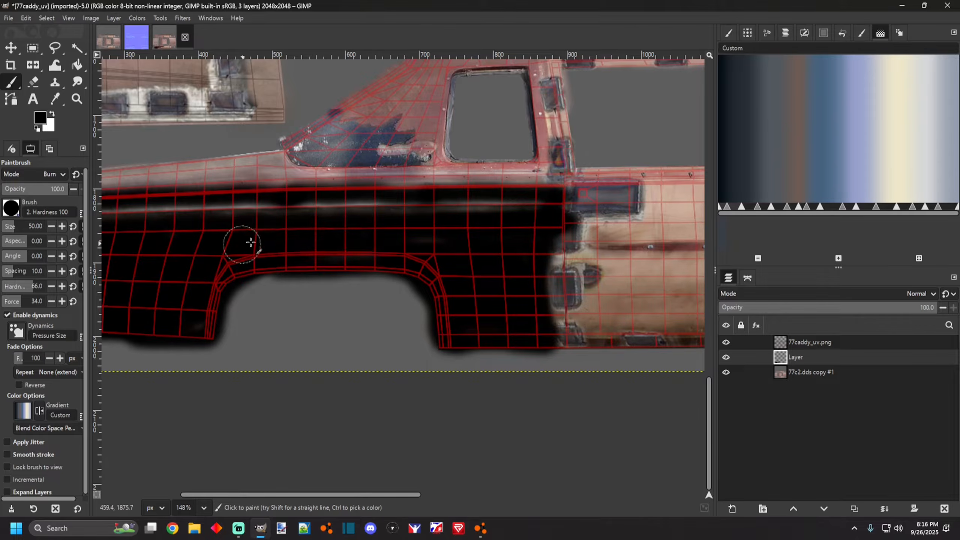
Paint black down the front edge of the side panel.
{"action": "scroll", "coordinate": [461, 271], "scroll_direction": "down", "scroll_amount": 1}
{"action": "scroll", "coordinate": [461, 271], "scroll_direction": "left", "scroll_amount": 5}
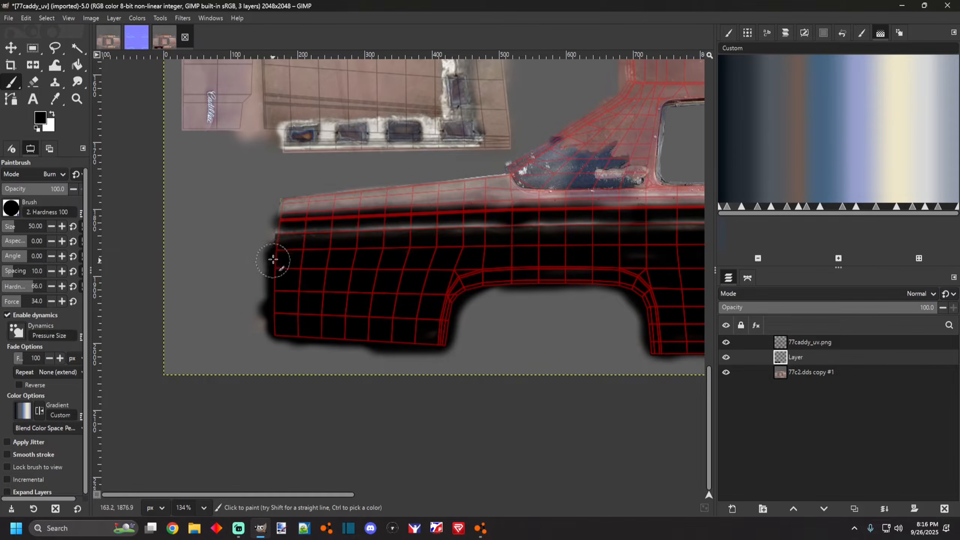
{"action": "left_click_drag", "start_coordinate": [276, 249], "coordinate": [273, 327]}
Extend the black paint along the top edge of the side panel up to the door.
{"action": "scroll", "coordinate": [300, 234], "scroll_direction": "down", "scroll_amount": 4}
{"action": "scroll", "coordinate": [558, 185], "scroll_direction": "up", "scroll_amount": 5}
{"action": "scroll", "coordinate": [390, 199], "scroll_direction": "down", "scroll_amount": 3}
{"action": "scroll", "coordinate": [168, 204], "scroll_direction": "up", "scroll_amount": 3}
{"action": "mouse_move", "coordinate": [158, 221]}
{"action": "left_mouse_down"}
{"action": "mouse_move", "coordinate": [379, 173]}
{"action": "mouse_move", "coordinate": [408, 174]}
{"action": "mouse_move", "coordinate": [437, 198]}
{"action": "mouse_move", "coordinate": [684, 192]}
{"action": "mouse_move", "coordinate": [451, 197]}
{"action": "mouse_move", "coordinate": [403, 178]}
{"action": "mouse_move", "coordinate": [173, 213]}
{"action": "mouse_move", "coordinate": [439, 205]}
{"action": "mouse_move", "coordinate": [309, 206]}
{"action": "left_mouse_up"}
{"action": "scroll", "coordinate": [295, 197], "scroll_direction": "down", "scroll_amount": 5}
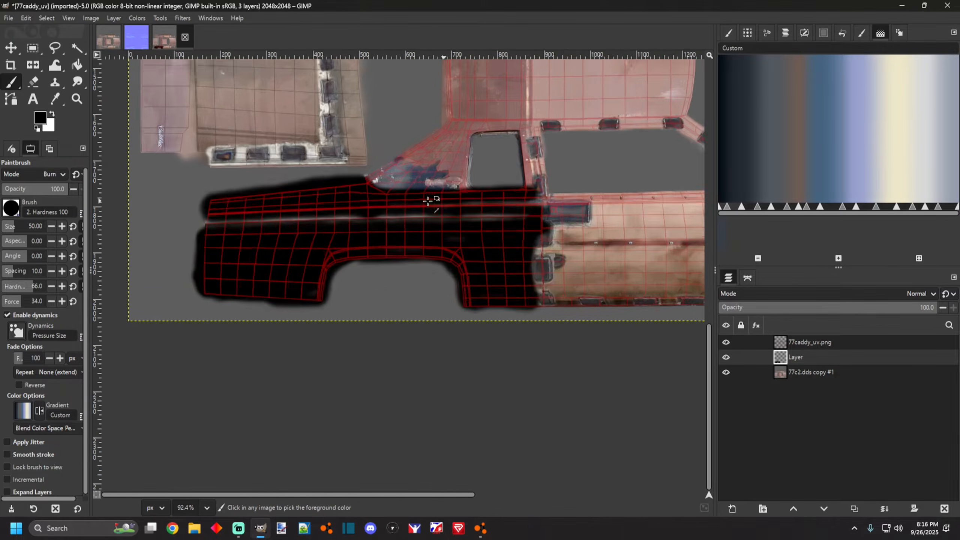
{"action": "scroll", "coordinate": [428, 199], "scroll_direction": "up", "scroll_amount": 4}
{"action": "left_click_drag", "start_coordinate": [420, 198], "coordinate": [533, 199]}
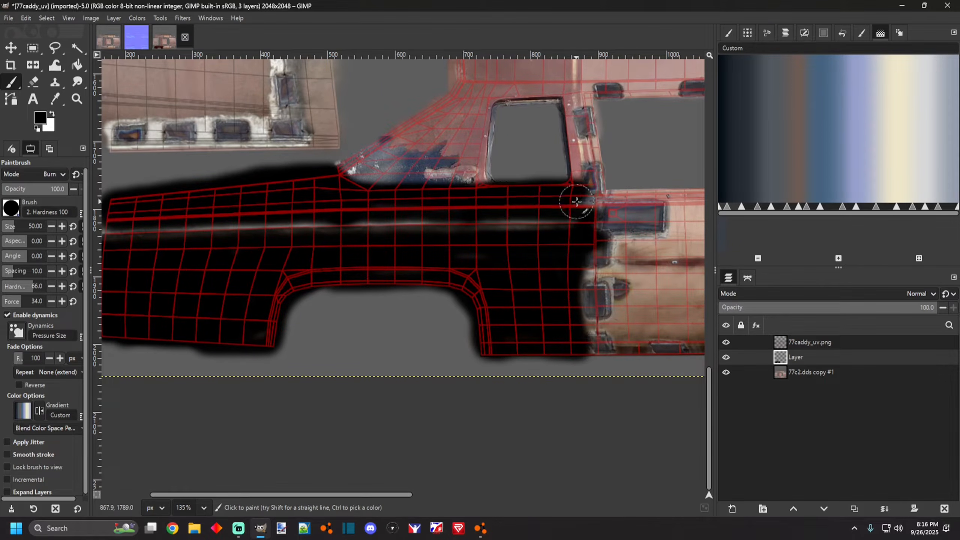
Zoom out to review the painted side panel and compare it with the car in BeamNG.
{"action": "scroll", "coordinate": [492, 208], "scroll_direction": "down", "scroll_amount": 10}
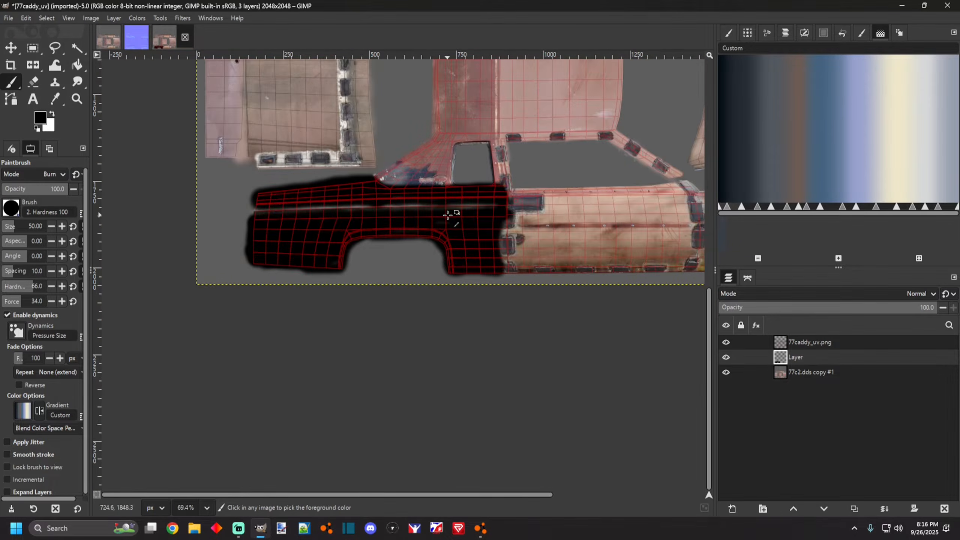
{"action": "scroll", "coordinate": [623, 224], "scroll_direction": "up", "scroll_amount": 6}
{"action": "scroll", "coordinate": [623, 224], "scroll_direction": "down", "scroll_amount": 4}
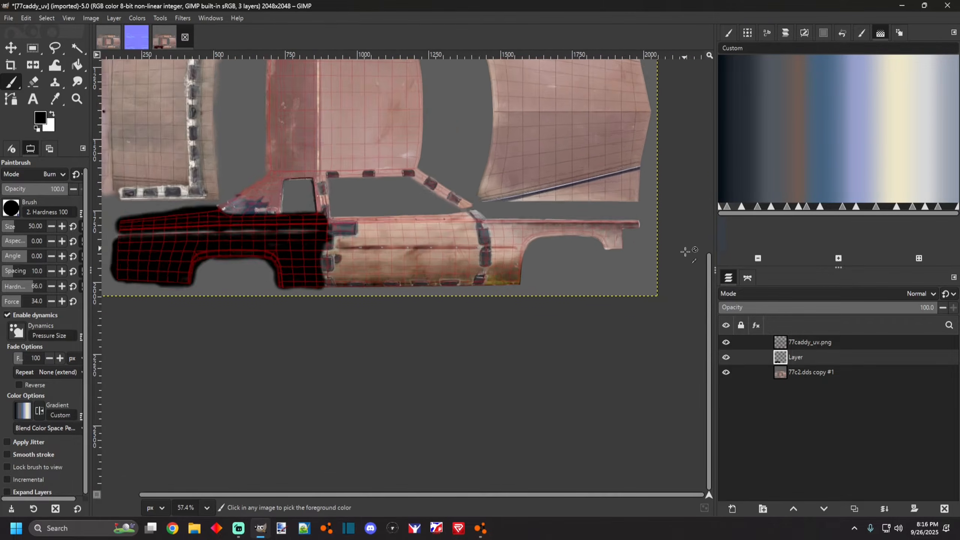
{"action": "scroll", "coordinate": [615, 238], "scroll_direction": "up", "scroll_amount": 5}
{"action": "scroll", "coordinate": [580, 215], "scroll_direction": "down", "scroll_amount": 2}
{"action": "scroll", "coordinate": [580, 214], "scroll_direction": "up", "scroll_amount": 3}
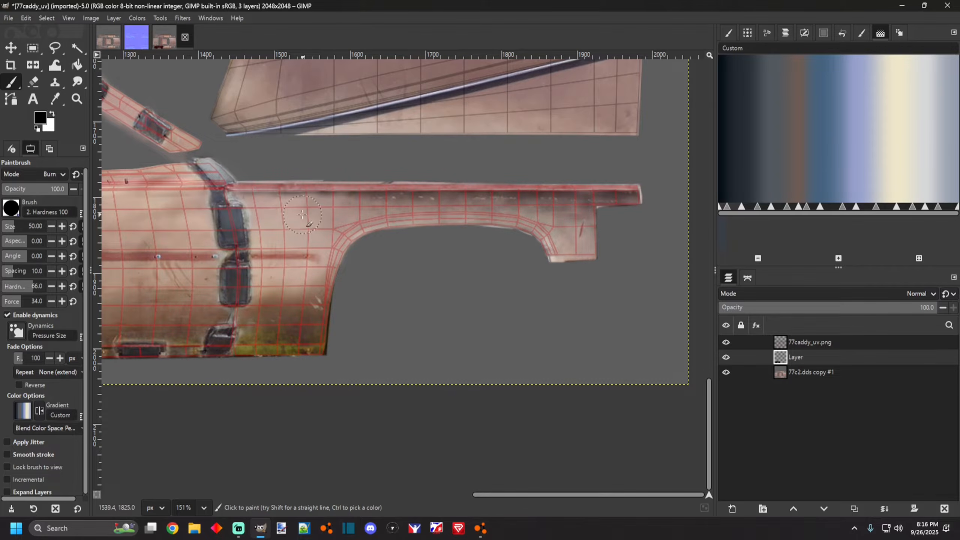
{"action": "scroll", "coordinate": [381, 248], "scroll_direction": "down", "scroll_amount": 5}
{"action": "left_click", "coordinate": [481, 528]}
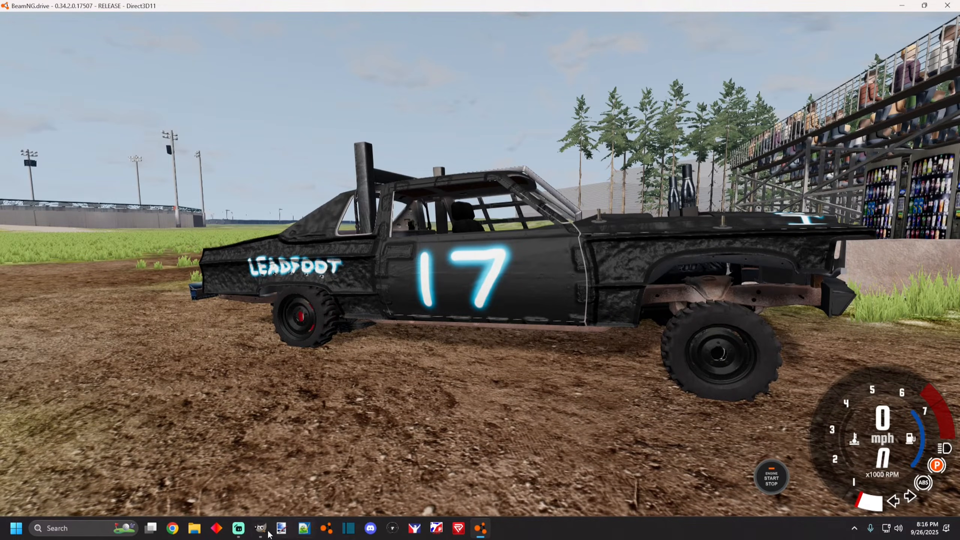
{"action": "left_click", "coordinate": [260, 529]}
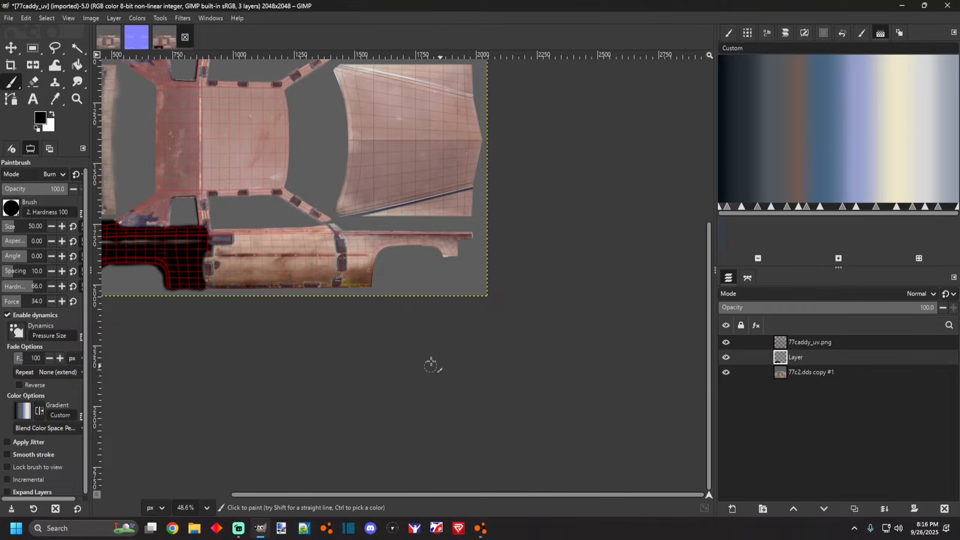
Switch to the normal map image and inspect its layers, toggling Layer #4's visibility.
{"action": "left_click", "coordinate": [136, 36]}
{"action": "scroll", "coordinate": [507, 416], "scroll_direction": "up", "scroll_amount": 3}
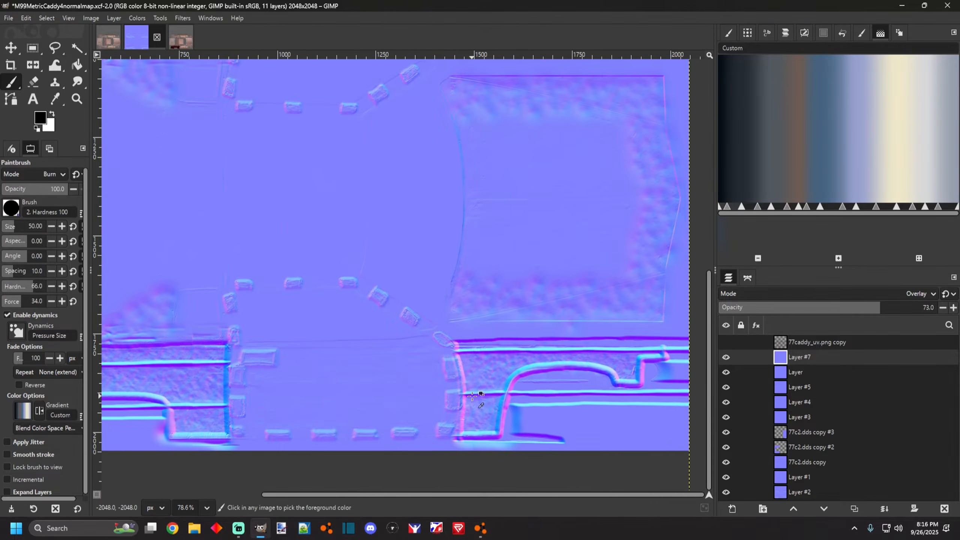
{"action": "scroll", "coordinate": [471, 355], "scroll_direction": "down", "scroll_amount": 4}
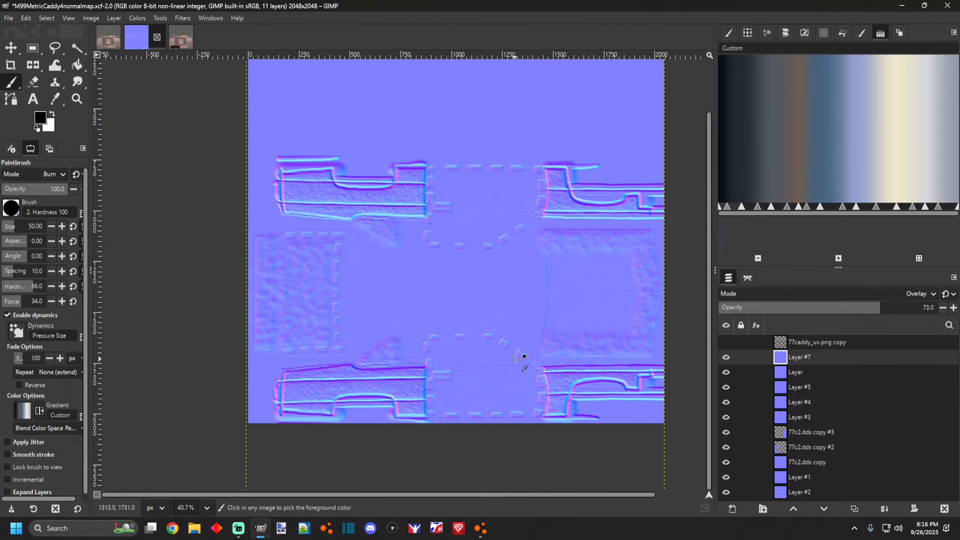
{"action": "scroll", "coordinate": [595, 311], "scroll_direction": "up", "scroll_amount": 2}
{"action": "left_click", "coordinate": [481, 529]}
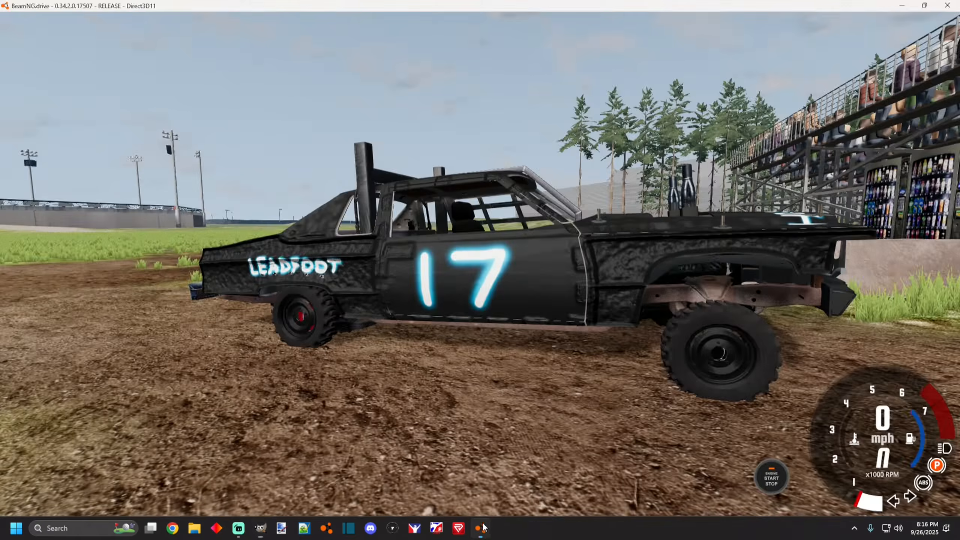
{"action": "left_click", "coordinate": [260, 530]}
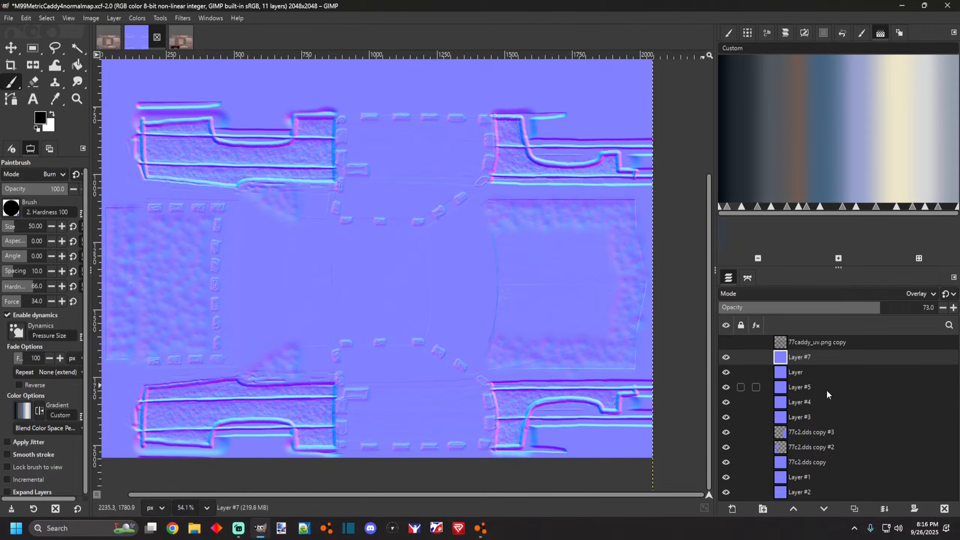
{"action": "left_click", "coordinate": [816, 390]}
{"action": "left_click", "coordinate": [790, 417]}
{"action": "left_click", "coordinate": [725, 416]}
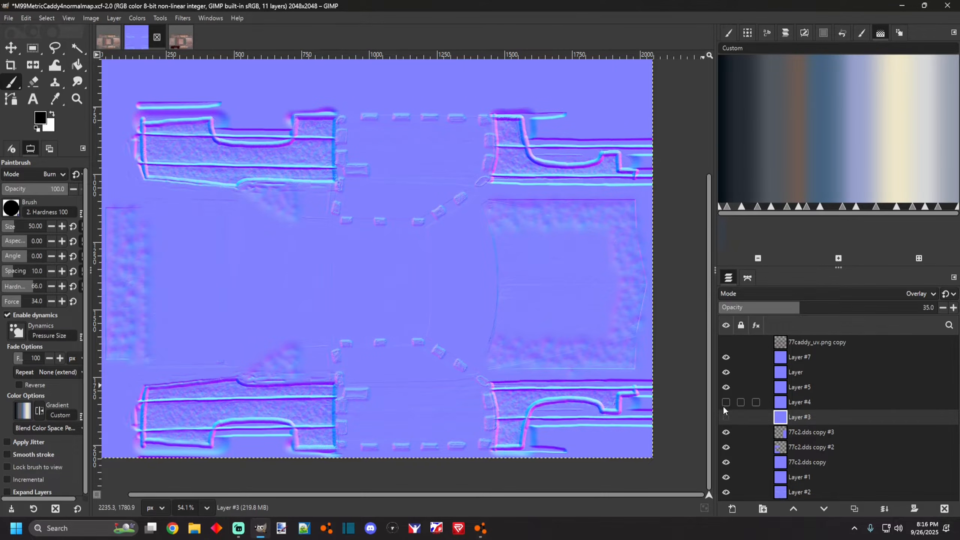
{"action": "left_click", "coordinate": [181, 38]}
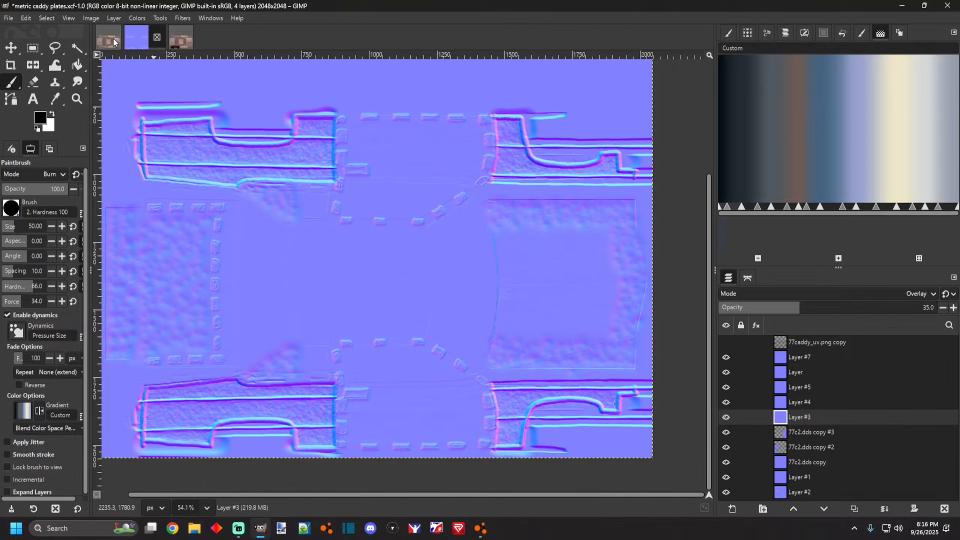
Zoom around the UV texture to review the black painted side panel.
{"action": "scroll", "coordinate": [167, 197], "scroll_direction": "down", "scroll_amount": 3}
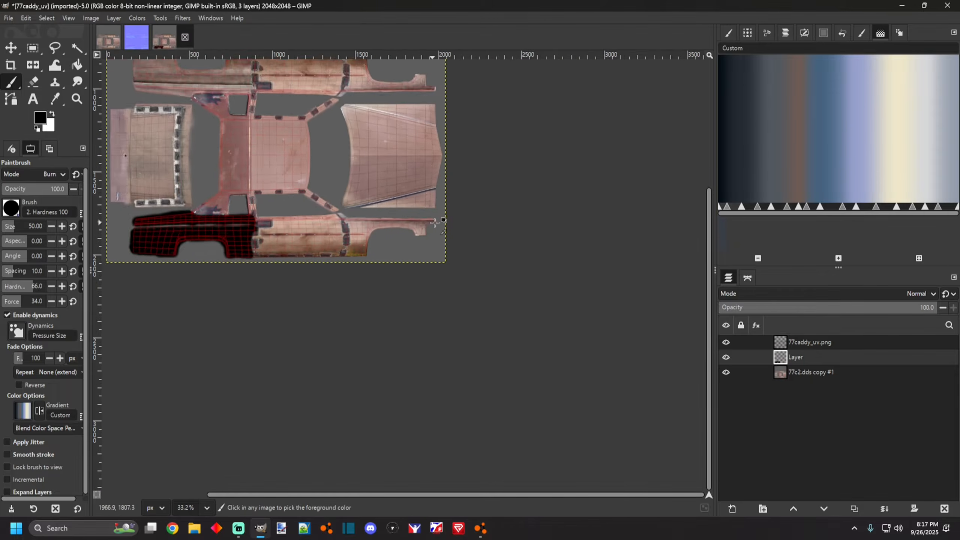
{"action": "scroll", "coordinate": [265, 208], "scroll_direction": "up", "scroll_amount": 5}
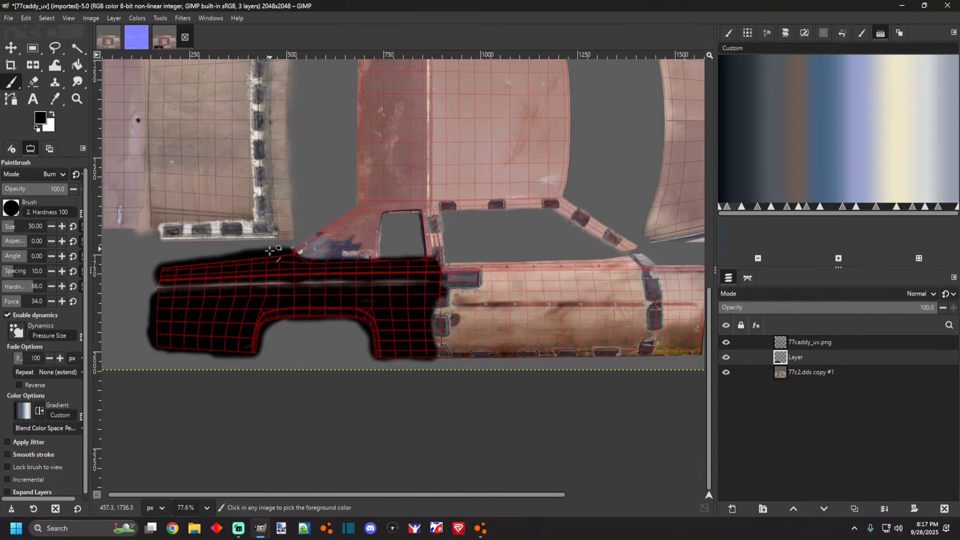
{"action": "scroll", "coordinate": [278, 275], "scroll_direction": "down", "scroll_amount": 3}
{"action": "scroll", "coordinate": [196, 272], "scroll_direction": "up", "scroll_amount": 5}
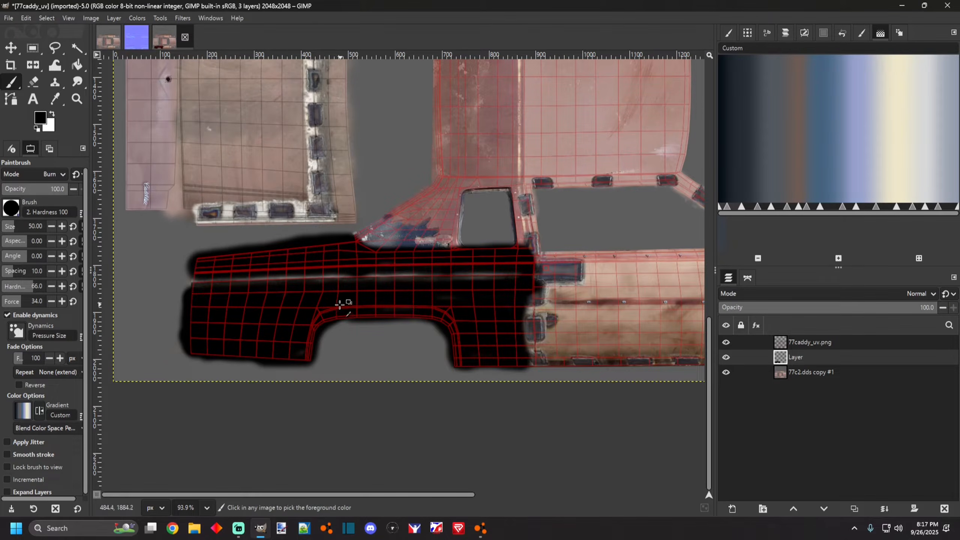
{"action": "scroll", "coordinate": [340, 302], "scroll_direction": "up", "scroll_amount": 3}
{"action": "scroll", "coordinate": [413, 315], "scroll_direction": "down", "scroll_amount": 5}
{"action": "scroll", "coordinate": [321, 293], "scroll_direction": "up", "scroll_amount": 2}
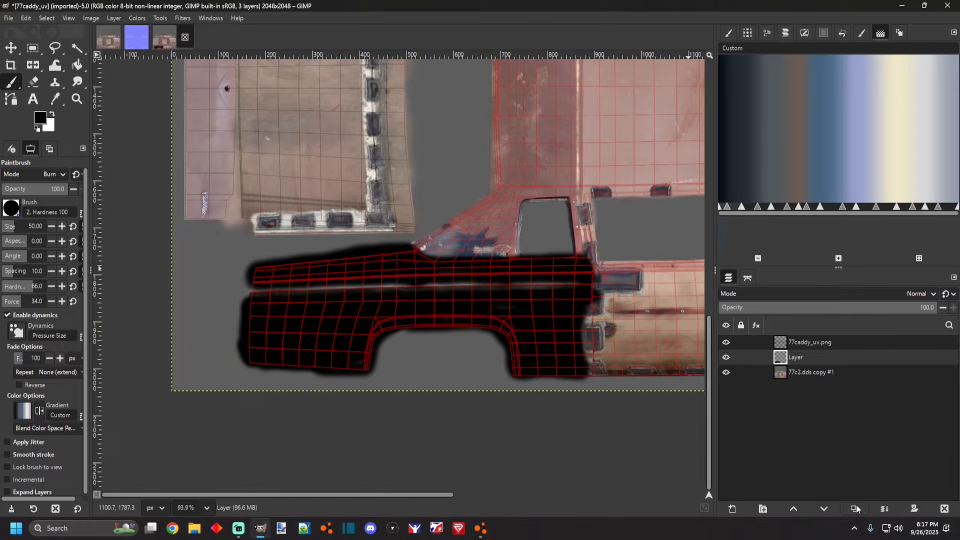
{"action": "scroll", "coordinate": [353, 303], "scroll_direction": "down", "scroll_amount": 3}
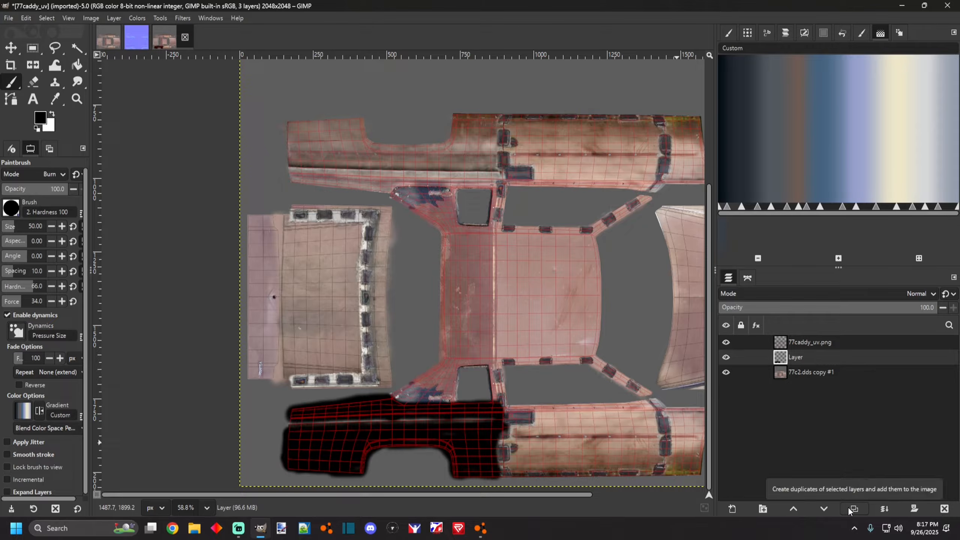
{"action": "scroll", "coordinate": [498, 359], "scroll_direction": "down", "scroll_amount": 2}
{"action": "scroll", "coordinate": [477, 426], "scroll_direction": "up", "scroll_amount": 3}
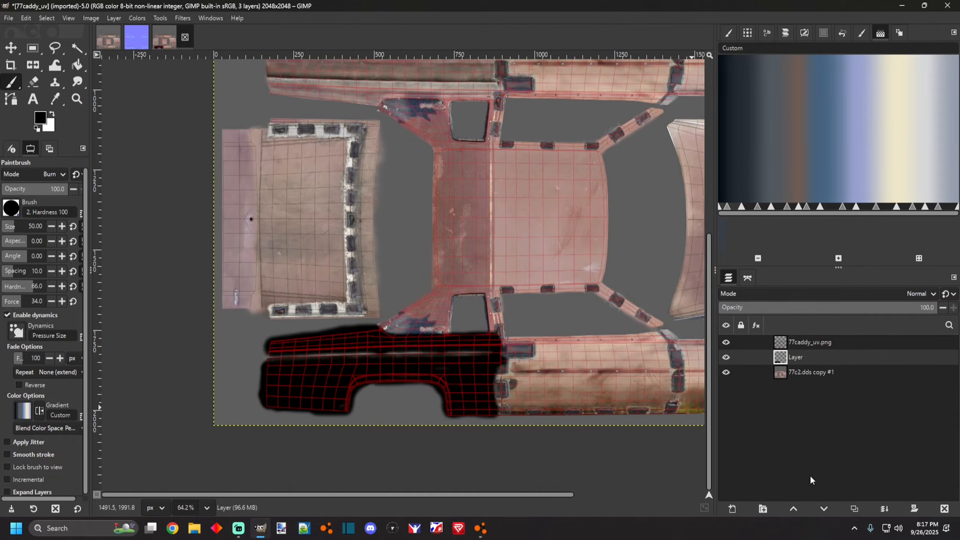
Duplicate the black paint layer.
{"action": "left_click", "coordinate": [857, 509]}
{"action": "scroll", "coordinate": [622, 440], "scroll_direction": "down", "scroll_amount": 2}
{"action": "scroll", "coordinate": [389, 340], "scroll_direction": "up", "scroll_amount": 3}
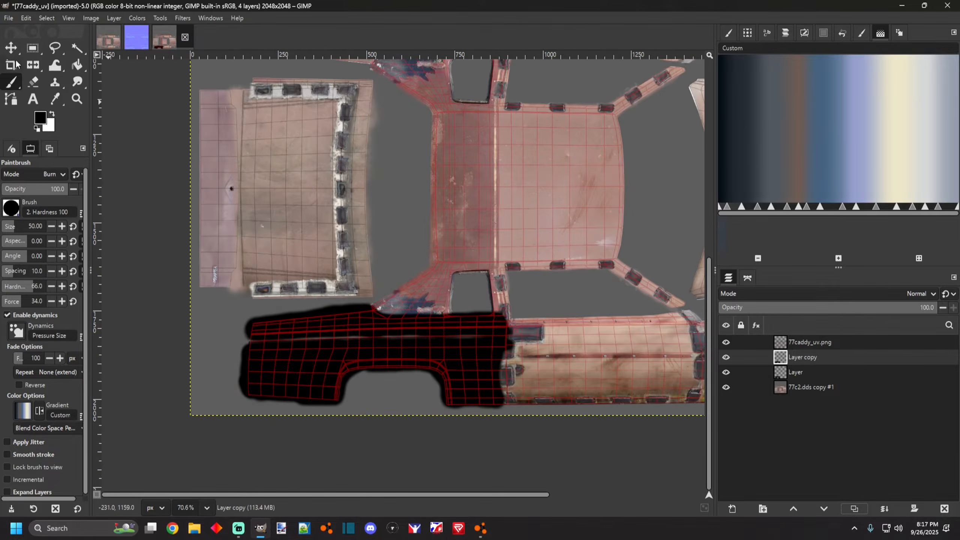
{"action": "scroll", "coordinate": [308, 163], "scroll_direction": "down", "scroll_amount": 3}
{"action": "scroll", "coordinate": [400, 151], "scroll_direction": "up", "scroll_amount": 2}
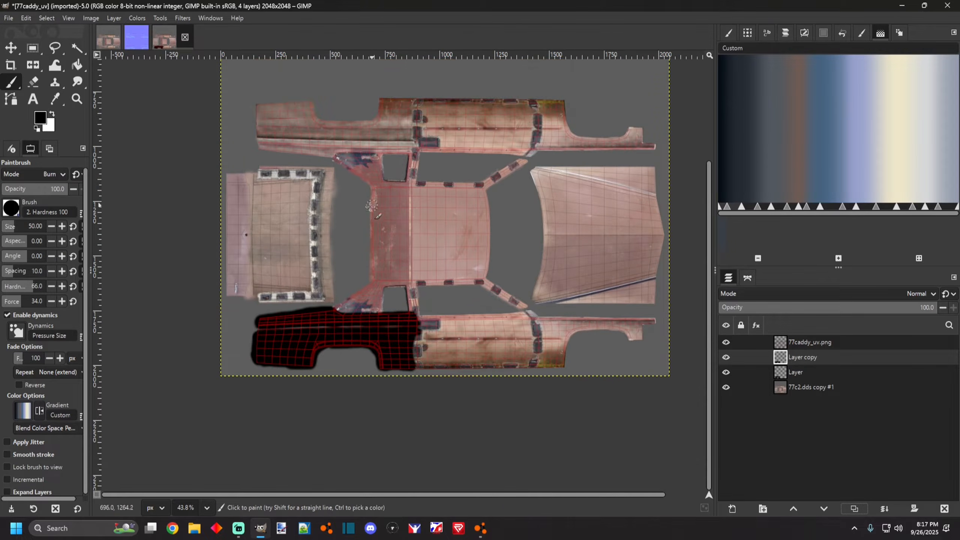
In the normal map image, hide every layer except Layer #2 and select Layer #2.
{"action": "left_click", "coordinate": [136, 36]}
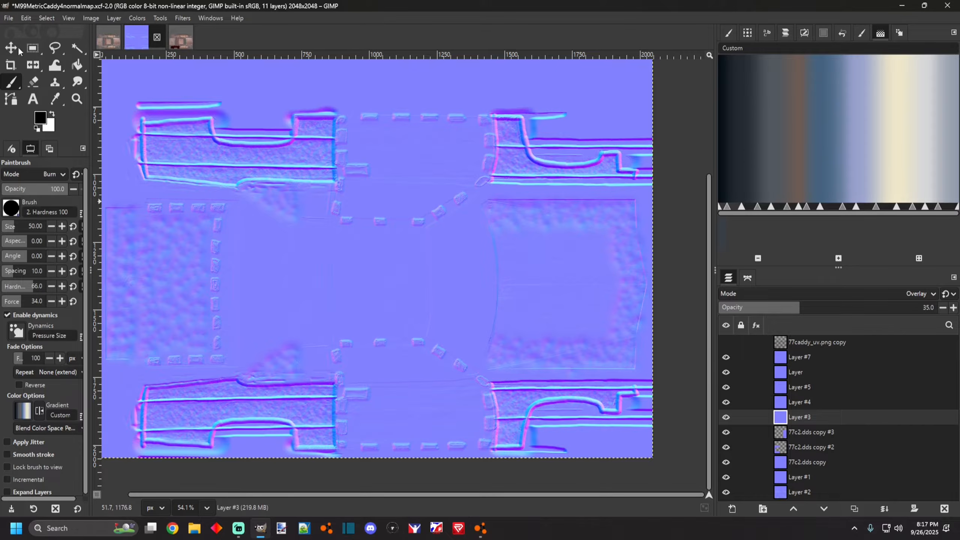
{"action": "left_click", "coordinate": [32, 48]}
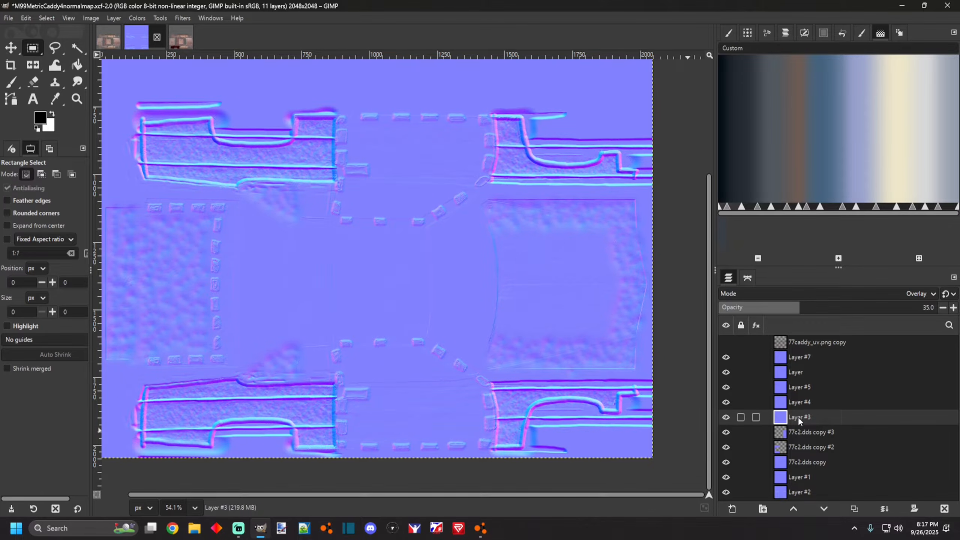
{"action": "left_click", "coordinate": [795, 436]}
{"action": "left_click", "coordinate": [790, 406]}
{"action": "left_click_drag", "start_coordinate": [726, 372], "coordinate": [726, 417]}
{"action": "left_click_drag", "start_coordinate": [724, 451], "coordinate": [728, 476]}
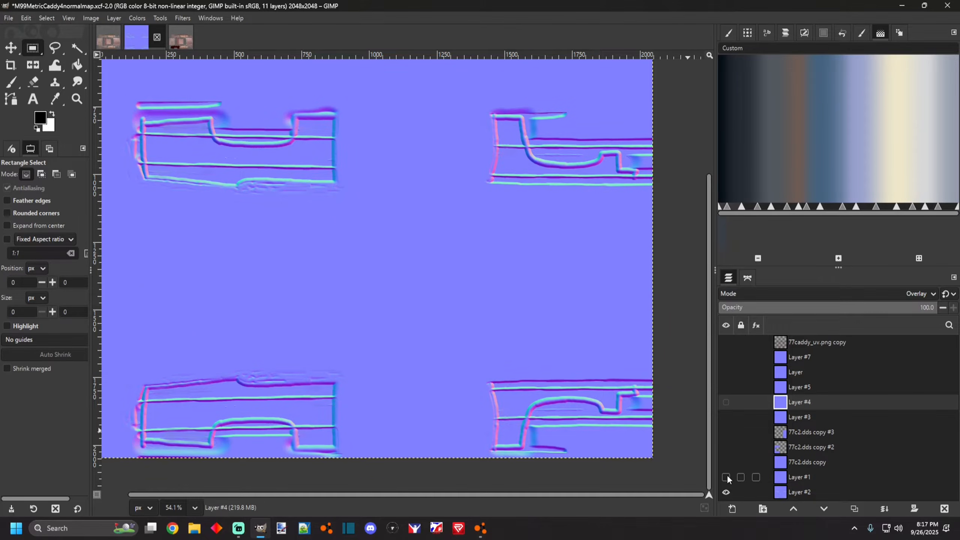
{"action": "scroll", "coordinate": [467, 339], "scroll_direction": "down", "scroll_amount": 3}
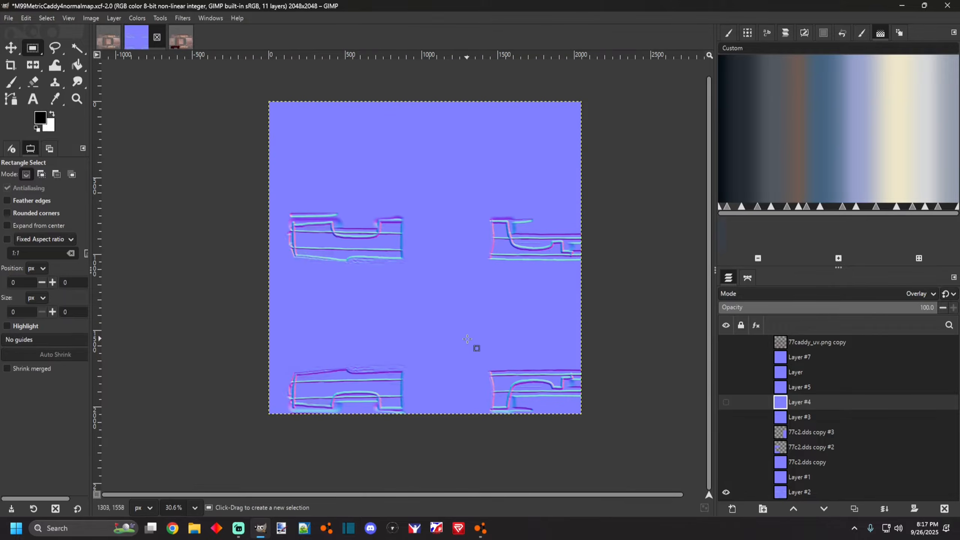
{"action": "left_click", "coordinate": [794, 490]}
{"action": "scroll", "coordinate": [395, 327], "scroll_direction": "up", "scroll_amount": 1}
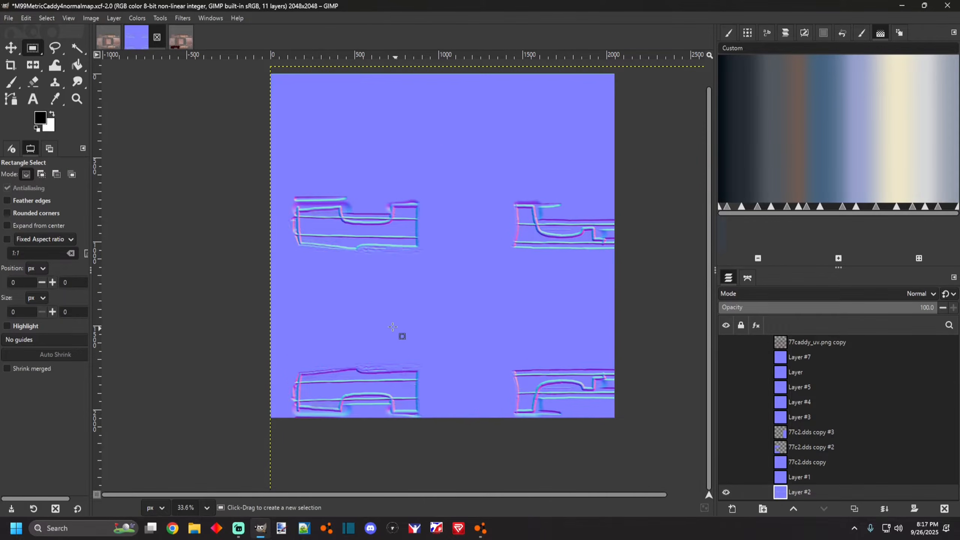
{"action": "scroll", "coordinate": [345, 386], "scroll_direction": "up", "scroll_amount": 3}
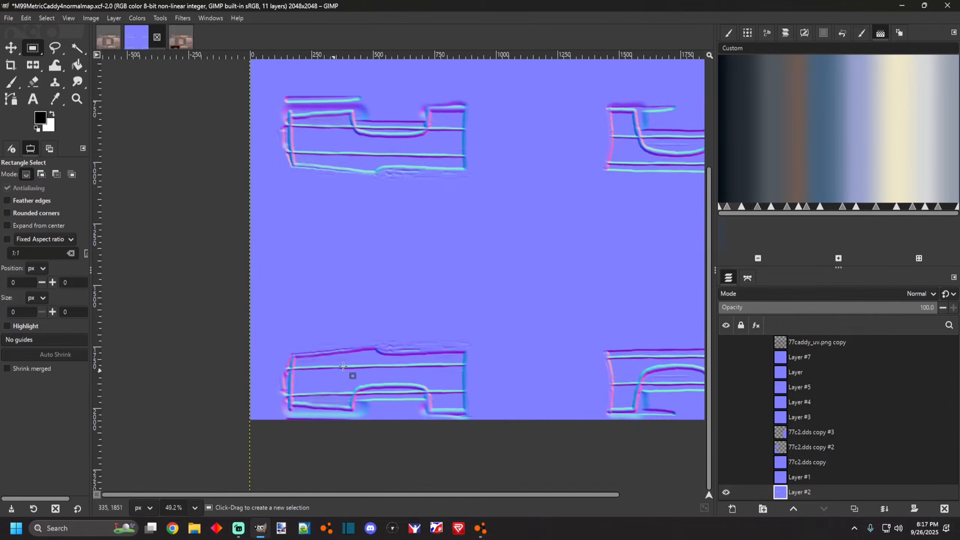
Copy the lower side panel area of the normal map's Layer #2 and paste it in place as a new layer.
{"action": "scroll", "coordinate": [320, 357], "scroll_direction": "up", "scroll_amount": 5}
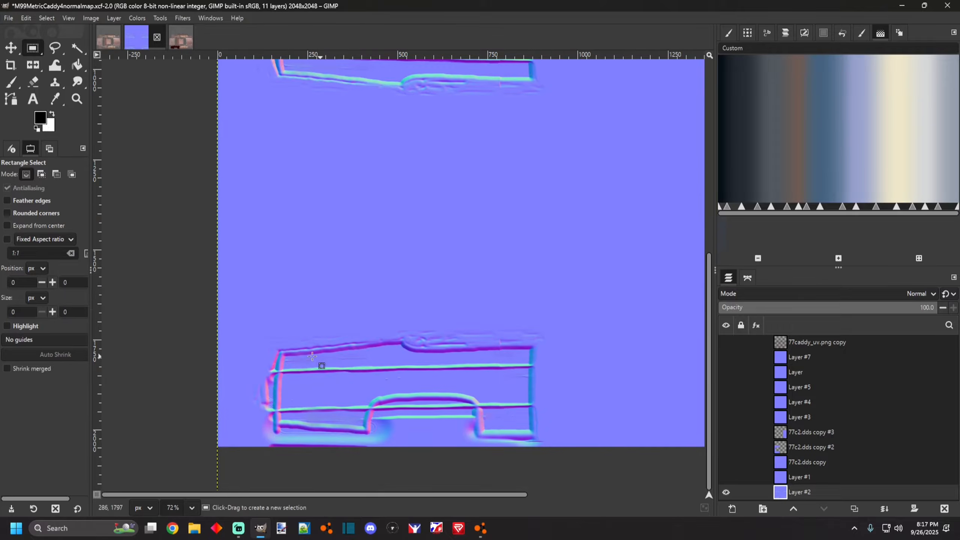
{"action": "scroll", "coordinate": [402, 384], "scroll_direction": "down", "scroll_amount": 2}
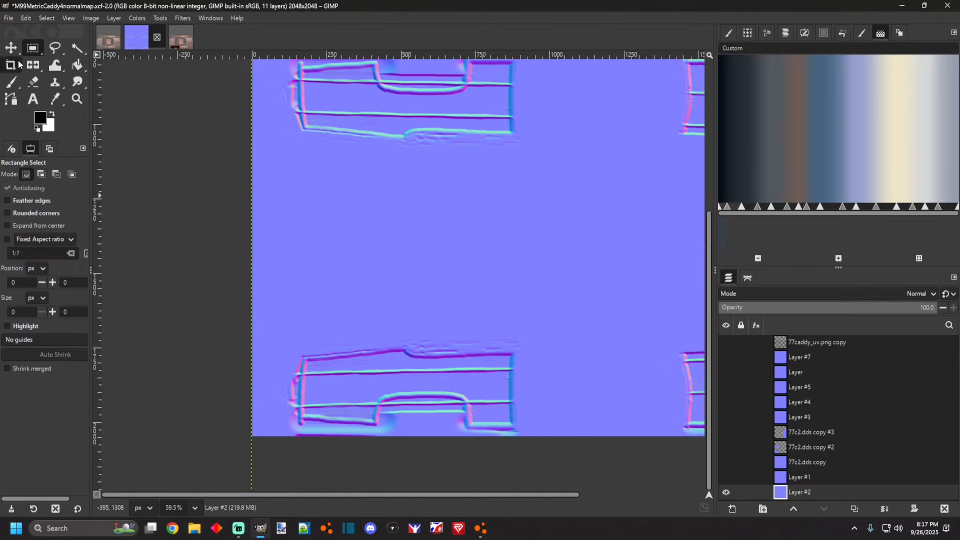
{"action": "left_click_drag", "start_coordinate": [280, 322], "coordinate": [538, 458]}
{"action": "left_click", "coordinate": [26, 17]}
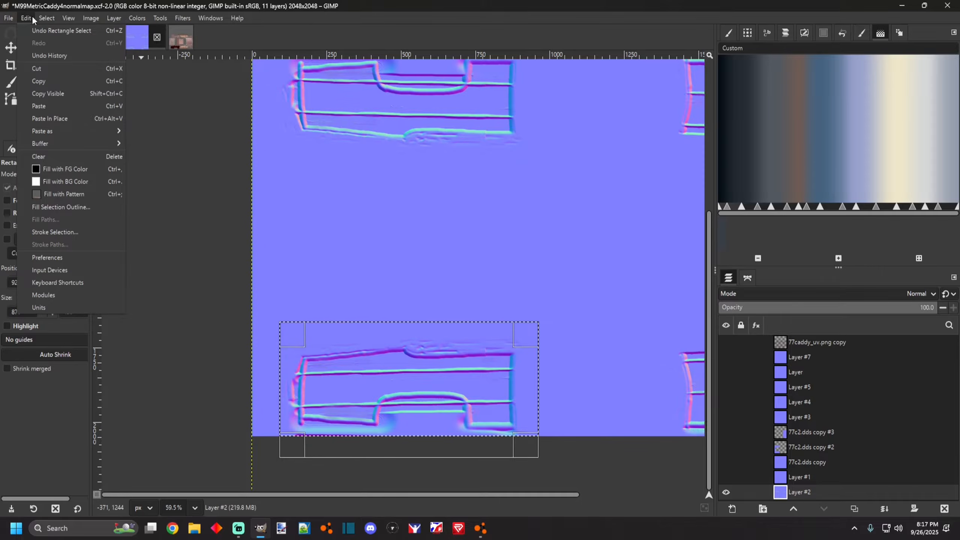
{"action": "left_click", "coordinate": [36, 81]}
{"action": "left_click", "coordinate": [27, 18]}
{"action": "left_click", "coordinate": [60, 120]}
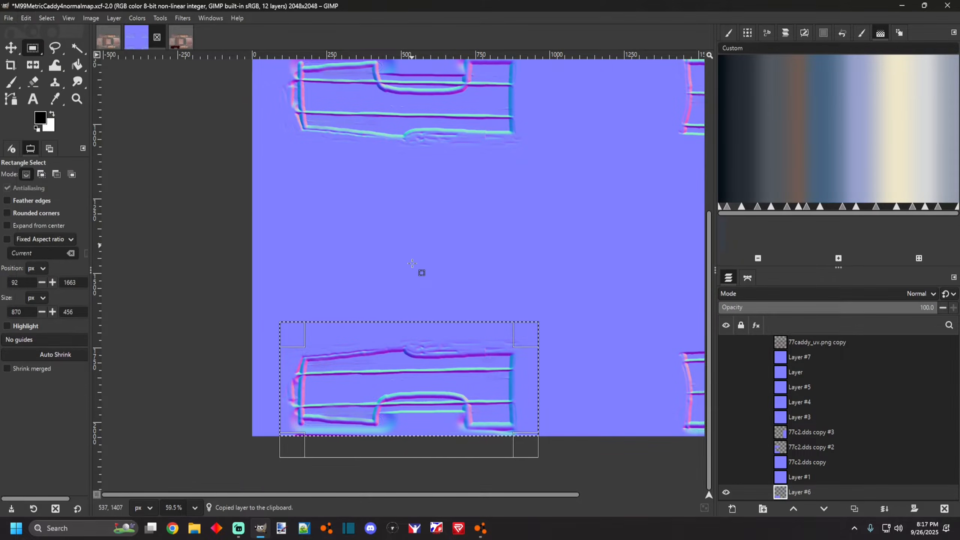
Move the pasted panel layer near the top of the layer stack.
{"action": "scroll", "coordinate": [416, 294], "scroll_direction": "down", "scroll_amount": 5}
{"action": "left_click_drag", "start_coordinate": [404, 322], "coordinate": [418, 279]}
{"action": "scroll", "coordinate": [493, 347], "scroll_direction": "down", "scroll_amount": 3}
{"action": "scroll", "coordinate": [531, 358], "scroll_direction": "up", "scroll_amount": 5}
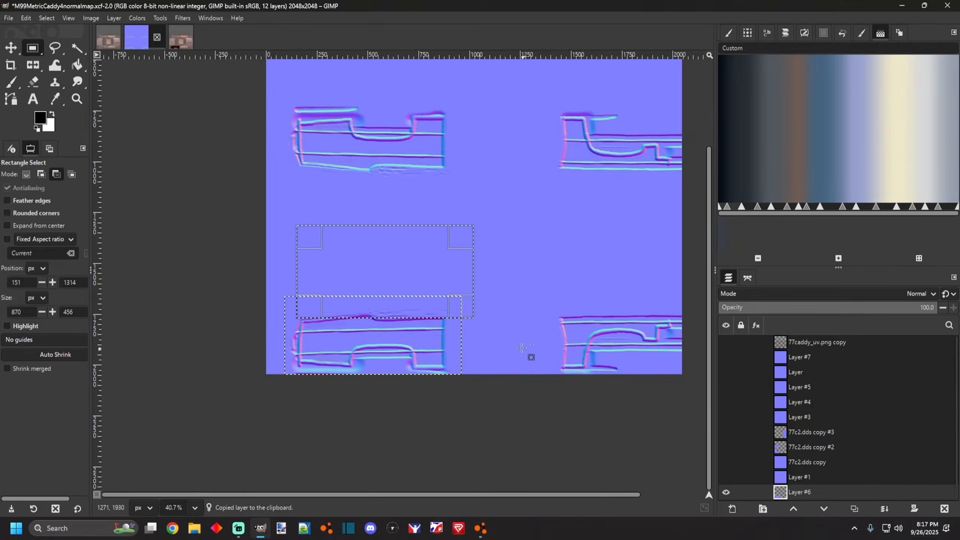
{"action": "scroll", "coordinate": [447, 316], "scroll_direction": "down", "scroll_amount": 2}
{"action": "left_click_drag", "start_coordinate": [784, 488], "coordinate": [800, 346]}
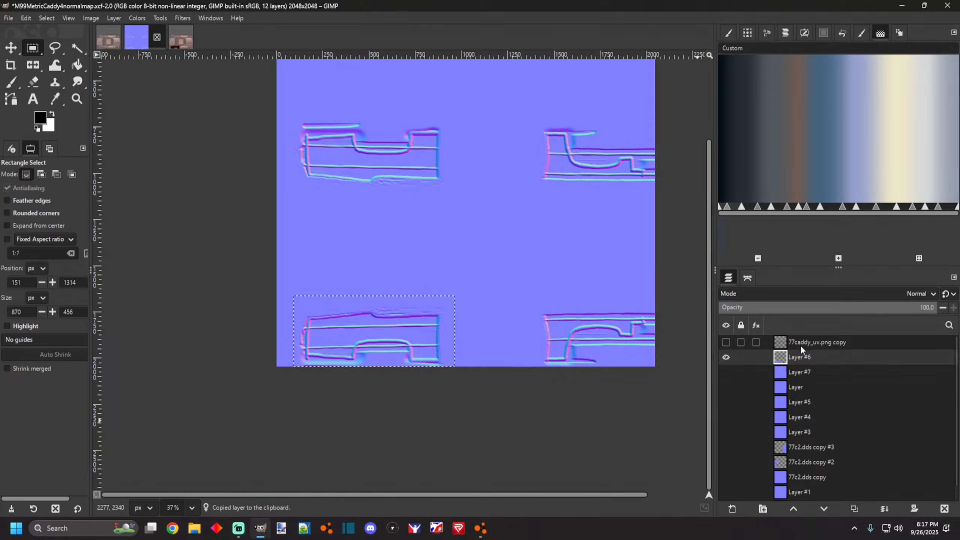
Set the pasted panel layer's mode to Overlay in its layer attributes.
{"action": "scroll", "coordinate": [299, 303], "scroll_direction": "up", "scroll_amount": 5}
{"action": "right_click", "coordinate": [801, 355]}
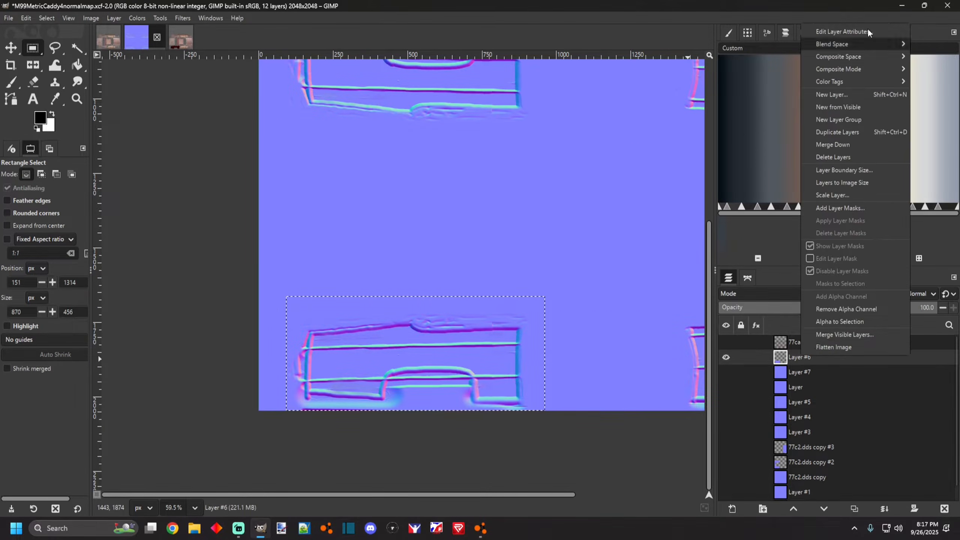
{"action": "left_click", "coordinate": [857, 27]}
{"action": "left_click", "coordinate": [427, 209]}
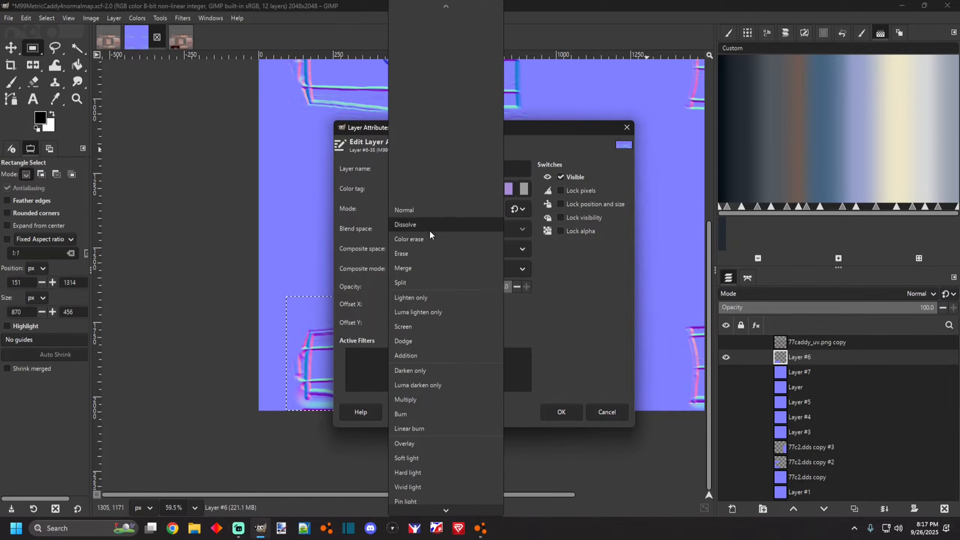
{"action": "left_click", "coordinate": [413, 444]}
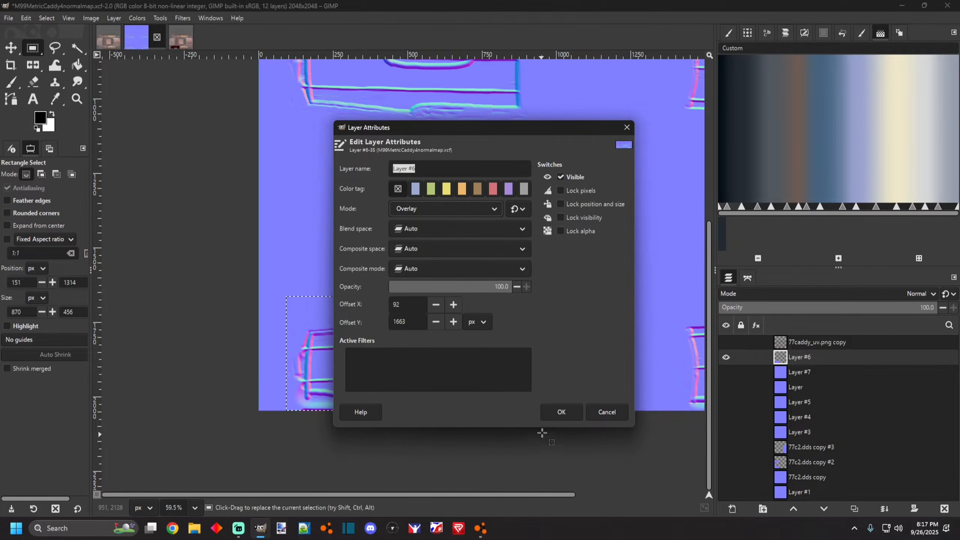
{"action": "left_click", "coordinate": [548, 415]}
Move the pasted panel layer upward above the original panel.
{"action": "scroll", "coordinate": [475, 368], "scroll_direction": "down", "scroll_amount": 4}
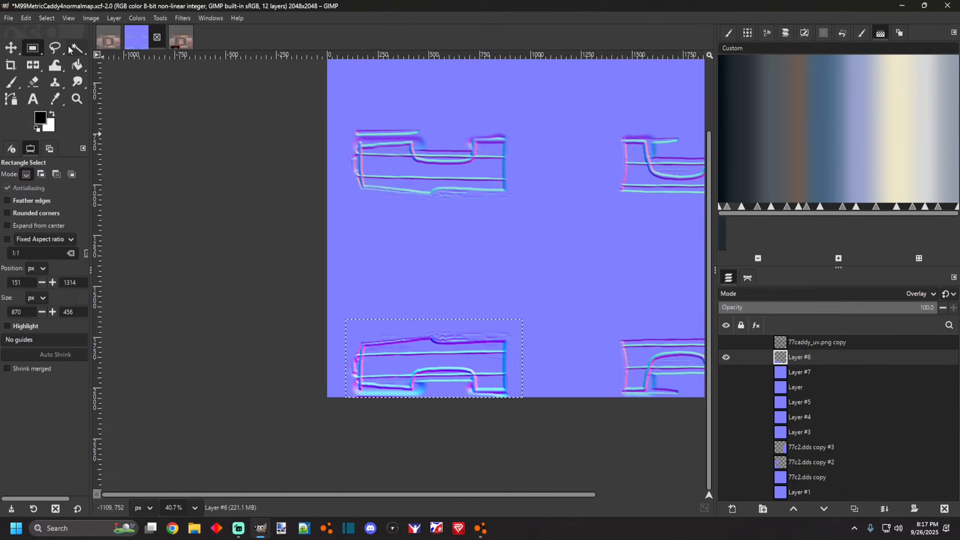
{"action": "scroll", "coordinate": [394, 280], "scroll_direction": "up", "scroll_amount": 3}
{"action": "scroll", "coordinate": [316, 239], "scroll_direction": "down", "scroll_amount": 3}
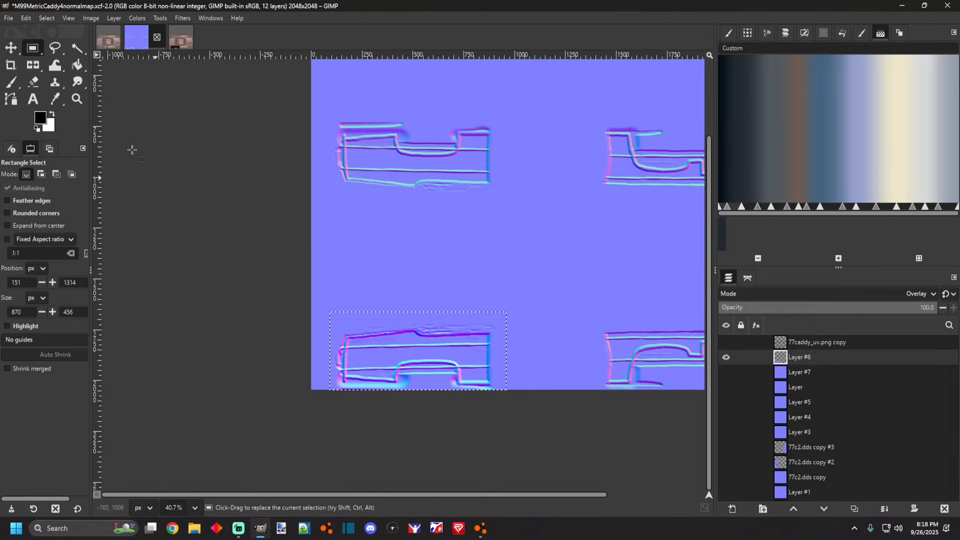
{"action": "key", "text": "m"}
{"action": "left_click_drag", "start_coordinate": [382, 317], "coordinate": [388, 246]}
{"action": "scroll", "coordinate": [401, 200], "scroll_direction": "up", "scroll_amount": 1}
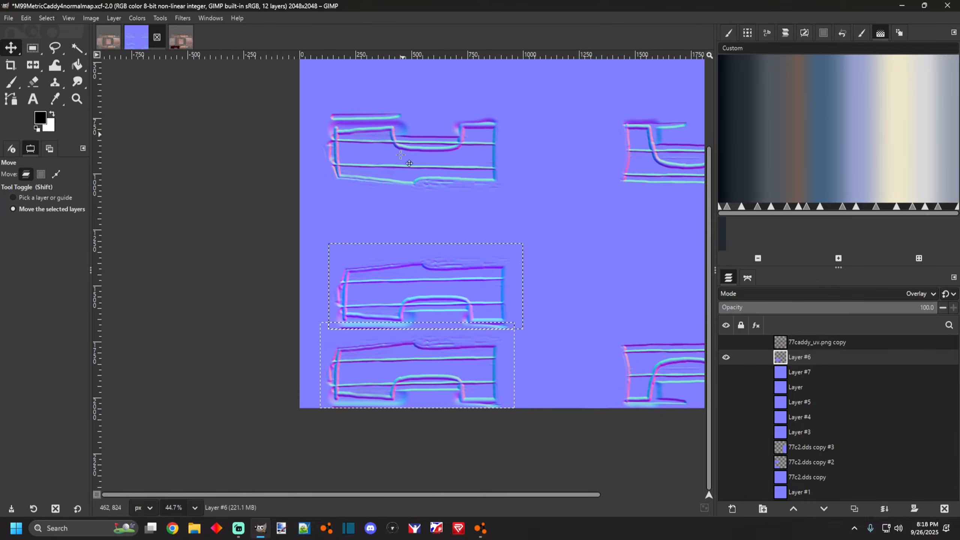
Try flipping the pasted panel layer horizontally and vertically.
{"action": "left_click", "coordinate": [33, 66]}
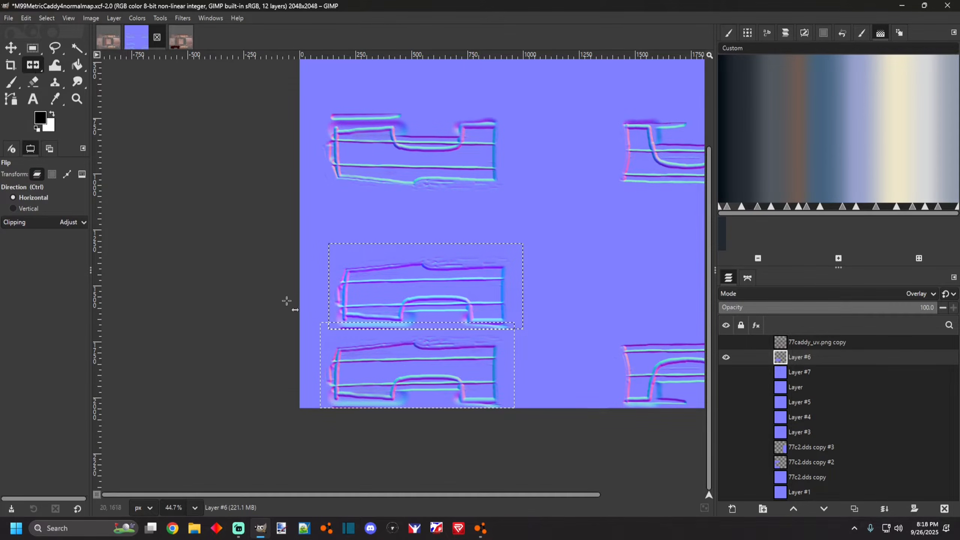
{"action": "left_click", "coordinate": [398, 286]}
{"action": "left_click", "coordinate": [27, 207]}
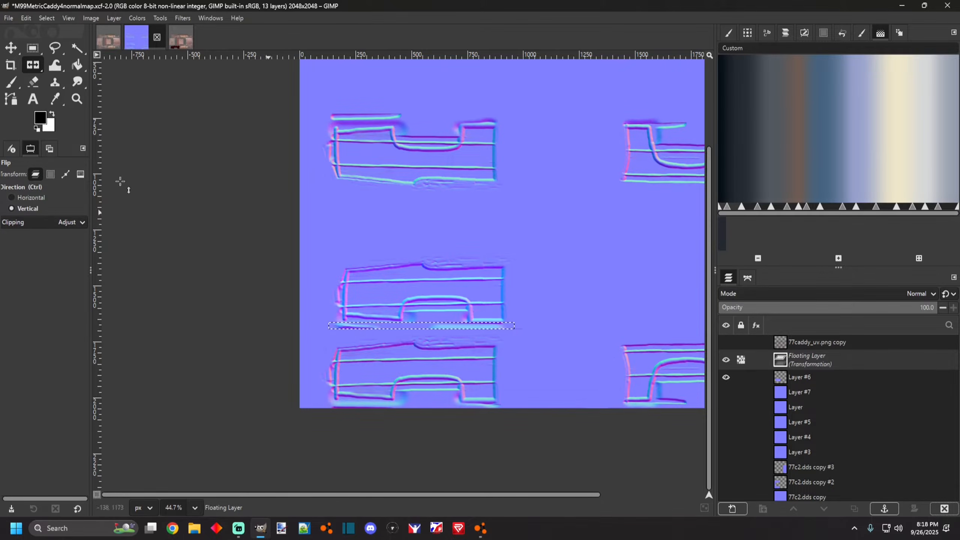
{"action": "left_click", "coordinate": [389, 231]}
{"action": "scroll", "coordinate": [387, 235], "scroll_direction": "down", "scroll_amount": 7}
{"action": "scroll", "coordinate": [414, 282], "scroll_direction": "up", "scroll_amount": 8}
{"action": "key", "text": "ctrl+d"}
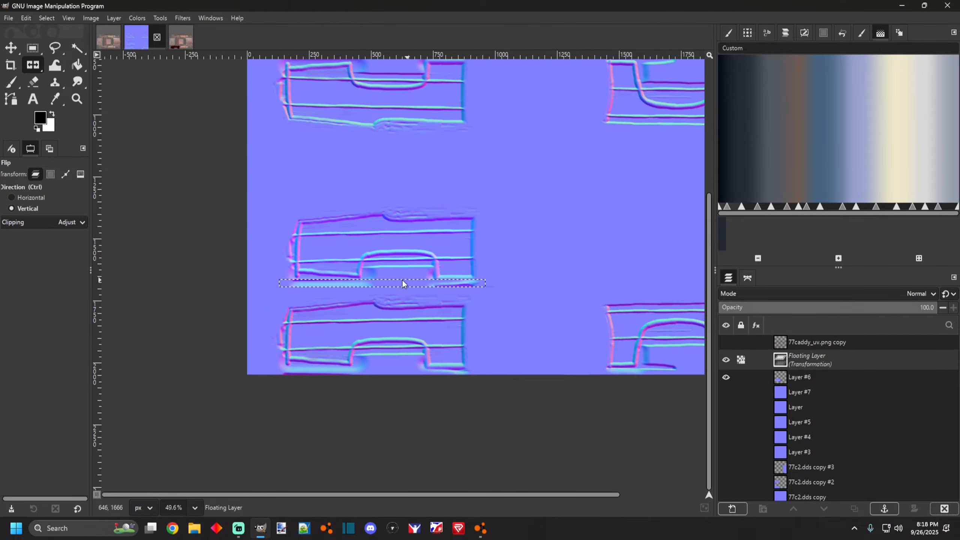
{"action": "left_click", "coordinate": [212, 42]}
{"action": "left_click", "coordinate": [491, 304]}
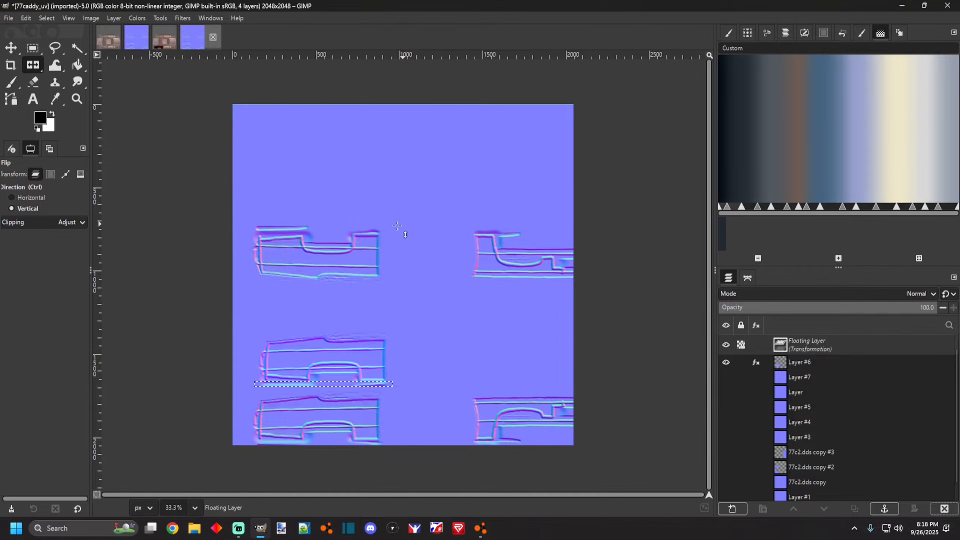
Undo the last three changes in the normal map.
{"action": "left_click", "coordinate": [136, 37]}
{"action": "scroll", "coordinate": [371, 263], "scroll_direction": "down", "scroll_amount": 3}
{"action": "scroll", "coordinate": [371, 263], "scroll_direction": "up", "scroll_amount": 1}
{"action": "key", "text": "ctrl+z"}
{"action": "key", "text": "ctrl+z"}
{"action": "key", "text": "ctrl+z"}
{"action": "key", "text": "ctrl+z"}
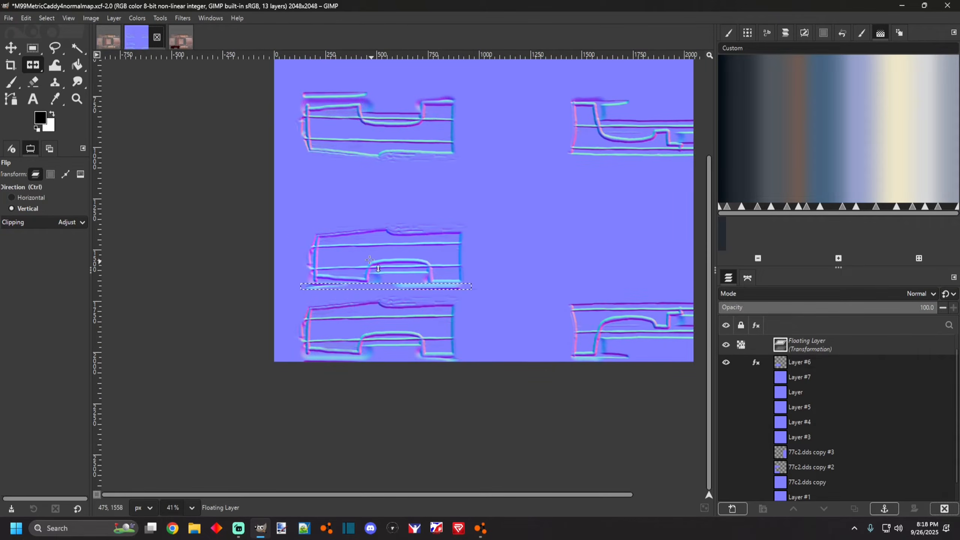
{"action": "scroll", "coordinate": [357, 322], "scroll_direction": "up", "scroll_amount": 1}
{"action": "scroll", "coordinate": [357, 322], "scroll_direction": "up", "scroll_amount": 2}
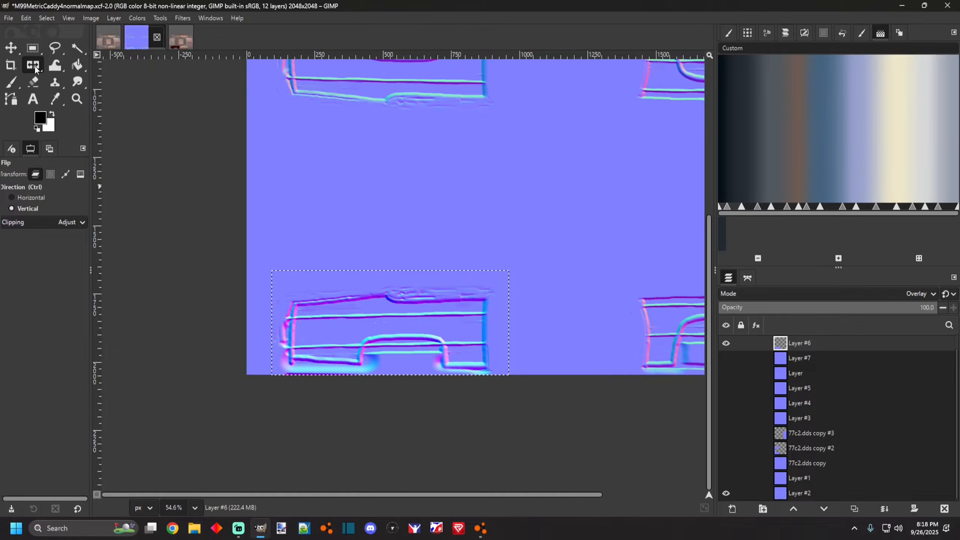
Flip the pasted panel layer vertically and horizontally and move it up above the original panel.
{"action": "left_click", "coordinate": [362, 331], "text": "ctrl"}
{"action": "left_click", "coordinate": [334, 300]}
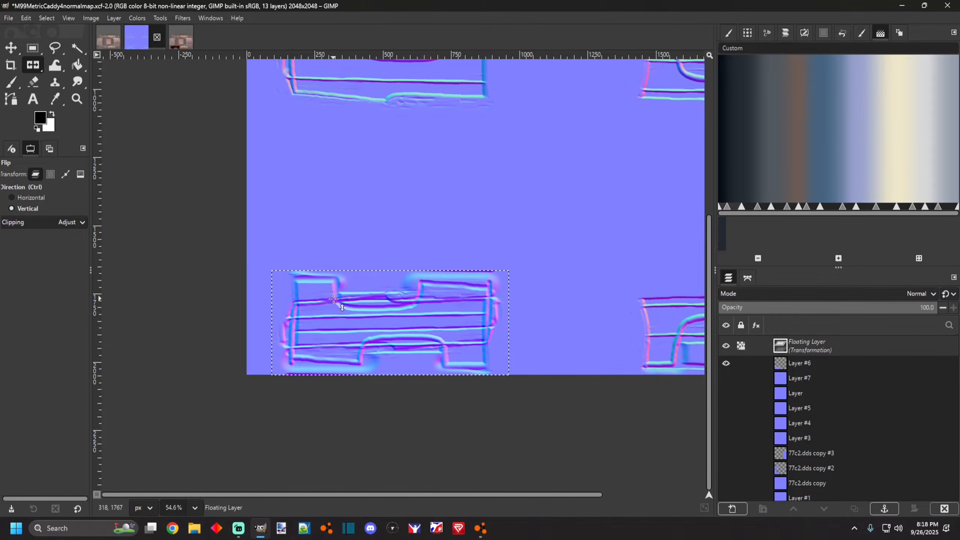
{"action": "left_click", "coordinate": [11, 197]}
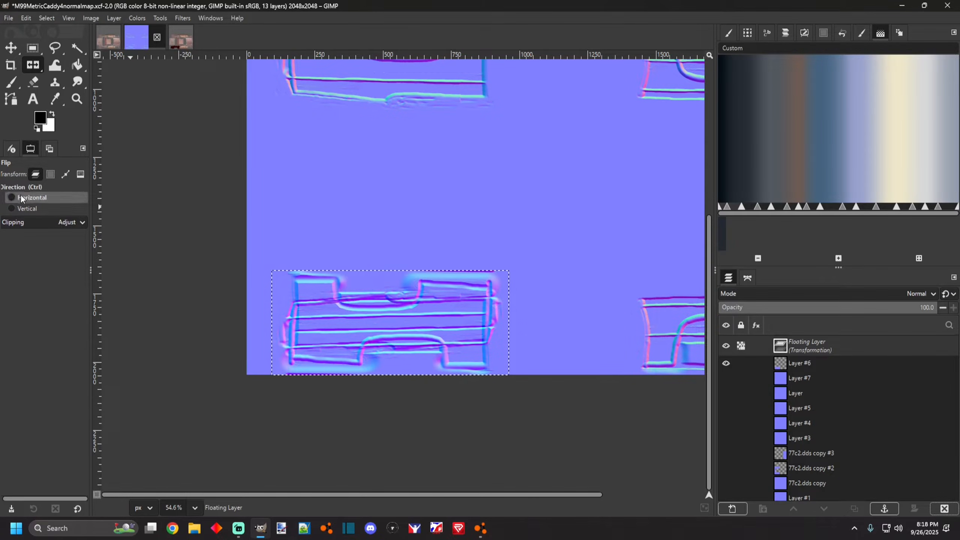
{"action": "left_click", "coordinate": [241, 241]}
{"action": "left_click", "coordinate": [20, 49]}
{"action": "left_click_drag", "start_coordinate": [391, 334], "coordinate": [405, 225]}
{"action": "scroll", "coordinate": [357, 272], "scroll_direction": "up", "scroll_amount": 1, "text": "ctrl"}
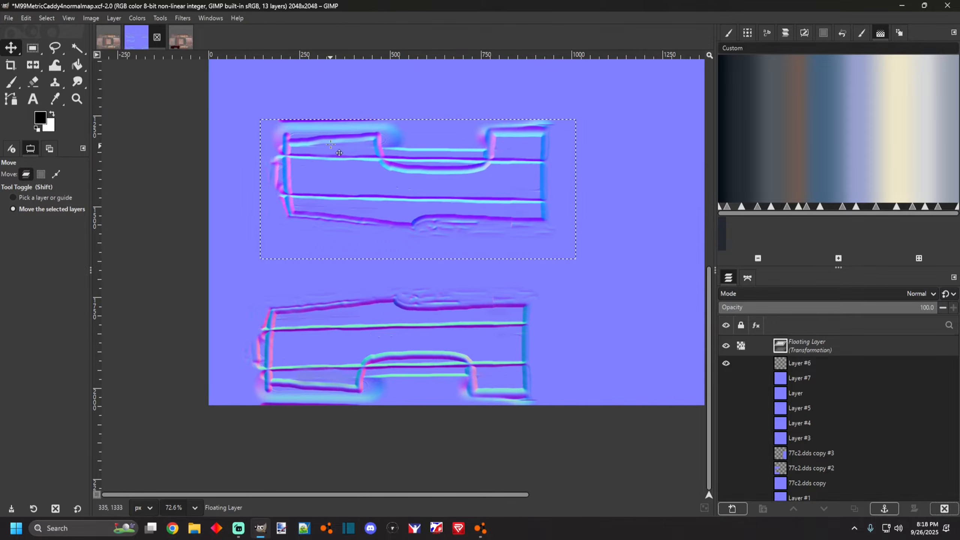
{"action": "scroll", "coordinate": [343, 167], "scroll_direction": "up", "scroll_amount": 1, "text": "ctrl"}
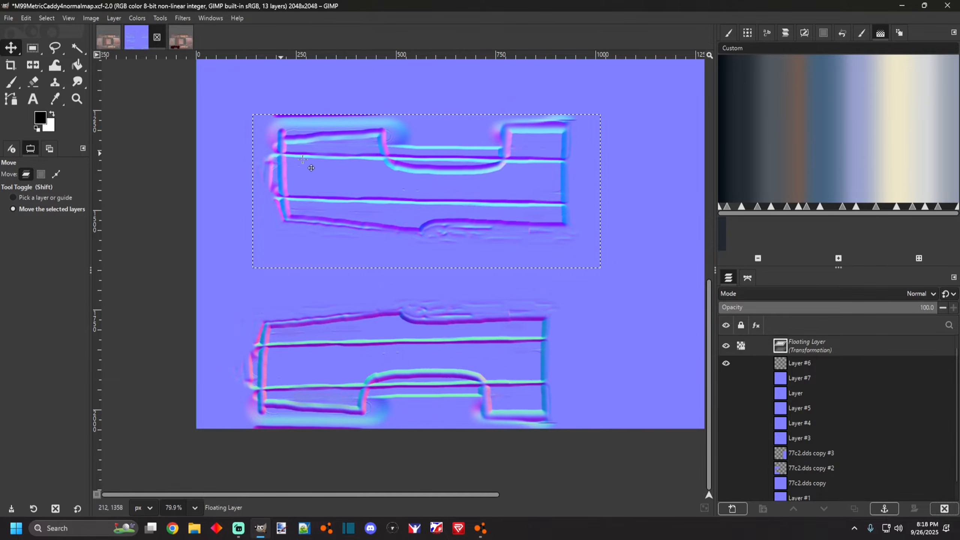
{"action": "scroll", "coordinate": [295, 165], "scroll_direction": "down", "scroll_amount": 2}
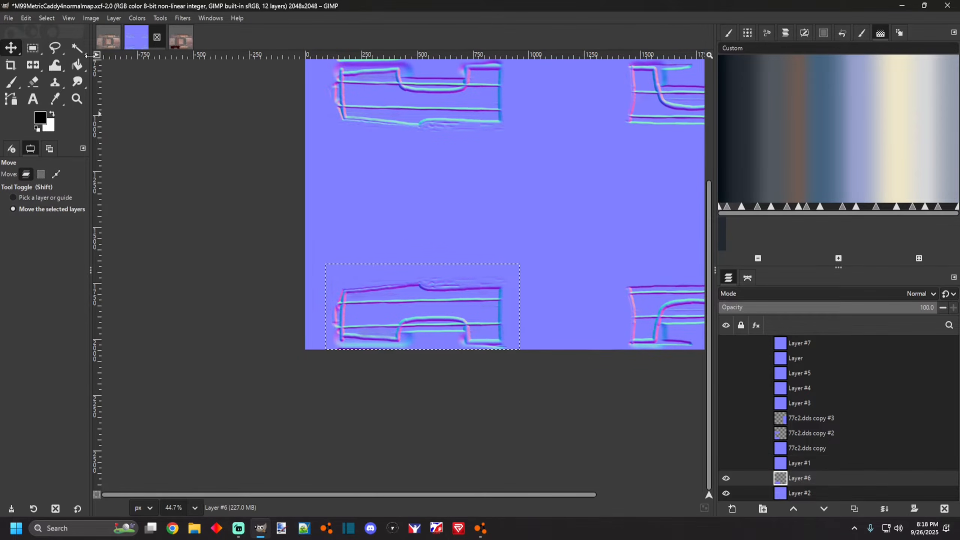
Switch to the UV texture and flip the black paint layer copy vertically.
{"action": "left_click", "coordinate": [192, 46]}
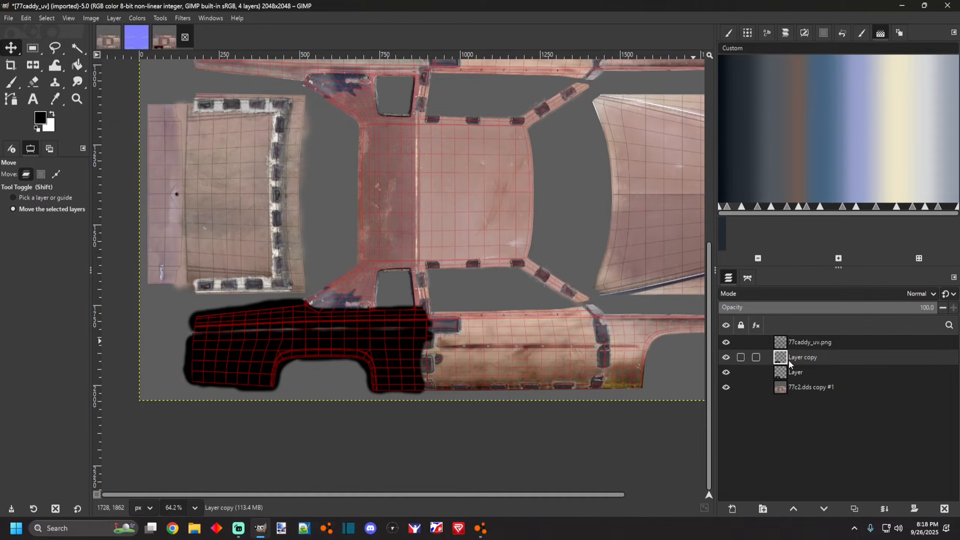
{"action": "scroll", "coordinate": [245, 325], "scroll_direction": "up", "scroll_amount": 3}
{"action": "scroll", "coordinate": [424, 347], "scroll_direction": "down", "scroll_amount": 6}
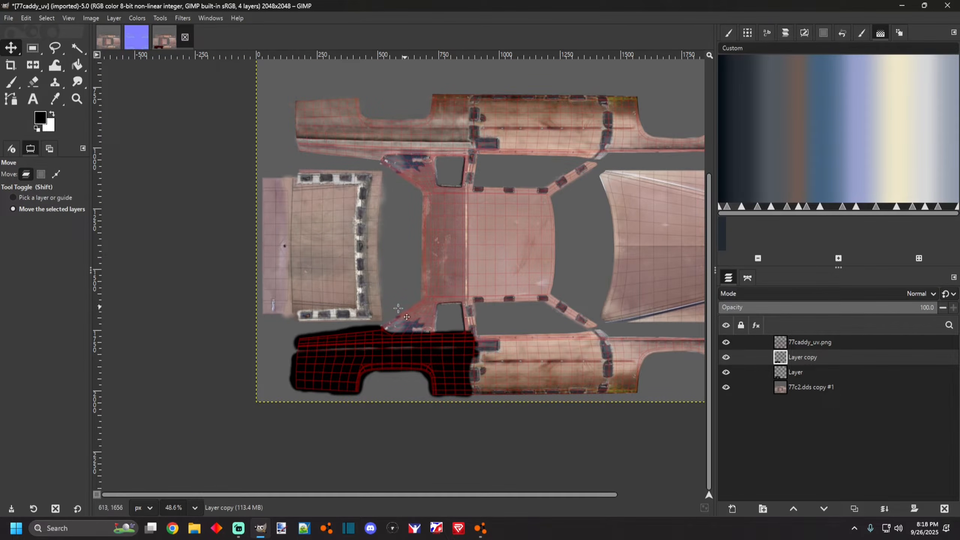
{"action": "scroll", "coordinate": [413, 316], "scroll_direction": "down", "scroll_amount": 1}
{"action": "scroll", "coordinate": [401, 329], "scroll_direction": "up", "scroll_amount": 3}
{"action": "scroll", "coordinate": [398, 334], "scroll_direction": "down", "scroll_amount": 2}
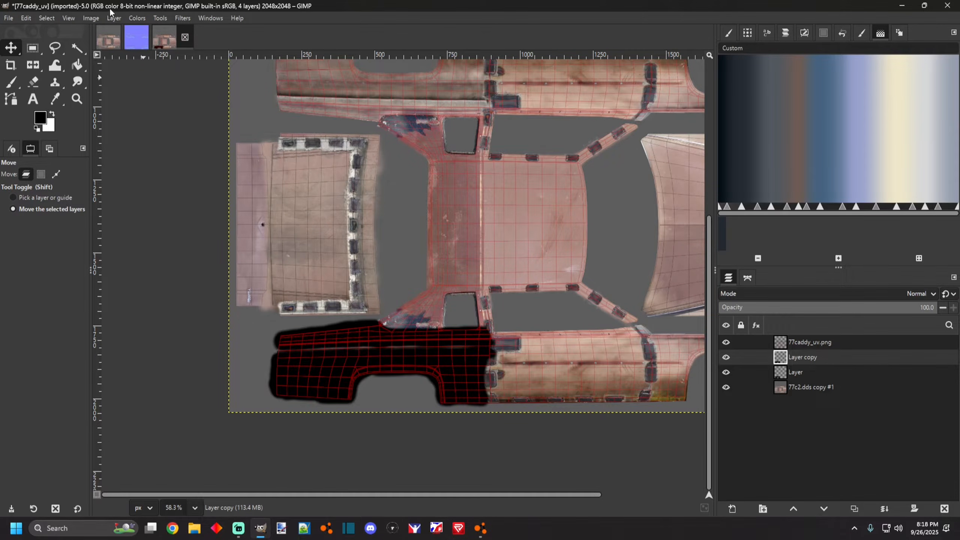
{"action": "left_click", "coordinate": [91, 17]}
{"action": "mouse_move", "coordinate": [47, 18]}
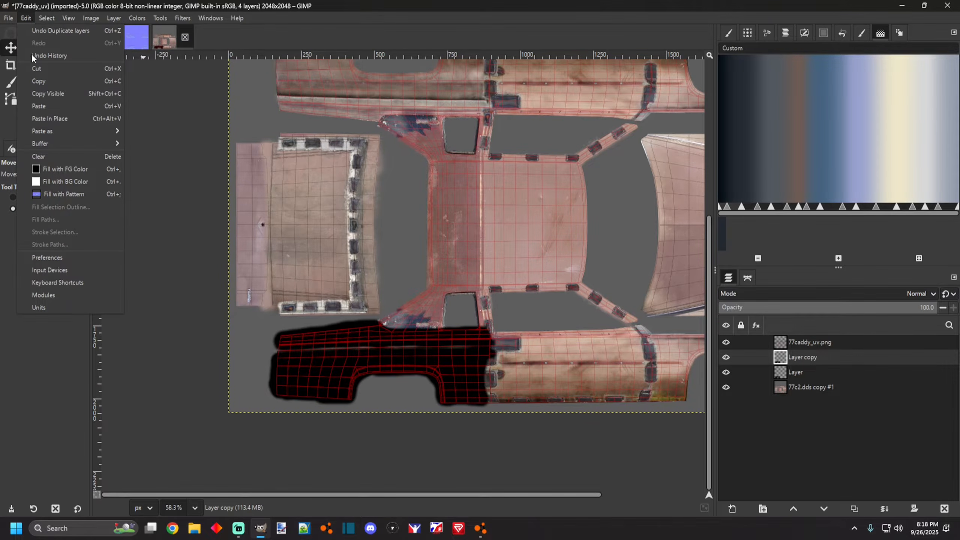
{"action": "left_click", "coordinate": [27, 18]}
{"action": "left_click", "coordinate": [12, 65]}
{"action": "left_click", "coordinate": [33, 64]}
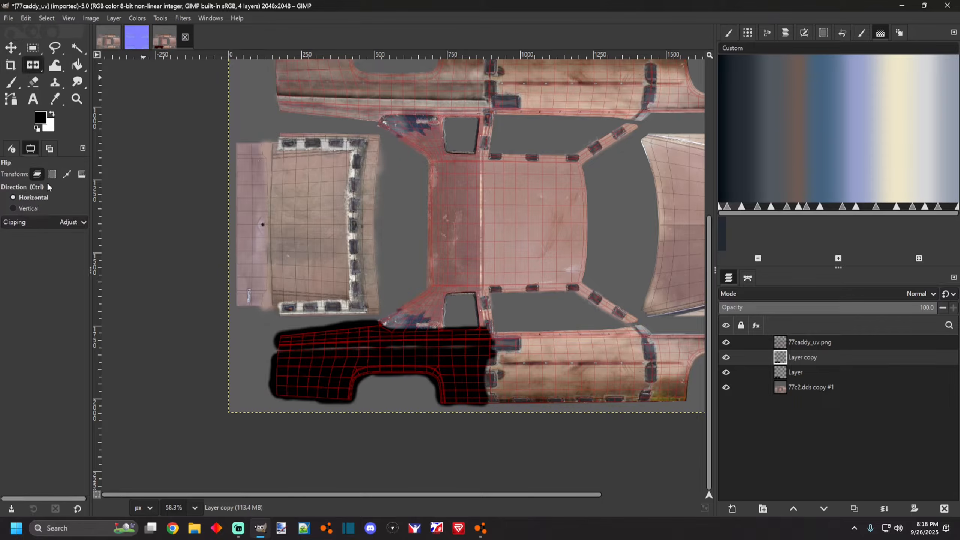
{"action": "left_click", "coordinate": [29, 209]}
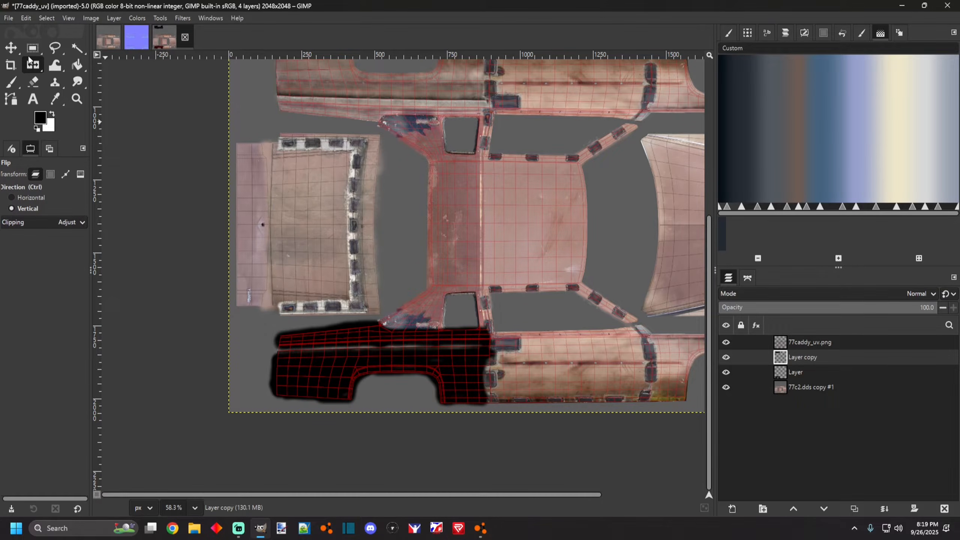
{"action": "left_click", "coordinate": [11, 50]}
Merge the flipped black paint copy down onto the black paint layer.
{"action": "scroll", "coordinate": [265, 145], "scroll_direction": "up", "scroll_amount": 3}
{"action": "scroll", "coordinate": [302, 155], "scroll_direction": "up", "scroll_amount": 4}
{"action": "left_click_drag", "start_coordinate": [414, 101], "coordinate": [415, 390]}
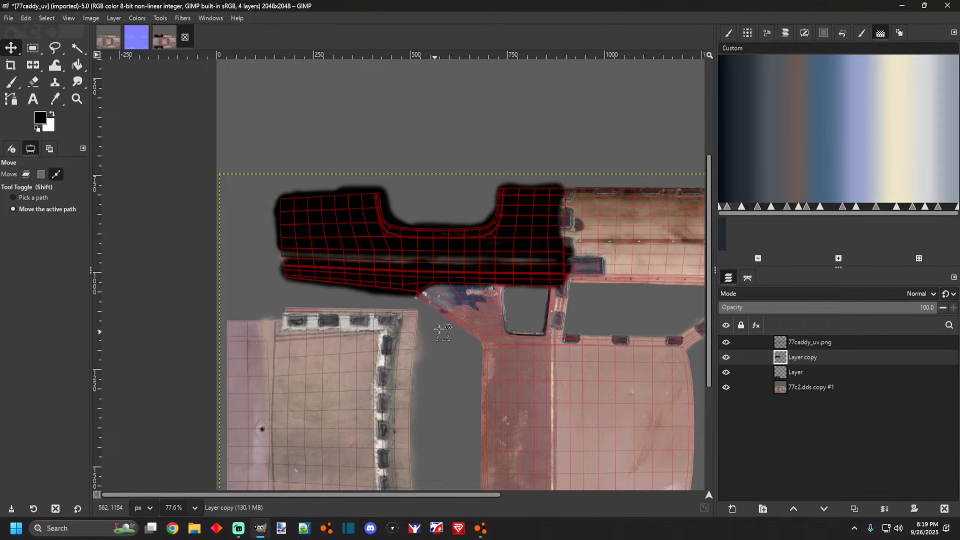
{"action": "scroll", "coordinate": [422, 311], "scroll_direction": "down", "scroll_amount": 7}
{"action": "scroll", "coordinate": [399, 422], "scroll_direction": "up", "scroll_amount": 5}
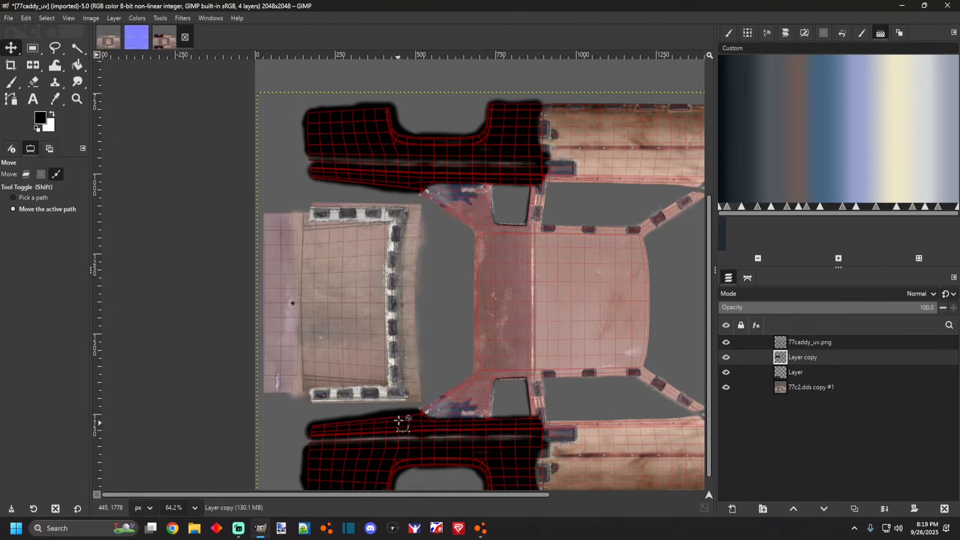
{"action": "scroll", "coordinate": [399, 422], "scroll_direction": "up", "scroll_amount": 1}
{"action": "left_click", "coordinate": [884, 509]}
Zoom in on the lower black side panel of the UV texture and switch to the Eraser tool.
{"action": "scroll", "coordinate": [369, 422], "scroll_direction": "up", "scroll_amount": 5}
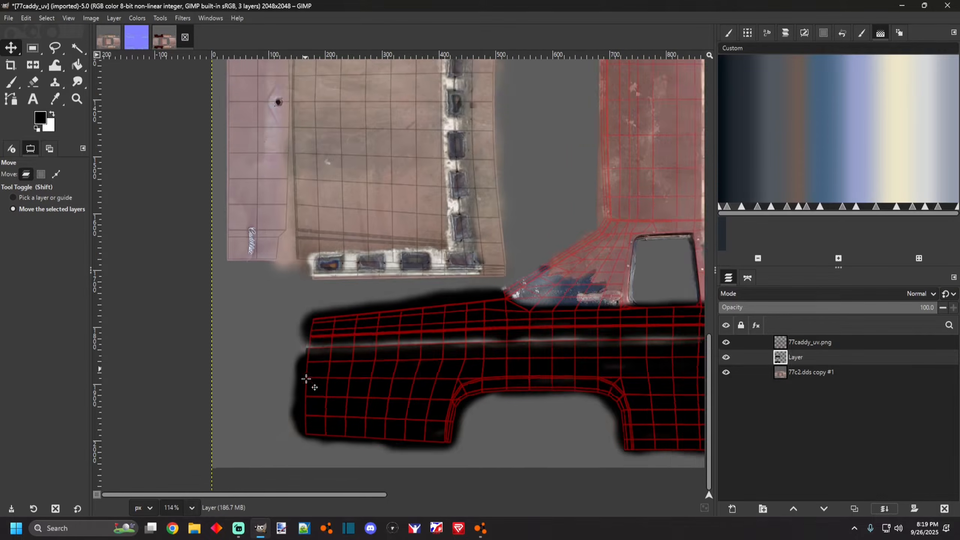
{"action": "scroll", "coordinate": [429, 450], "scroll_direction": "up", "scroll_amount": 4}
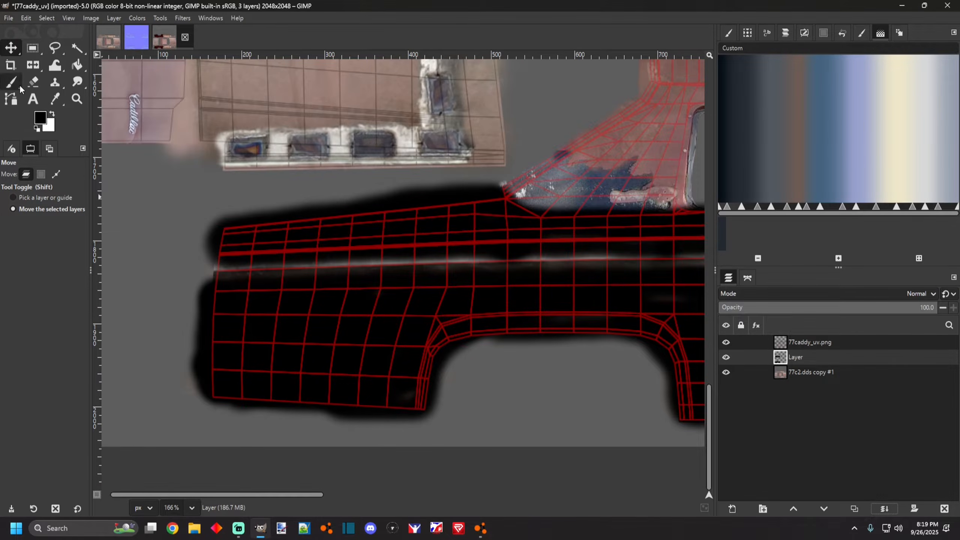
{"action": "left_click", "coordinate": [17, 85]}
{"action": "left_click", "coordinate": [40, 84]}
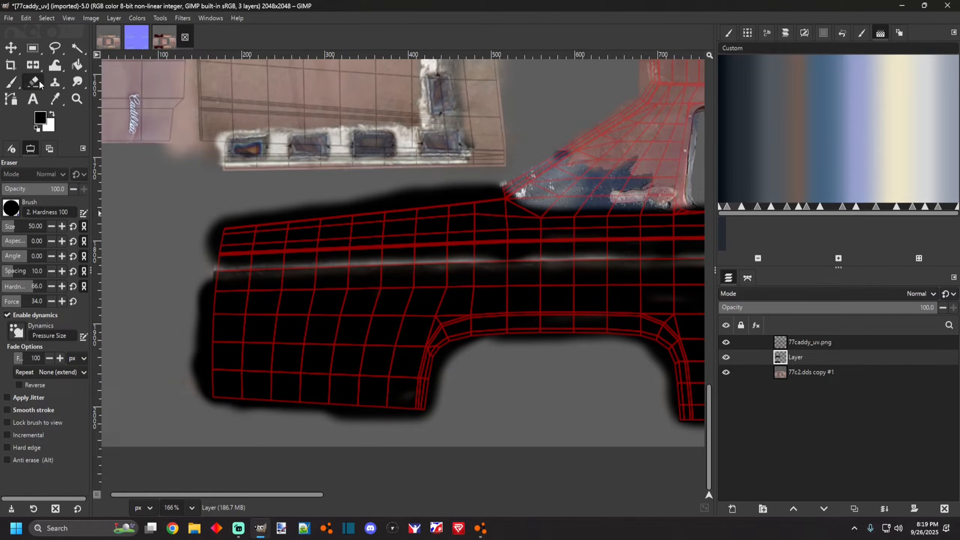
{"action": "scroll", "coordinate": [207, 394], "scroll_direction": "up", "scroll_amount": 2}
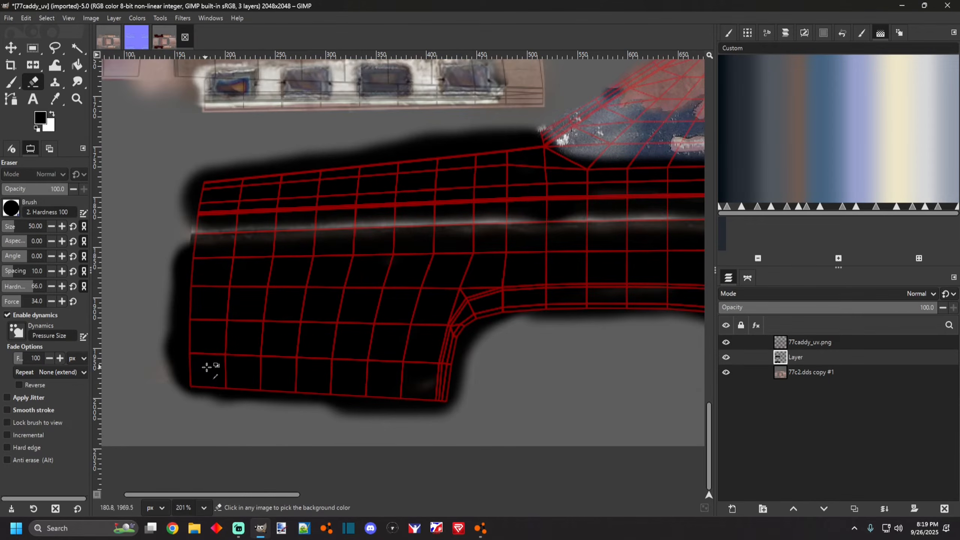
{"action": "scroll", "coordinate": [205, 366], "scroll_direction": "down", "scroll_amount": 1}
{"action": "scroll", "coordinate": [226, 352], "scroll_direction": "down", "scroll_amount": 1}
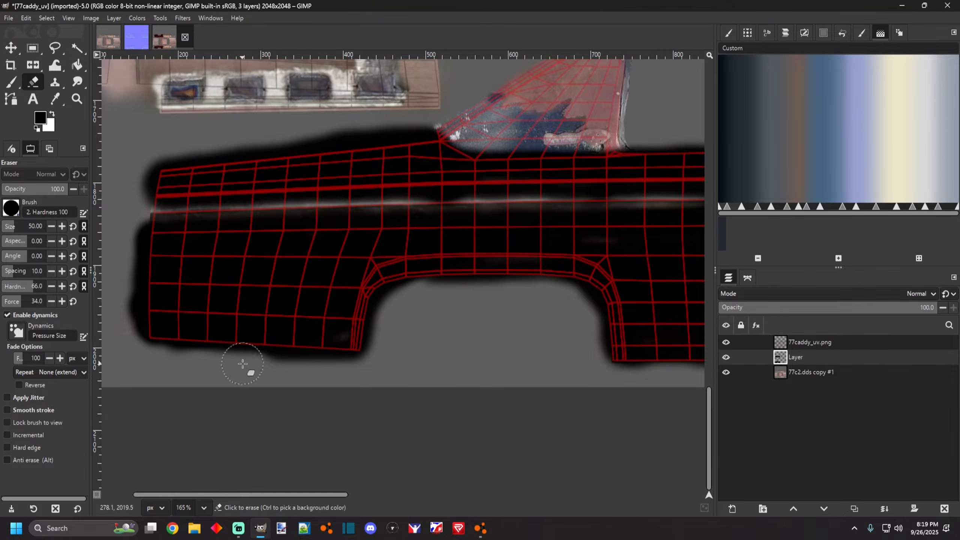
{"action": "scroll", "coordinate": [162, 345], "scroll_direction": "up", "scroll_amount": 2}
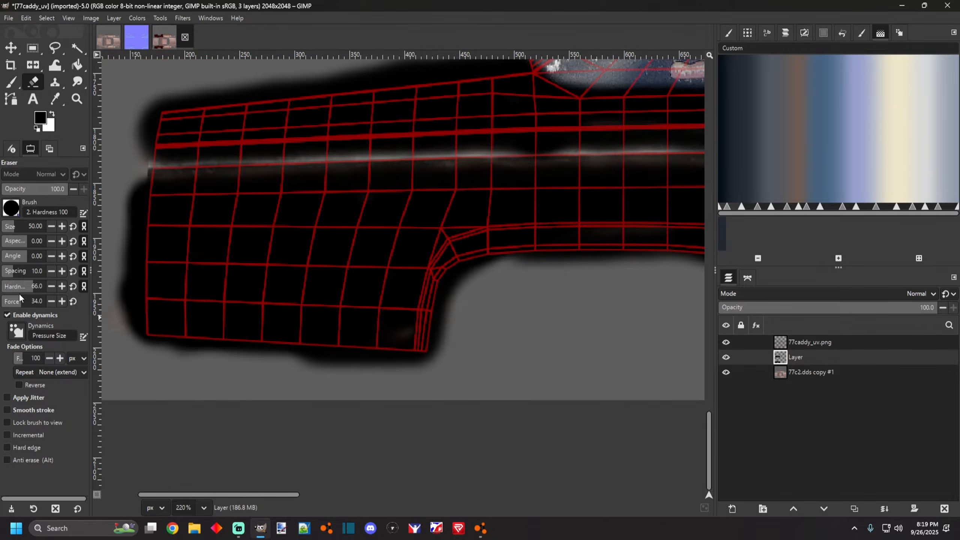
Erase two test strokes on the black side panel with hardness 41, then undo both.
{"action": "left_click_drag", "start_coordinate": [248, 297], "coordinate": [307, 297]}
{"action": "scroll", "coordinate": [238, 301], "scroll_direction": "up", "scroll_amount": 2}
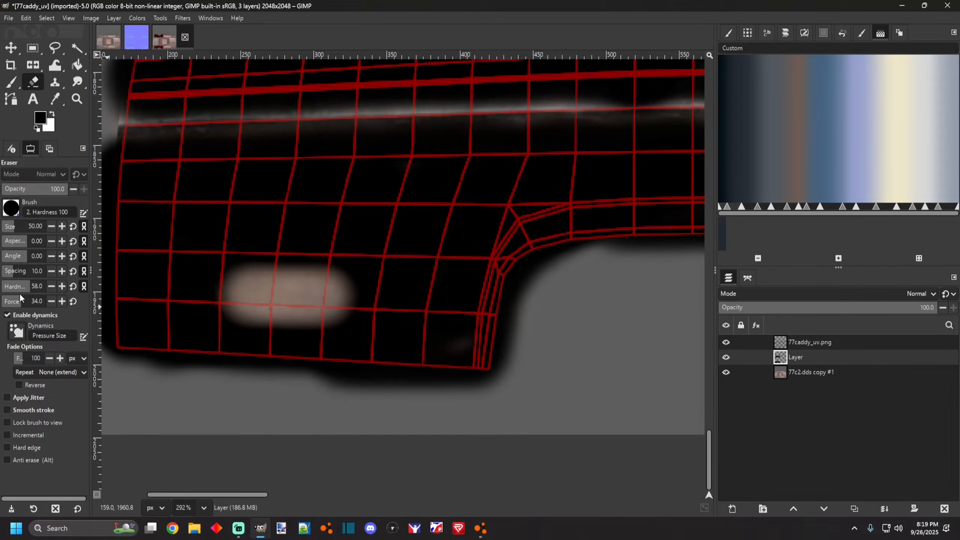
{"action": "left_click_drag", "start_coordinate": [22, 291], "coordinate": [20, 290]}
{"action": "mouse_move", "coordinate": [172, 230]}
{"action": "left_mouse_down"}
{"action": "mouse_move", "coordinate": [214, 246]}
{"action": "mouse_move", "coordinate": [197, 208]}
{"action": "left_mouse_up"}
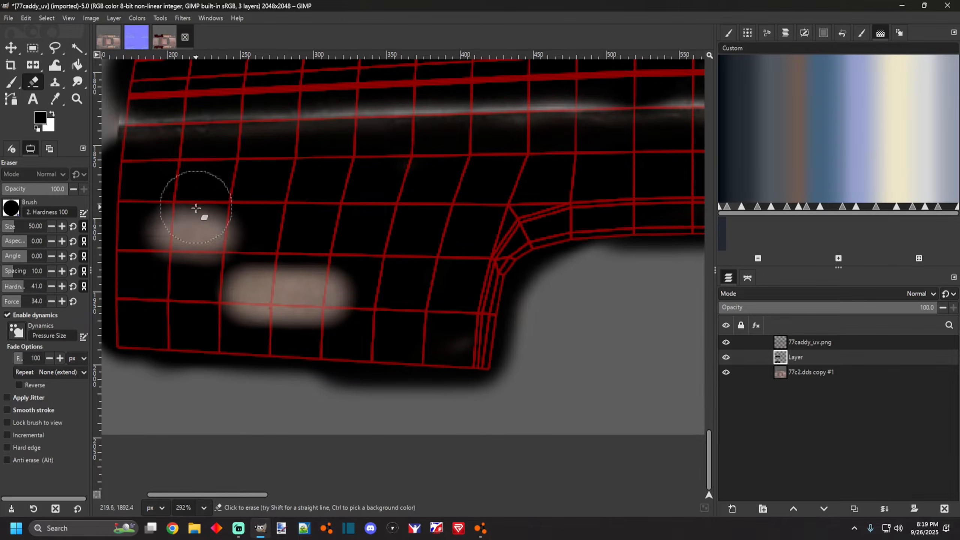
{"action": "key", "text": "ctrl+z"}
{"action": "key", "text": "ctrl+z"}
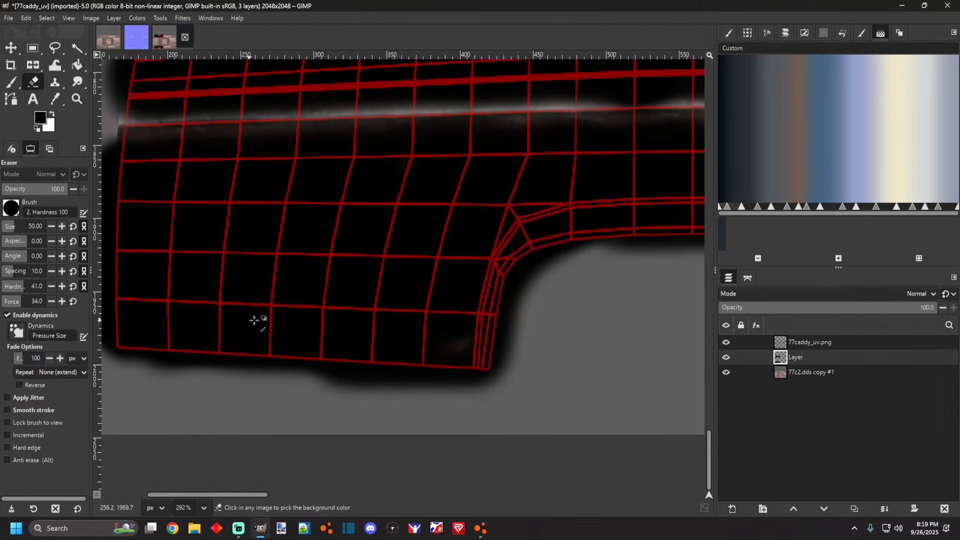
Switch to BeamNG, inspect the car's painted side from several angles, and return to GIMP.
{"action": "scroll", "coordinate": [374, 374], "scroll_direction": "down", "scroll_amount": 2, "text": "ctrl"}
{"action": "key", "text": "alt+Tab"}
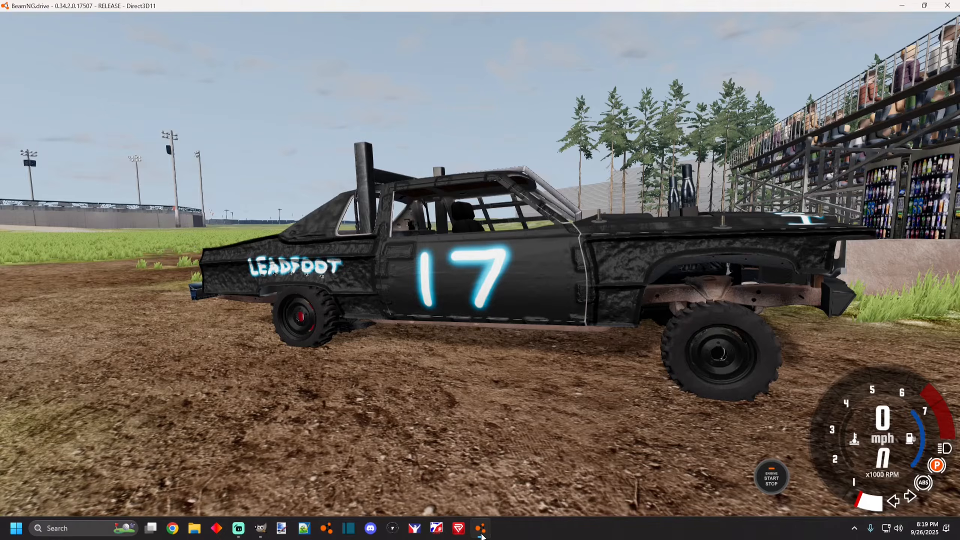
{"action": "left_click_drag", "start_coordinate": [315, 303], "coordinate": [174, 205]}
{"action": "scroll", "coordinate": [298, 303], "scroll_direction": "up", "scroll_amount": 3}
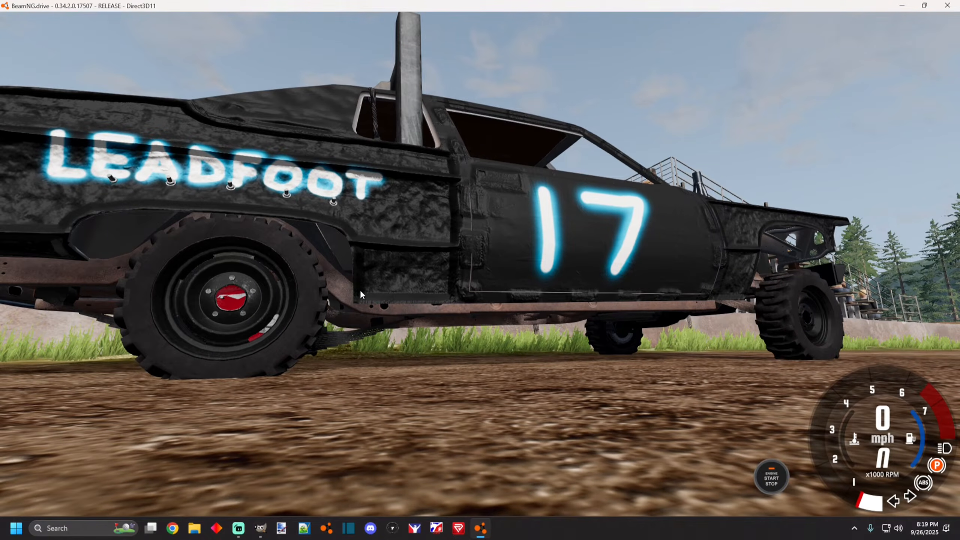
{"action": "scroll", "coordinate": [166, 212], "scroll_direction": "down", "scroll_amount": 4}
{"action": "left_click_drag", "start_coordinate": [166, 212], "coordinate": [145, 232]}
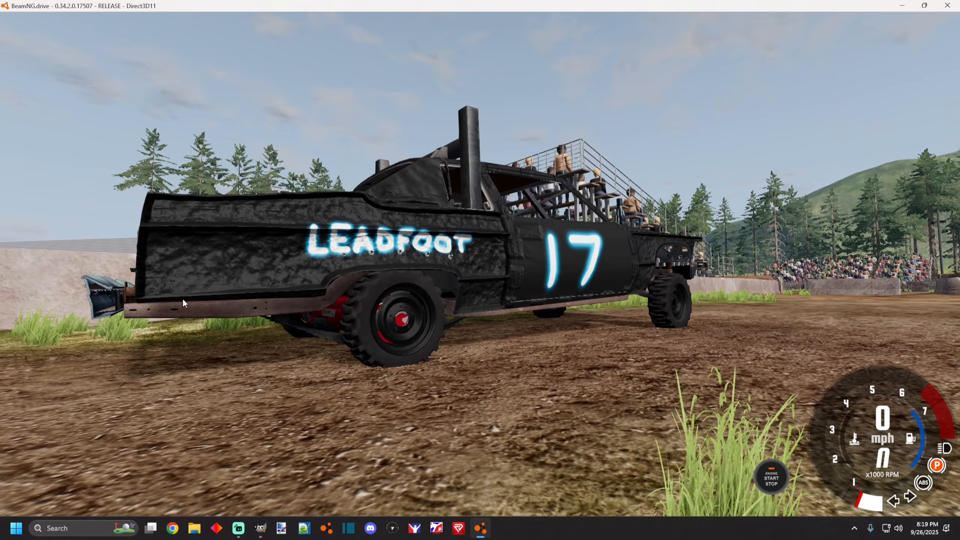
{"action": "left_click_drag", "start_coordinate": [396, 270], "coordinate": [328, 362]}
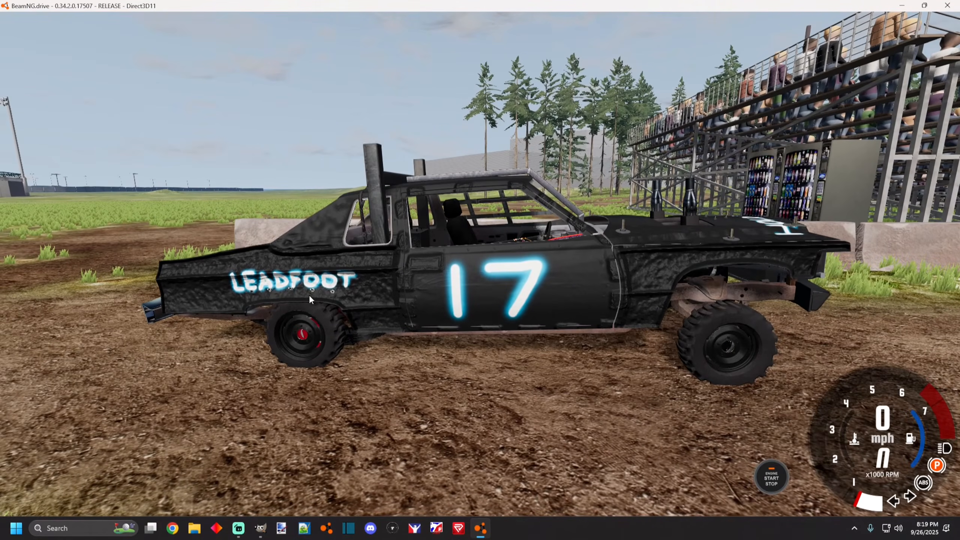
{"action": "left_click", "coordinate": [259, 529]}
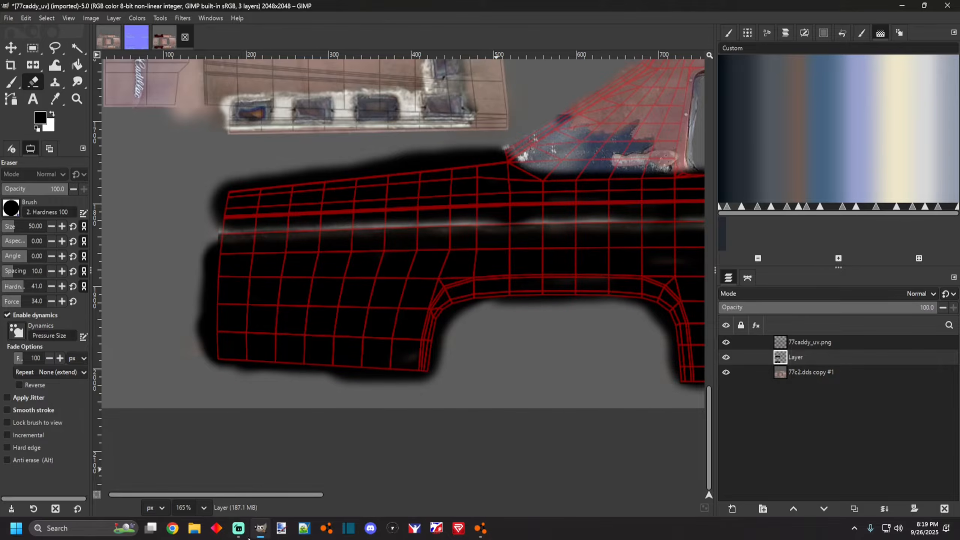
Erase a thin line along the bottom edge of the black side panel with eraser size 23 and force 28.
{"action": "scroll", "coordinate": [278, 368], "scroll_direction": "up", "scroll_amount": 4}
{"action": "left_click_drag", "start_coordinate": [182, 350], "coordinate": [198, 353]}
{"action": "key", "text": "ctrl+z"}
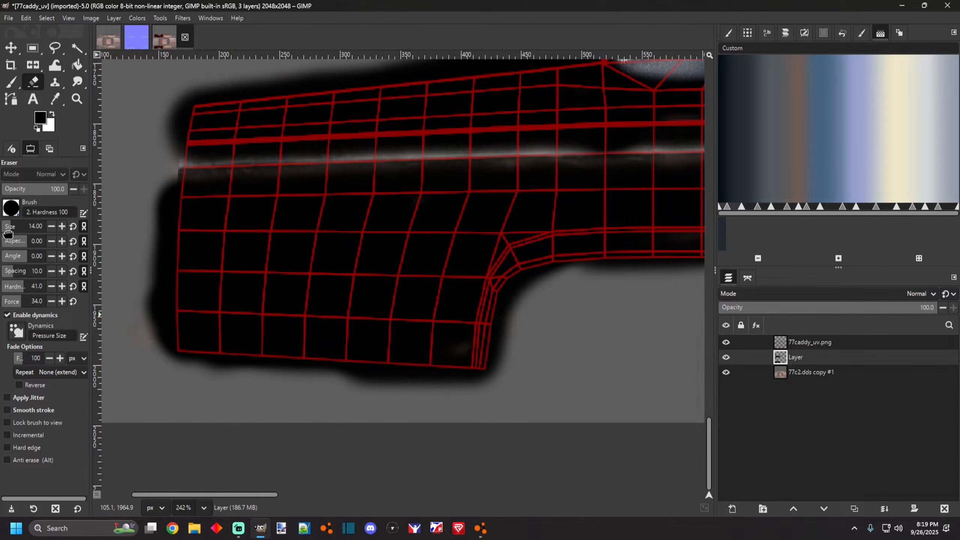
{"action": "mouse_move", "coordinate": [180, 350]}
{"action": "left_mouse_down"}
{"action": "mouse_move", "coordinate": [221, 358]}
{"action": "mouse_move", "coordinate": [214, 364]}
{"action": "left_mouse_up"}
{"action": "key", "text": "ctrl+z"}
{"action": "left_click_drag", "start_coordinate": [175, 352], "coordinate": [474, 370]}
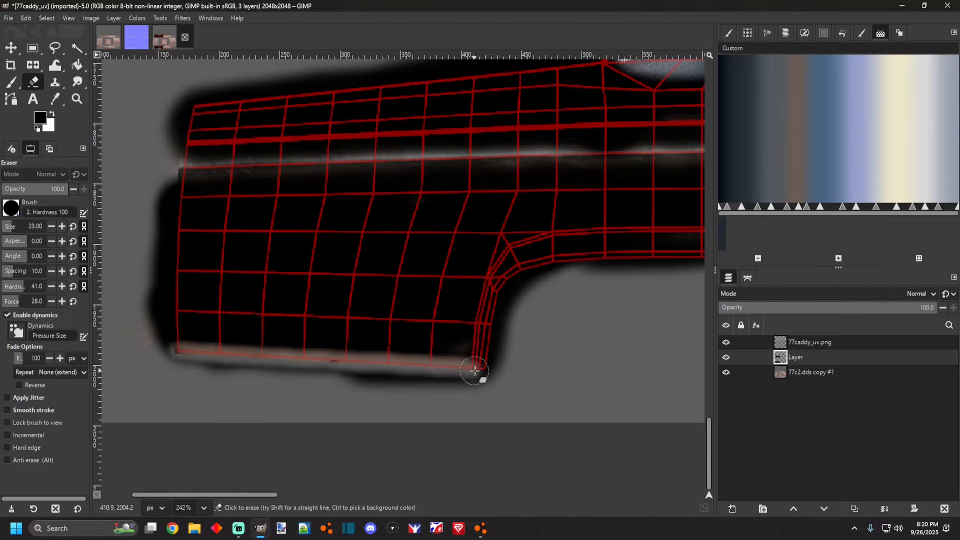
Erase thin outlines along the wheel arch edge and the rear bottom edge of the black panel.
{"action": "scroll", "coordinate": [479, 368], "scroll_direction": "down", "scroll_amount": 4}
{"action": "scroll", "coordinate": [583, 356], "scroll_direction": "up", "scroll_amount": 3}
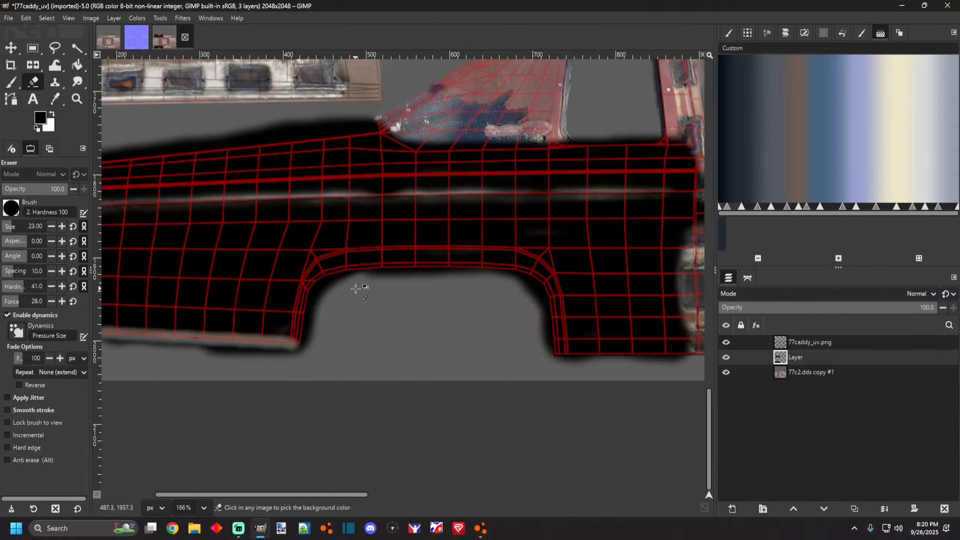
{"action": "left_click_drag", "start_coordinate": [285, 353], "coordinate": [289, 335]}
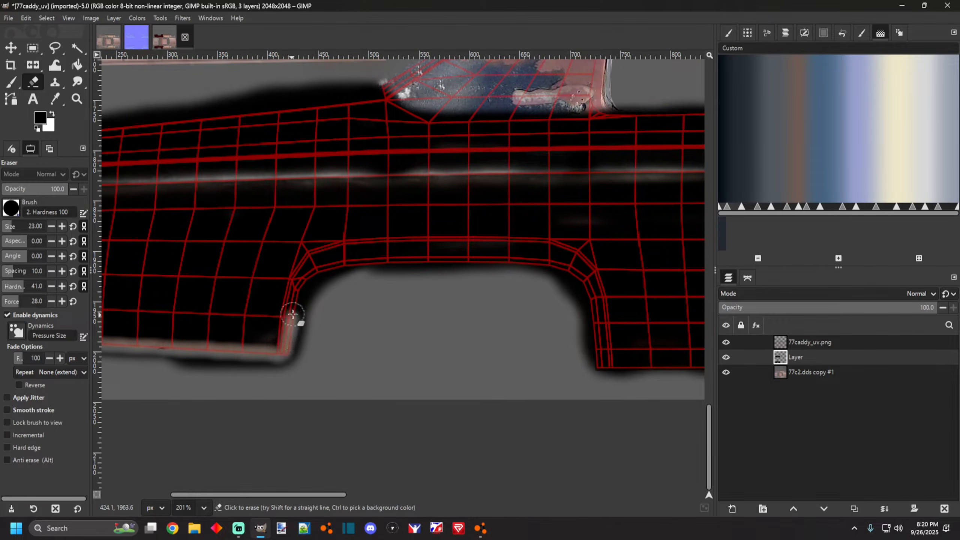
{"action": "mouse_move", "coordinate": [319, 270]}
{"action": "left_mouse_down"}
{"action": "mouse_move", "coordinate": [457, 257]}
{"action": "mouse_move", "coordinate": [559, 265]}
{"action": "mouse_move", "coordinate": [586, 285]}
{"action": "mouse_move", "coordinate": [600, 362]}
{"action": "left_mouse_up"}
{"action": "scroll", "coordinate": [568, 364], "scroll_direction": "down", "scroll_amount": 5}
{"action": "scroll", "coordinate": [482, 356], "scroll_direction": "up", "scroll_amount": 5}
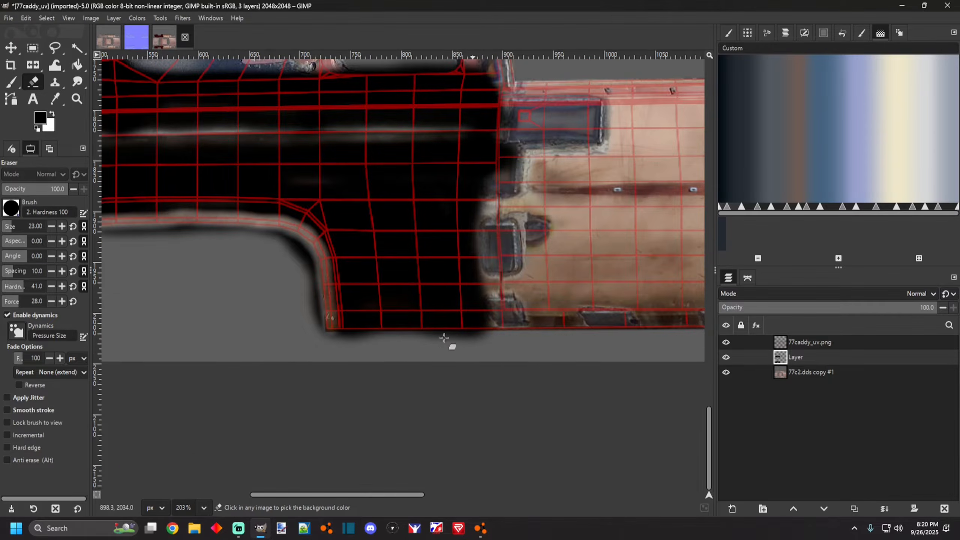
{"action": "scroll", "coordinate": [344, 379], "scroll_direction": "up", "scroll_amount": 2}
{"action": "left_click_drag", "start_coordinate": [326, 425], "coordinate": [496, 427]}
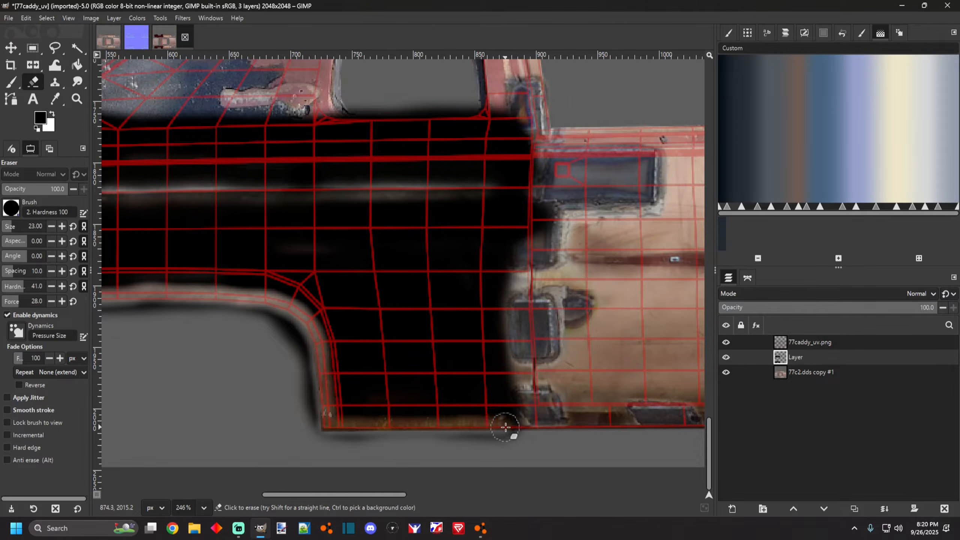
Erase thin outlines up the panel's front edge and along the front part of its top edge.
{"action": "scroll", "coordinate": [505, 427], "scroll_direction": "down", "scroll_amount": 5}
{"action": "scroll", "coordinate": [198, 398], "scroll_direction": "up", "scroll_amount": 3}
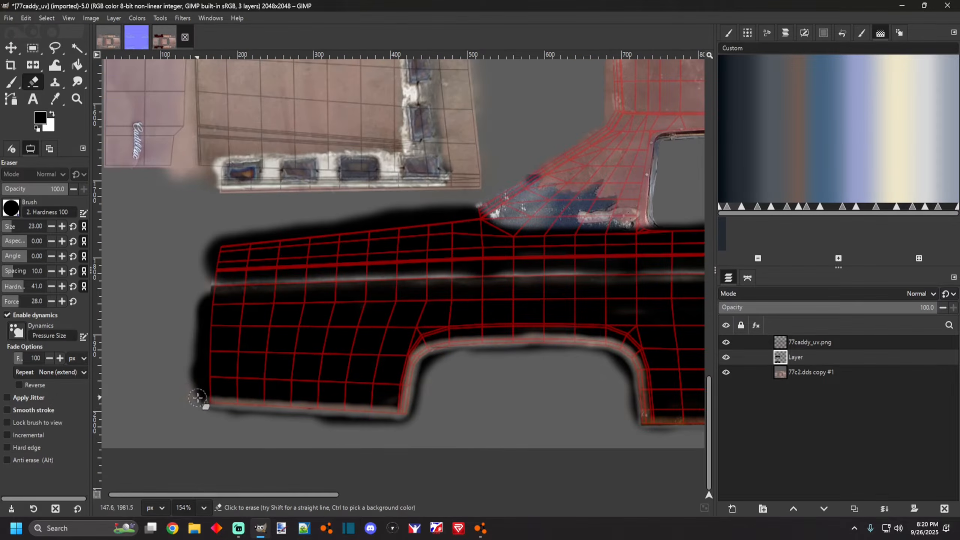
{"action": "scroll", "coordinate": [198, 397], "scroll_direction": "up", "scroll_amount": 3}
{"action": "left_click_drag", "start_coordinate": [214, 395], "coordinate": [219, 254]}
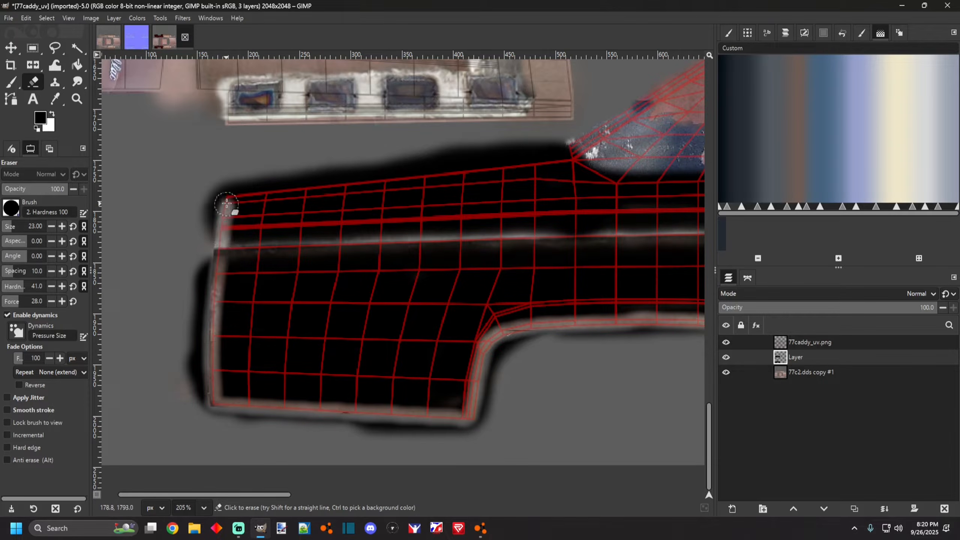
{"action": "scroll", "coordinate": [227, 197], "scroll_direction": "down", "scroll_amount": 4}
{"action": "scroll", "coordinate": [236, 188], "scroll_direction": "up", "scroll_amount": 4}
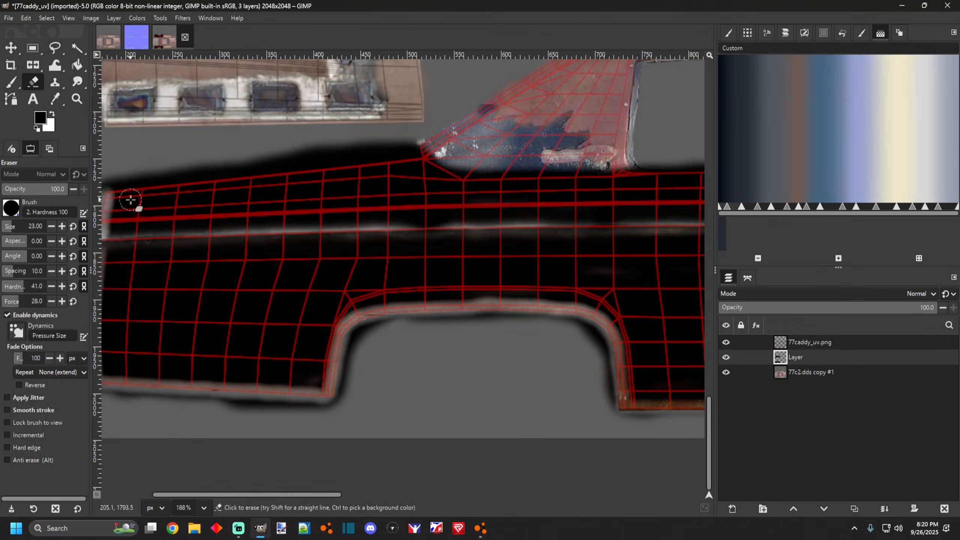
{"action": "left_click_drag", "start_coordinate": [155, 186], "coordinate": [265, 175]}
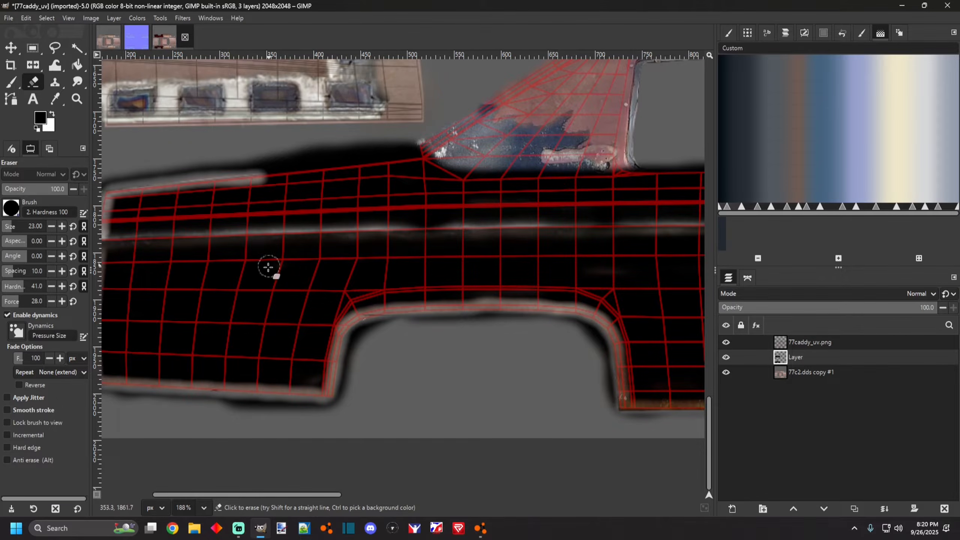
Check the car in BeamNG, then erase the outline along the top edge beneath the window area.
{"action": "left_click", "coordinate": [484, 533]}
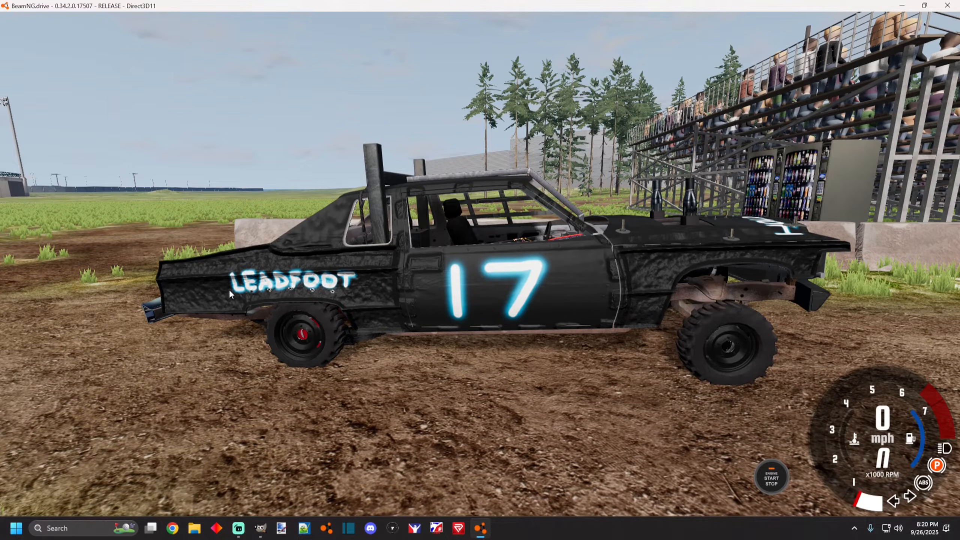
{"action": "left_click", "coordinate": [258, 535]}
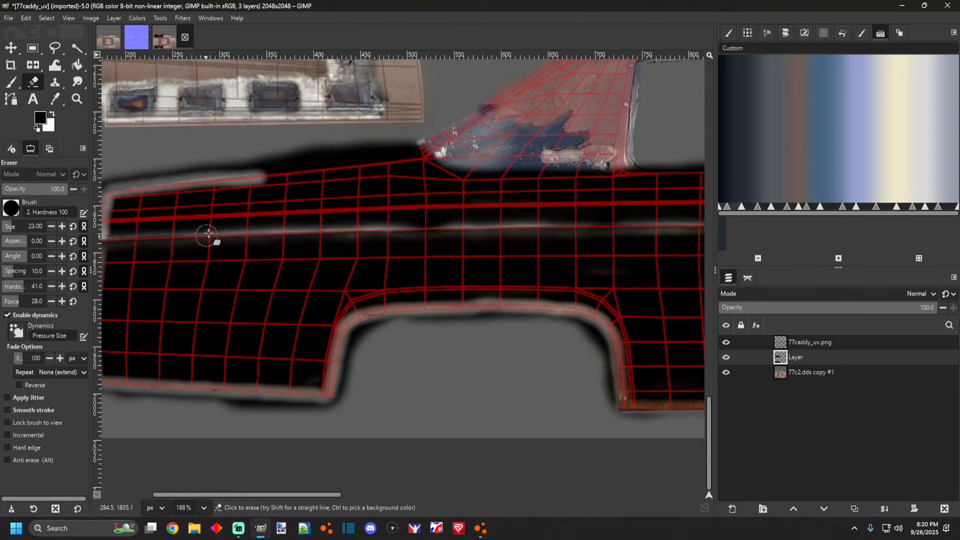
{"action": "left_click_drag", "start_coordinate": [263, 175], "coordinate": [413, 163]}
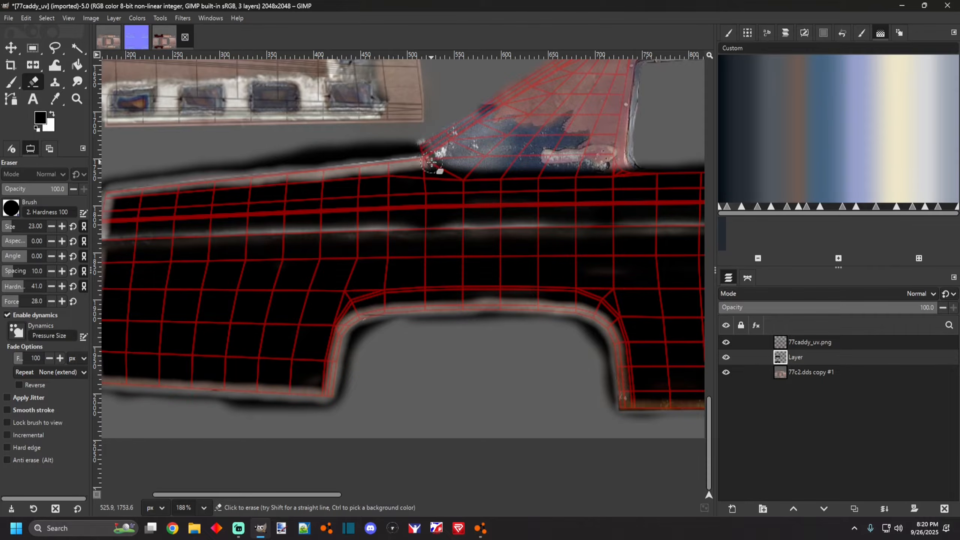
{"action": "left_click_drag", "start_coordinate": [481, 179], "coordinate": [638, 175]}
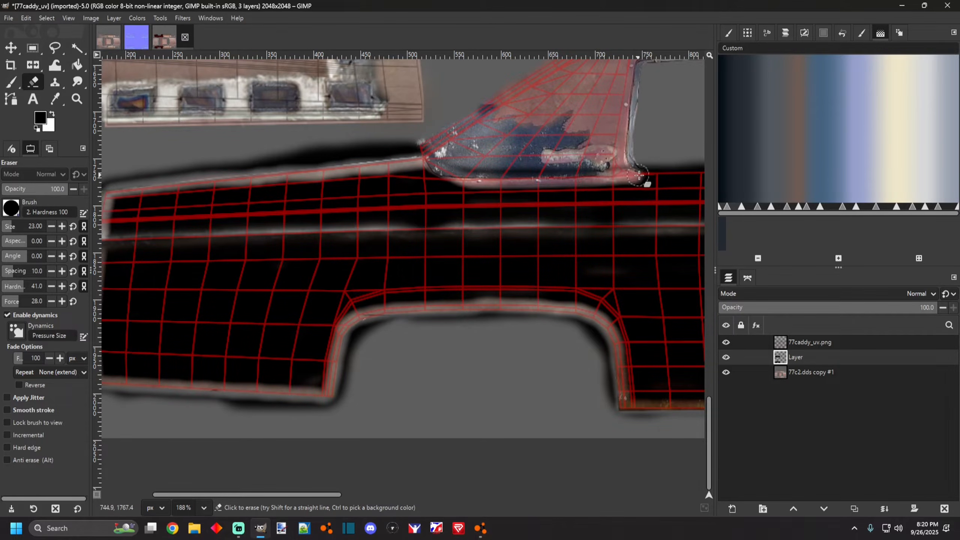
{"action": "scroll", "coordinate": [473, 192], "scroll_direction": "down", "scroll_amount": 2}
{"action": "scroll", "coordinate": [662, 175], "scroll_direction": "up", "scroll_amount": 2}
{"action": "left_click_drag", "start_coordinate": [397, 198], "coordinate": [502, 197]}
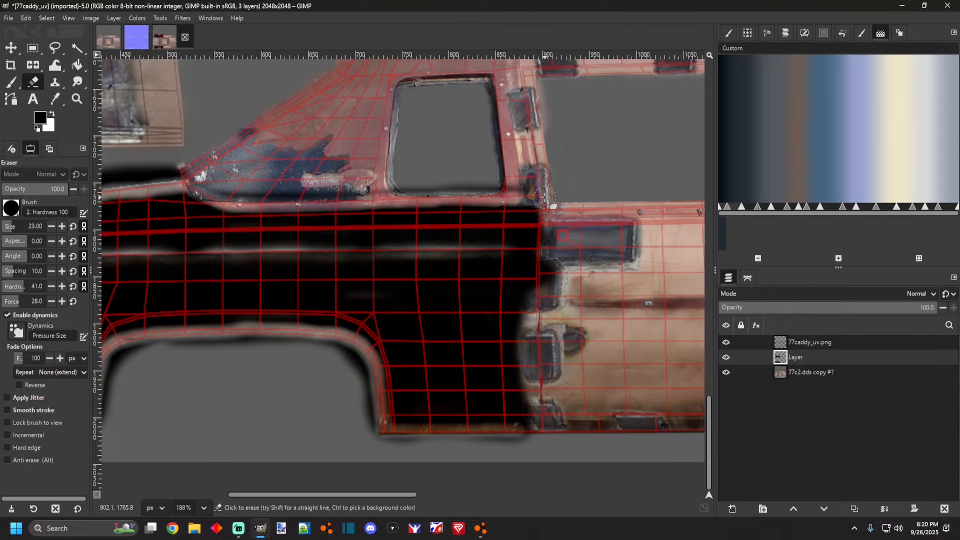
Set the eraser size to 121 and hardness to 100.
{"action": "scroll", "coordinate": [560, 191], "scroll_direction": "down", "scroll_amount": 3}
{"action": "scroll", "coordinate": [197, 215], "scroll_direction": "up", "scroll_amount": 2}
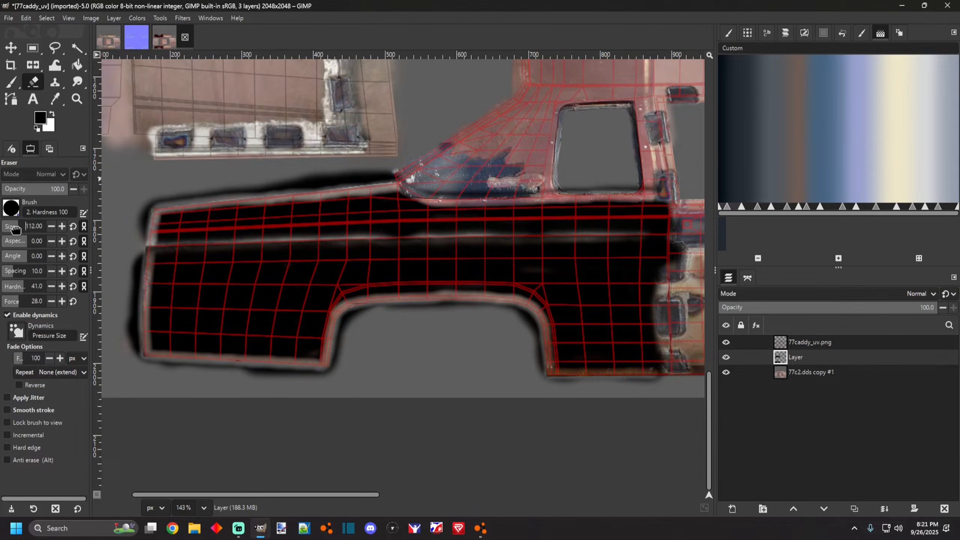
{"action": "left_click_drag", "start_coordinate": [15, 229], "coordinate": [16, 229]}
{"action": "scroll", "coordinate": [373, 161], "scroll_direction": "down", "scroll_amount": 3}
{"action": "scroll", "coordinate": [363, 155], "scroll_direction": "up", "scroll_amount": 4}
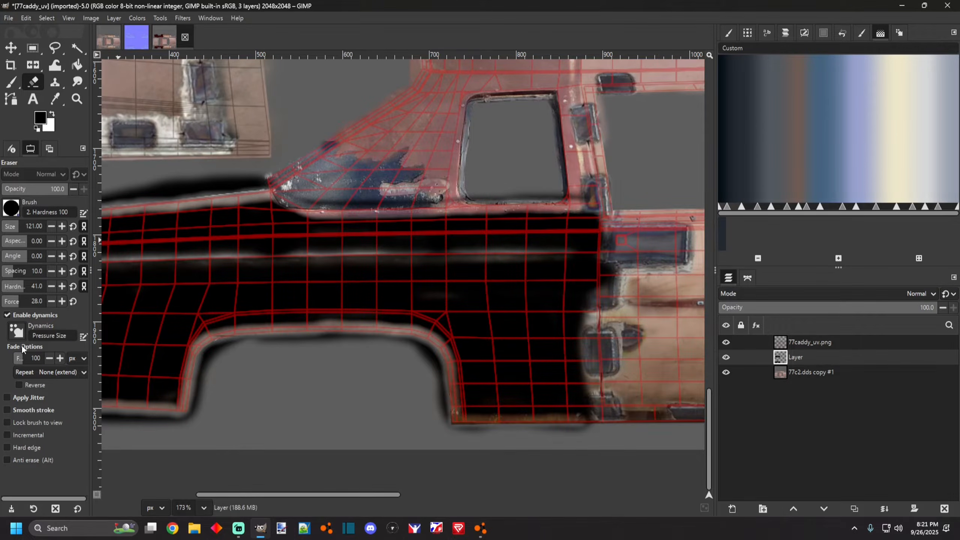
{"action": "mouse_move", "coordinate": [28, 303]}
{"action": "left_mouse_down"}
{"action": "mouse_move", "coordinate": [77, 306]}
{"action": "mouse_move", "coordinate": [64, 293]}
{"action": "left_mouse_up"}
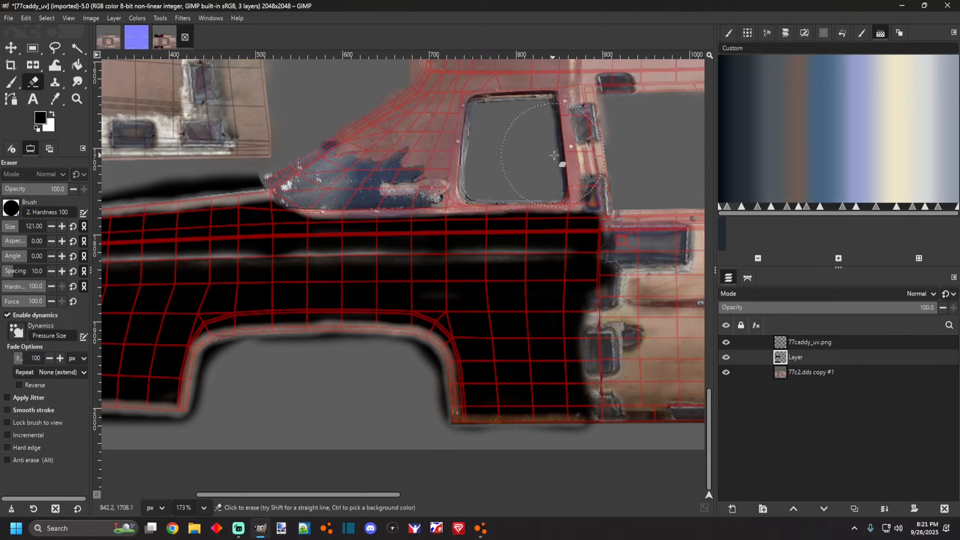
{"action": "scroll", "coordinate": [471, 378], "scroll_direction": "down", "scroll_amount": 7}
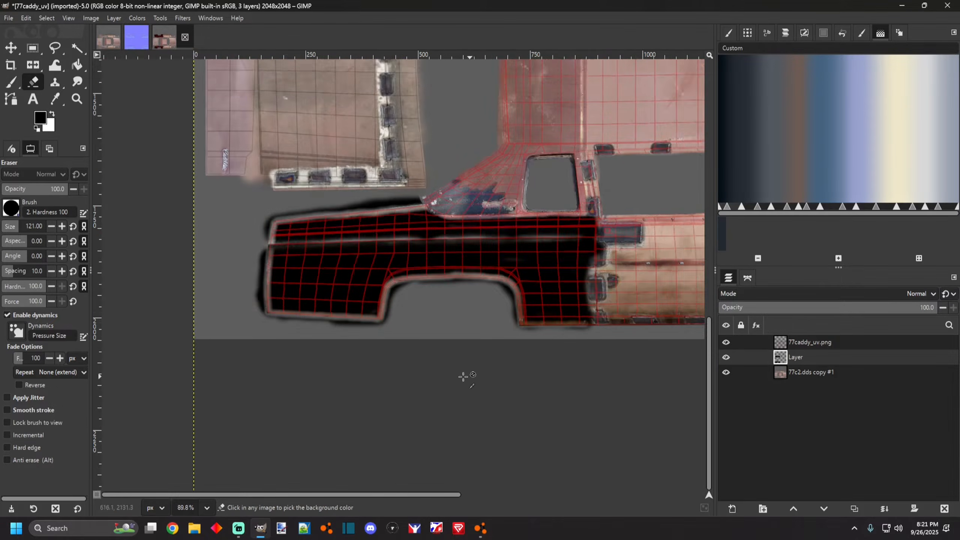
{"action": "scroll", "coordinate": [385, 343], "scroll_direction": "up", "scroll_amount": 3}
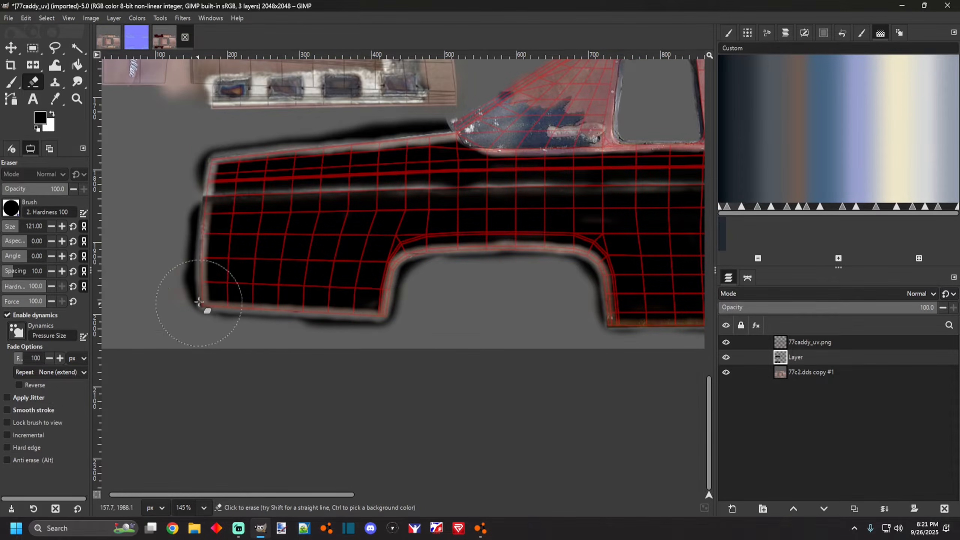
{"action": "scroll", "coordinate": [497, 162], "scroll_direction": "up", "scroll_amount": 1}
{"action": "scroll", "coordinate": [497, 162], "scroll_direction": "up", "scroll_amount": 3}
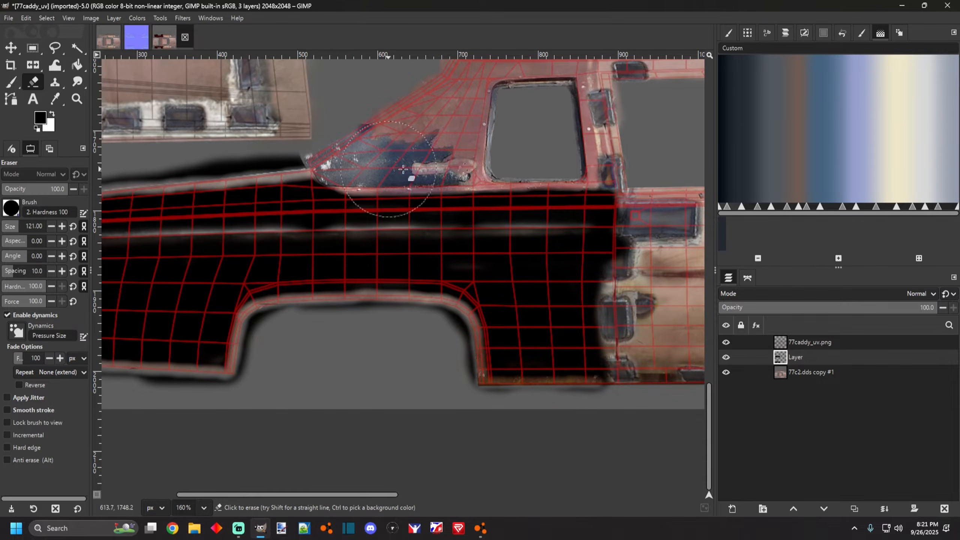
Erase the black paint from the upper copy of the side panel.
{"action": "scroll", "coordinate": [423, 333], "scroll_direction": "down", "scroll_amount": 7}
{"action": "scroll", "coordinate": [613, 292], "scroll_direction": "up", "scroll_amount": 8}
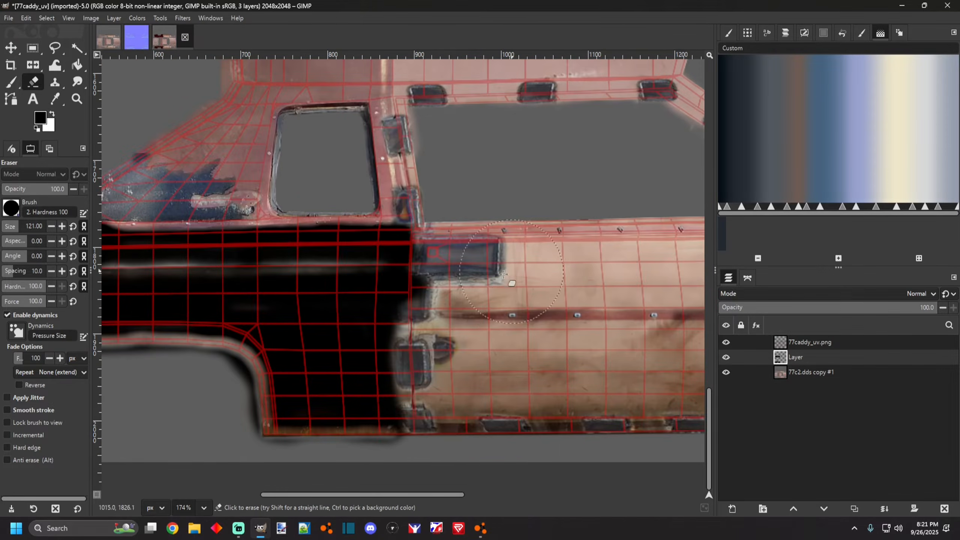
{"action": "scroll", "coordinate": [424, 248], "scroll_direction": "down", "scroll_amount": 5}
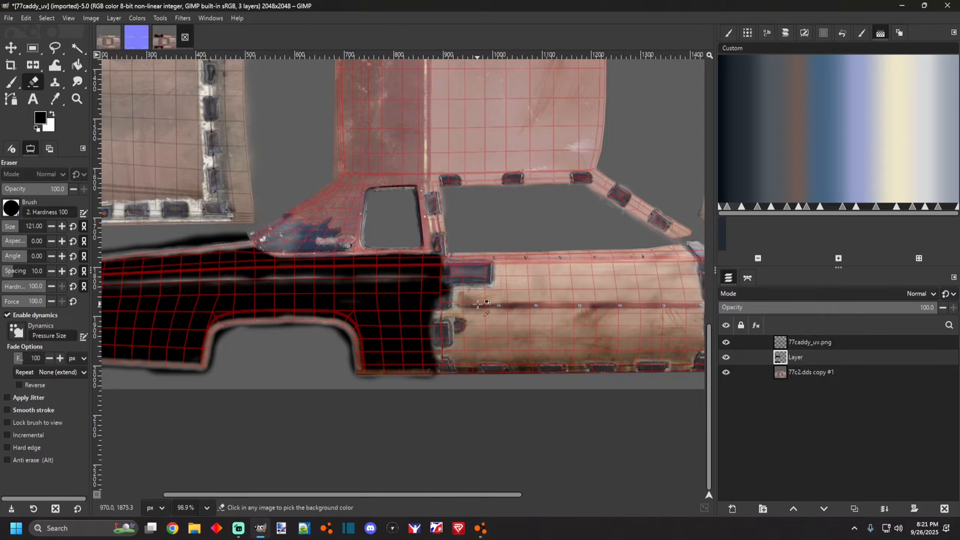
{"action": "scroll", "coordinate": [261, 296], "scroll_direction": "down", "scroll_amount": 2}
{"action": "scroll", "coordinate": [260, 297], "scroll_direction": "up", "scroll_amount": 2}
{"action": "scroll", "coordinate": [446, 368], "scroll_direction": "up", "scroll_amount": 1}
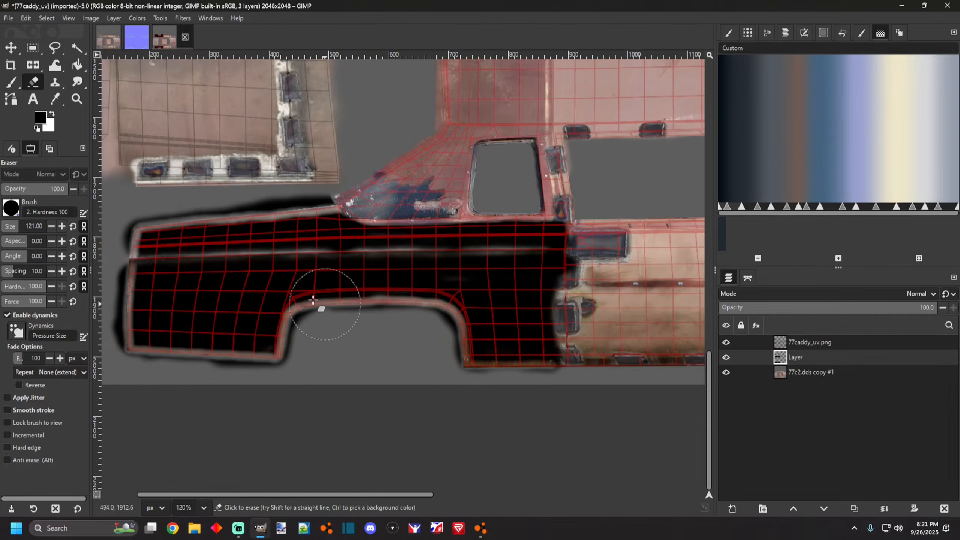
{"action": "scroll", "coordinate": [497, 305], "scroll_direction": "up", "scroll_amount": 2}
{"action": "scroll", "coordinate": [392, 268], "scroll_direction": "down", "scroll_amount": 3}
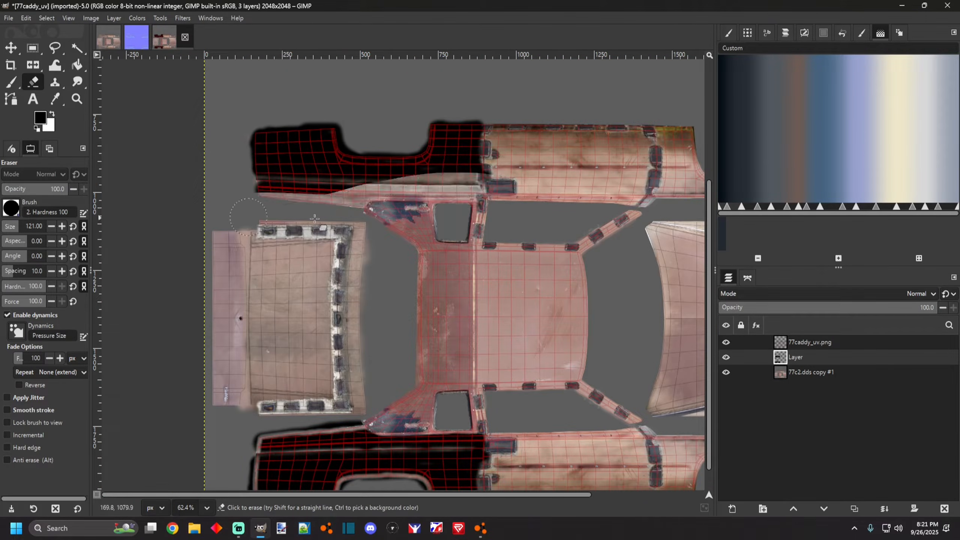
{"action": "mouse_move", "coordinate": [295, 167]}
{"action": "left_mouse_down"}
{"action": "mouse_move", "coordinate": [466, 184]}
{"action": "mouse_move", "coordinate": [359, 128]}
{"action": "left_mouse_up"}
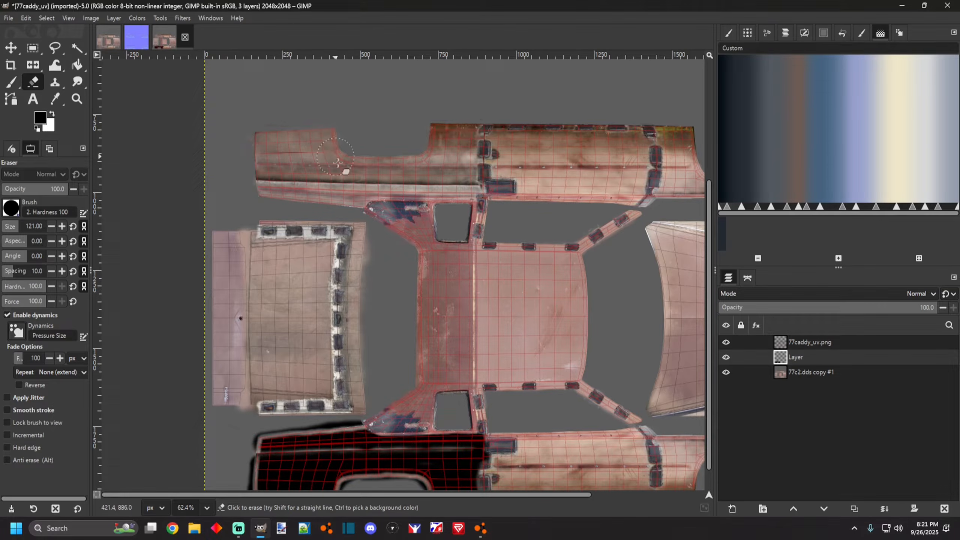
Set the eraser size to 71 and erase a soft strip down the black panel's front edge beside the door.
{"action": "scroll", "coordinate": [410, 302], "scroll_direction": "down", "scroll_amount": 1}
{"action": "scroll", "coordinate": [346, 423], "scroll_direction": "up", "scroll_amount": 5}
{"action": "scroll", "coordinate": [325, 380], "scroll_direction": "down", "scroll_amount": 1}
{"action": "scroll", "coordinate": [381, 422], "scroll_direction": "up", "scroll_amount": 2}
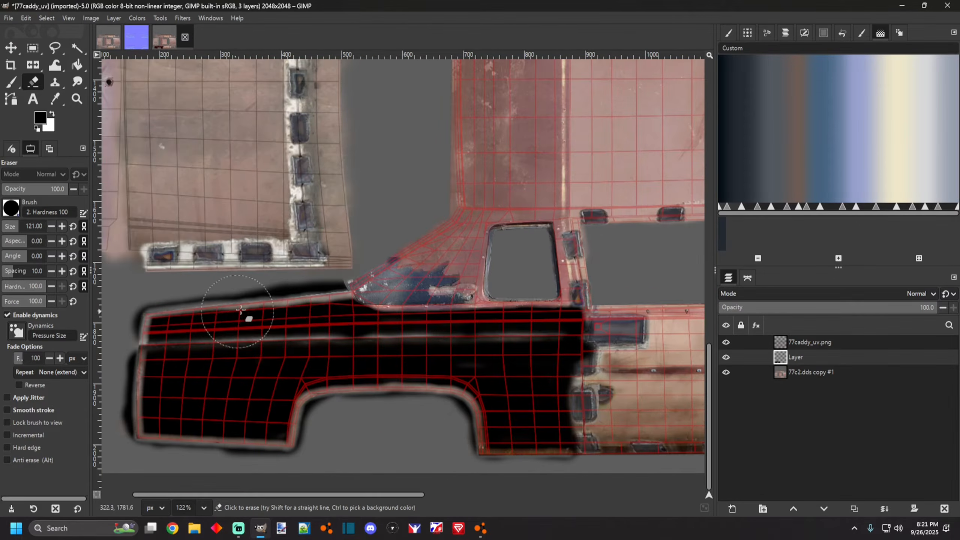
{"action": "scroll", "coordinate": [219, 373], "scroll_direction": "down", "scroll_amount": 5}
{"action": "scroll", "coordinate": [439, 363], "scroll_direction": "up", "scroll_amount": 6}
{"action": "scroll", "coordinate": [420, 326], "scroll_direction": "up", "scroll_amount": 1}
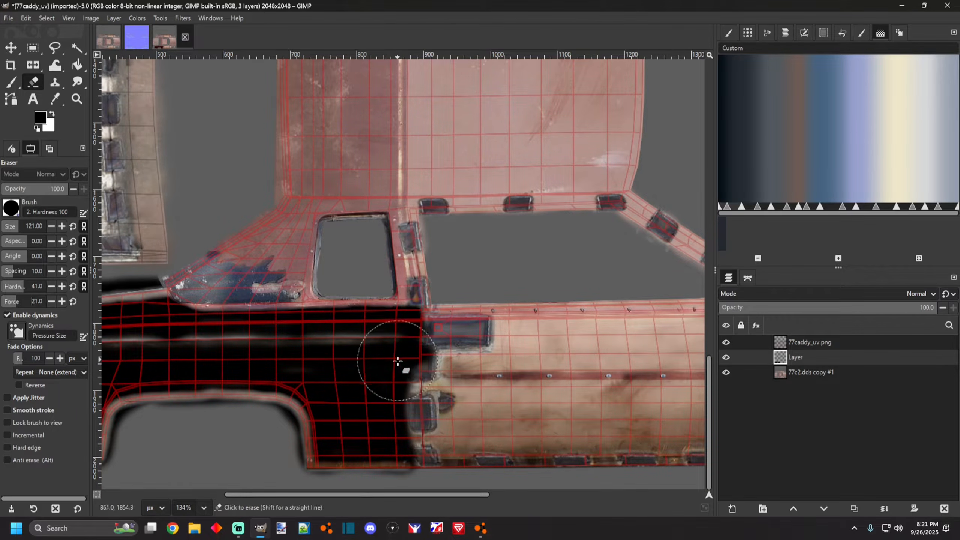
{"action": "scroll", "coordinate": [396, 369], "scroll_direction": "up", "scroll_amount": 3}
{"action": "scroll", "coordinate": [397, 375], "scroll_direction": "down", "scroll_amount": 1}
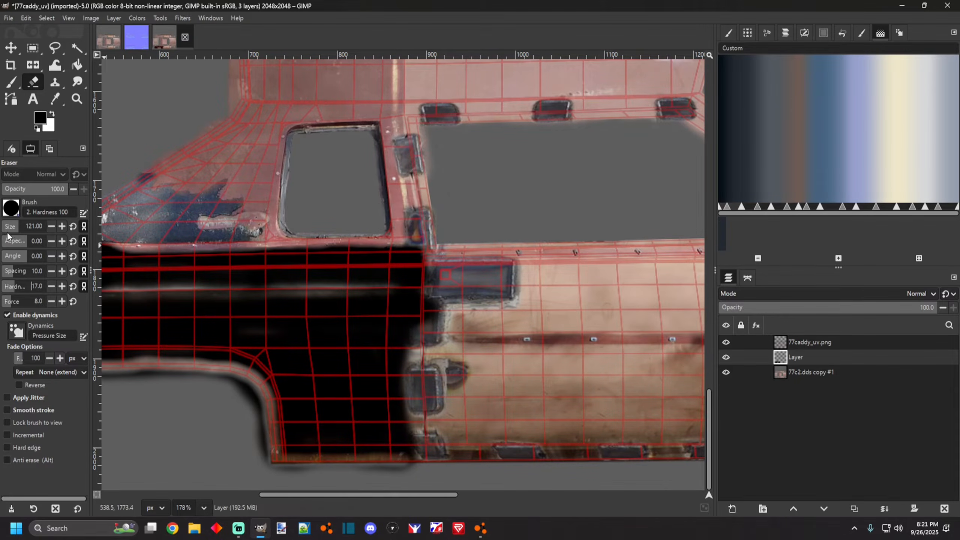
{"action": "left_click_drag", "start_coordinate": [10, 232], "coordinate": [8, 231]}
{"action": "scroll", "coordinate": [420, 297], "scroll_direction": "up", "scroll_amount": 1}
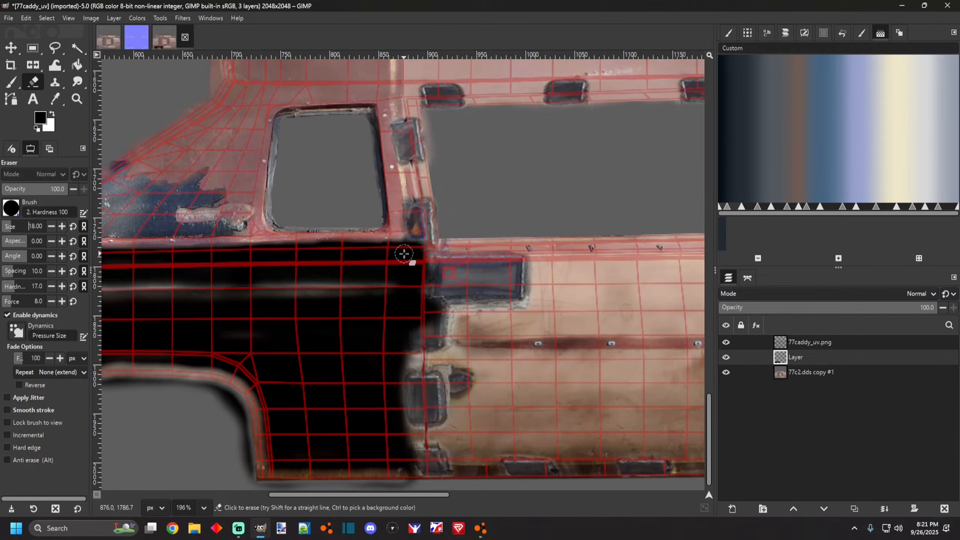
{"action": "scroll", "coordinate": [404, 253], "scroll_direction": "down", "scroll_amount": 1}
{"action": "left_click_drag", "start_coordinate": [391, 304], "coordinate": [387, 403]}
{"action": "key", "text": "ctrl+z"}
{"action": "mouse_move", "coordinate": [406, 228]}
{"action": "left_mouse_down"}
{"action": "mouse_move", "coordinate": [403, 385]}
{"action": "mouse_move", "coordinate": [411, 454]}
{"action": "mouse_move", "coordinate": [409, 320]}
{"action": "mouse_move", "coordinate": [422, 239]}
{"action": "mouse_move", "coordinate": [407, 429]}
{"action": "mouse_move", "coordinate": [418, 459]}
{"action": "left_mouse_up"}
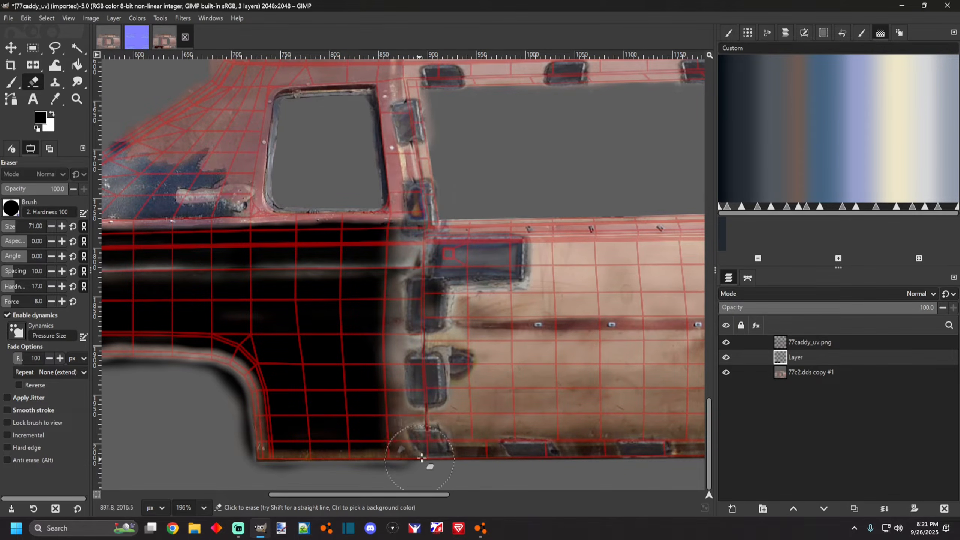
Erase a short touch-up along the black panel's front edge near the door.
{"action": "scroll", "coordinate": [413, 396], "scroll_direction": "down", "scroll_amount": 3}
{"action": "scroll", "coordinate": [411, 412], "scroll_direction": "up", "scroll_amount": 2}
{"action": "scroll", "coordinate": [412, 412], "scroll_direction": "up", "scroll_amount": 2}
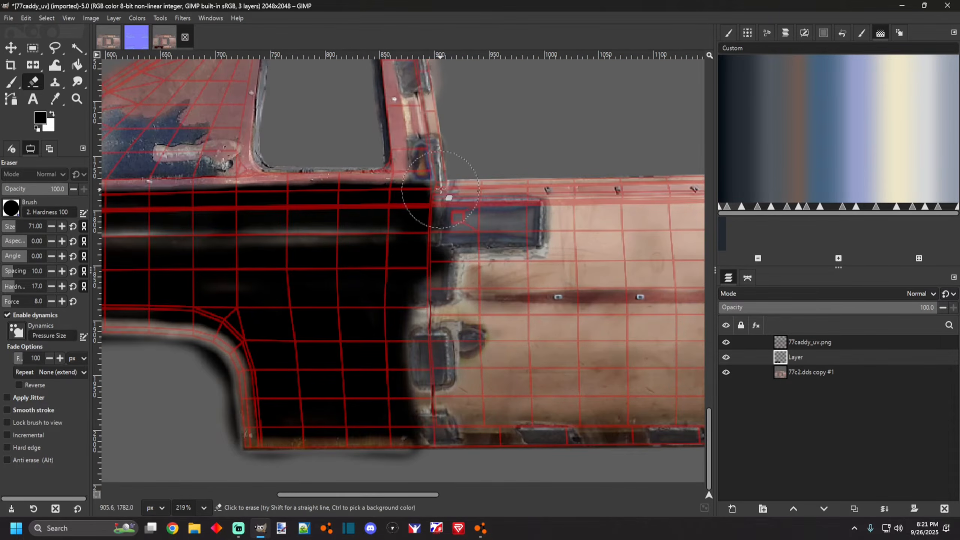
{"action": "mouse_move", "coordinate": [425, 344]}
{"action": "left_mouse_down"}
{"action": "mouse_move", "coordinate": [426, 440]}
{"action": "mouse_move", "coordinate": [420, 293]}
{"action": "mouse_move", "coordinate": [436, 172]}
{"action": "mouse_move", "coordinate": [420, 343]}
{"action": "left_mouse_up"}
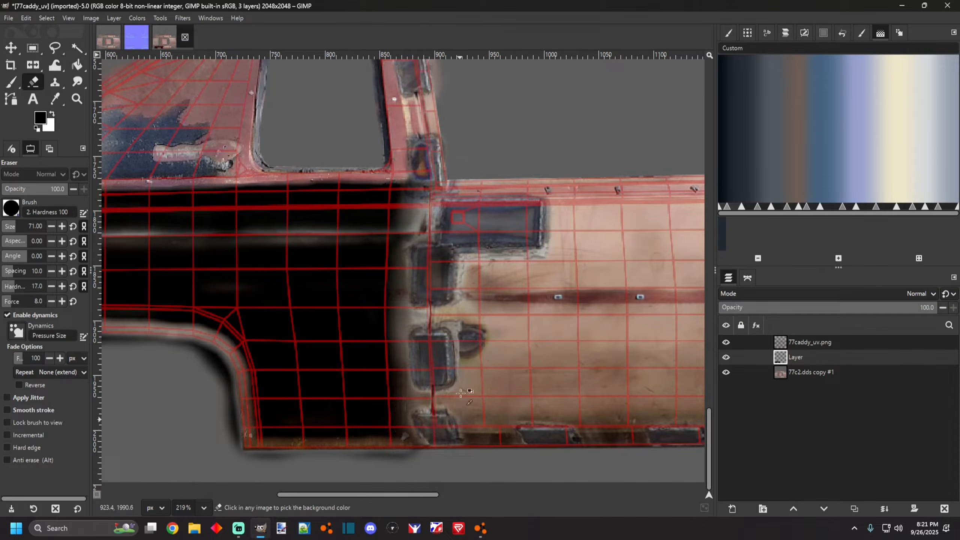
Duplicate the painted layer and flip the copy vertically onto the upper side panel.
{"action": "scroll", "coordinate": [432, 452], "scroll_direction": "down", "scroll_amount": 10}
{"action": "scroll", "coordinate": [452, 361], "scroll_direction": "up", "scroll_amount": 5}
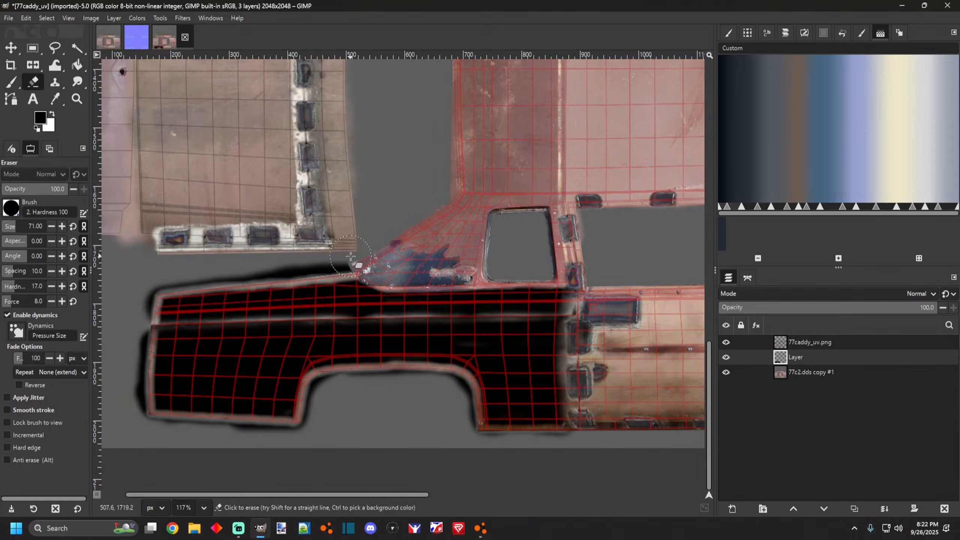
{"action": "scroll", "coordinate": [350, 256], "scroll_direction": "down", "scroll_amount": 3}
{"action": "scroll", "coordinate": [387, 298], "scroll_direction": "down", "scroll_amount": 1}
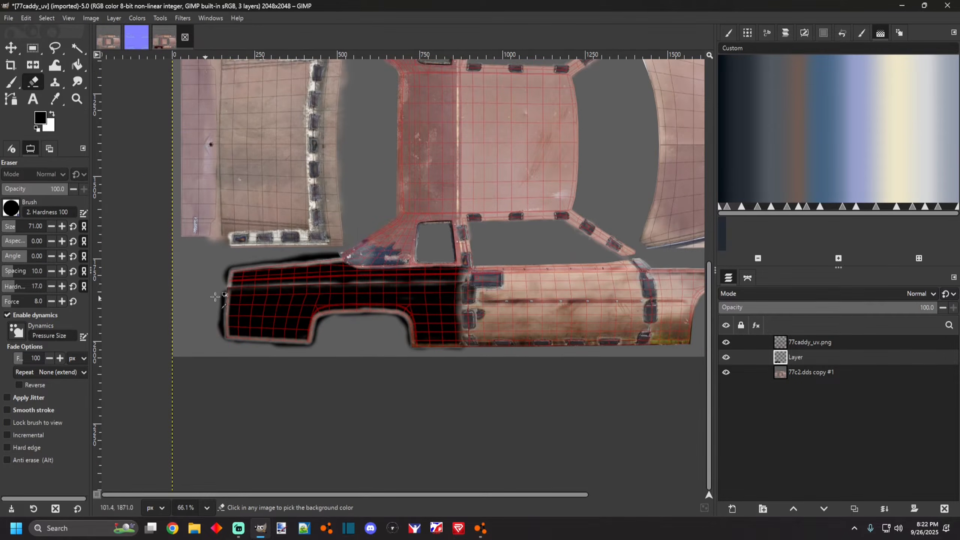
{"action": "scroll", "coordinate": [340, 302], "scroll_direction": "up", "scroll_amount": 6}
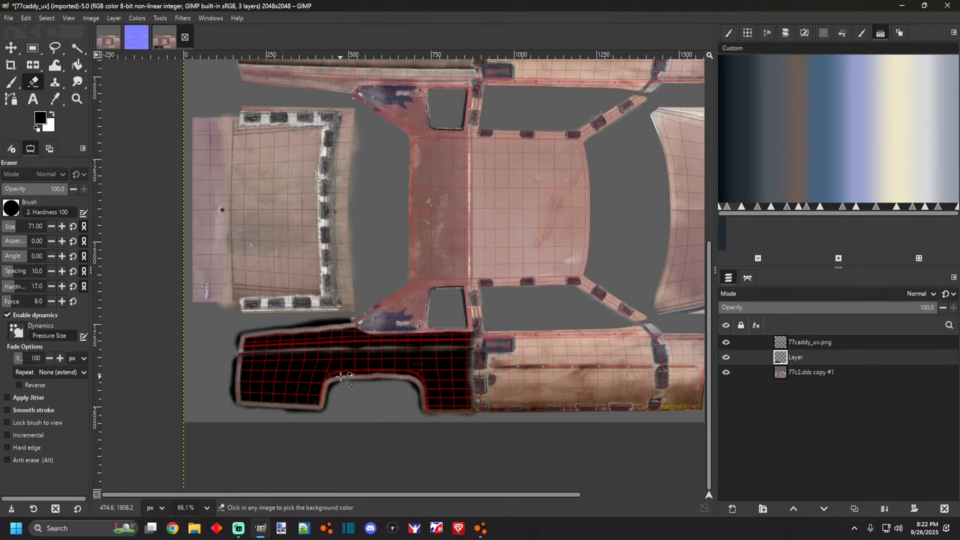
{"action": "scroll", "coordinate": [297, 340], "scroll_direction": "up", "scroll_amount": 5}
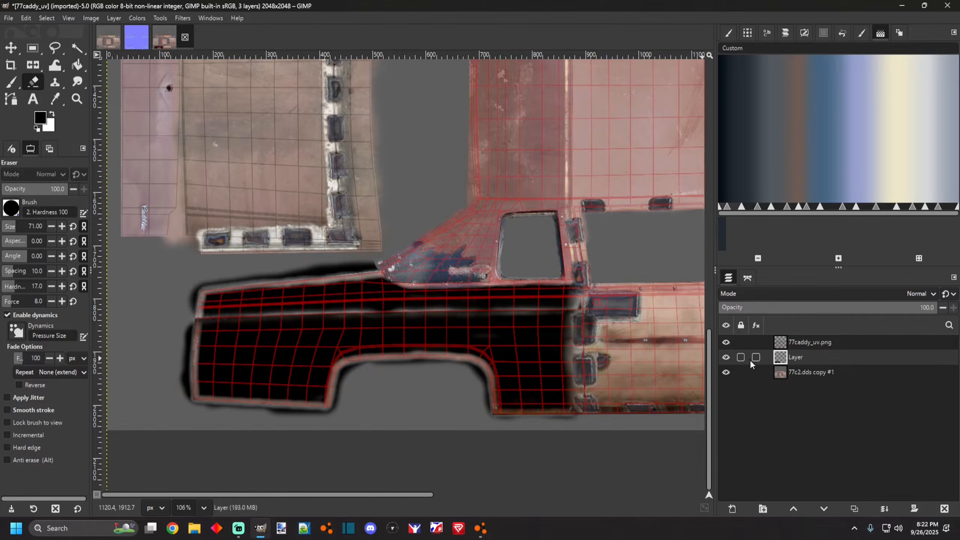
{"action": "scroll", "coordinate": [580, 396], "scroll_direction": "down", "scroll_amount": 7}
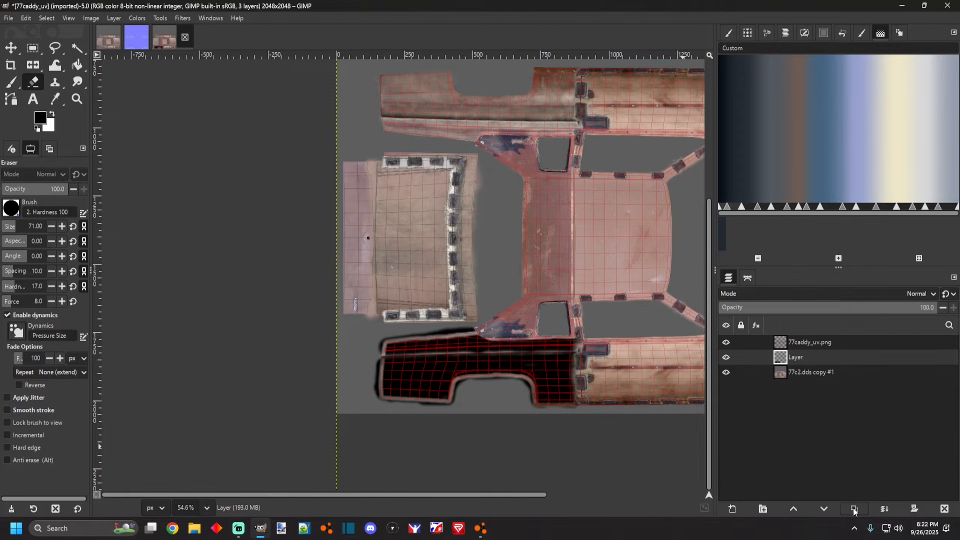
{"action": "left_click", "coordinate": [853, 508]}
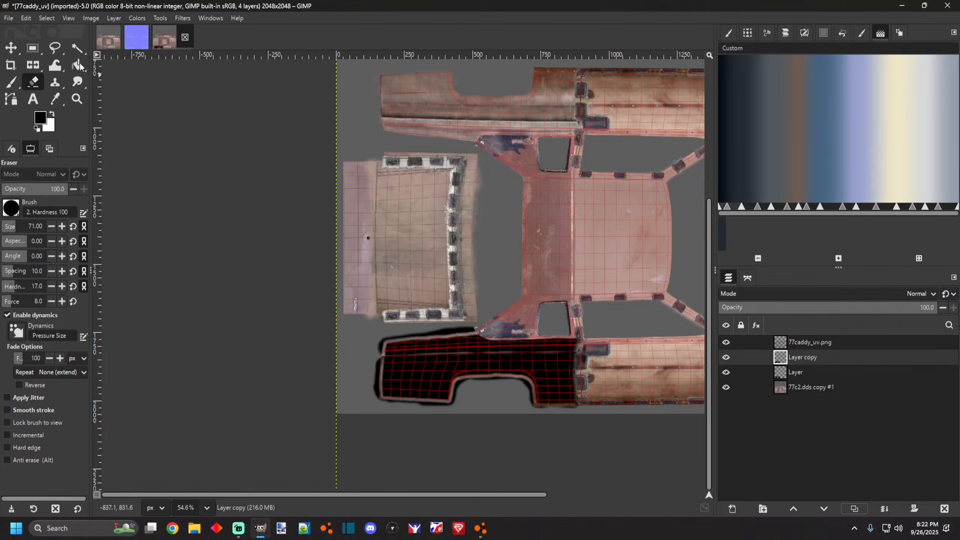
{"action": "left_click", "coordinate": [50, 19]}
{"action": "left_click", "coordinate": [51, 18]}
{"action": "left_click", "coordinate": [33, 66]}
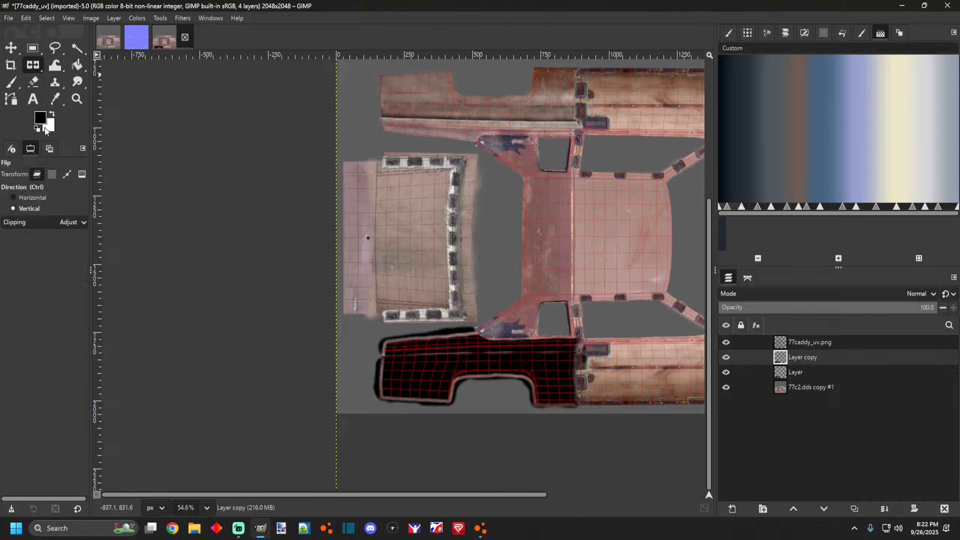
{"action": "left_click", "coordinate": [234, 223]}
Move the flipped copy slightly to line it up with the upper side panel.
{"action": "left_click", "coordinate": [11, 49]}
{"action": "scroll", "coordinate": [457, 82], "scroll_direction": "up", "scroll_amount": 3}
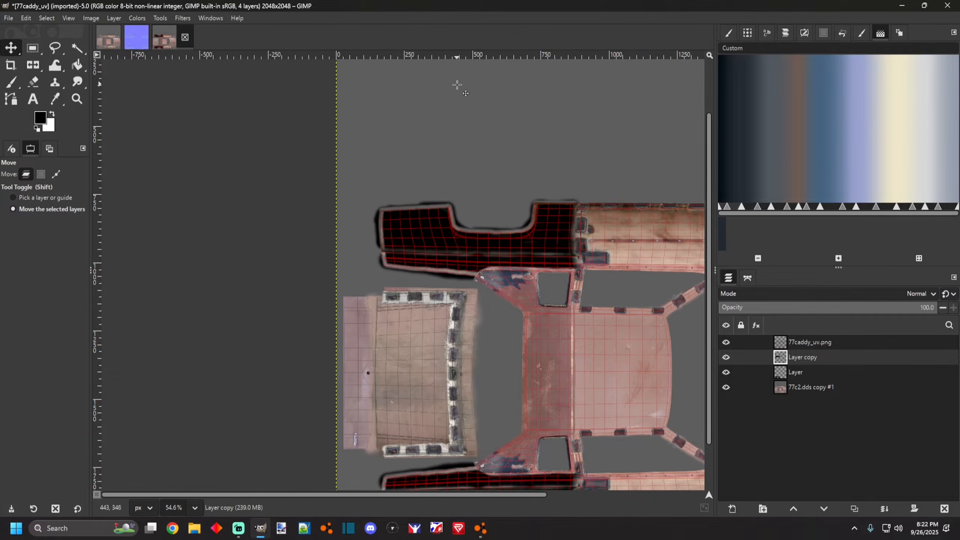
{"action": "scroll", "coordinate": [523, 246], "scroll_direction": "up", "scroll_amount": 3}
{"action": "scroll", "coordinate": [575, 231], "scroll_direction": "up", "scroll_amount": 1}
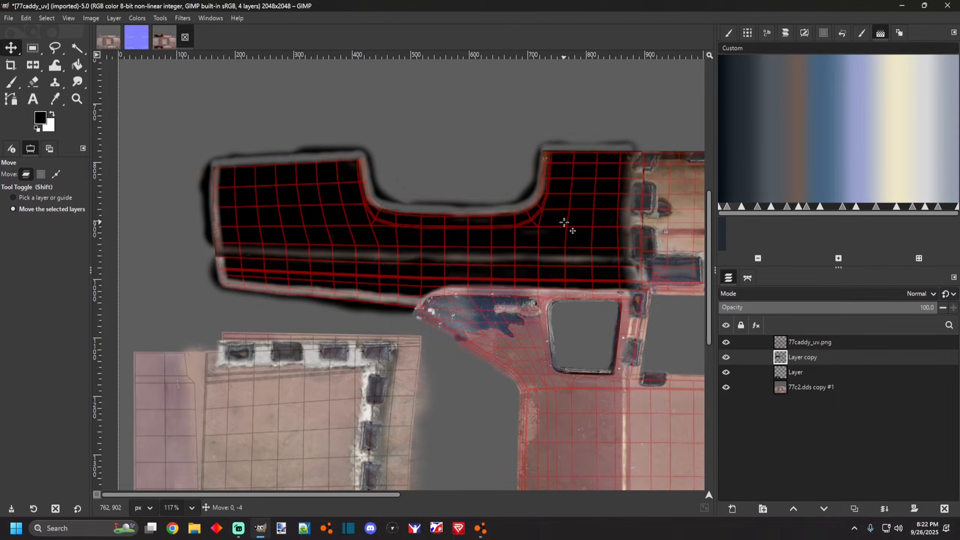
{"action": "left_click_drag", "start_coordinate": [564, 226], "coordinate": [563, 227]}
{"action": "scroll", "coordinate": [478, 226], "scroll_direction": "down", "scroll_amount": 5}
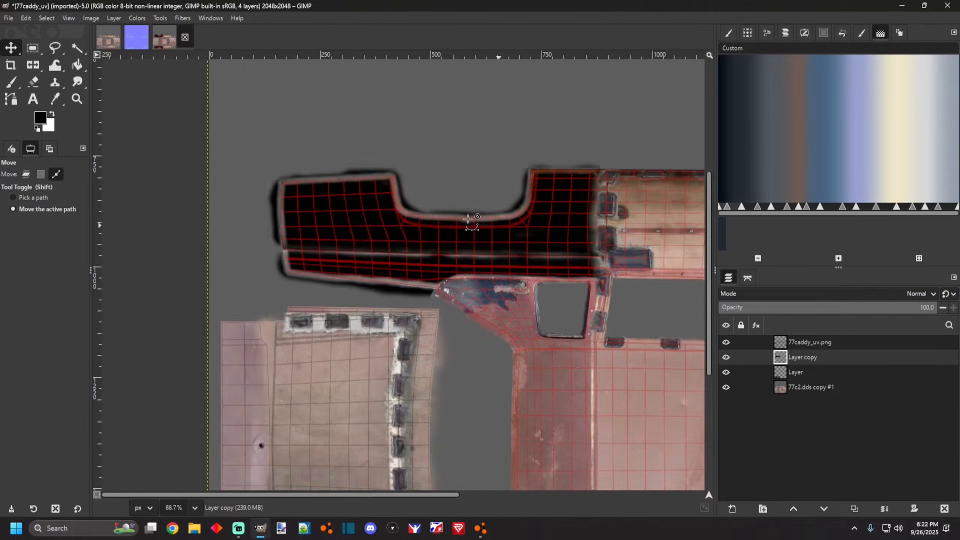
{"action": "scroll", "coordinate": [474, 219], "scroll_direction": "up", "scroll_amount": 5}
{"action": "scroll", "coordinate": [459, 216], "scroll_direction": "down", "scroll_amount": 4}
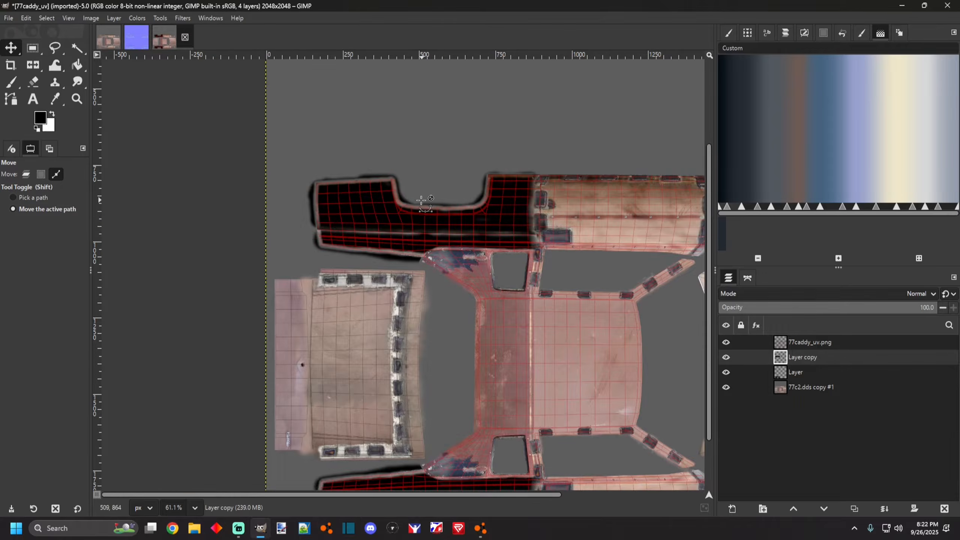
{"action": "scroll", "coordinate": [497, 270], "scroll_direction": "up", "scroll_amount": 4}
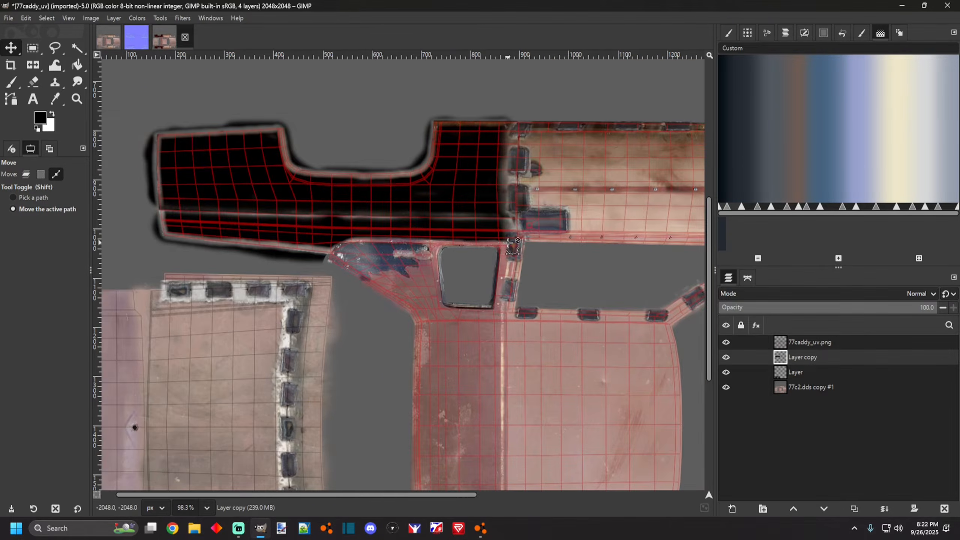
{"action": "scroll", "coordinate": [448, 348], "scroll_direction": "down", "scroll_amount": 6}
{"action": "scroll", "coordinate": [447, 346], "scroll_direction": "up", "scroll_amount": 2}
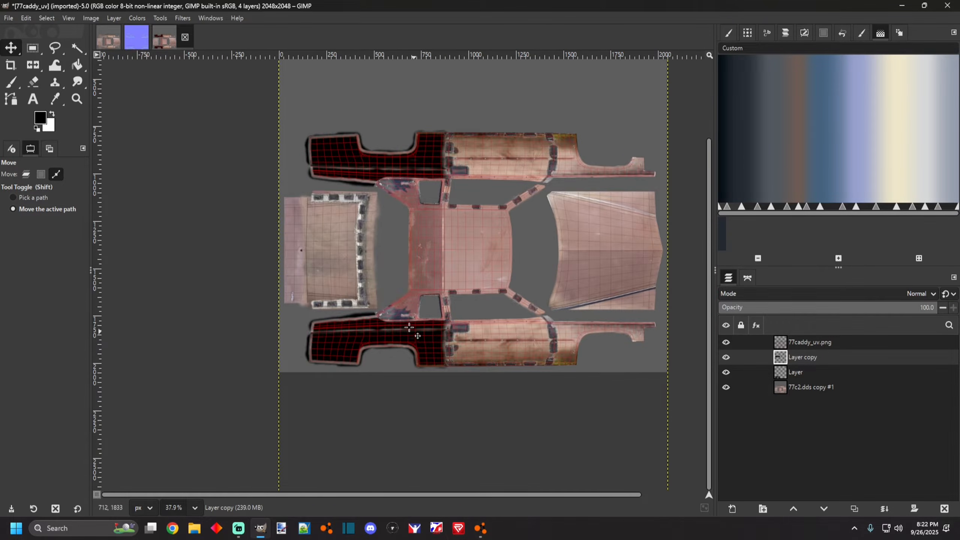
Hide the base texture layer and add a new layer beneath the painted layers.
{"action": "left_click", "coordinate": [726, 387]}
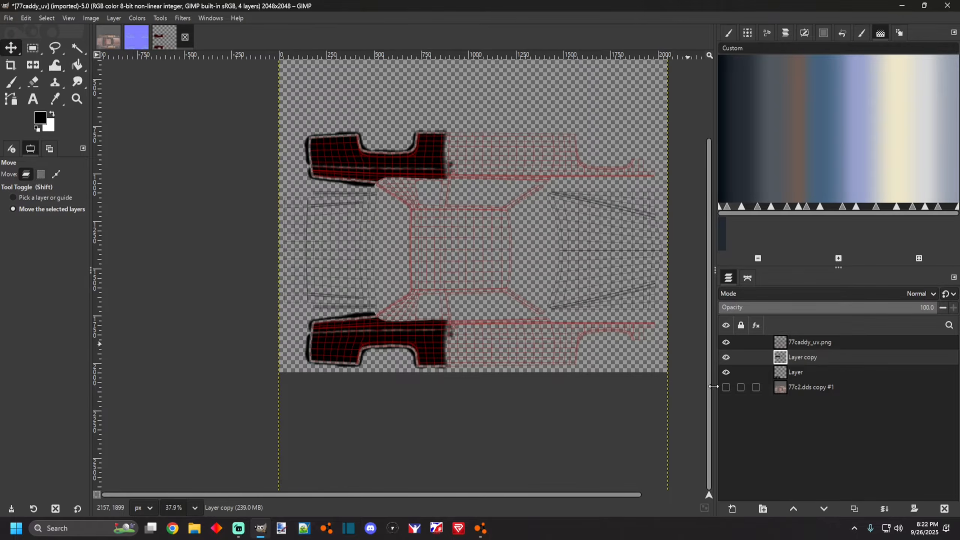
{"action": "scroll", "coordinate": [556, 377], "scroll_direction": "up", "scroll_amount": 2}
{"action": "left_click", "coordinate": [801, 372]}
{"action": "left_click", "coordinate": [732, 508]}
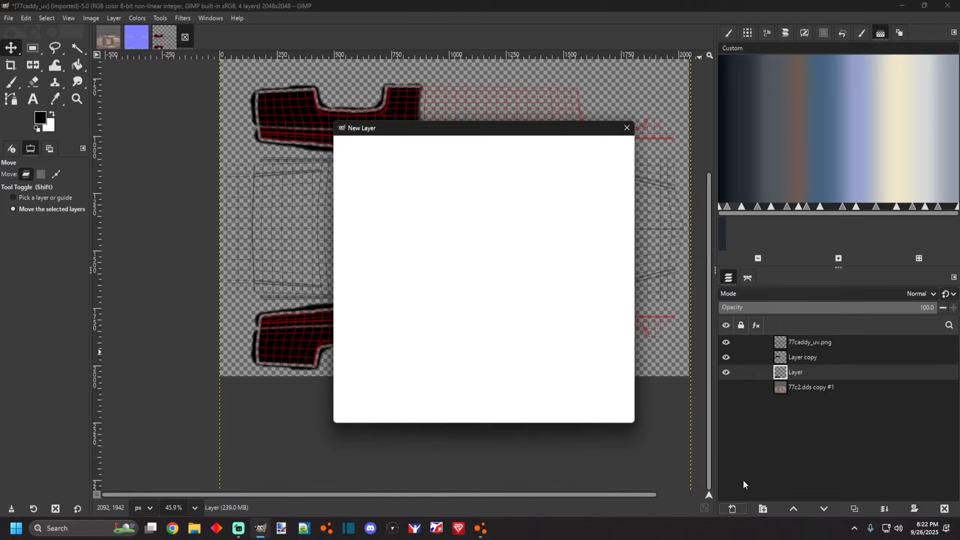
{"action": "left_click", "coordinate": [553, 407]}
{"action": "left_click_drag", "start_coordinate": [787, 374], "coordinate": [786, 391]}
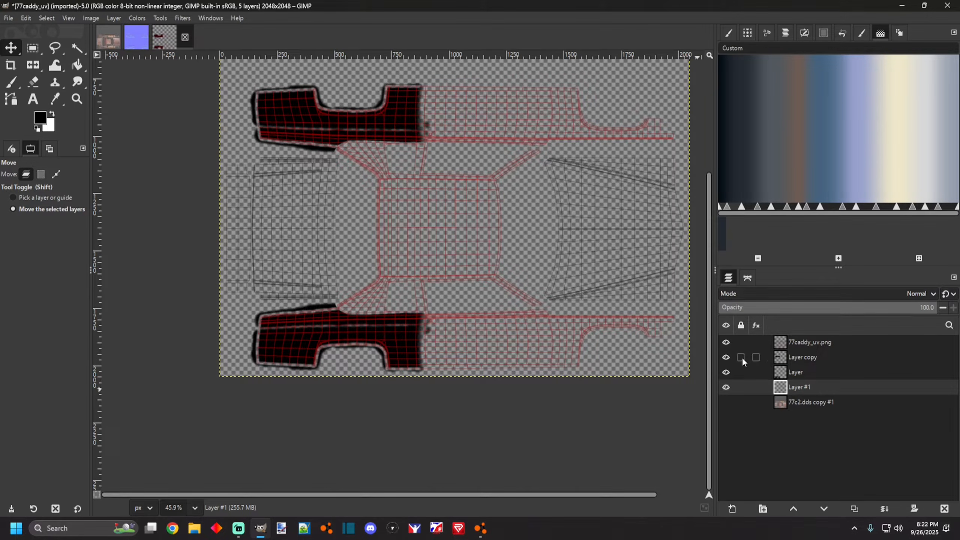
Hide the UV template layer and fill the new layer with white.
{"action": "left_click", "coordinate": [726, 343]}
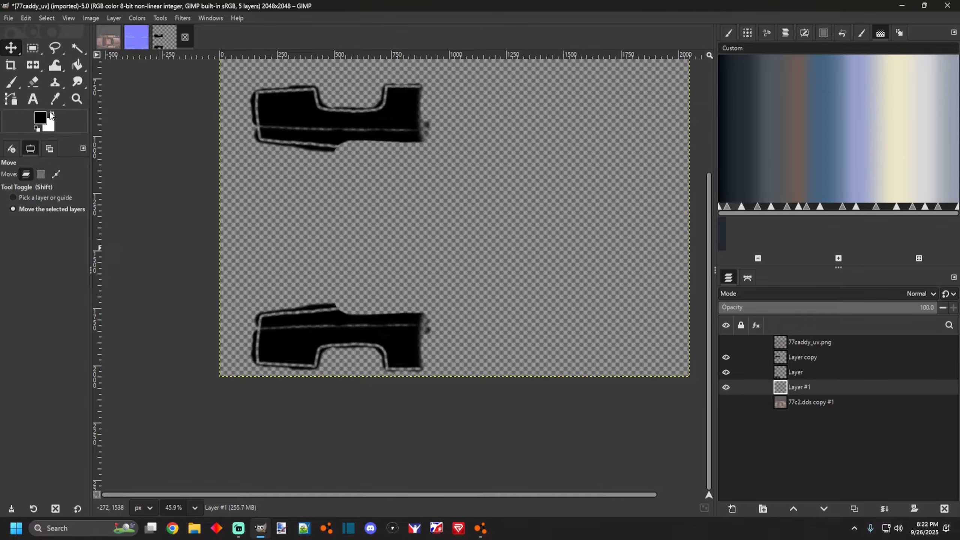
{"action": "left_click", "coordinate": [77, 66]}
{"action": "left_click", "coordinate": [484, 192]}
{"action": "scroll", "coordinate": [507, 325], "scroll_direction": "down", "scroll_amount": 2}
{"action": "scroll", "coordinate": [414, 313], "scroll_direction": "up", "scroll_amount": 4}
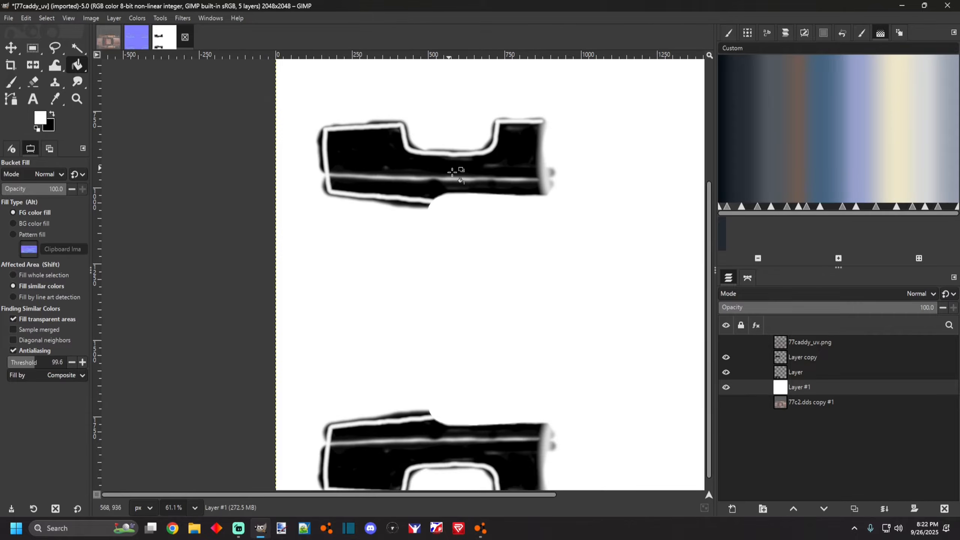
{"action": "scroll", "coordinate": [442, 317], "scroll_direction": "down", "scroll_amount": 1}
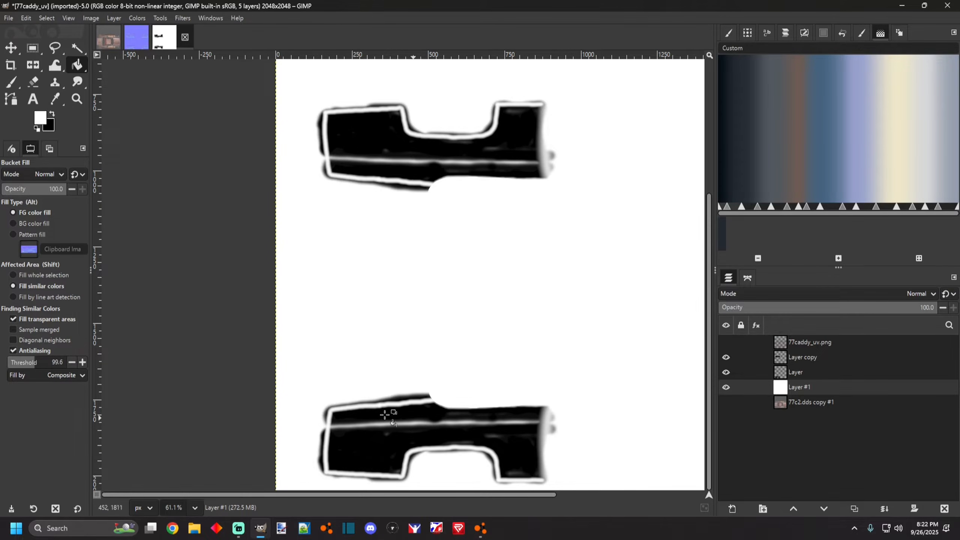
Merge the two painted side-panel layers down into the white layer.
{"action": "left_click", "coordinate": [13, 86]}
{"action": "scroll", "coordinate": [376, 423], "scroll_direction": "up", "scroll_amount": 2}
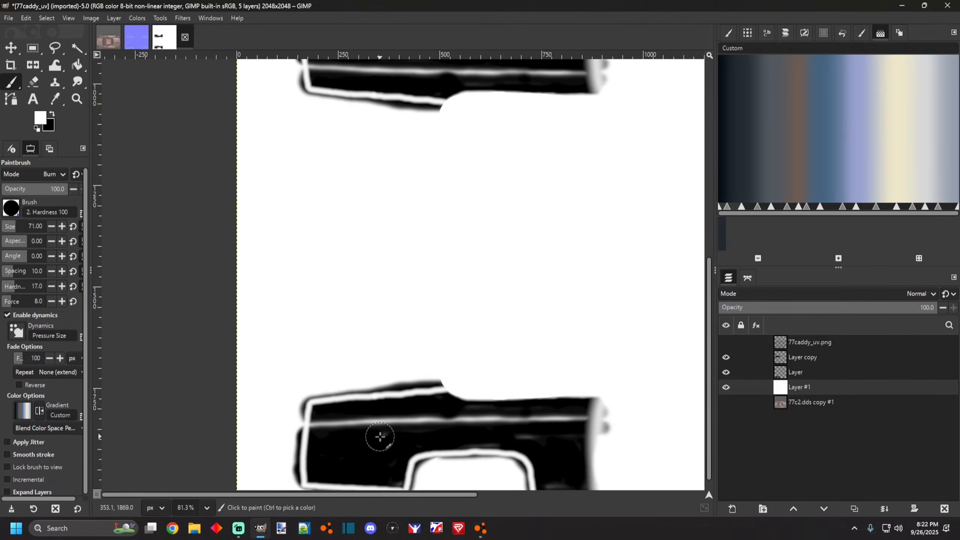
{"action": "scroll", "coordinate": [440, 392], "scroll_direction": "down", "scroll_amount": 3}
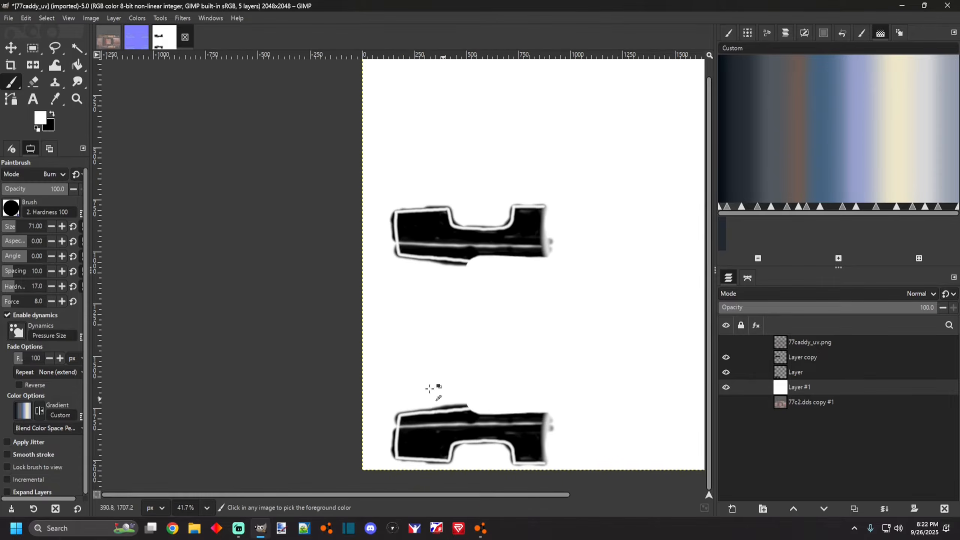
{"action": "scroll", "coordinate": [581, 401], "scroll_direction": "up", "scroll_amount": 2}
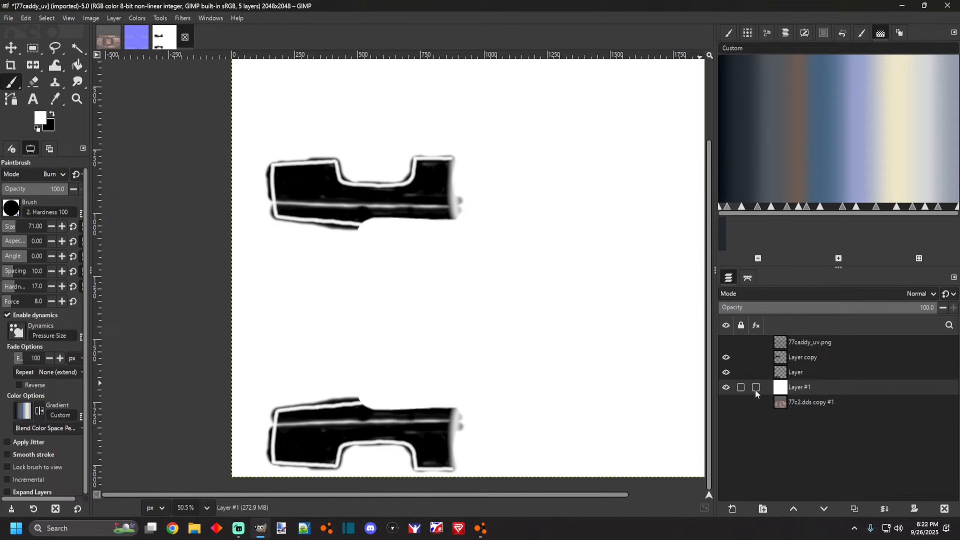
{"action": "scroll", "coordinate": [597, 370], "scroll_direction": "down", "scroll_amount": 2}
{"action": "scroll", "coordinate": [521, 443], "scroll_direction": "up", "scroll_amount": 1}
{"action": "scroll", "coordinate": [181, 377], "scroll_direction": "up", "scroll_amount": 1}
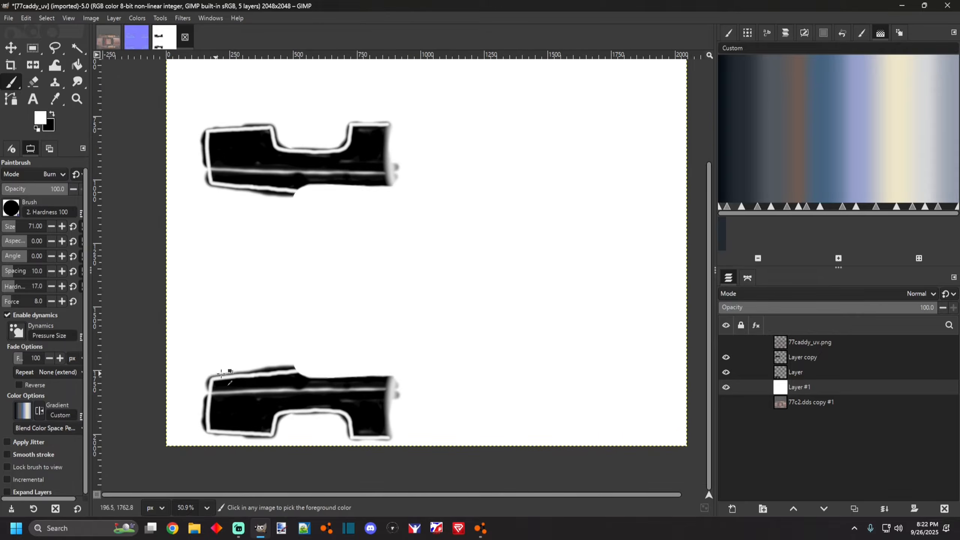
{"action": "scroll", "coordinate": [226, 83], "scroll_direction": "down", "scroll_amount": 2}
{"action": "left_click", "coordinate": [786, 360]}
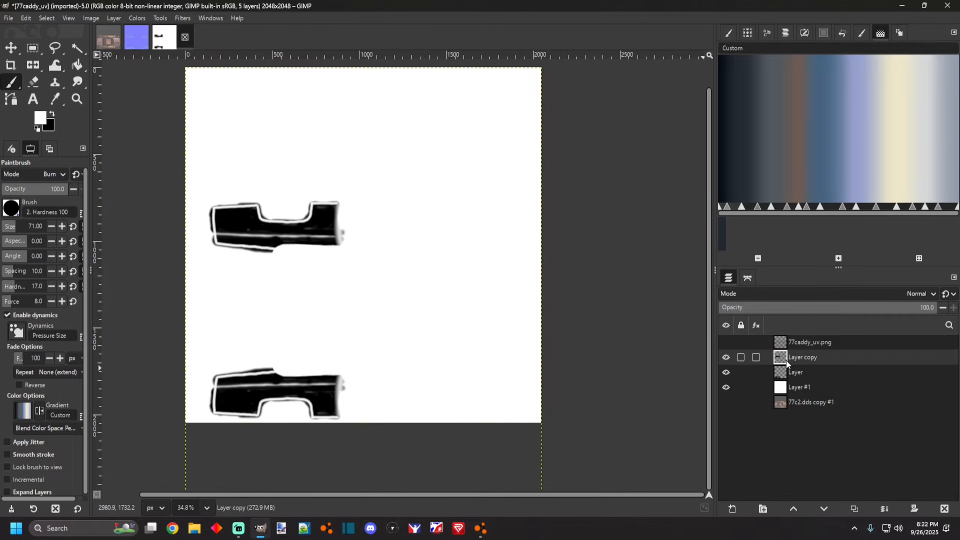
{"action": "left_click", "coordinate": [884, 509]}
{"action": "left_click", "coordinate": [884, 509]}
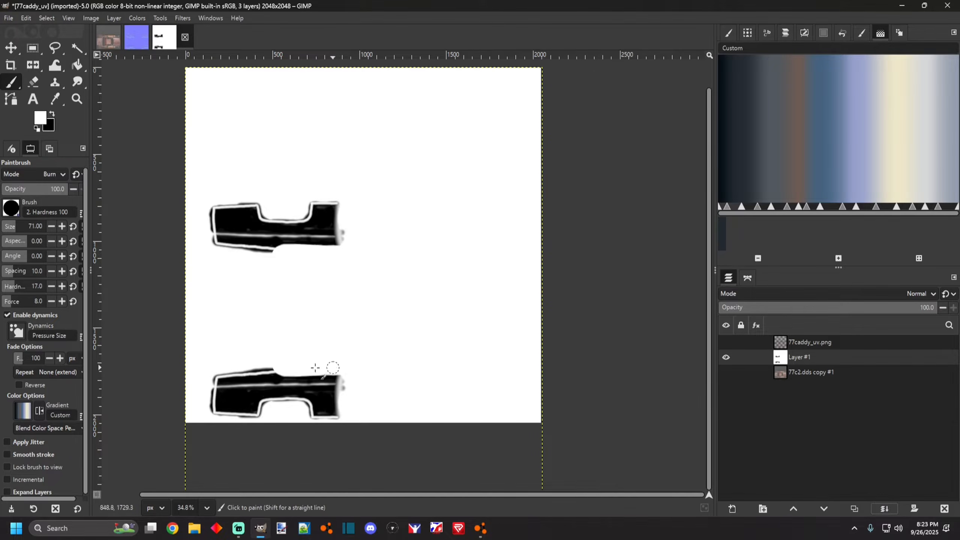
Apply the Normal Map filter to the merged layer and enable Flip Y.
{"action": "scroll", "coordinate": [363, 419], "scroll_direction": "down", "scroll_amount": 5}
{"action": "scroll", "coordinate": [182, 368], "scroll_direction": "up", "scroll_amount": 6}
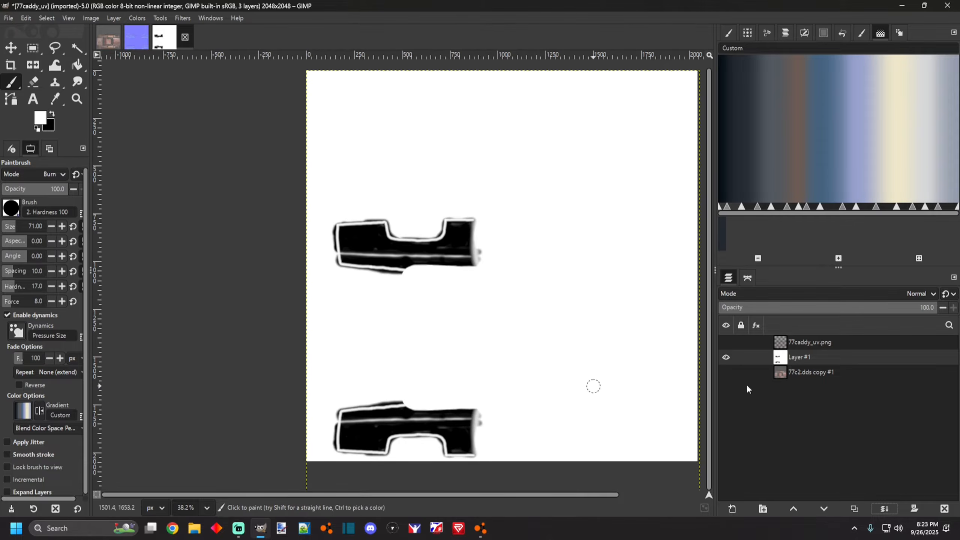
{"action": "scroll", "coordinate": [286, 339], "scroll_direction": "down", "scroll_amount": 3}
{"action": "scroll", "coordinate": [286, 340], "scroll_direction": "up", "scroll_amount": 2}
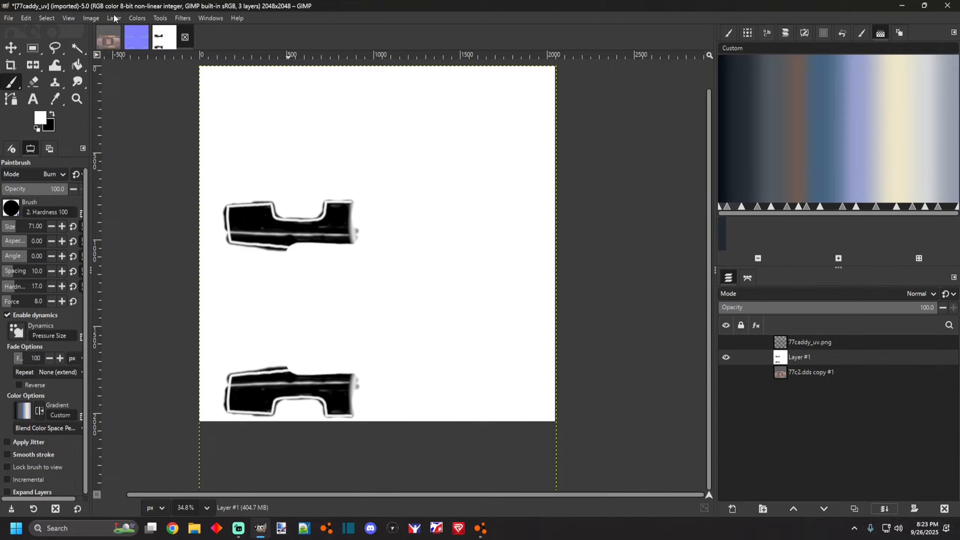
{"action": "left_click", "coordinate": [159, 18]}
{"action": "mouse_move", "coordinate": [194, 141]}
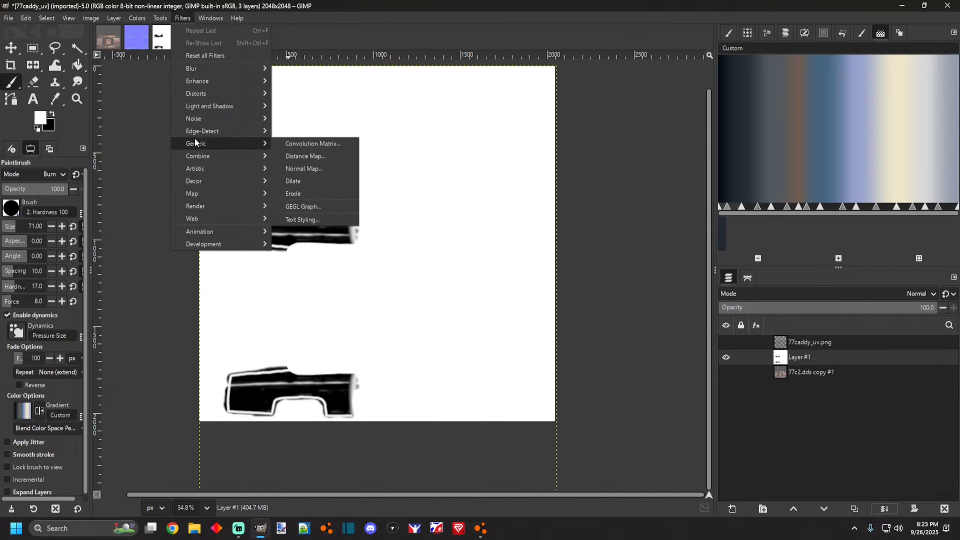
{"action": "left_click", "coordinate": [295, 169]}
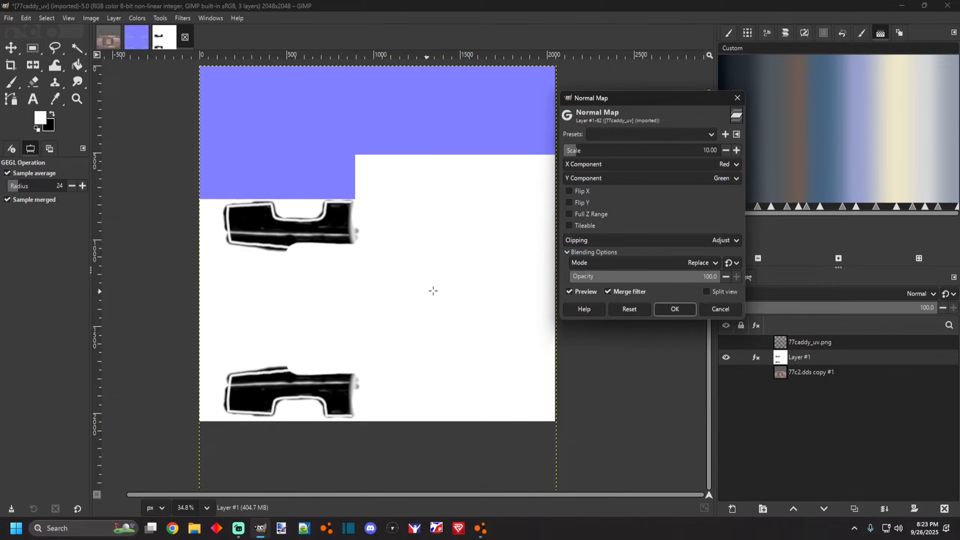
{"action": "scroll", "coordinate": [265, 372], "scroll_direction": "up", "scroll_amount": 2}
{"action": "scroll", "coordinate": [253, 194], "scroll_direction": "up", "scroll_amount": 1}
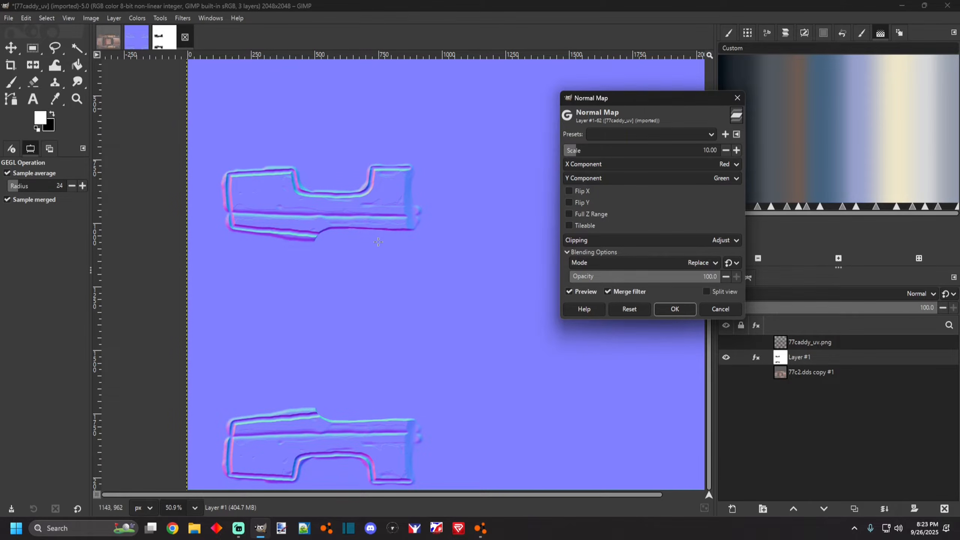
{"action": "scroll", "coordinate": [321, 308], "scroll_direction": "down", "scroll_amount": 4}
{"action": "scroll", "coordinate": [286, 379], "scroll_direction": "up", "scroll_amount": 7}
{"action": "scroll", "coordinate": [276, 361], "scroll_direction": "down", "scroll_amount": 1}
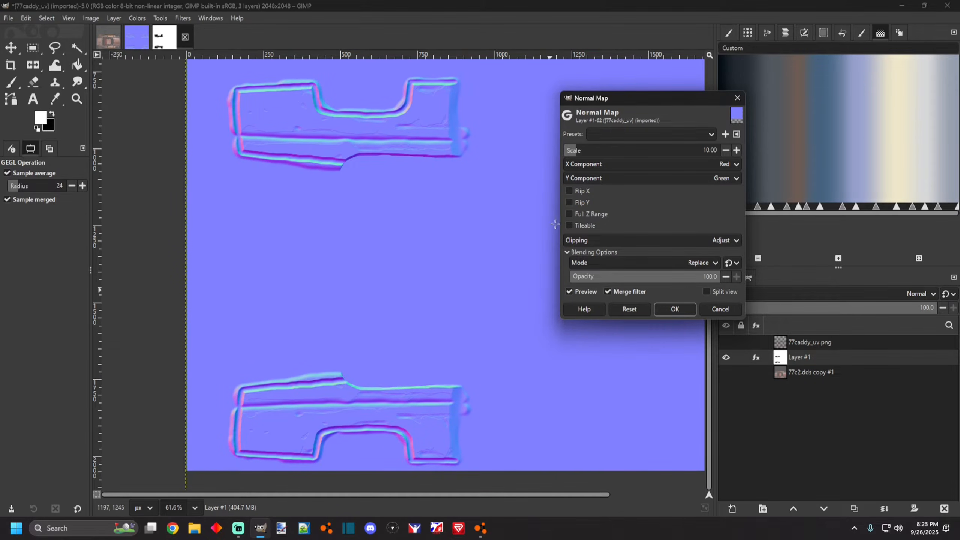
{"action": "left_click", "coordinate": [569, 201]}
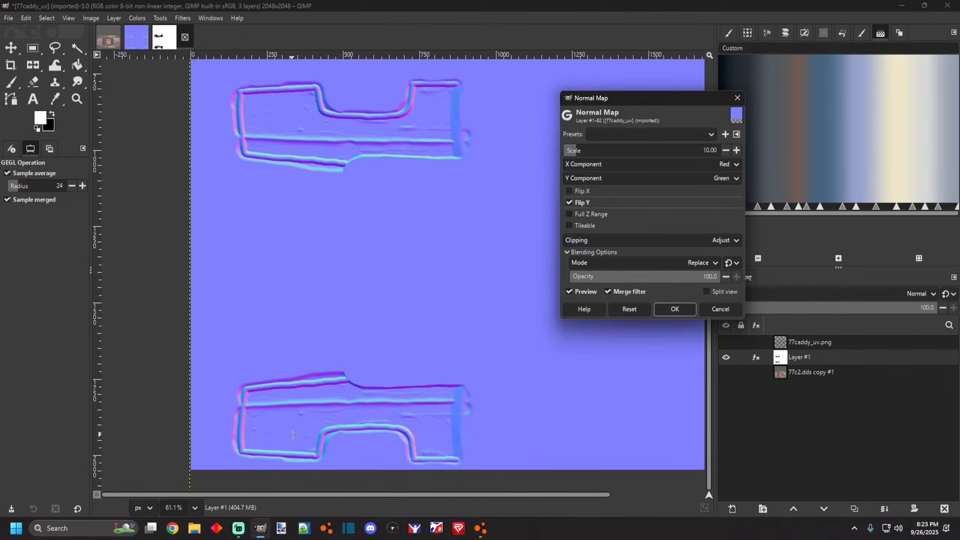
Set the normal map scale to about 11.01 and apply the filter.
{"action": "scroll", "coordinate": [285, 424], "scroll_direction": "up", "scroll_amount": 3}
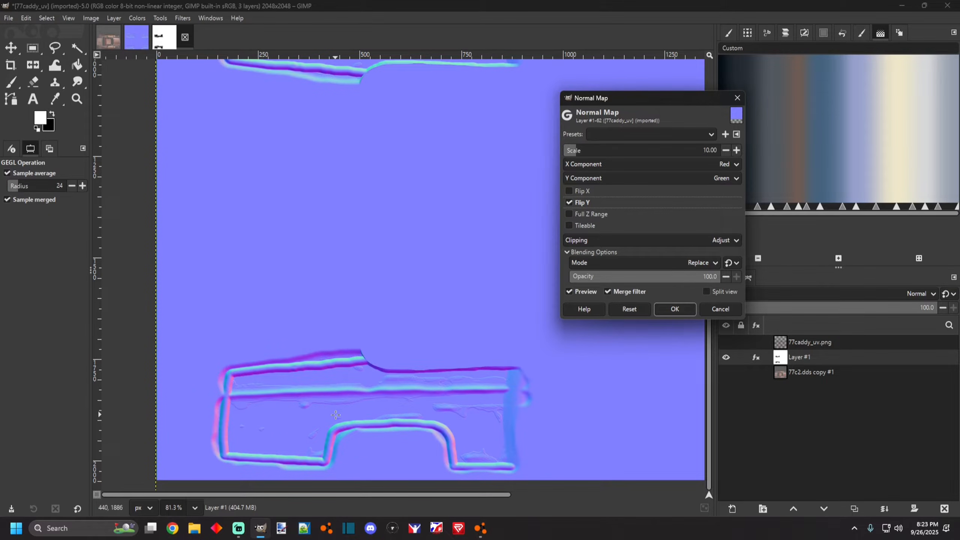
{"action": "left_click", "coordinate": [570, 152]}
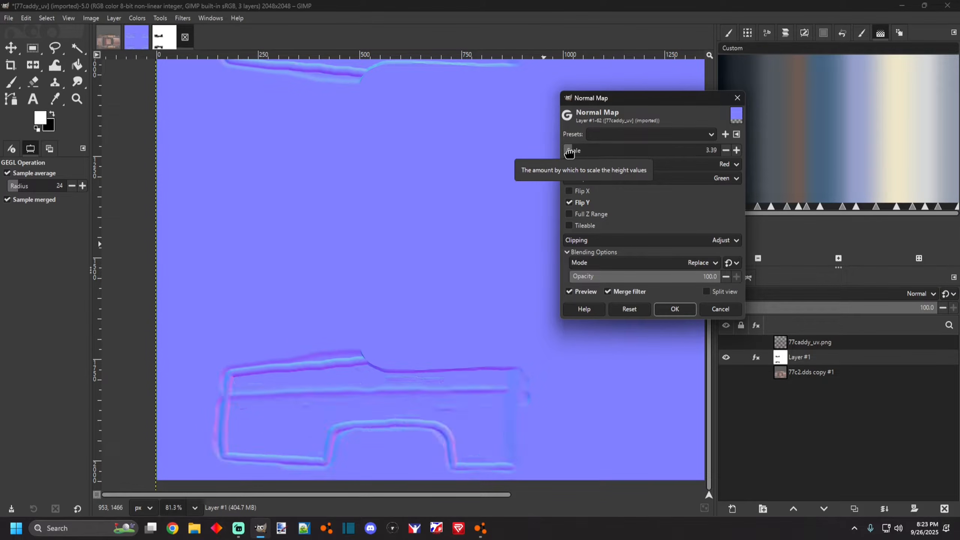
{"action": "left_click_drag", "start_coordinate": [570, 152], "coordinate": [573, 151]}
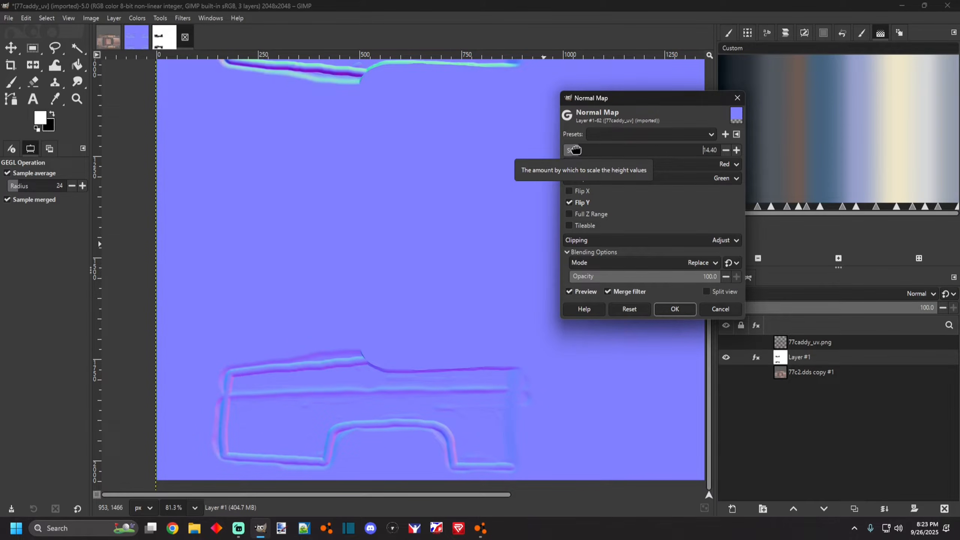
{"action": "left_click_drag", "start_coordinate": [575, 151], "coordinate": [571, 155]}
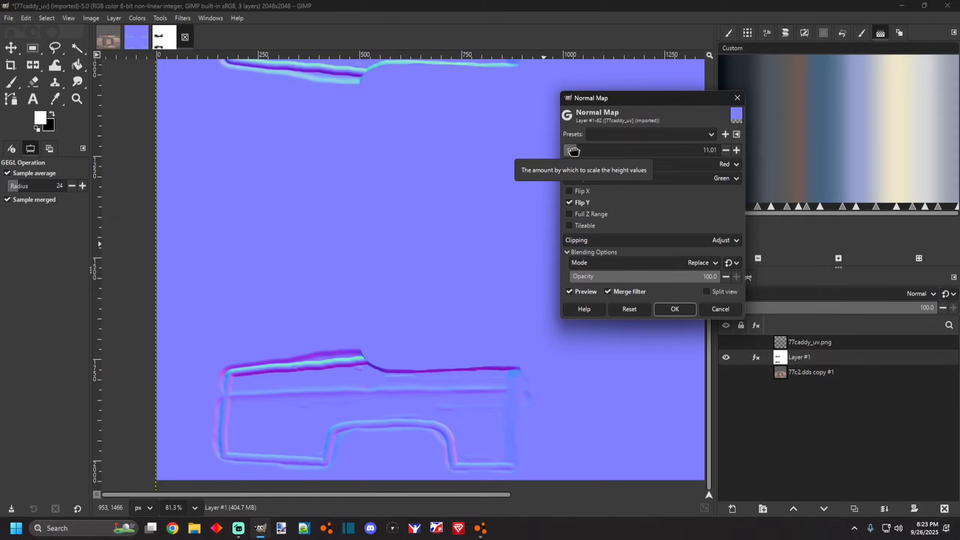
{"action": "scroll", "coordinate": [397, 352], "scroll_direction": "down", "scroll_amount": 1}
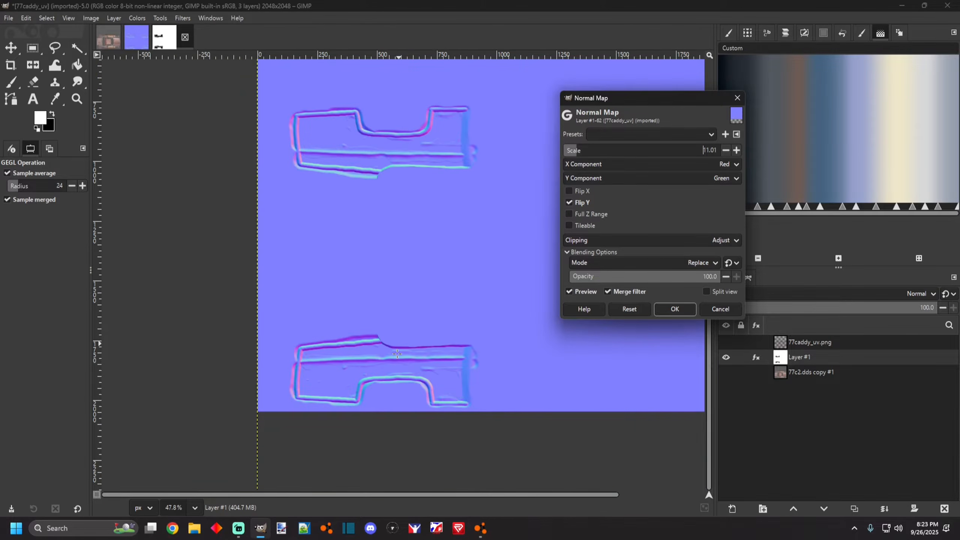
{"action": "scroll", "coordinate": [267, 385], "scroll_direction": "up", "scroll_amount": 2}
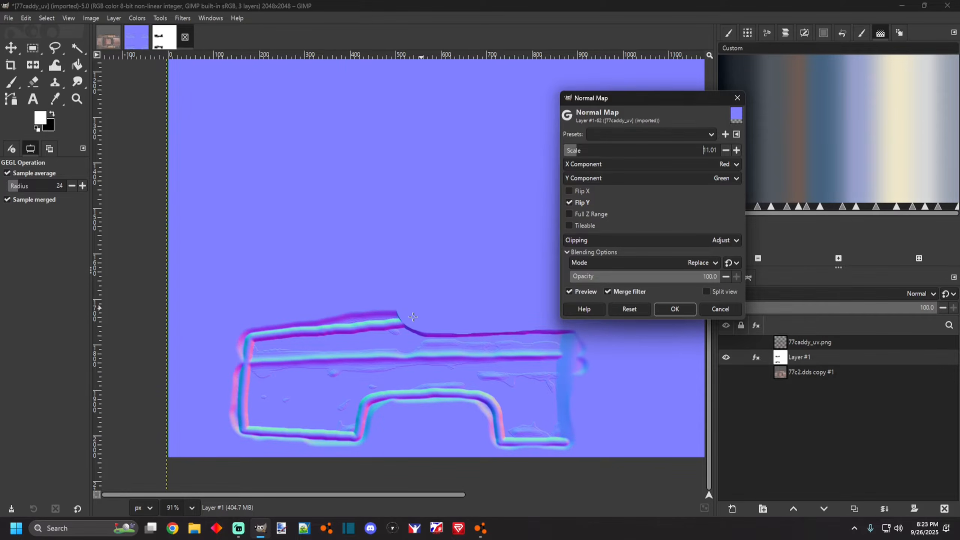
{"action": "scroll", "coordinate": [417, 312], "scroll_direction": "down", "scroll_amount": 4}
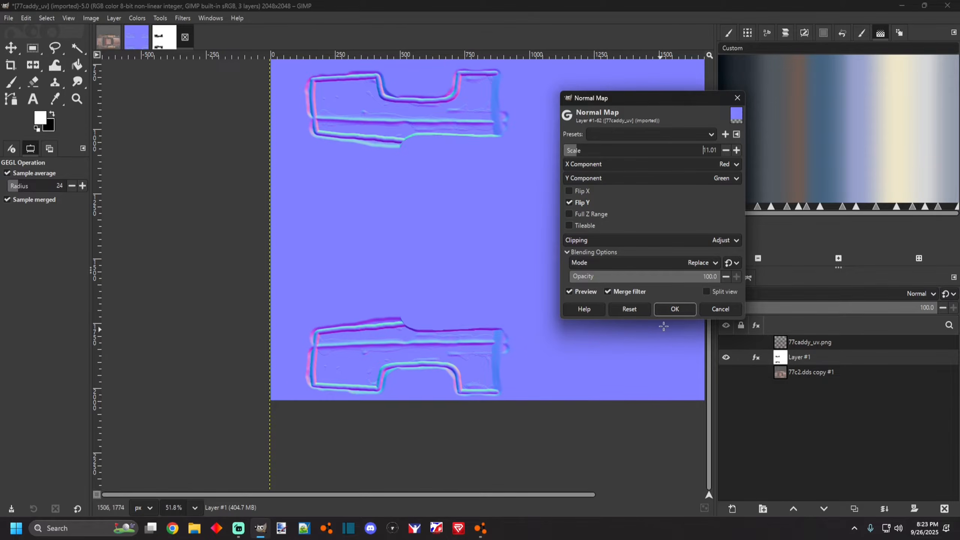
{"action": "left_click", "coordinate": [672, 309]}
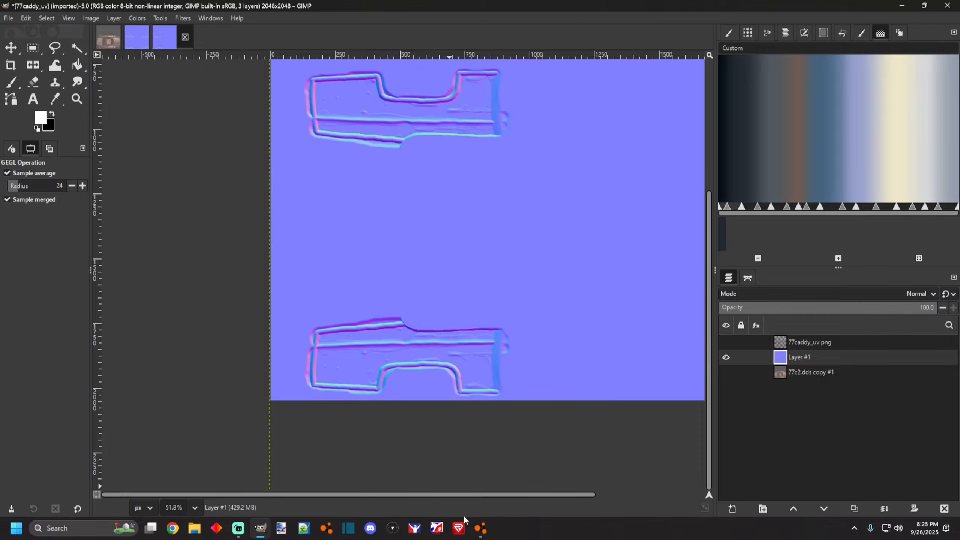
{"action": "left_click", "coordinate": [481, 533]}
{"action": "left_click", "coordinate": [260, 530]}
{"action": "scroll", "coordinate": [380, 303], "scroll_direction": "up", "scroll_amount": 2}
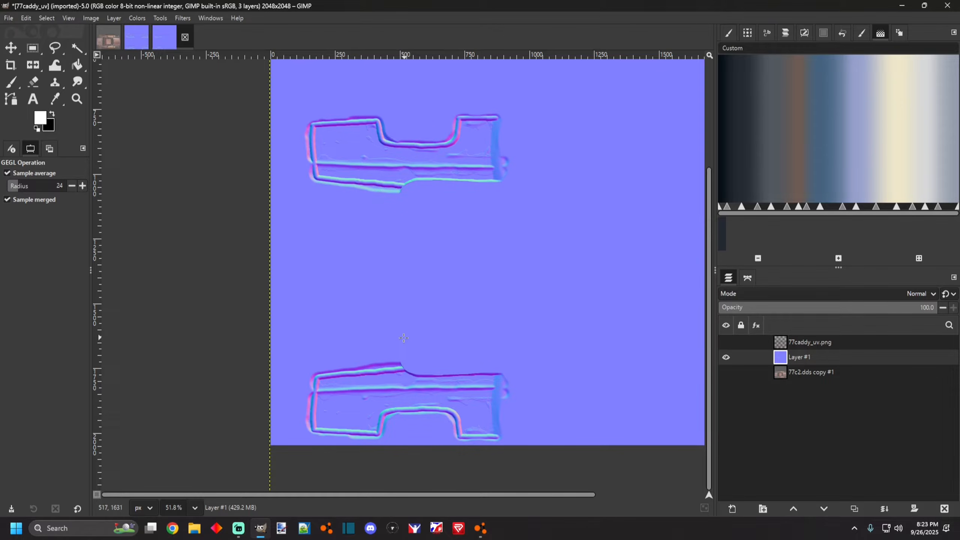
{"action": "scroll", "coordinate": [404, 338], "scroll_direction": "down", "scroll_amount": 1}
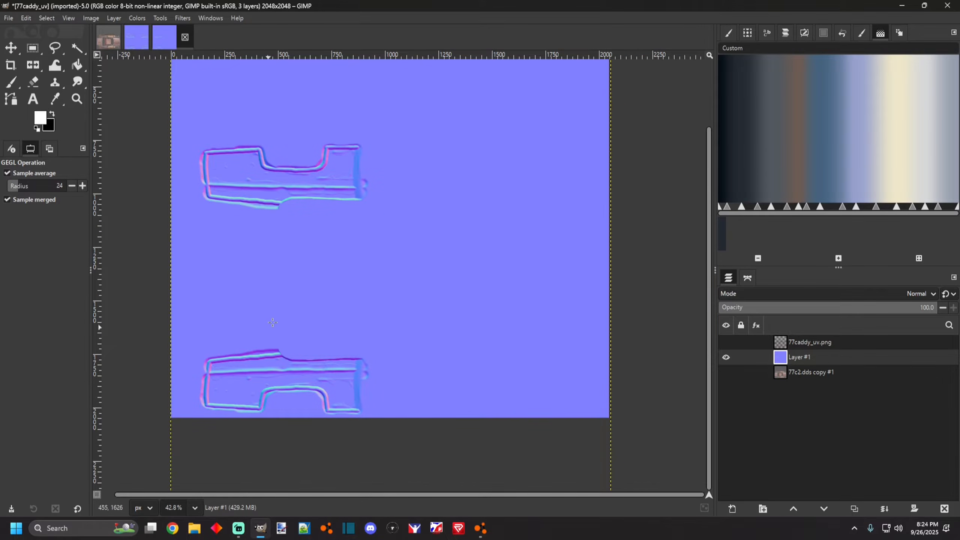
In the metric caddy plates image, fuzzy-select the black plate strip along the door seam of the side panel.
{"action": "left_click", "coordinate": [106, 44]}
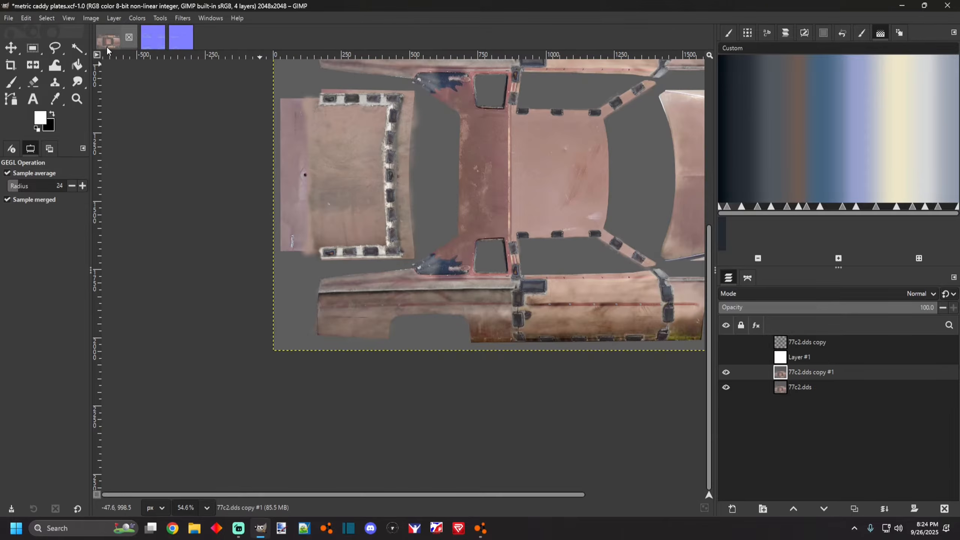
{"action": "scroll", "coordinate": [583, 249], "scroll_direction": "up", "scroll_amount": 2}
{"action": "scroll", "coordinate": [346, 296], "scroll_direction": "up", "scroll_amount": 1}
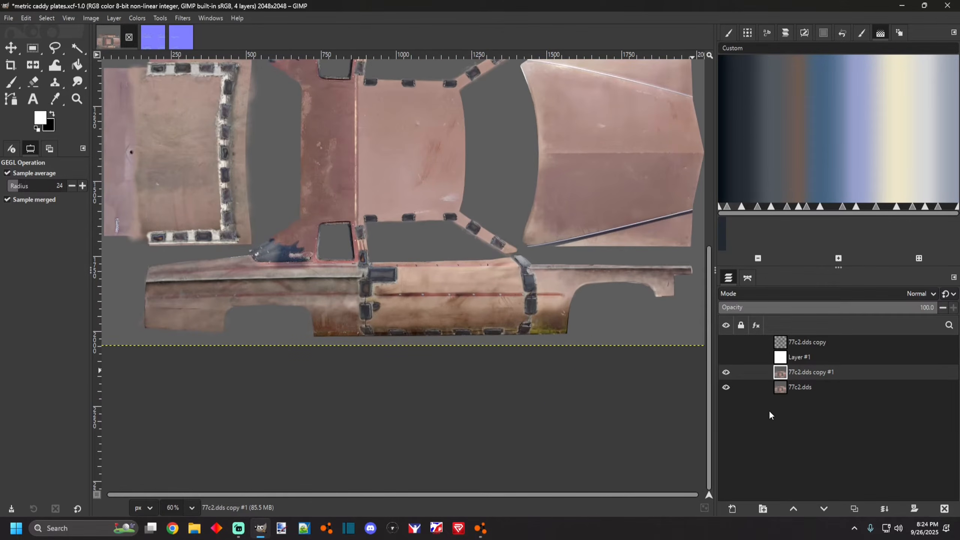
{"action": "scroll", "coordinate": [314, 321], "scroll_direction": "up", "scroll_amount": 1}
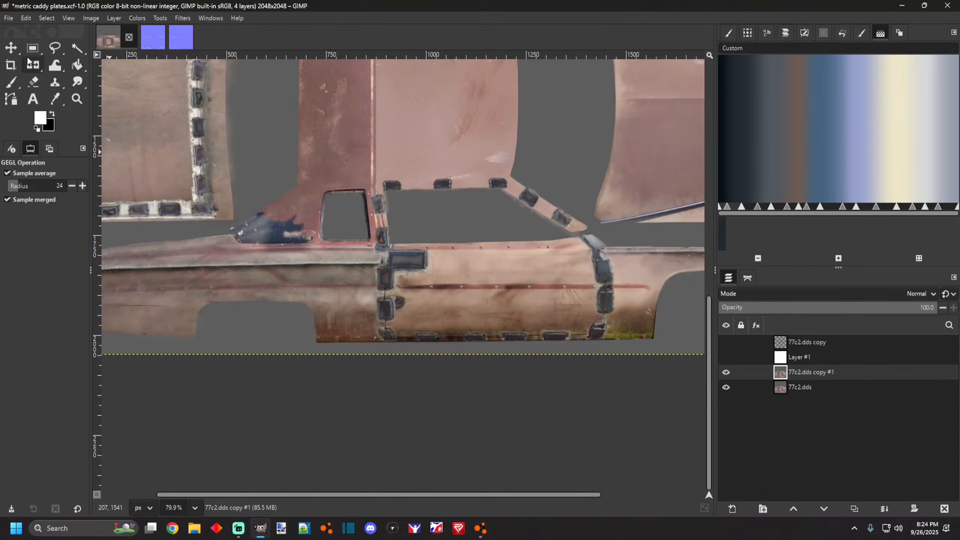
{"action": "left_click", "coordinate": [77, 48]}
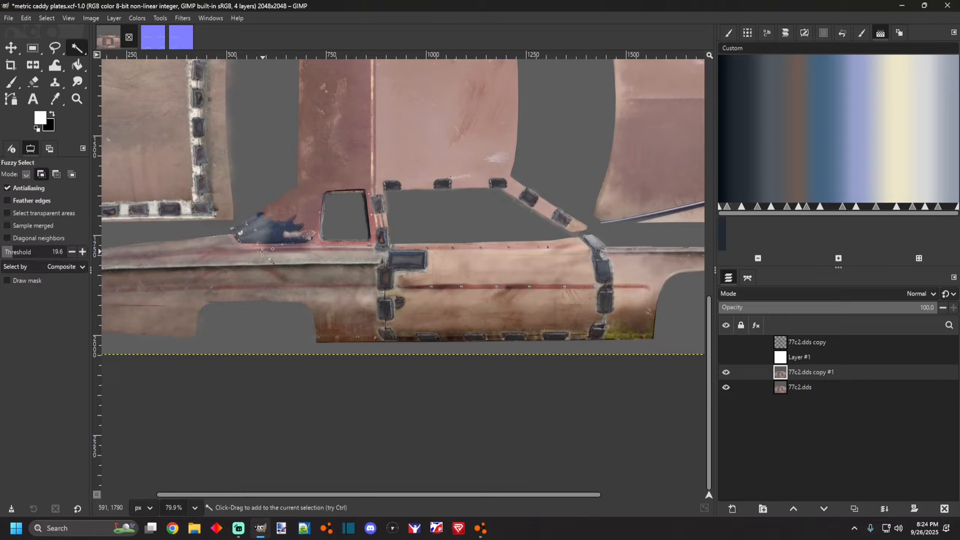
{"action": "left_click", "coordinate": [26, 201]}
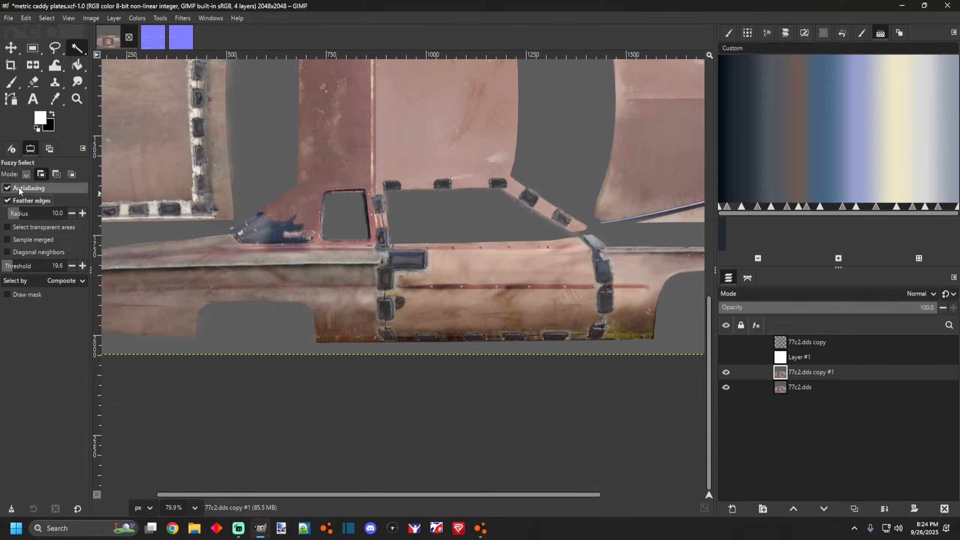
{"action": "left_click", "coordinate": [22, 200]}
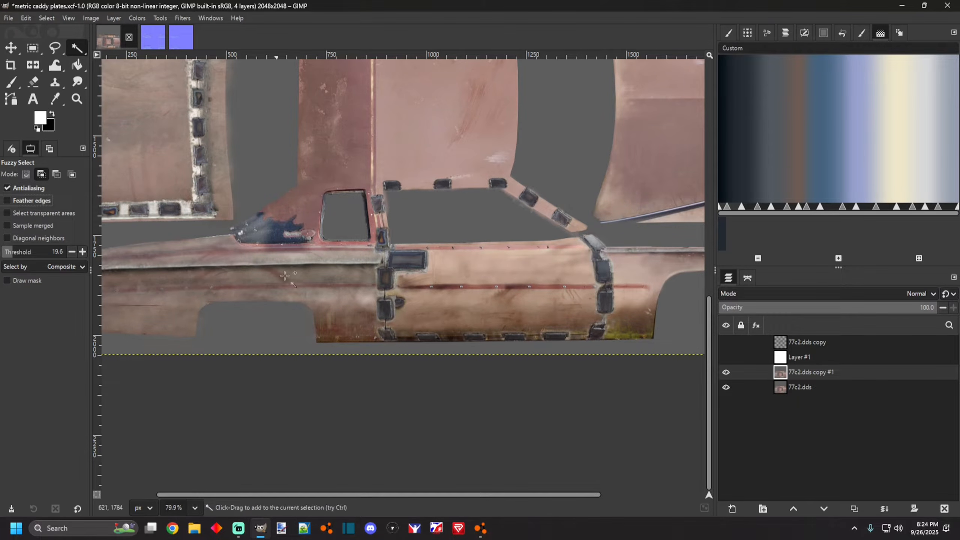
{"action": "scroll", "coordinate": [359, 290], "scroll_direction": "up", "scroll_amount": 2}
{"action": "left_click", "coordinate": [391, 277]}
{"action": "scroll", "coordinate": [386, 310], "scroll_direction": "up", "scroll_amount": 3}
{"action": "left_click", "coordinate": [392, 315]}
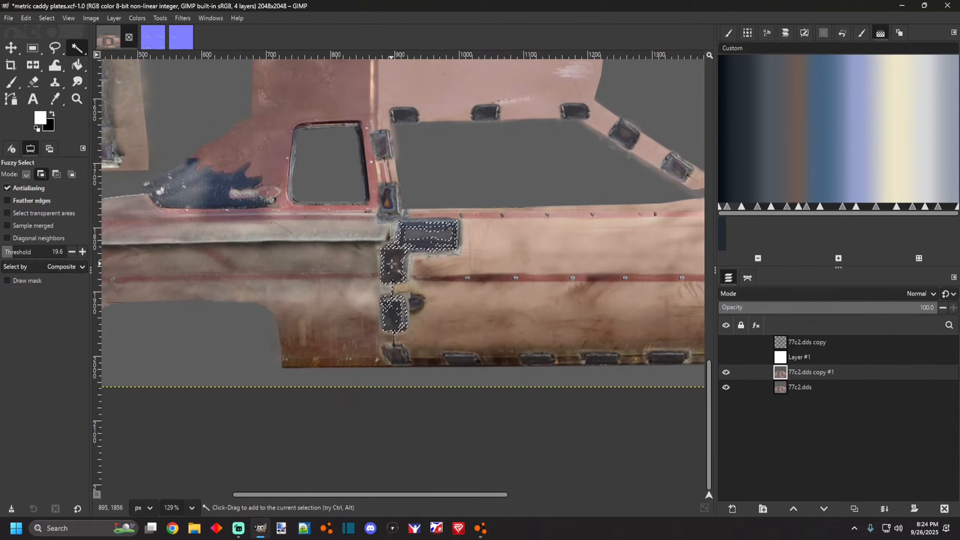
{"action": "left_click", "coordinate": [394, 315]}
{"action": "left_click", "coordinate": [396, 356]}
{"action": "key", "text": "ctrl+z"}
{"action": "left_click", "coordinate": [388, 210]}
{"action": "scroll", "coordinate": [389, 212], "scroll_direction": "down", "scroll_amount": 3}
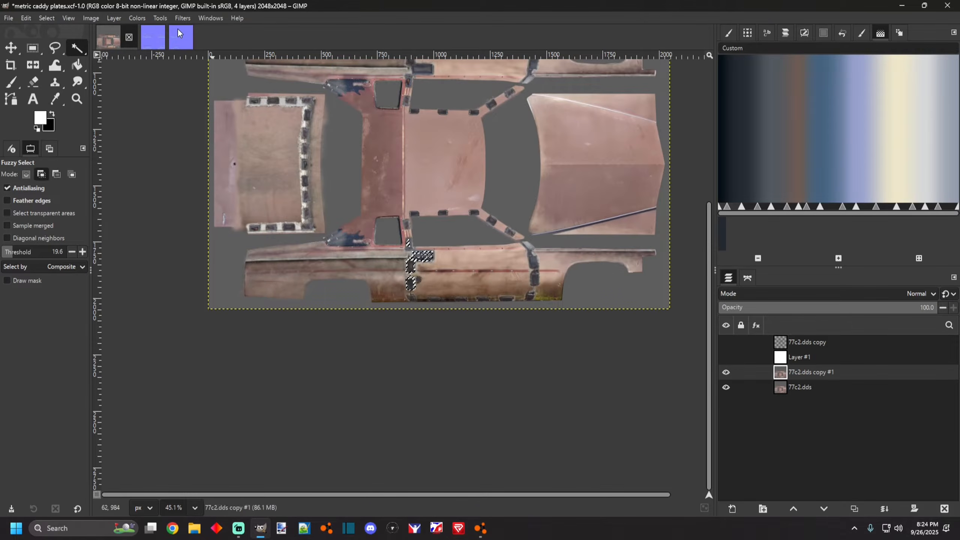
Hide the normal map layer in the 77caddy_uv image and bring that image into the M99MetricCaddy4normalmap file as a new layer.
{"action": "left_click", "coordinate": [174, 42]}
{"action": "left_click", "coordinate": [146, 44]}
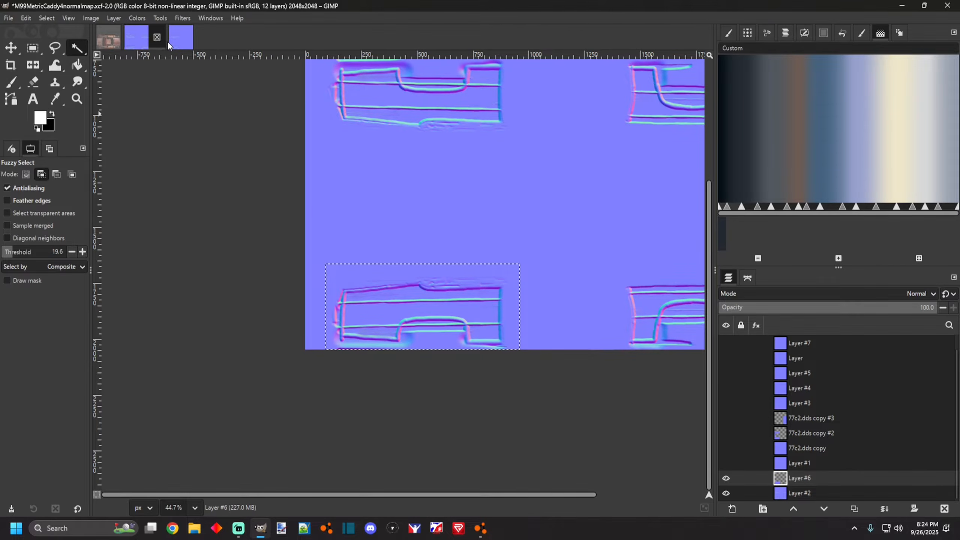
{"action": "left_click", "coordinate": [177, 45]}
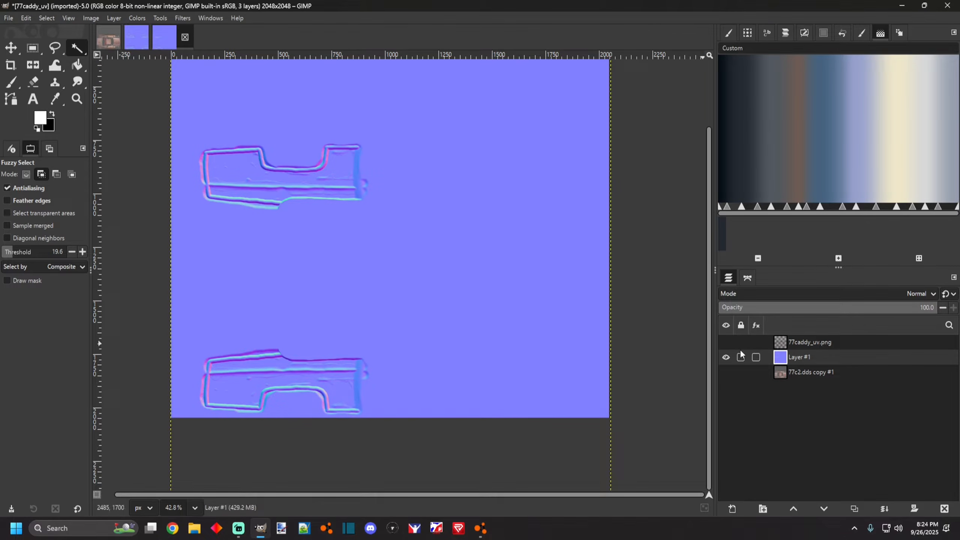
{"action": "left_click", "coordinate": [725, 357]}
{"action": "left_click", "coordinate": [724, 341]}
{"action": "left_click", "coordinate": [724, 342]}
{"action": "left_click", "coordinate": [724, 374]}
{"action": "left_click", "coordinate": [724, 374]}
{"action": "left_click", "coordinate": [137, 38]}
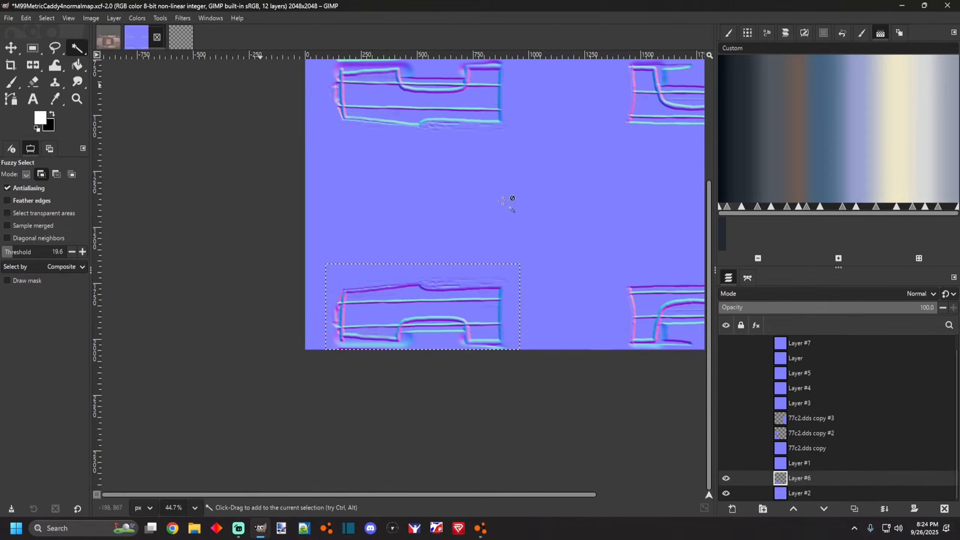
{"action": "scroll", "coordinate": [780, 418], "scroll_direction": "up", "scroll_amount": 1}
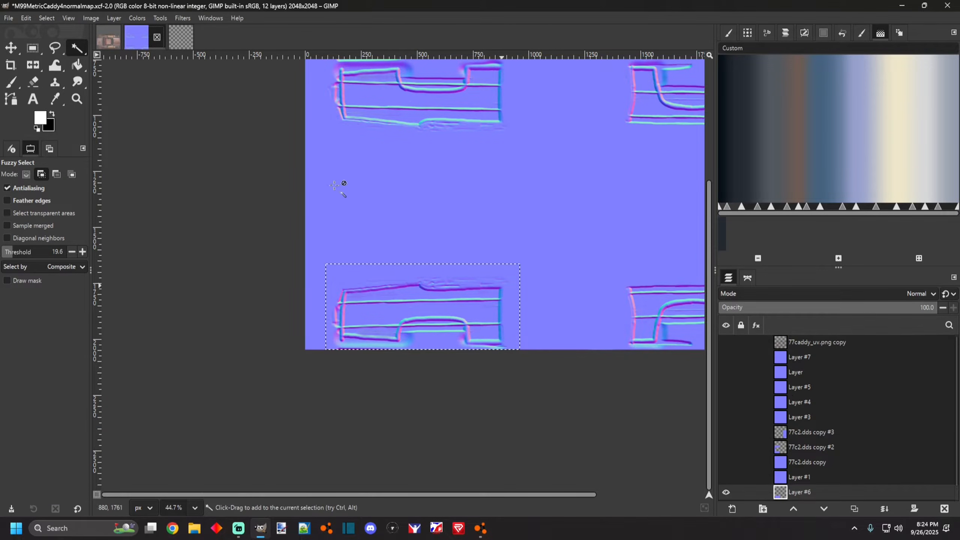
In the metric caddy plates image, adjust layer visibility so the 77c2.dds copy #1 layer is hidden.
{"action": "left_click", "coordinate": [118, 44]}
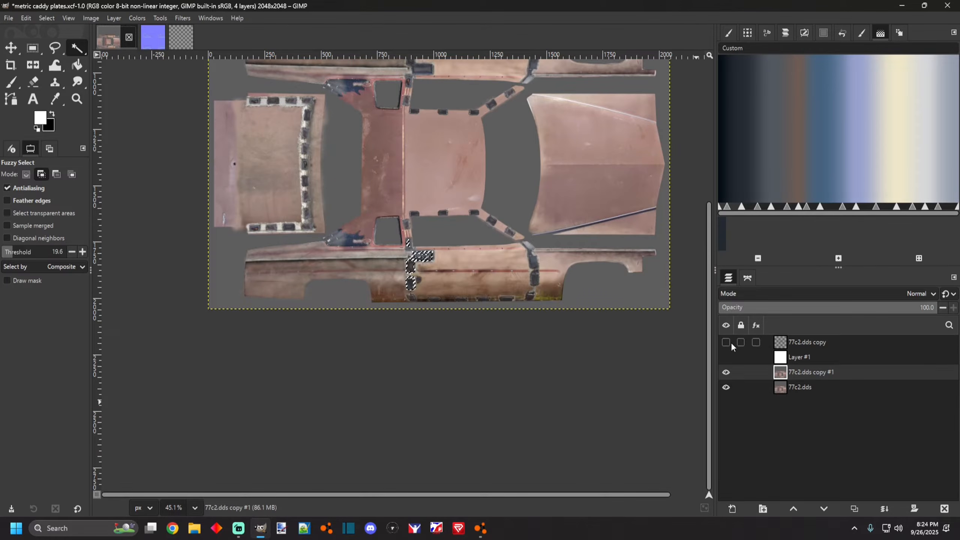
{"action": "left_click", "coordinate": [725, 357]}
{"action": "left_click", "coordinate": [726, 357]}
{"action": "left_click", "coordinate": [726, 372]}
In the 77caddy_uv image, toggle visibility of the template, normal map and 77c2.dds copy #1 layers.
{"action": "left_click", "coordinate": [177, 45]}
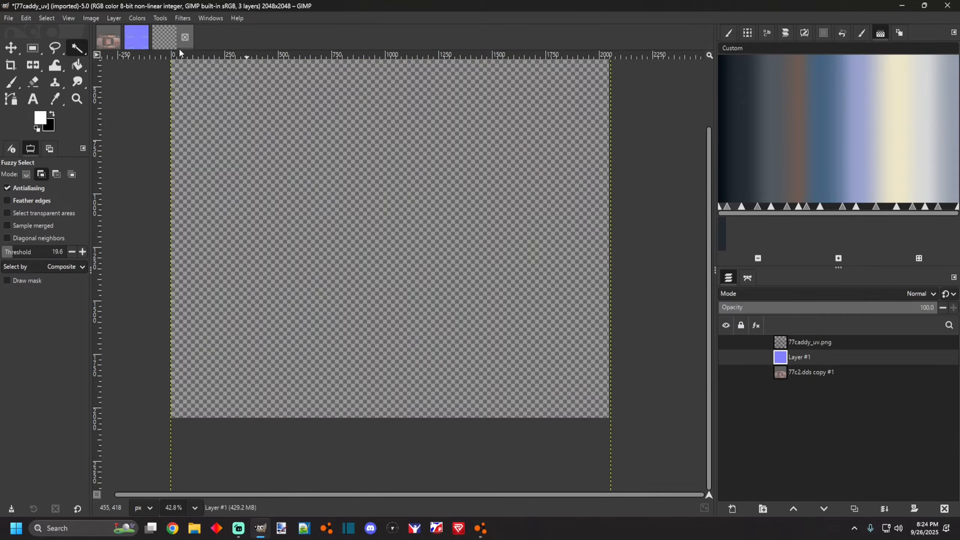
{"action": "left_click", "coordinate": [782, 346]}
{"action": "left_click", "coordinate": [725, 342]}
{"action": "left_click", "coordinate": [726, 342]}
{"action": "left_click", "coordinate": [726, 357]}
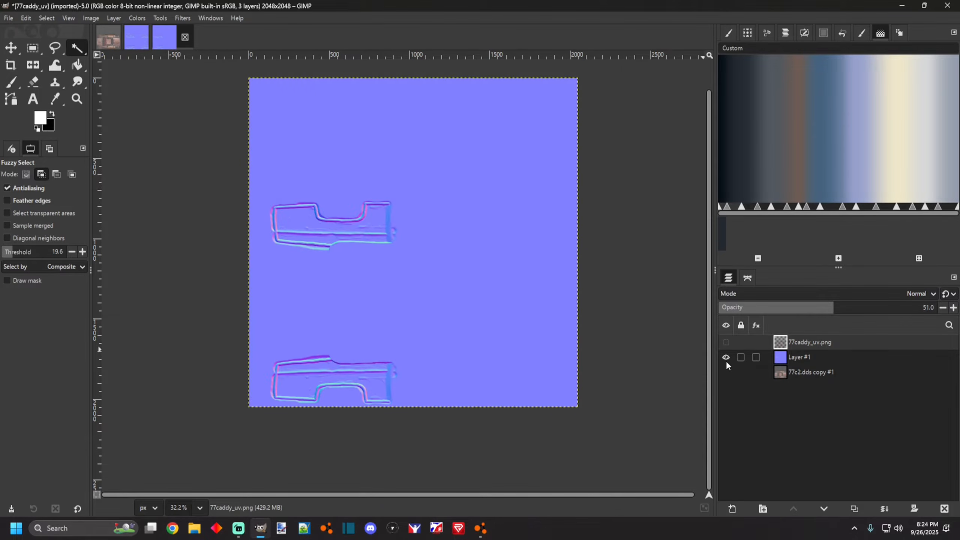
{"action": "left_click", "coordinate": [726, 359]}
{"action": "left_click", "coordinate": [726, 373]}
{"action": "left_click", "coordinate": [725, 372]}
{"action": "left_click", "coordinate": [725, 371]}
Return to the metric caddy plates image and show only the 77c2.dds copy plate layer.
{"action": "left_click", "coordinate": [140, 41]}
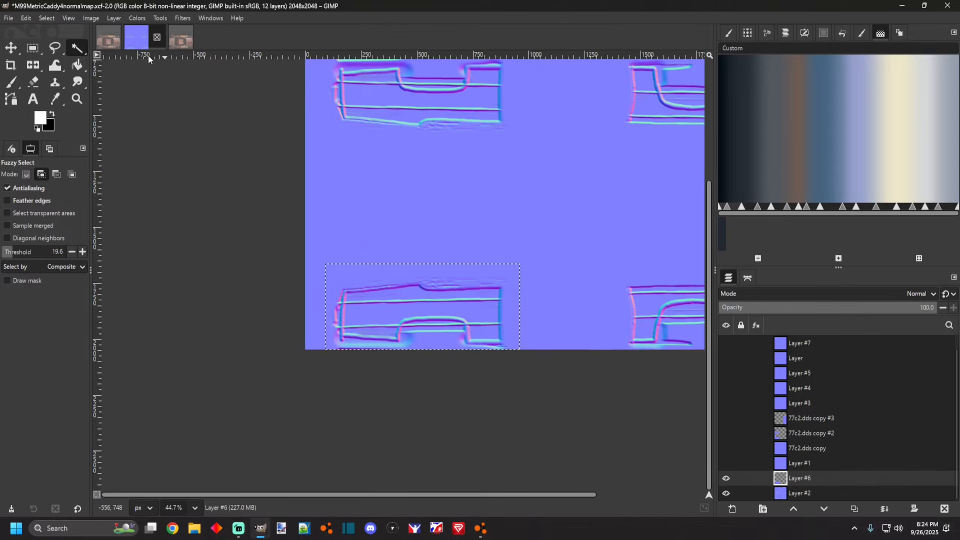
{"action": "scroll", "coordinate": [534, 375], "scroll_direction": "down", "scroll_amount": 5}
{"action": "left_click", "coordinate": [109, 37]}
{"action": "scroll", "coordinate": [429, 253], "scroll_direction": "up", "scroll_amount": 3}
{"action": "left_click", "coordinate": [726, 344]}
{"action": "left_click", "coordinate": [722, 388]}
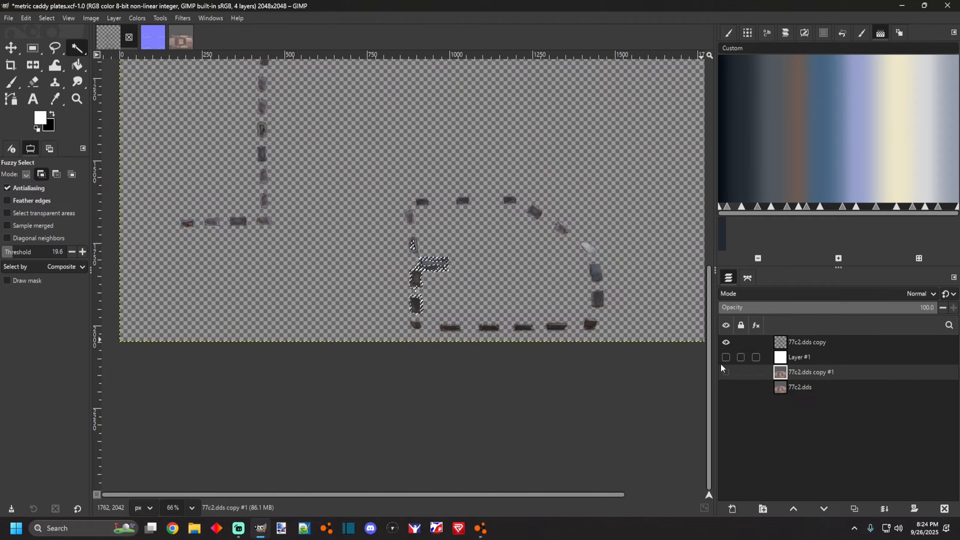
Clear the current selection in the metric caddy plates image.
{"action": "scroll", "coordinate": [489, 311], "scroll_direction": "down", "scroll_amount": 4}
{"action": "left_click", "coordinate": [47, 18]}
{"action": "left_click", "coordinate": [52, 44]}
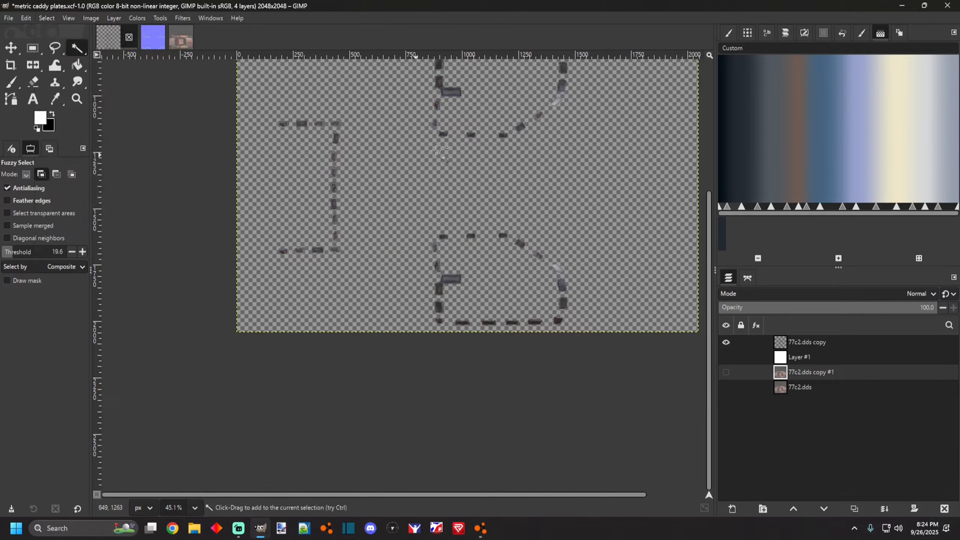
Zoom in and out to examine the isolated plate strips on the 77c2.dds copy layer.
{"action": "scroll", "coordinate": [459, 288], "scroll_direction": "up", "scroll_amount": 2}
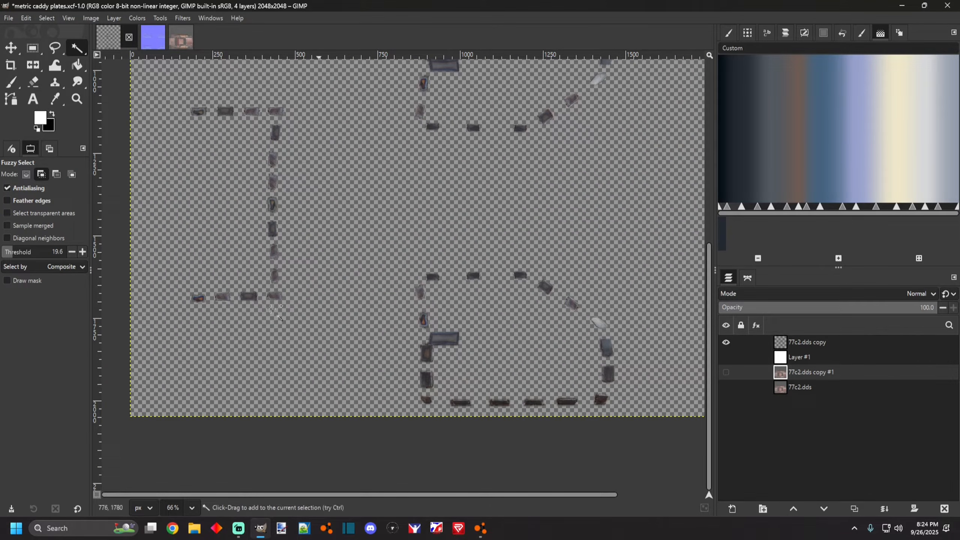
{"action": "scroll", "coordinate": [286, 230], "scroll_direction": "down", "scroll_amount": 3}
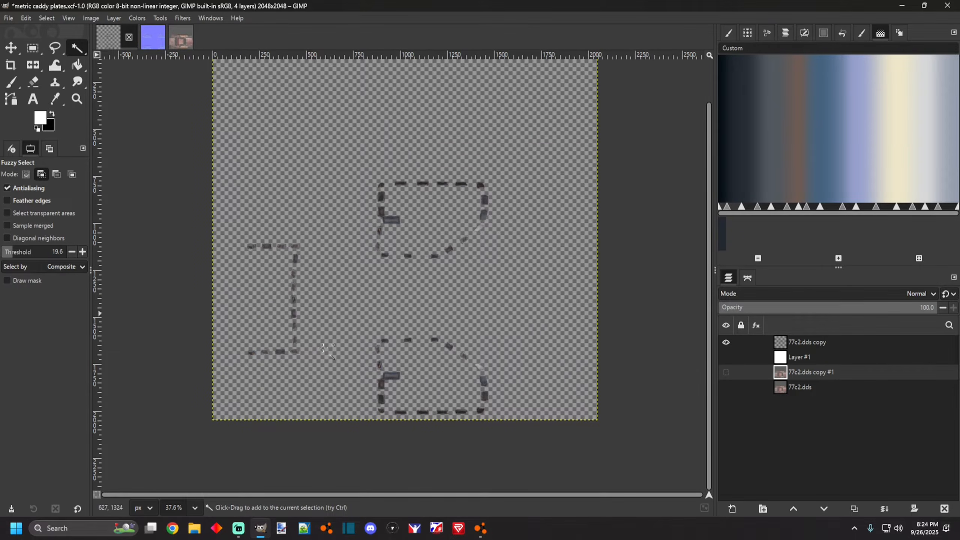
{"action": "scroll", "coordinate": [325, 314], "scroll_direction": "up", "scroll_amount": 5}
{"action": "scroll", "coordinate": [518, 372], "scroll_direction": "down", "scroll_amount": 4}
{"action": "scroll", "coordinate": [469, 371], "scroll_direction": "up", "scroll_amount": 1}
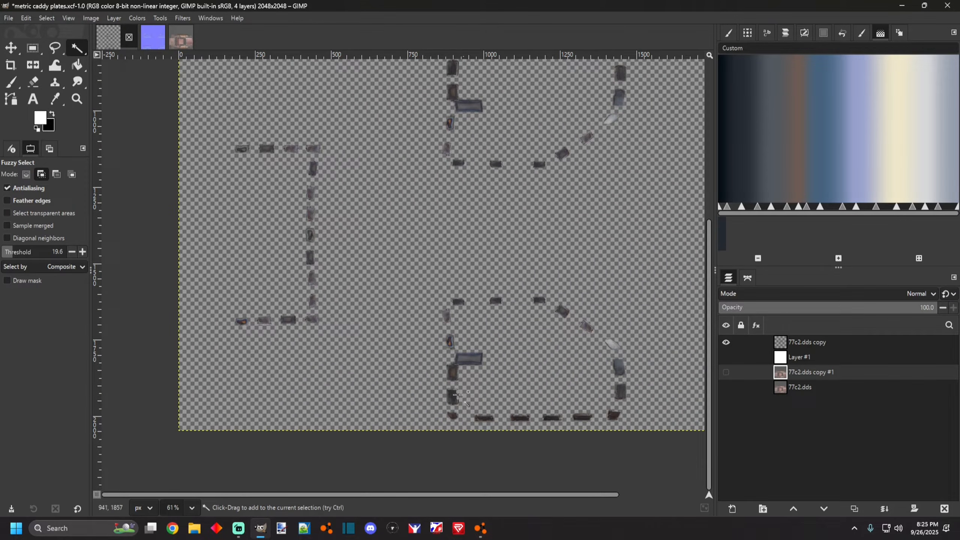
{"action": "scroll", "coordinate": [404, 262], "scroll_direction": "down", "scroll_amount": 4}
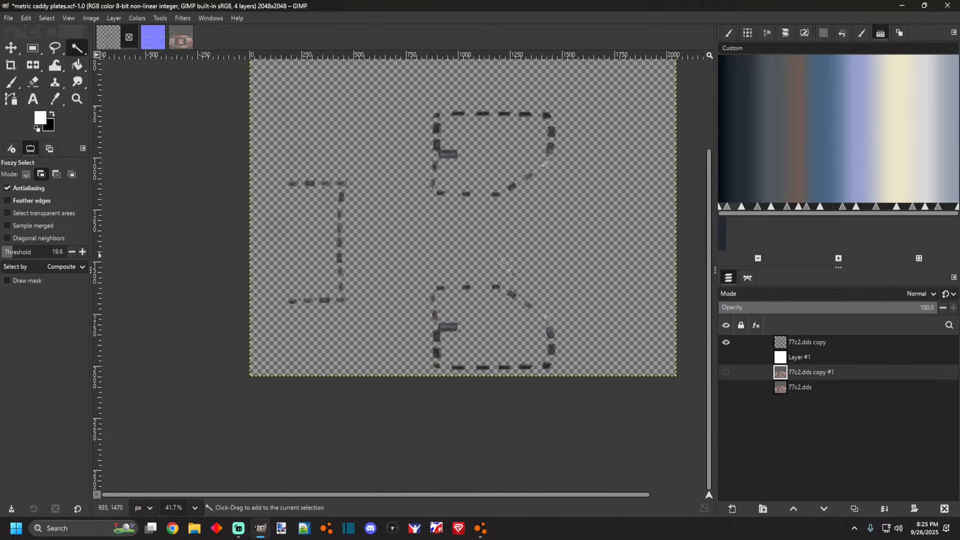
{"action": "scroll", "coordinate": [541, 308], "scroll_direction": "up", "scroll_amount": 7}
{"action": "scroll", "coordinate": [416, 341], "scroll_direction": "down", "scroll_amount": 2}
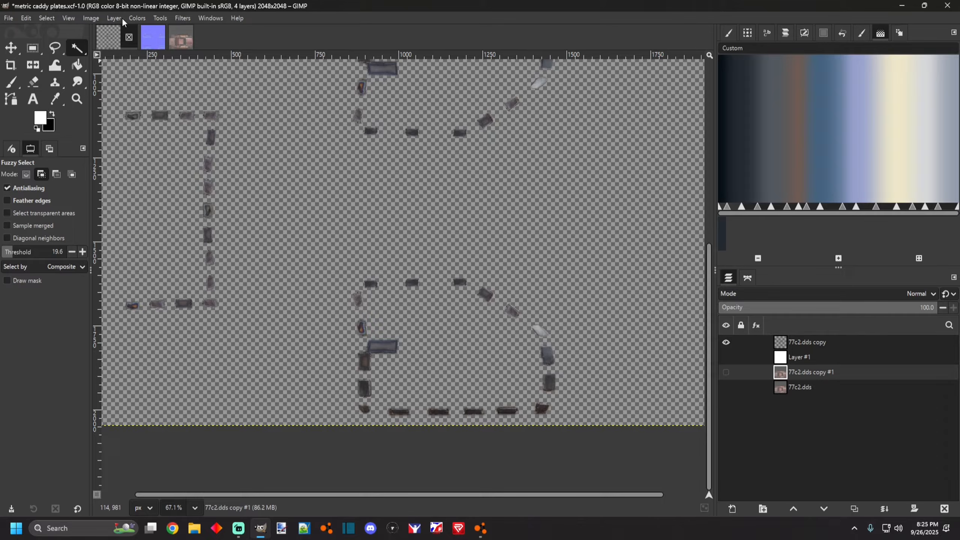
Begin applying a filter to the plate strips layer.
{"action": "left_click", "coordinate": [150, 21]}
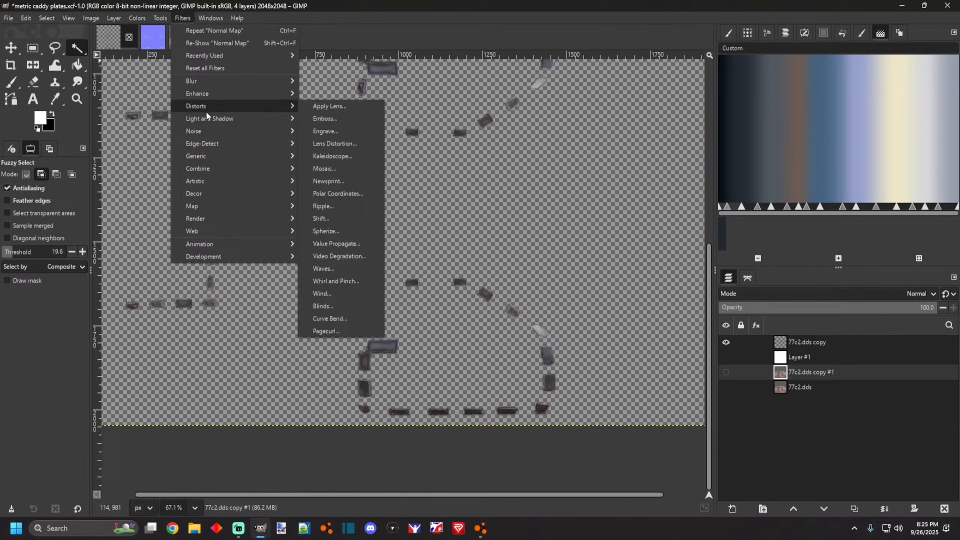
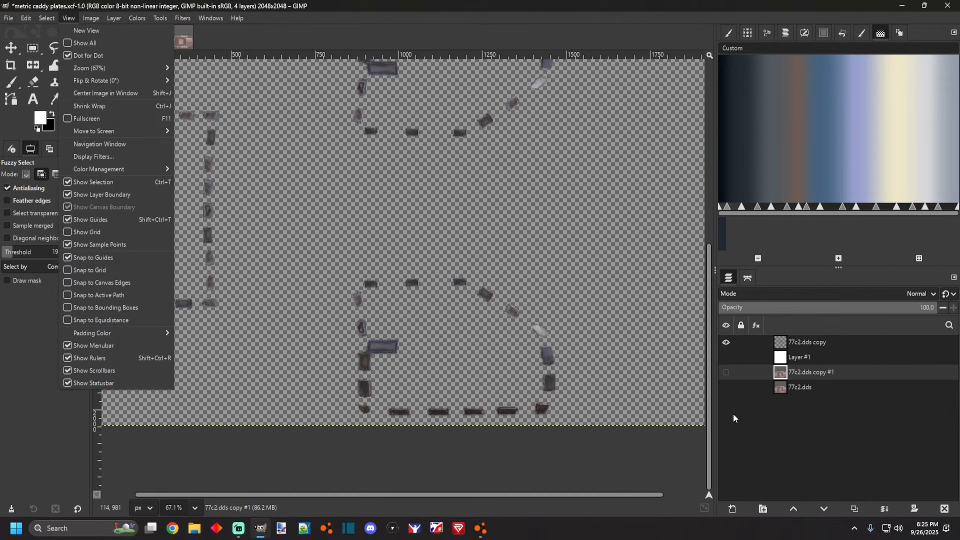
Show Layer #1 and merge the plate strips layer down onto its white background.
{"action": "left_click", "coordinate": [789, 348]}
{"action": "left_click", "coordinate": [724, 358]}
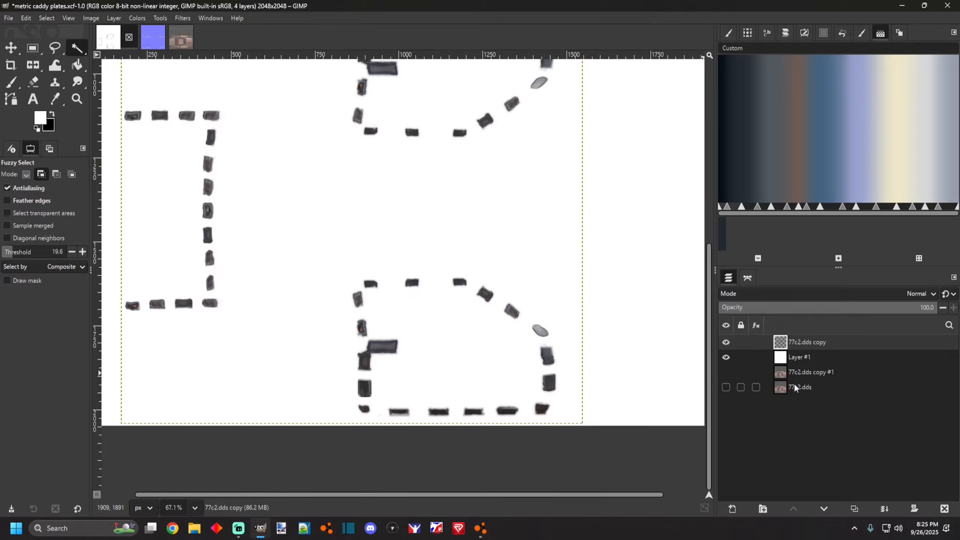
{"action": "scroll", "coordinate": [378, 314], "scroll_direction": "down", "scroll_amount": 1}
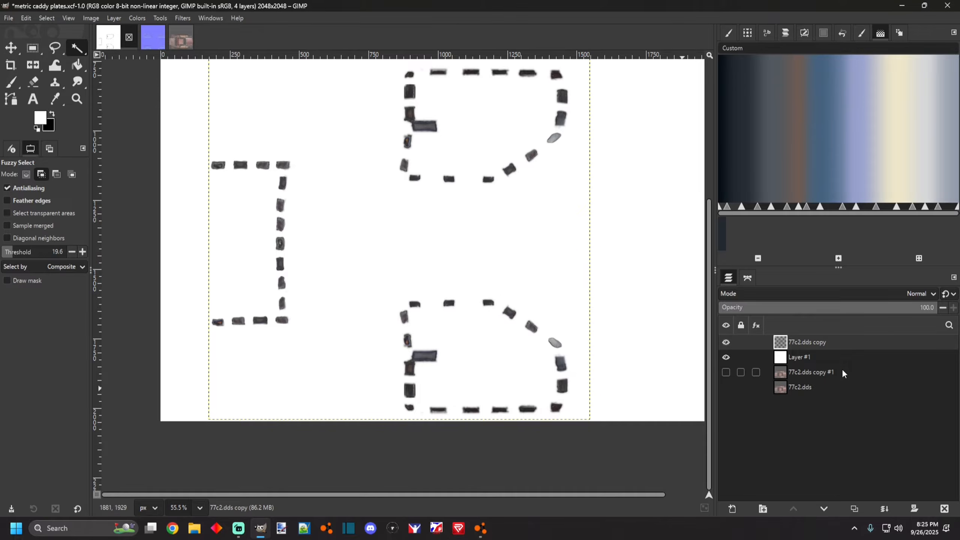
{"action": "left_click", "coordinate": [883, 509]}
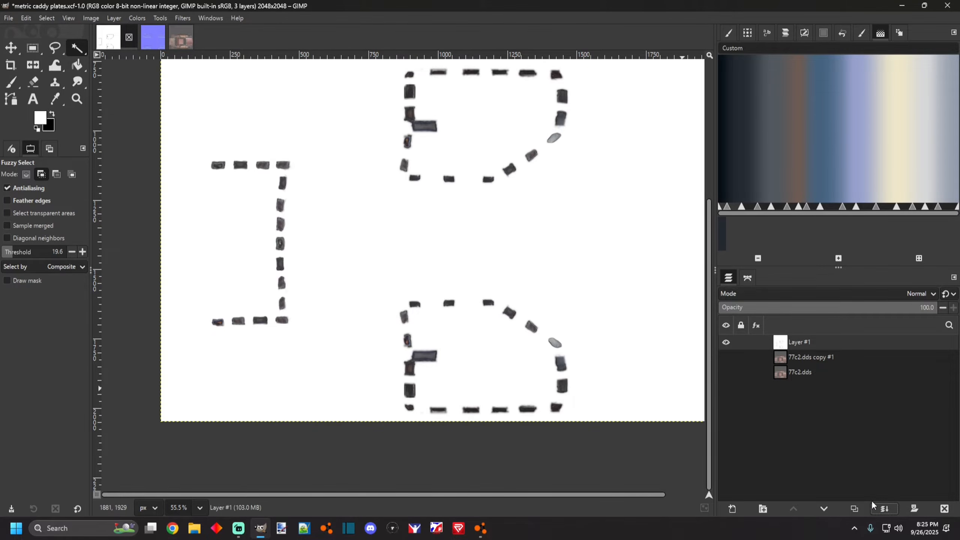
Open the Normal Map filter on the merged plate layer and preview the result up close.
{"action": "left_click", "coordinate": [138, 19]}
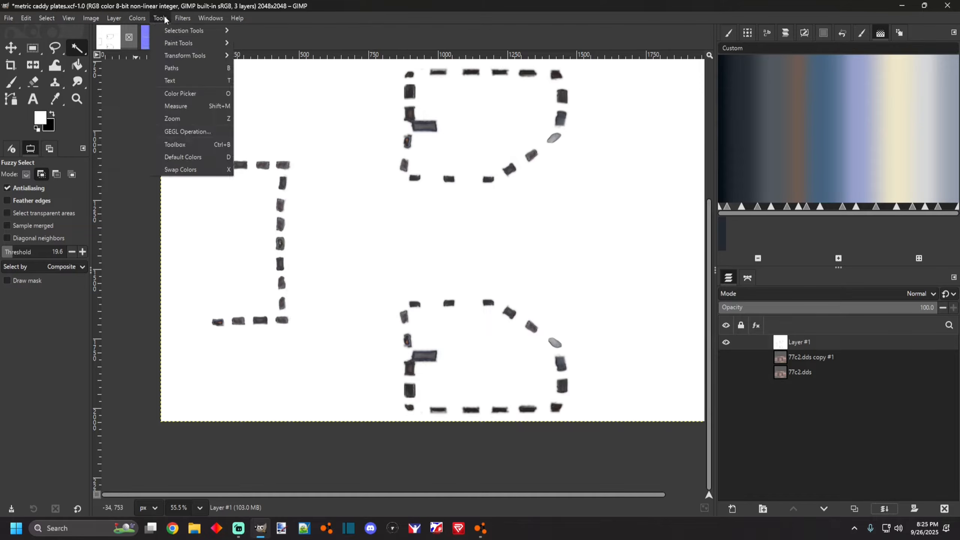
{"action": "mouse_move", "coordinate": [183, 18]}
{"action": "mouse_move", "coordinate": [208, 155]}
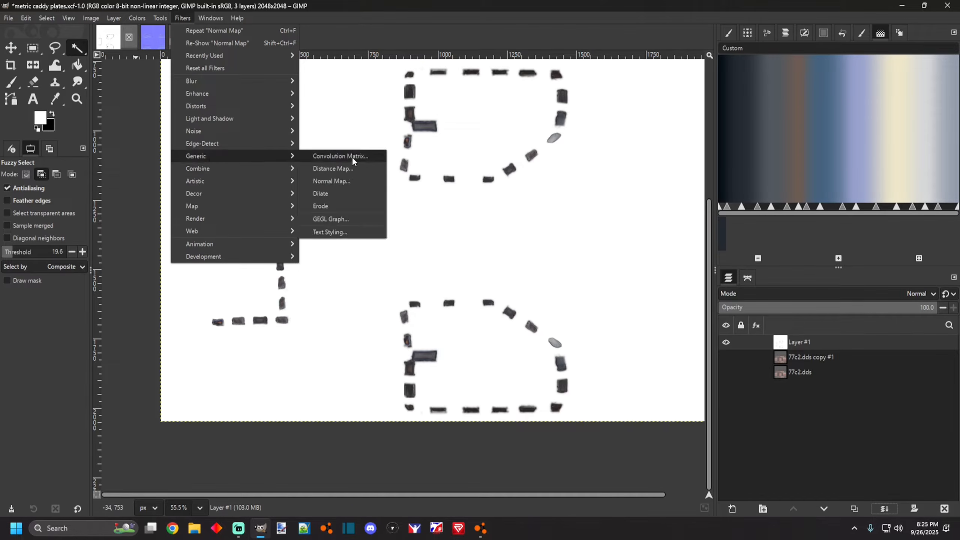
{"action": "left_click", "coordinate": [338, 181]}
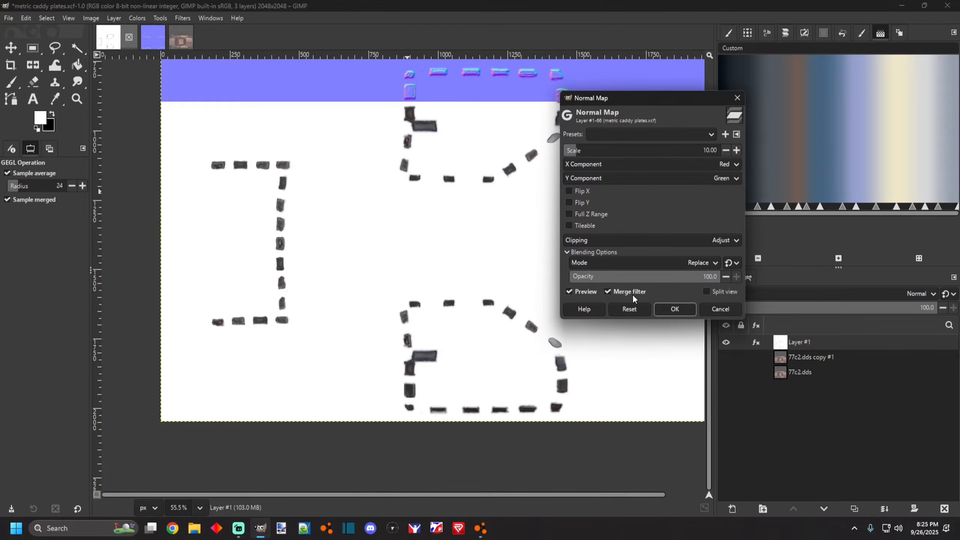
{"action": "scroll", "coordinate": [351, 383], "scroll_direction": "up", "scroll_amount": 3}
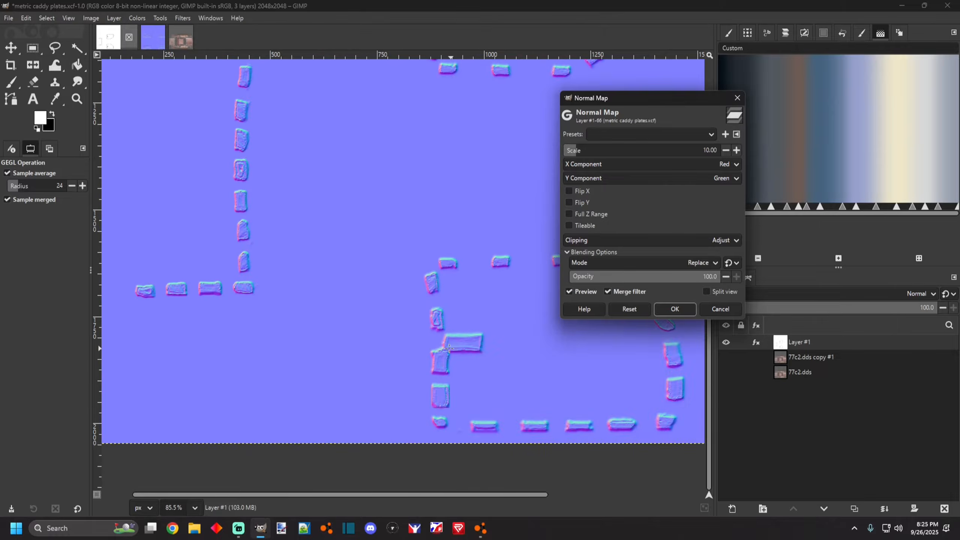
{"action": "scroll", "coordinate": [445, 363], "scroll_direction": "up", "scroll_amount": 2}
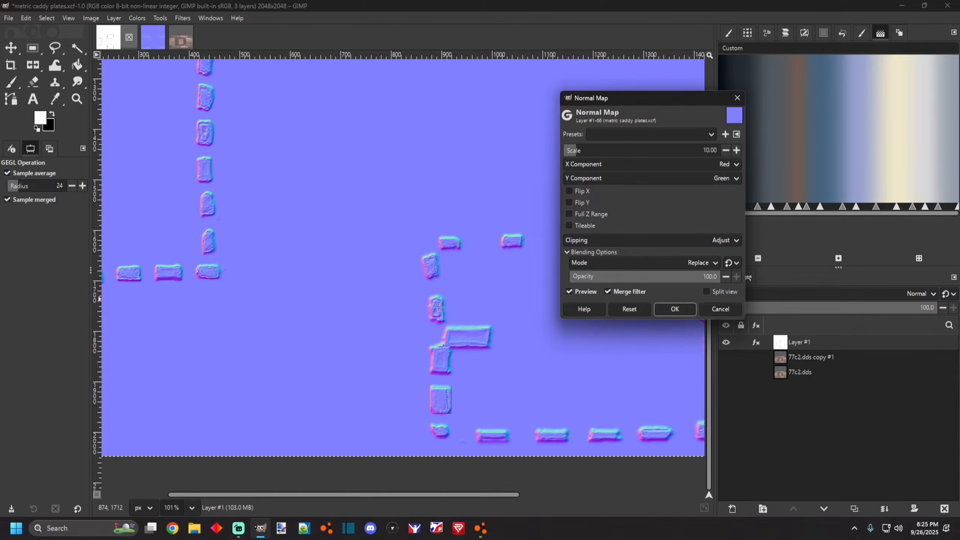
{"action": "scroll", "coordinate": [435, 299], "scroll_direction": "up", "scroll_amount": 2}
{"action": "scroll", "coordinate": [455, 350], "scroll_direction": "down", "scroll_amount": 2}
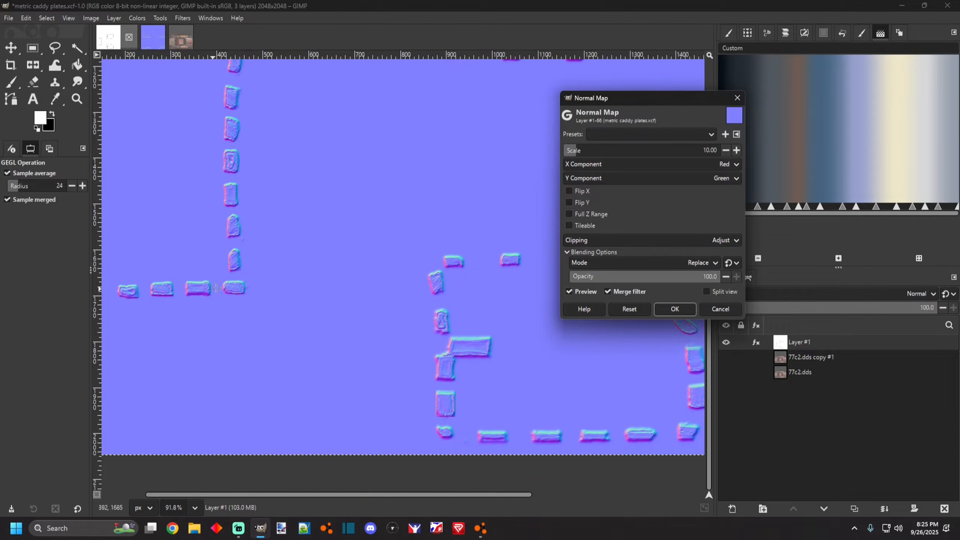
{"action": "scroll", "coordinate": [214, 289], "scroll_direction": "up", "scroll_amount": 3}
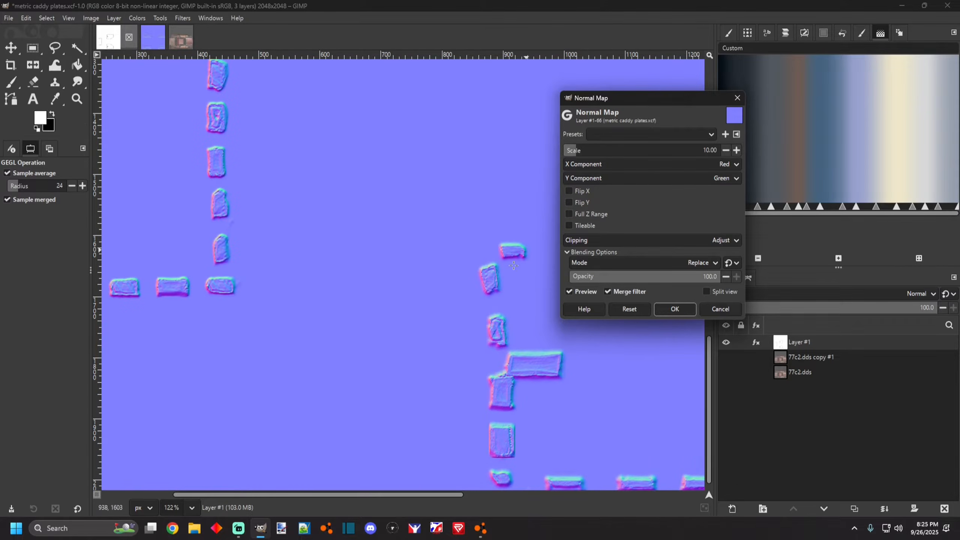
Try the Flip Y option in the Normal Map filter and turn it off again.
{"action": "left_click", "coordinate": [568, 202]}
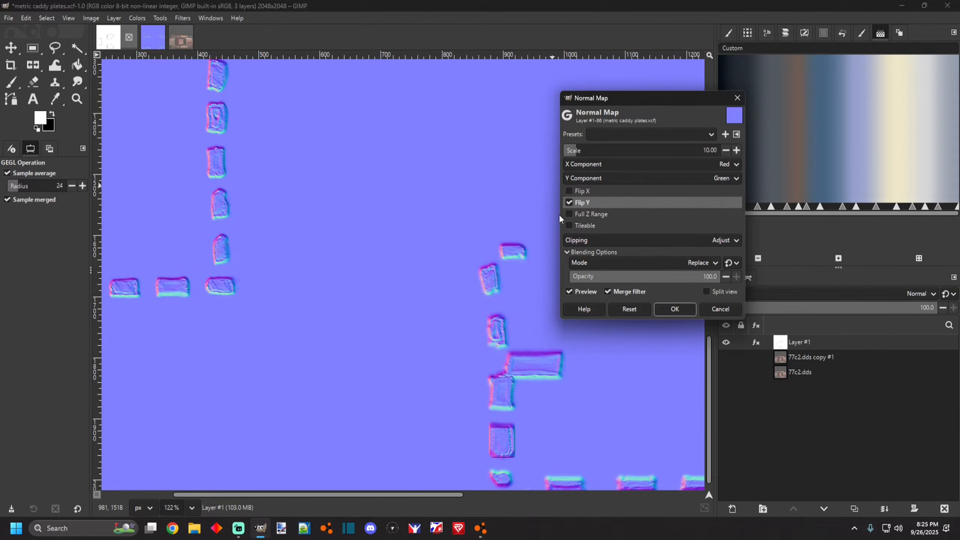
{"action": "scroll", "coordinate": [427, 330], "scroll_direction": "down", "scroll_amount": 3}
{"action": "scroll", "coordinate": [427, 330], "scroll_direction": "up", "scroll_amount": 3}
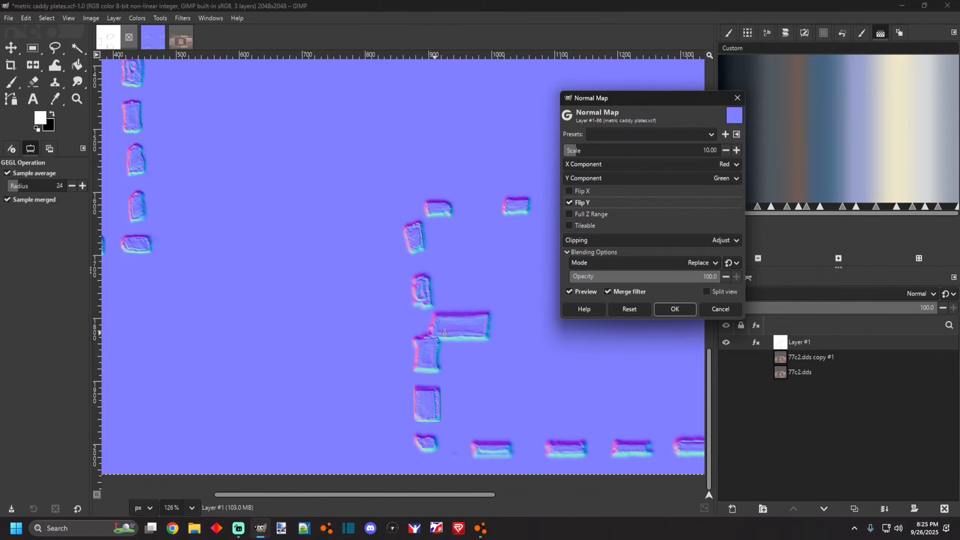
{"action": "left_click", "coordinate": [569, 202]}
Lower the Normal Map scale to 2.54 and apply the filter.
{"action": "scroll", "coordinate": [441, 336], "scroll_direction": "up", "scroll_amount": 3}
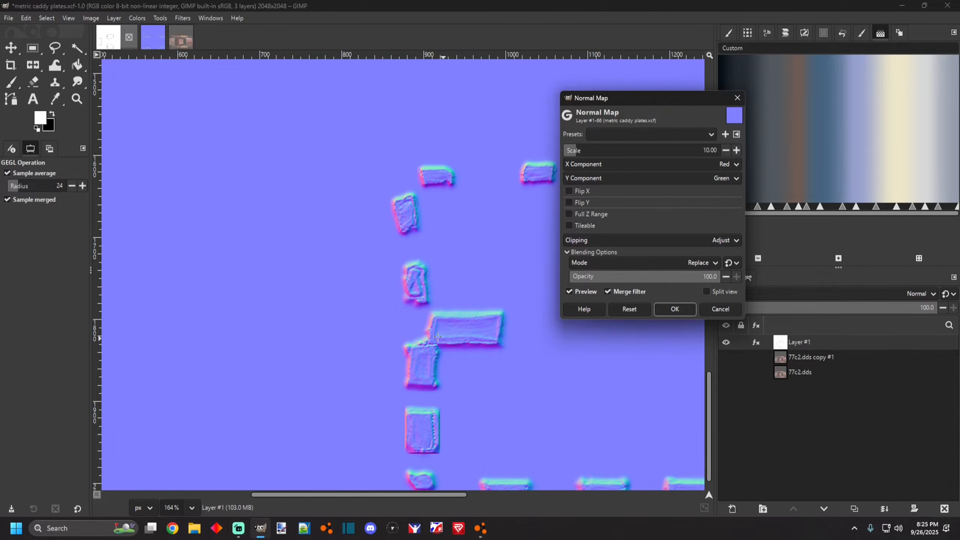
{"action": "scroll", "coordinate": [394, 347], "scroll_direction": "down", "scroll_amount": 4}
{"action": "scroll", "coordinate": [337, 333], "scroll_direction": "up", "scroll_amount": 2}
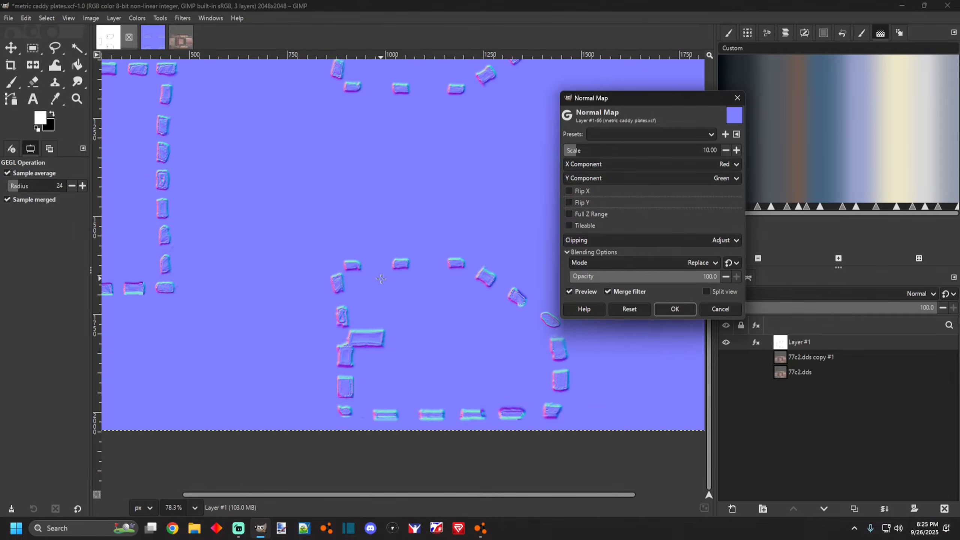
{"action": "left_click_drag", "start_coordinate": [573, 154], "coordinate": [570, 153]}
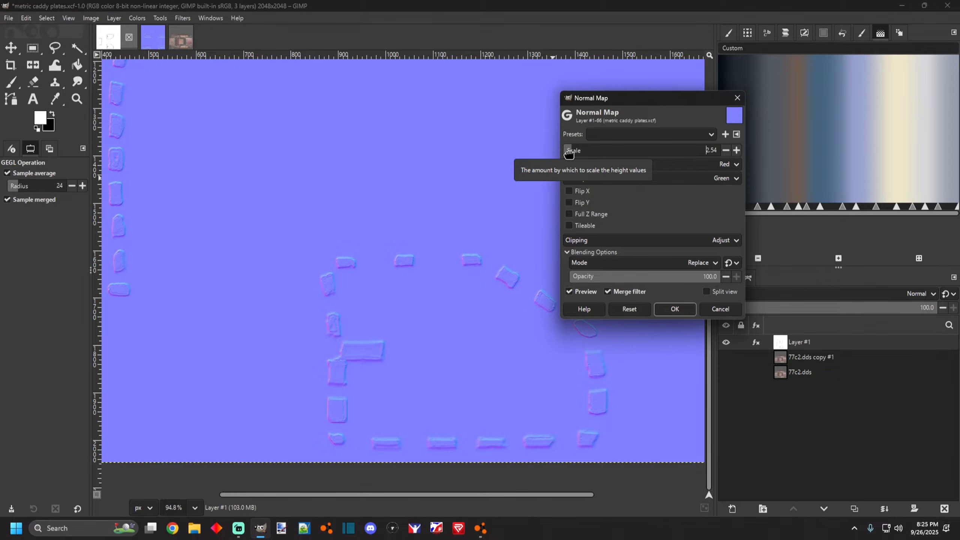
{"action": "scroll", "coordinate": [277, 322], "scroll_direction": "down", "scroll_amount": 4}
{"action": "scroll", "coordinate": [277, 322], "scroll_direction": "up", "scroll_amount": 2}
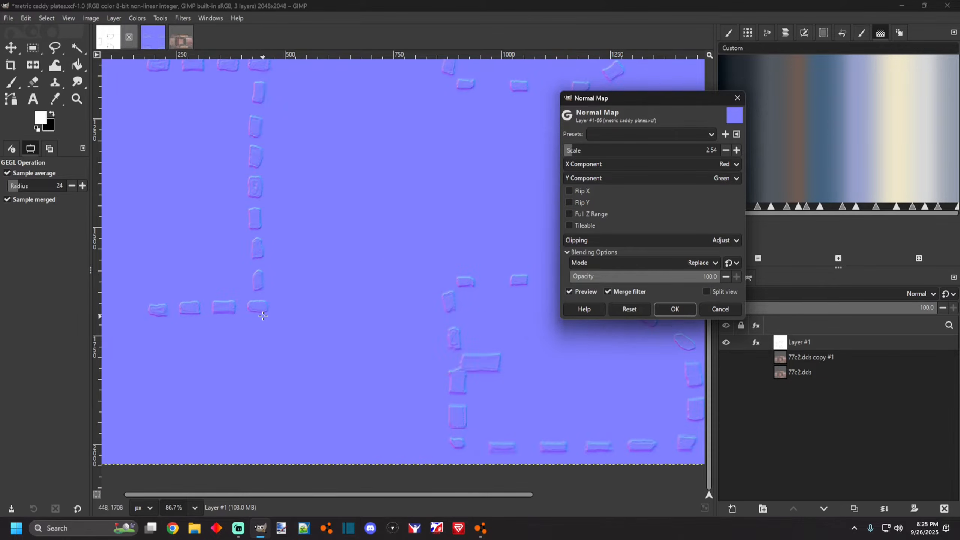
{"action": "left_click", "coordinate": [674, 309]}
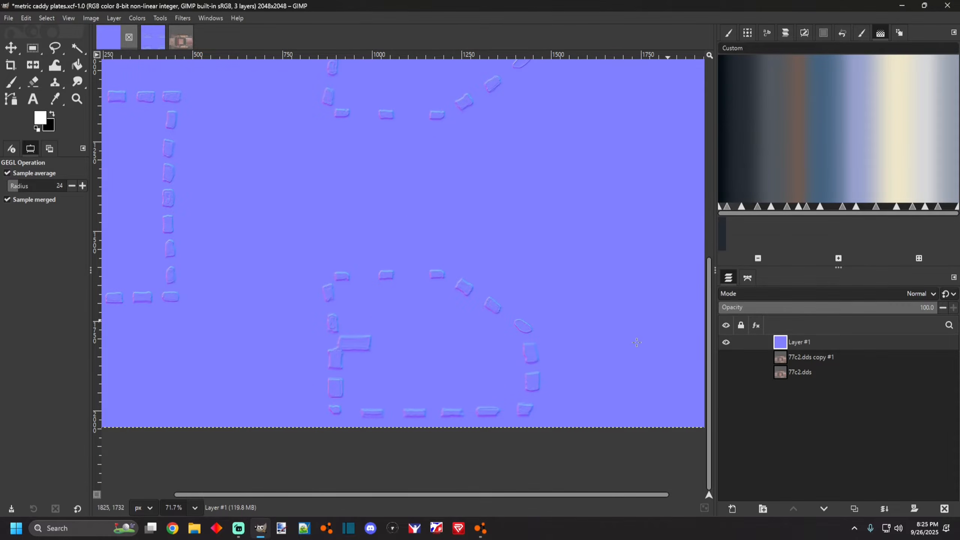
Copy the normal-mapped plate layer to the clipboard.
{"action": "scroll", "coordinate": [388, 283], "scroll_direction": "down", "scroll_amount": 5}
{"action": "scroll", "coordinate": [387, 284], "scroll_direction": "up", "scroll_amount": 3}
{"action": "left_click", "coordinate": [26, 18]}
{"action": "left_click", "coordinate": [38, 76]}
Switch through the open images and show the 77caddy_uv.png layer in the 77caddy_uv image.
{"action": "left_click", "coordinate": [159, 36]}
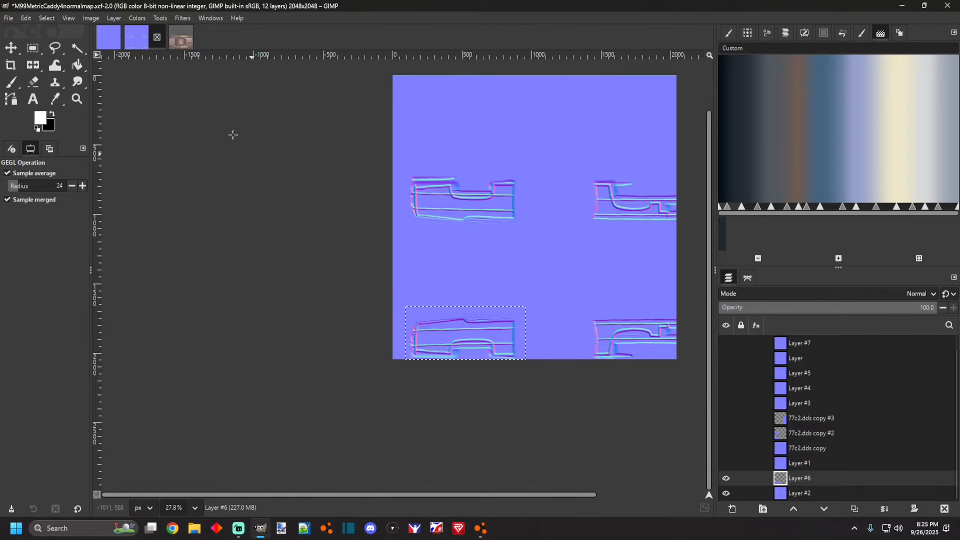
{"action": "left_click", "coordinate": [179, 40]}
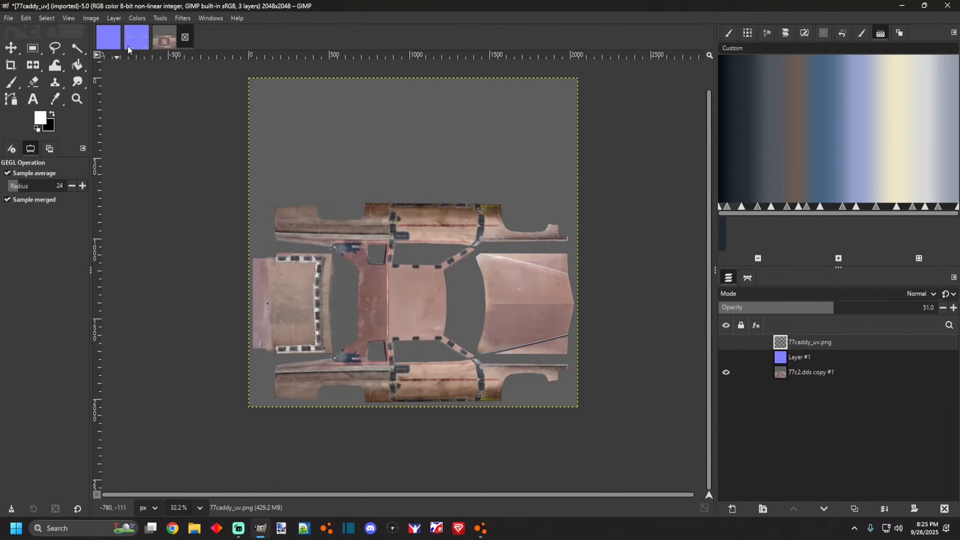
{"action": "left_click", "coordinate": [116, 43]}
{"action": "scroll", "coordinate": [386, 232], "scroll_direction": "up", "scroll_amount": 2}
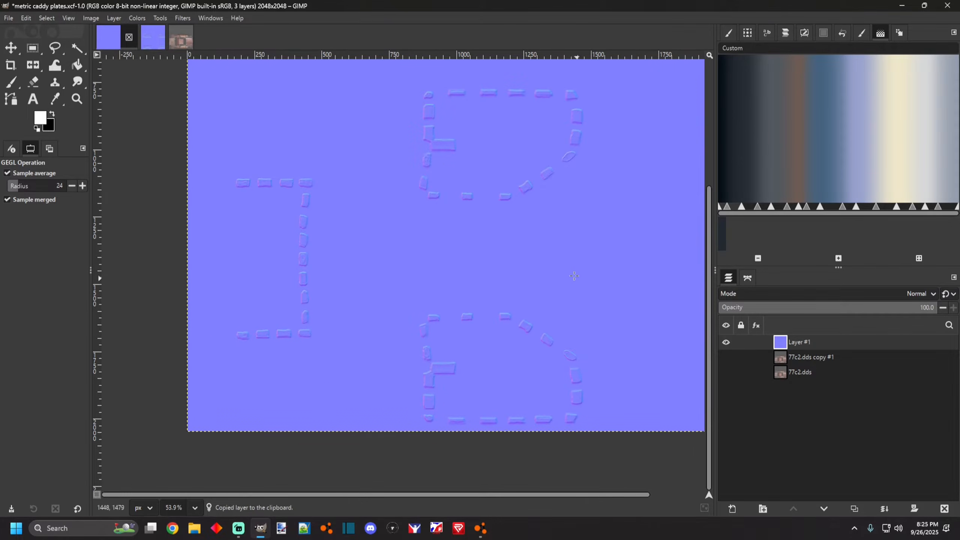
{"action": "left_click", "coordinate": [150, 39]}
{"action": "left_click", "coordinate": [183, 38]}
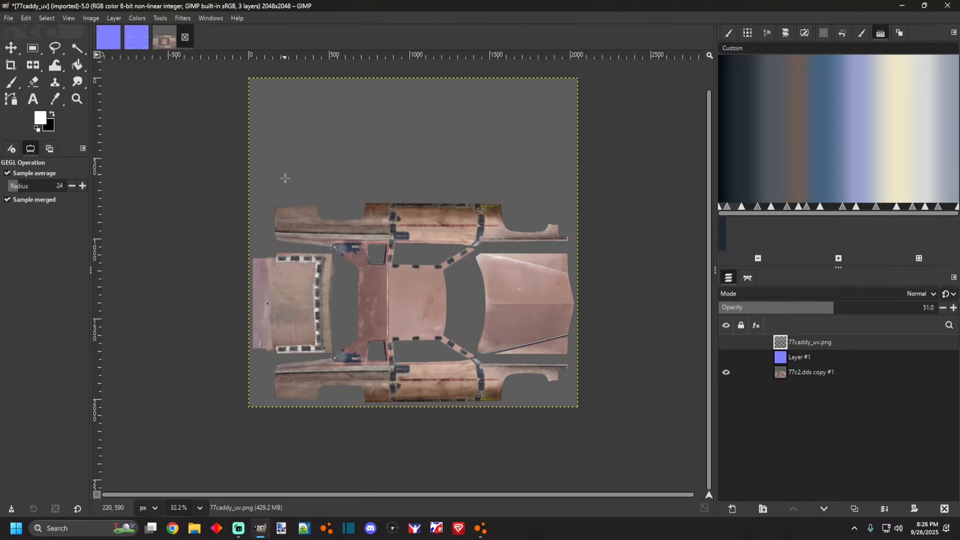
{"action": "left_click", "coordinate": [725, 342]}
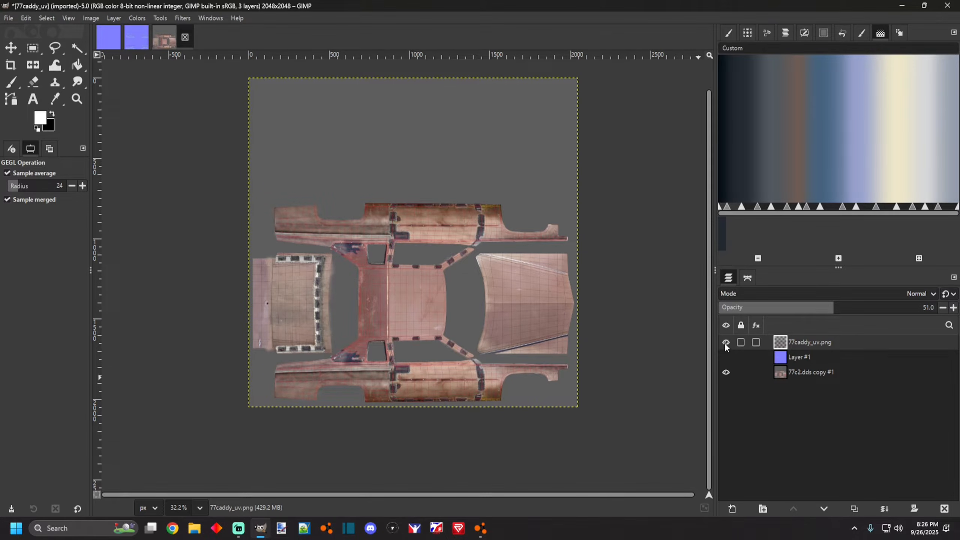
Close the M99MetricCaddy4normalmap image without saving it.
{"action": "left_click", "coordinate": [139, 33]}
{"action": "left_click", "coordinate": [157, 37]}
{"action": "left_click", "coordinate": [507, 309]}
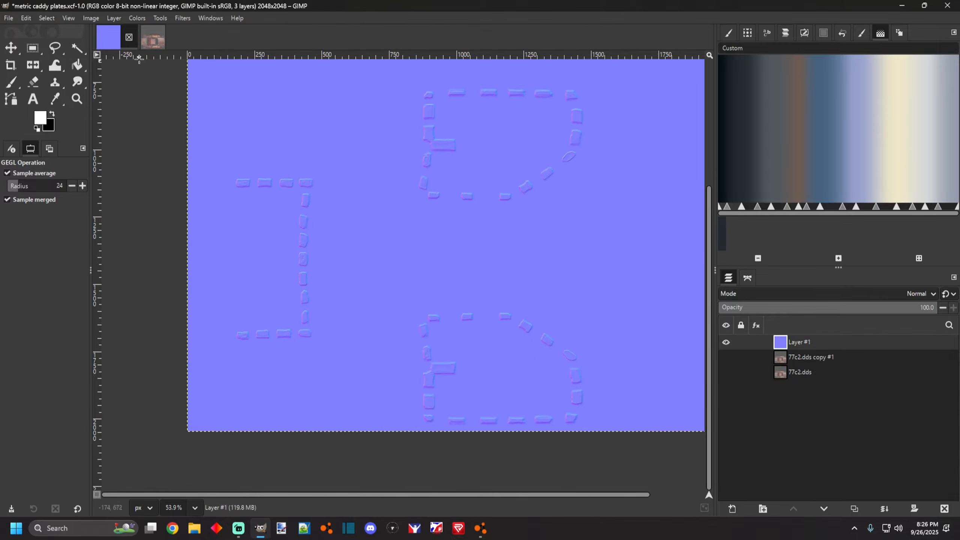
Switch to the 77caddy_uv image and leave only its normal map Layer #1 visible.
{"action": "left_click", "coordinate": [143, 38]}
{"action": "scroll", "coordinate": [372, 301], "scroll_direction": "down", "scroll_amount": 1}
{"action": "scroll", "coordinate": [372, 301], "scroll_direction": "up", "scroll_amount": 4}
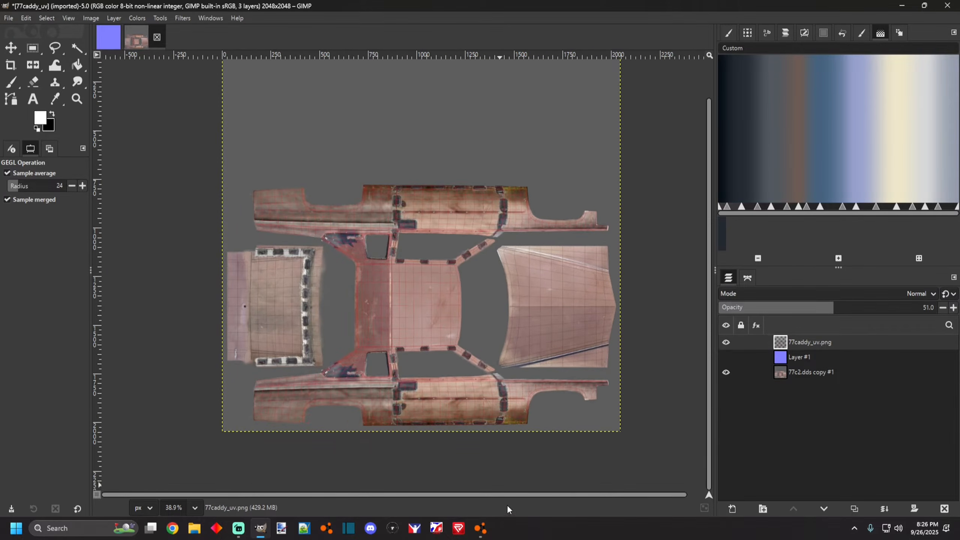
{"action": "left_click", "coordinate": [481, 529]}
{"action": "left_click", "coordinate": [260, 528]}
{"action": "left_click", "coordinate": [726, 342]}
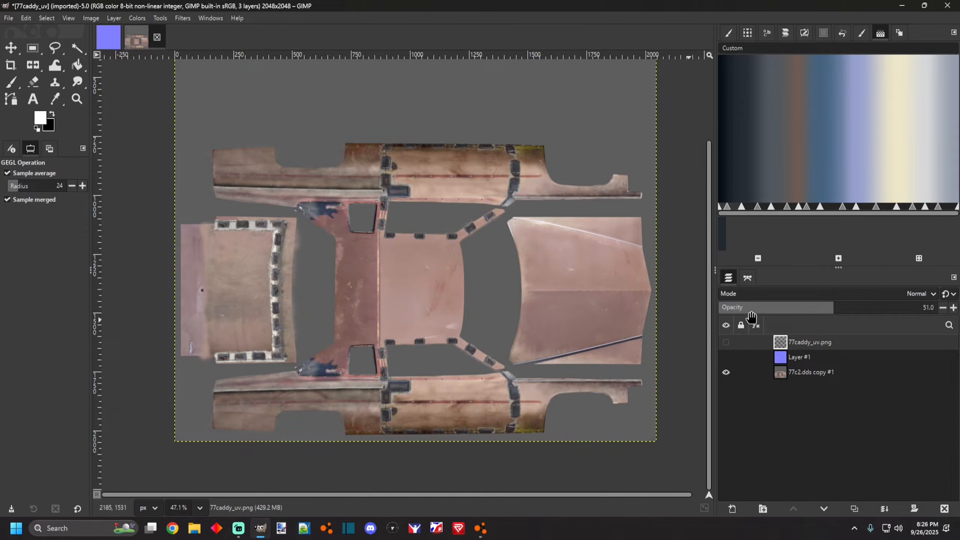
{"action": "left_click", "coordinate": [723, 344]}
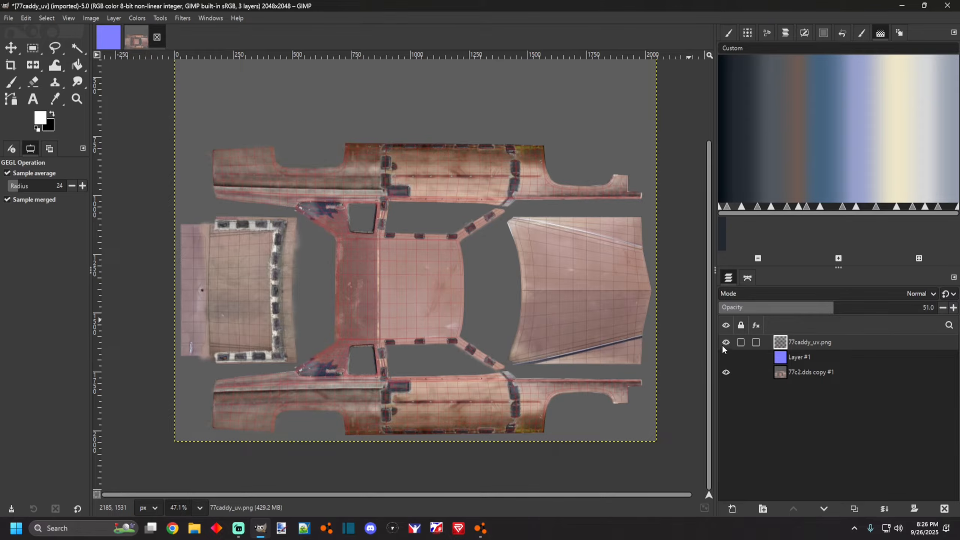
{"action": "left_click", "coordinate": [722, 345]}
{"action": "left_click", "coordinate": [720, 359]}
{"action": "left_click", "coordinate": [722, 358]}
Paste the copied plate normal map as a new layer in the 77caddy_uv image.
{"action": "scroll", "coordinate": [413, 353], "scroll_direction": "up", "scroll_amount": 2}
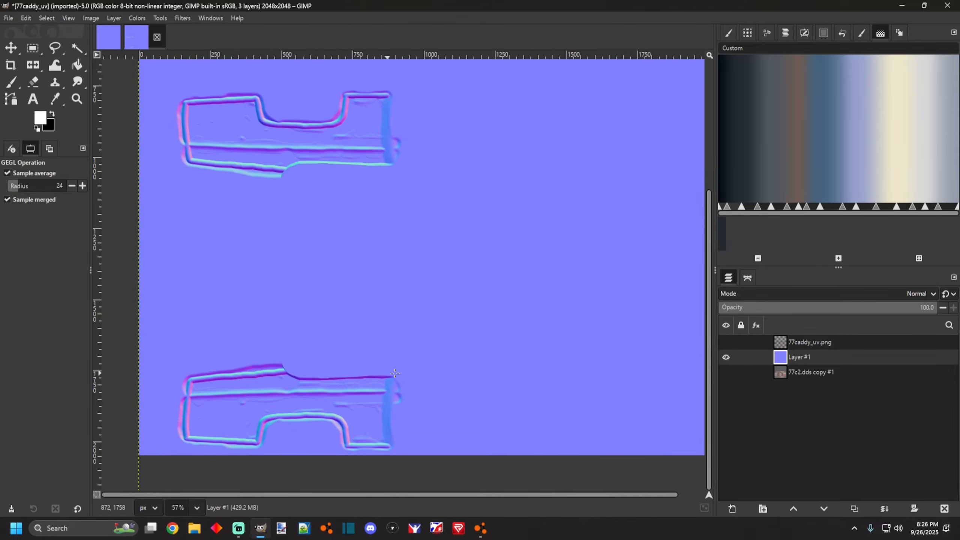
{"action": "scroll", "coordinate": [340, 348], "scroll_direction": "down", "scroll_amount": 3}
{"action": "scroll", "coordinate": [282, 343], "scroll_direction": "up", "scroll_amount": 3}
{"action": "left_click", "coordinate": [26, 18]}
{"action": "left_click", "coordinate": [39, 116]}
Set the pasted plate layer's blend mode to Overlay and inspect the combined normal map.
{"action": "scroll", "coordinate": [393, 282], "scroll_direction": "down", "scroll_amount": 4}
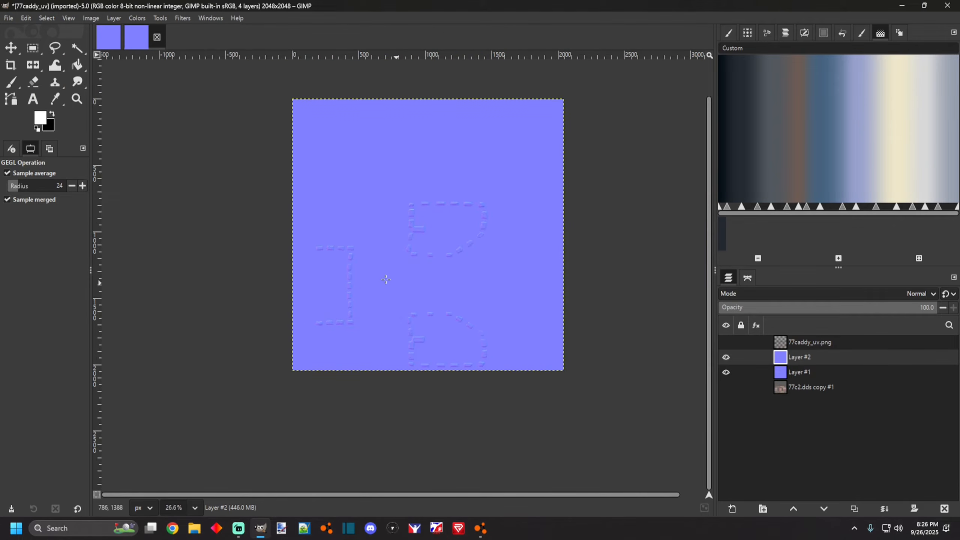
{"action": "scroll", "coordinate": [393, 282], "scroll_direction": "up", "scroll_amount": 2}
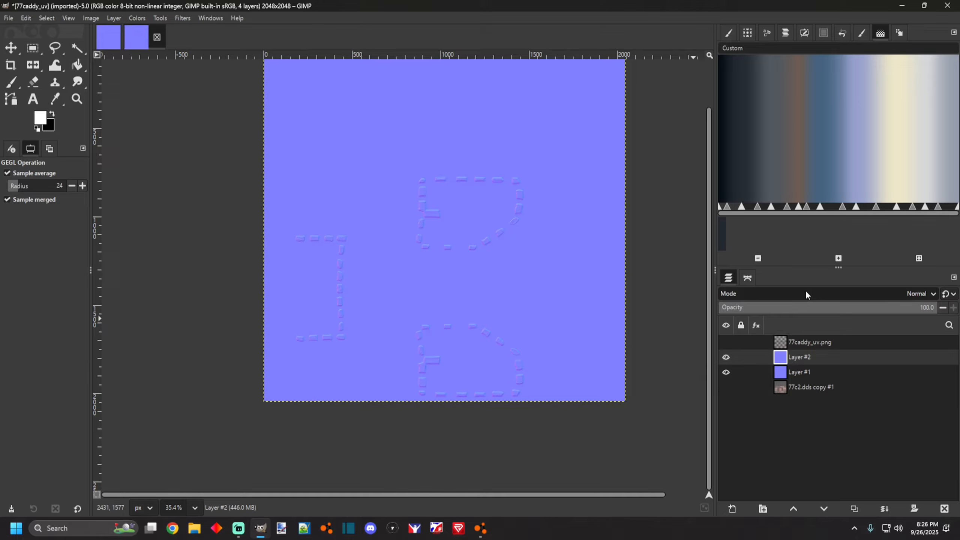
{"action": "left_click", "coordinate": [793, 294]}
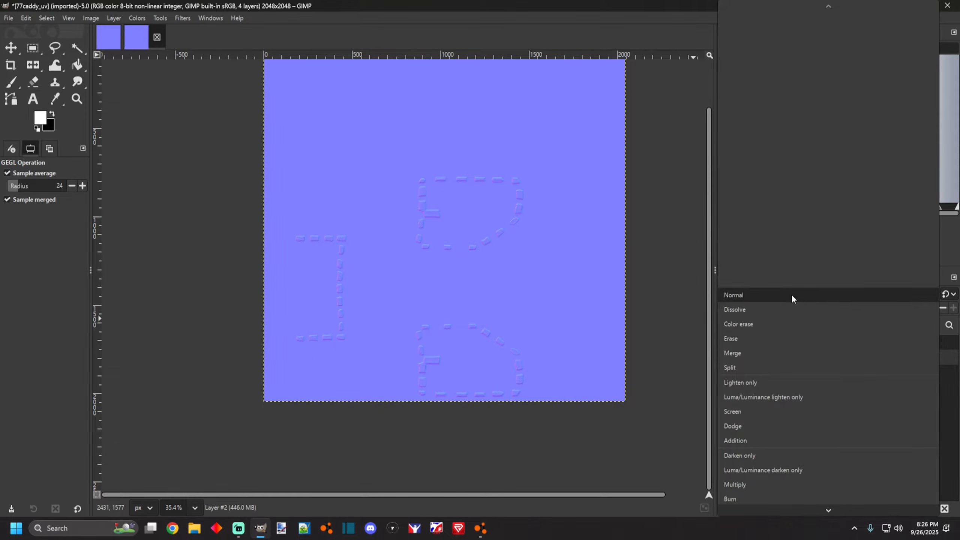
{"action": "scroll", "coordinate": [765, 444], "scroll_direction": "down", "scroll_amount": 3}
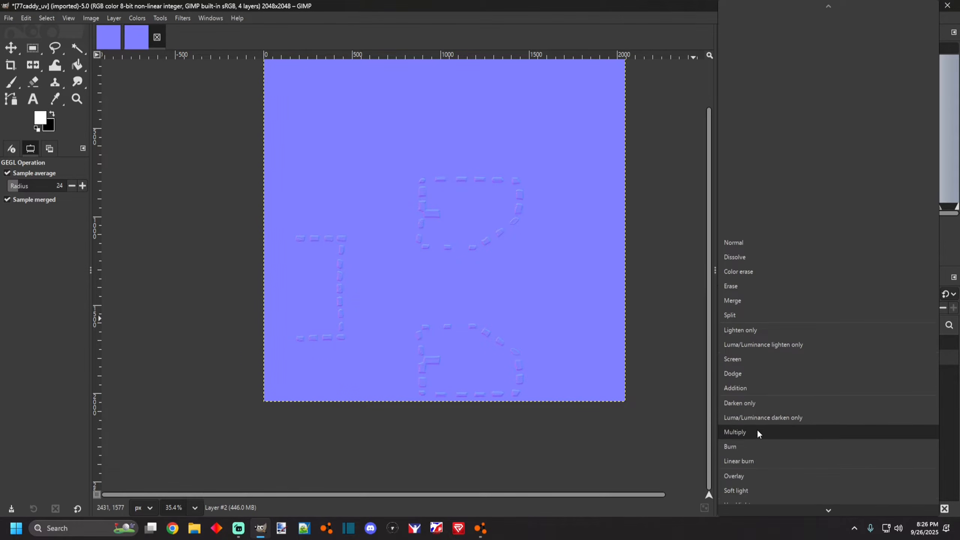
{"action": "left_click", "coordinate": [752, 476]}
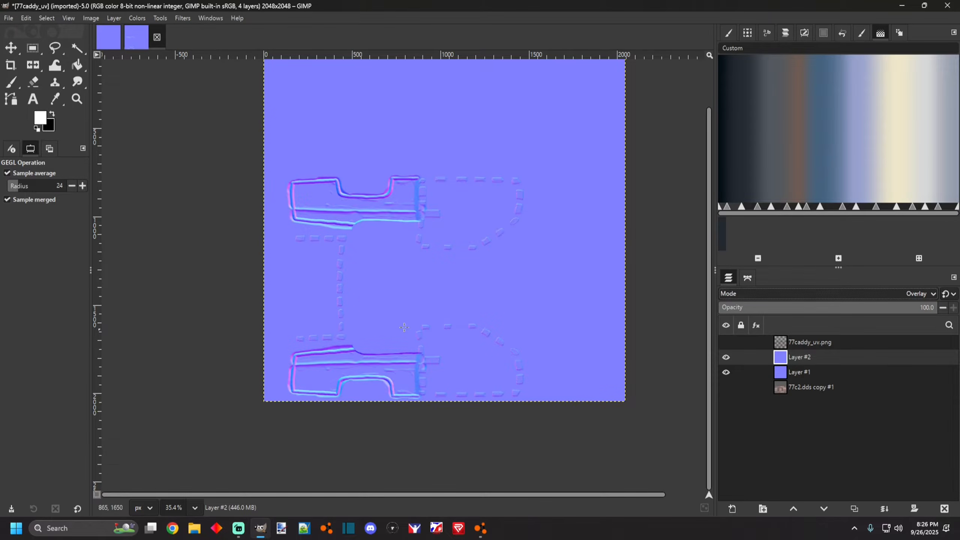
{"action": "scroll", "coordinate": [410, 329], "scroll_direction": "up", "scroll_amount": 10}
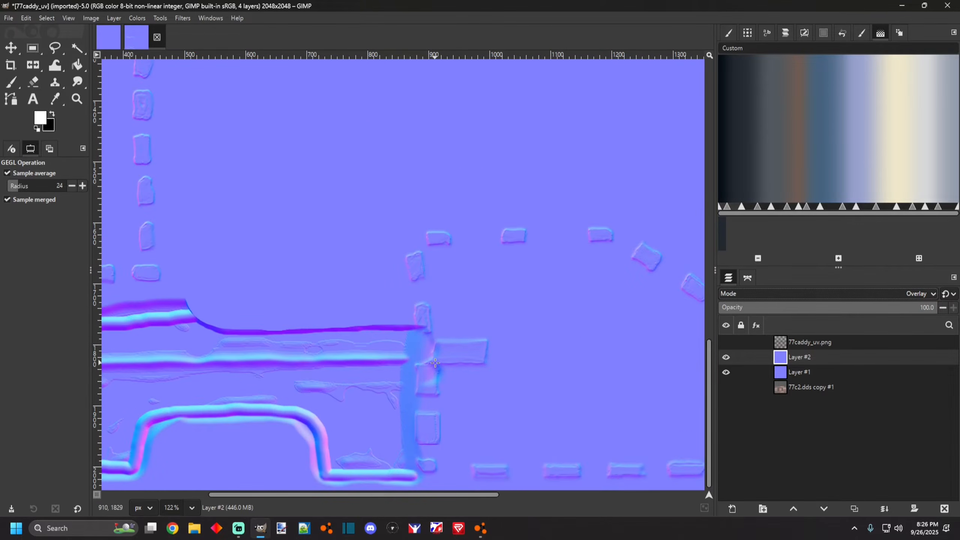
{"action": "scroll", "coordinate": [436, 357], "scroll_direction": "down", "scroll_amount": 4}
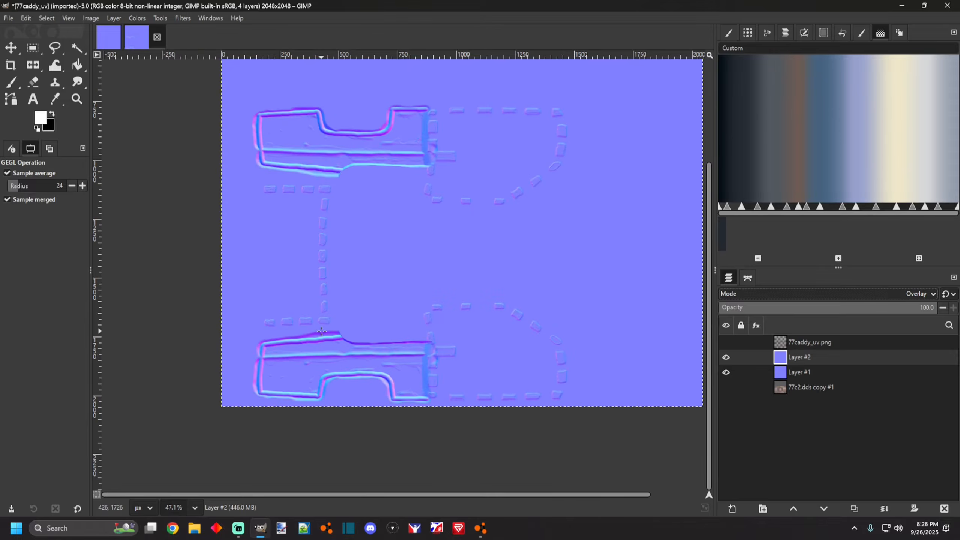
{"action": "scroll", "coordinate": [424, 328], "scroll_direction": "down", "scroll_amount": 4}
{"action": "scroll", "coordinate": [428, 422], "scroll_direction": "up", "scroll_amount": 4}
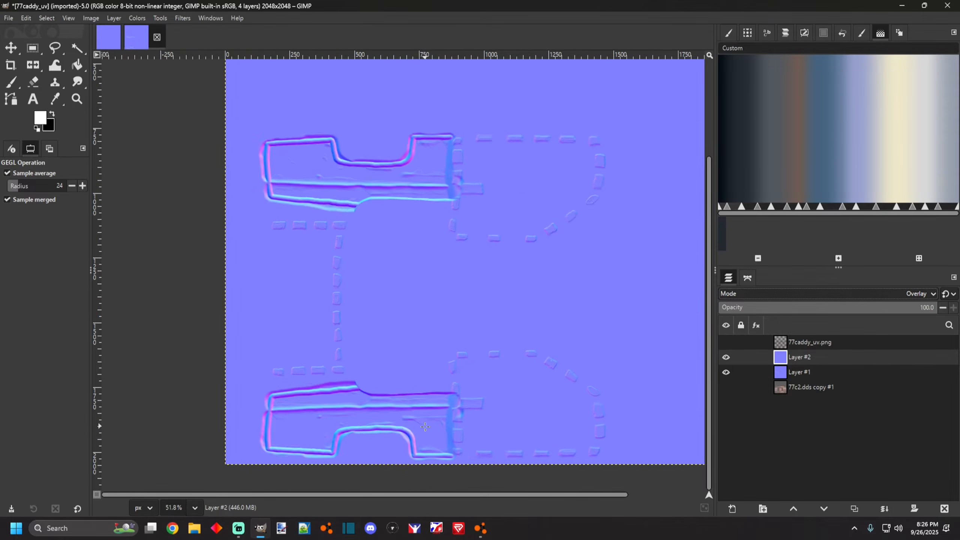
Add a new empty layer directly above Layer #1 in the 77caddy_uv image.
{"action": "scroll", "coordinate": [484, 424], "scroll_direction": "down", "scroll_amount": 2}
{"action": "scroll", "coordinate": [354, 399], "scroll_direction": "up", "scroll_amount": 1}
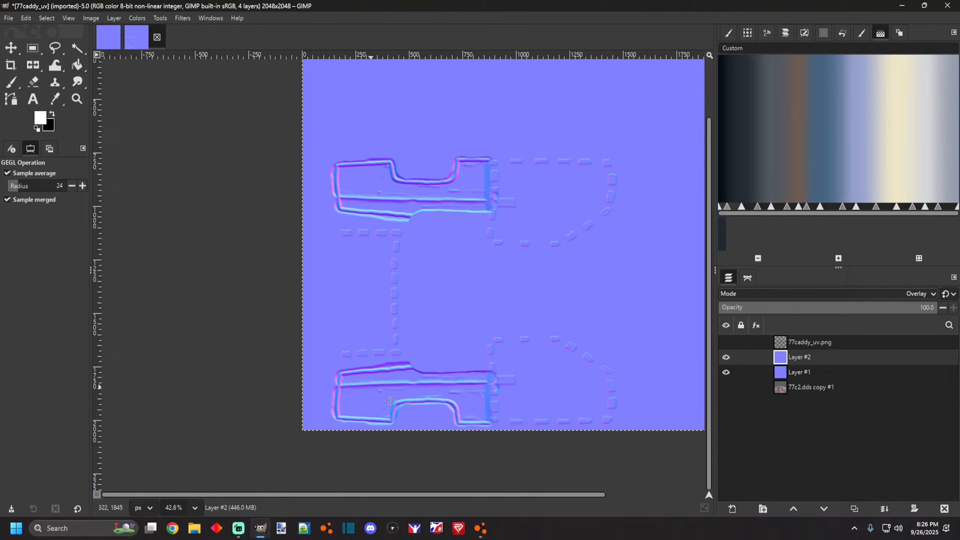
{"action": "scroll", "coordinate": [375, 391], "scroll_direction": "up", "scroll_amount": 2}
{"action": "scroll", "coordinate": [397, 393], "scroll_direction": "down", "scroll_amount": 2}
{"action": "scroll", "coordinate": [451, 395], "scroll_direction": "up", "scroll_amount": 2}
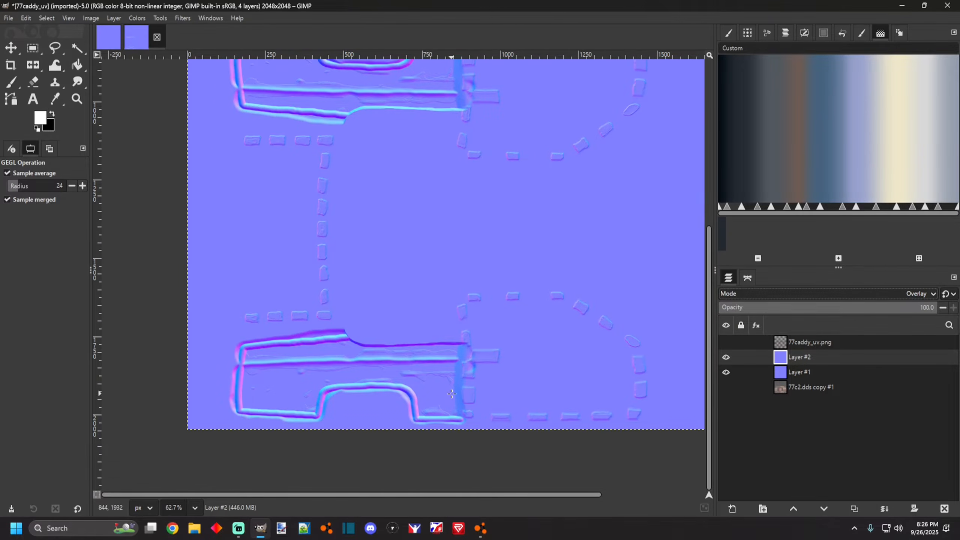
{"action": "scroll", "coordinate": [421, 347], "scroll_direction": "down", "scroll_amount": 2}
{"action": "scroll", "coordinate": [416, 407], "scroll_direction": "up", "scroll_amount": 2}
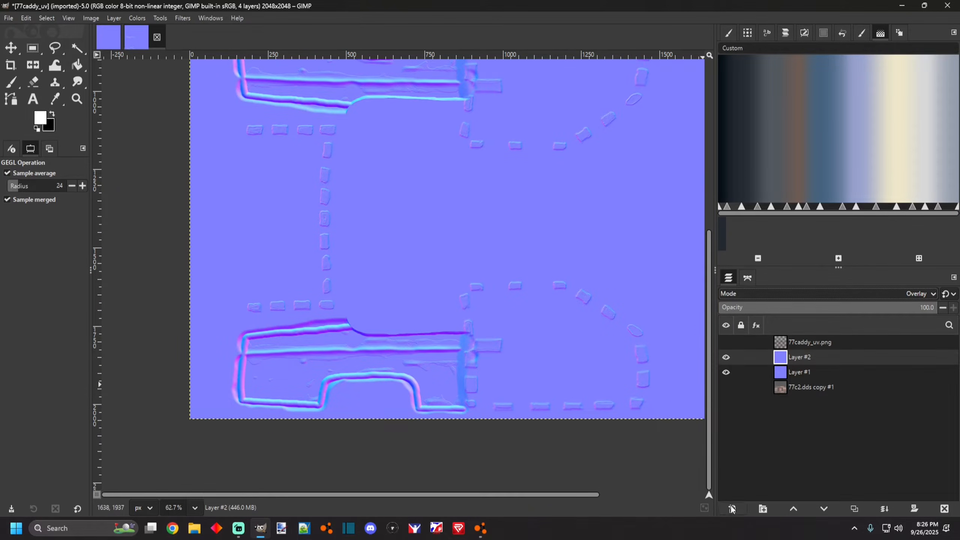
{"action": "left_click", "coordinate": [798, 374]}
{"action": "left_click", "coordinate": [733, 509]}
{"action": "left_click", "coordinate": [548, 404]}
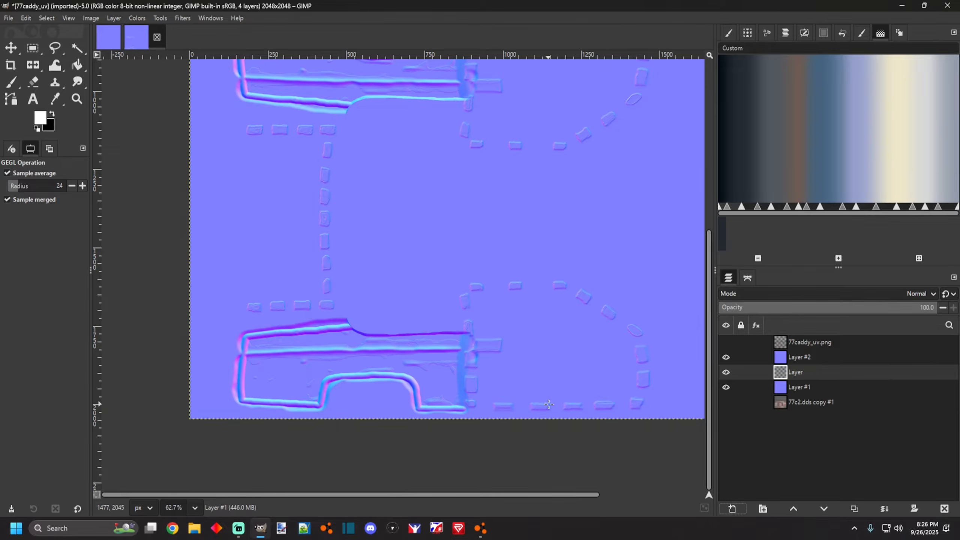
Switch to the MyPaint Brush tool using the coarse bulk 3 brush.
{"action": "scroll", "coordinate": [536, 396], "scroll_direction": "down", "scroll_amount": 2}
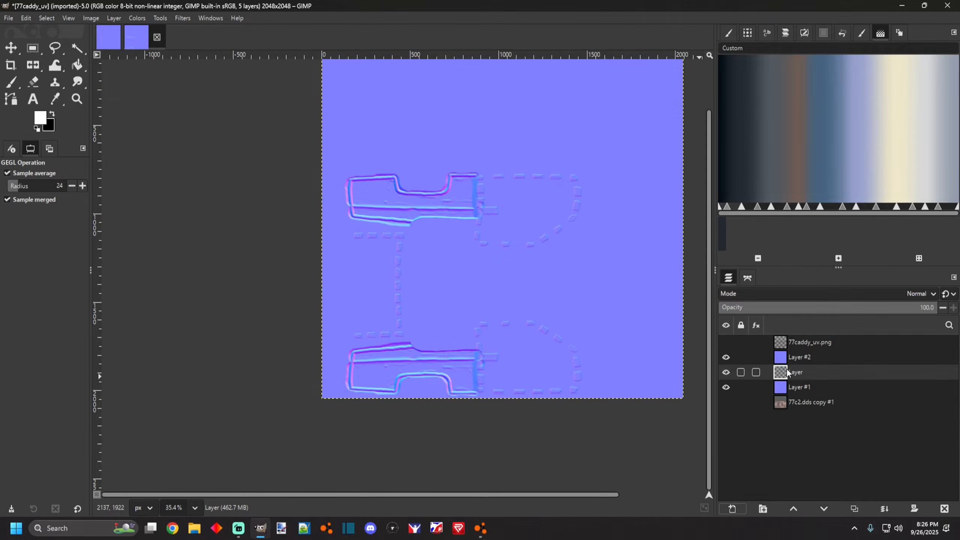
{"action": "scroll", "coordinate": [409, 346], "scroll_direction": "up", "scroll_amount": 3}
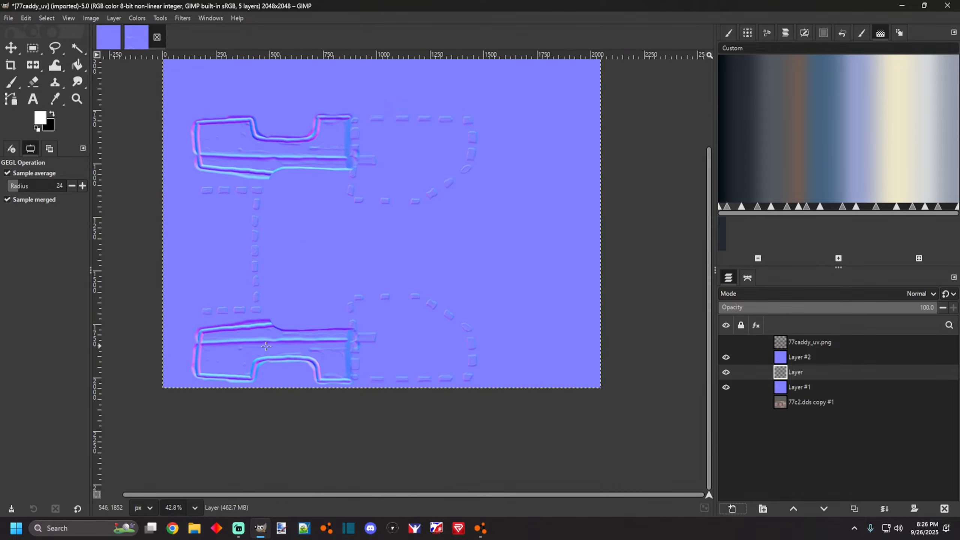
{"action": "scroll", "coordinate": [166, 350], "scroll_direction": "up", "scroll_amount": 2}
{"action": "scroll", "coordinate": [308, 346], "scroll_direction": "left", "scroll_amount": 2}
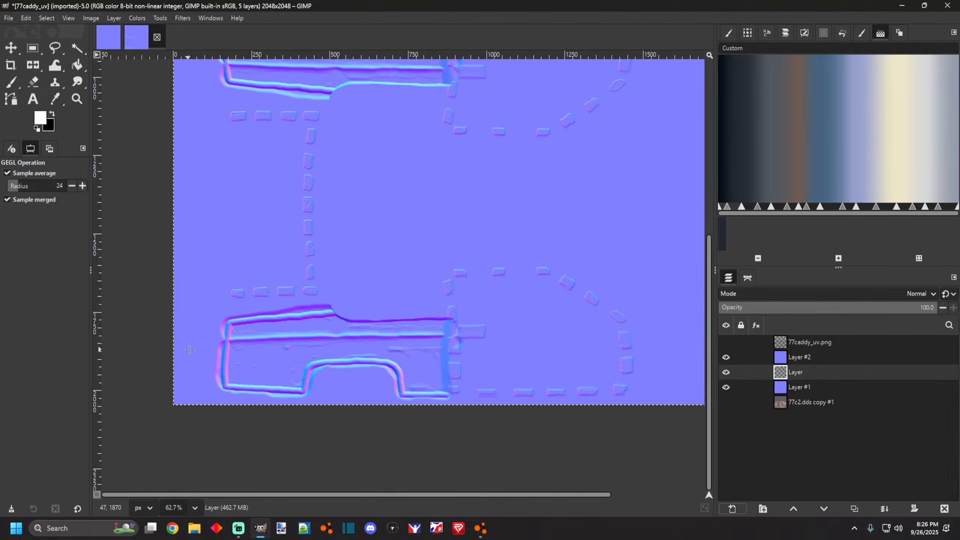
{"action": "left_click", "coordinate": [12, 83]}
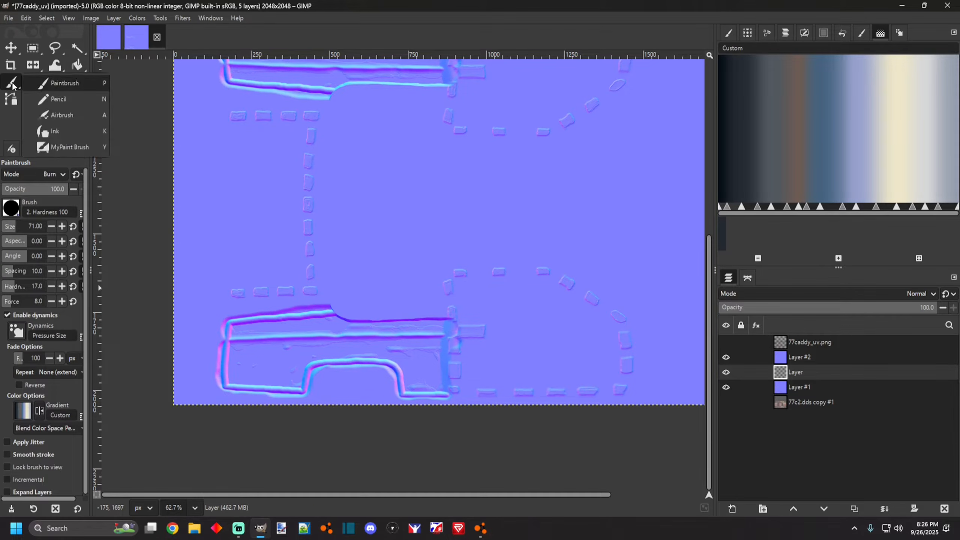
{"action": "left_click", "coordinate": [62, 147]}
{"action": "mouse_move", "coordinate": [12, 90]}
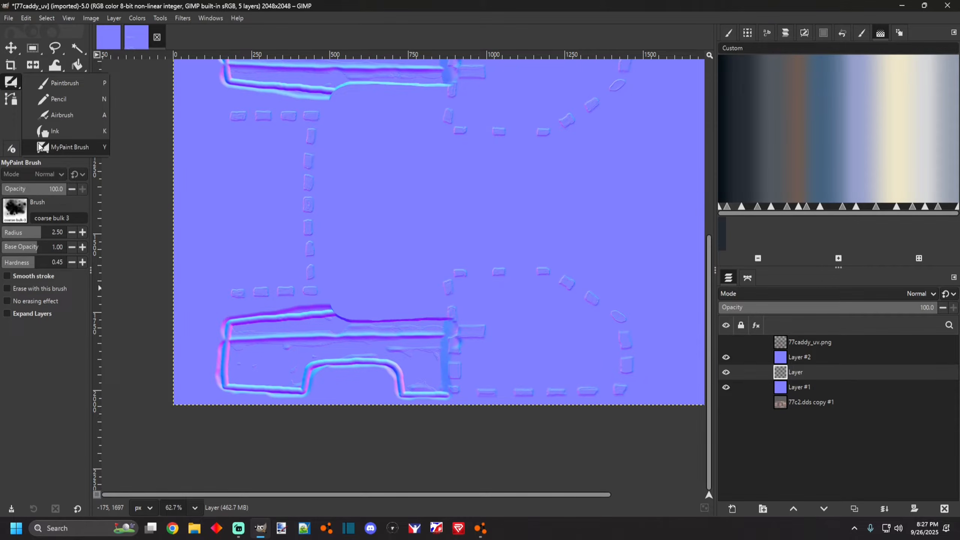
{"action": "left_click", "coordinate": [19, 219]}
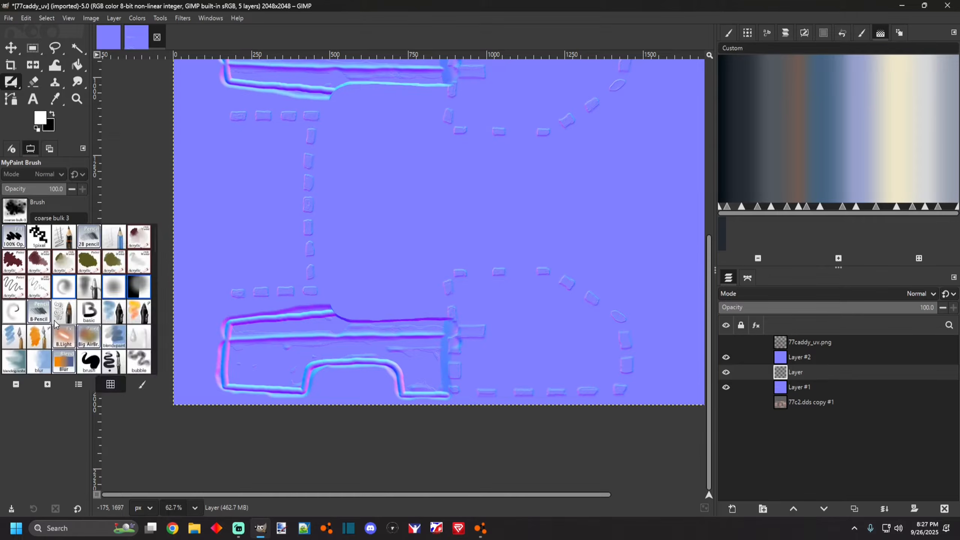
{"action": "scroll", "coordinate": [71, 328], "scroll_direction": "down", "scroll_amount": 2}
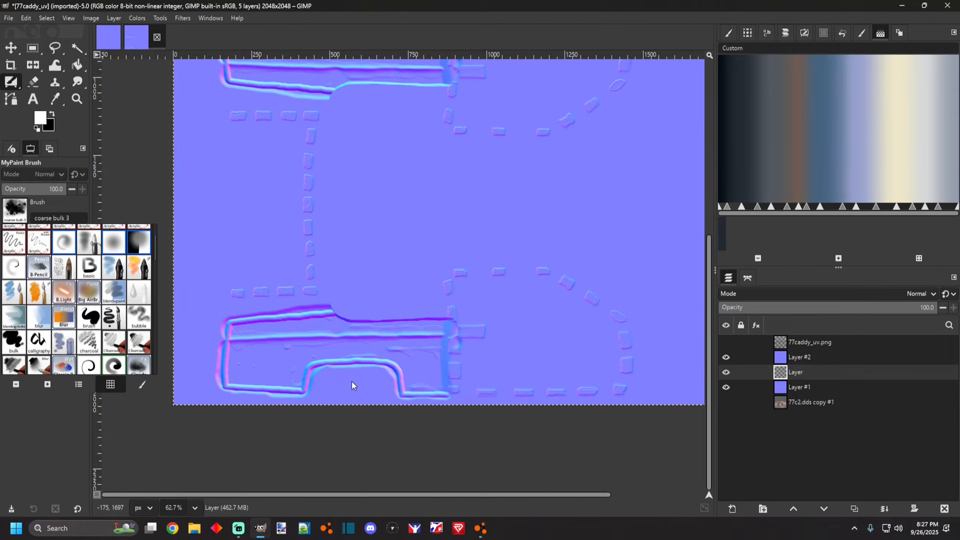
{"action": "left_click", "coordinate": [182, 33]}
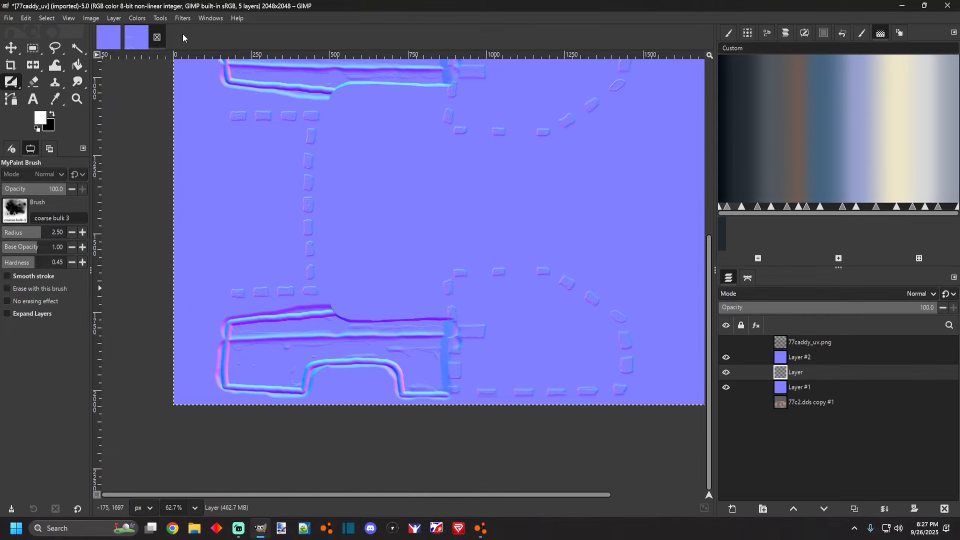
{"action": "left_click", "coordinate": [15, 208]}
{"action": "scroll", "coordinate": [56, 335], "scroll_direction": "down", "scroll_amount": 5}
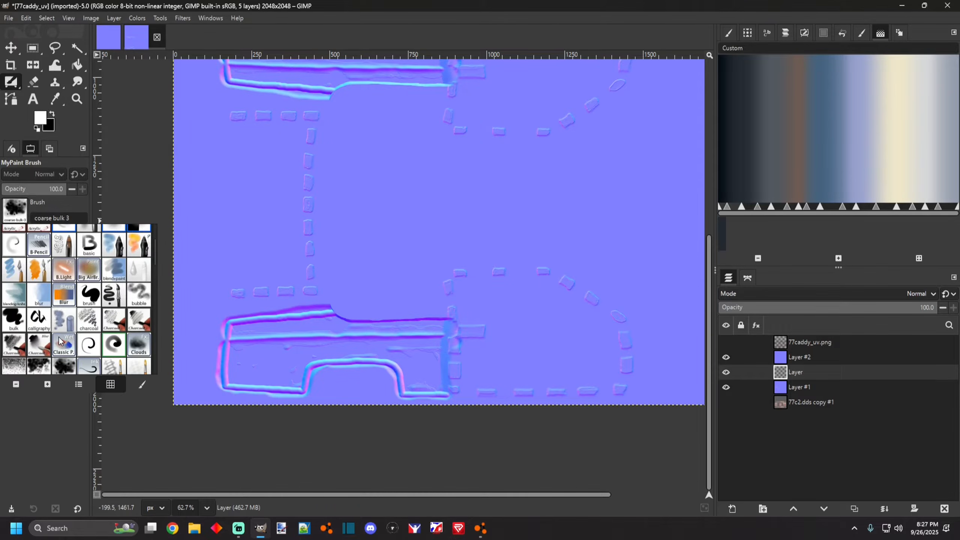
{"action": "scroll", "coordinate": [40, 345], "scroll_direction": "up", "scroll_amount": 3}
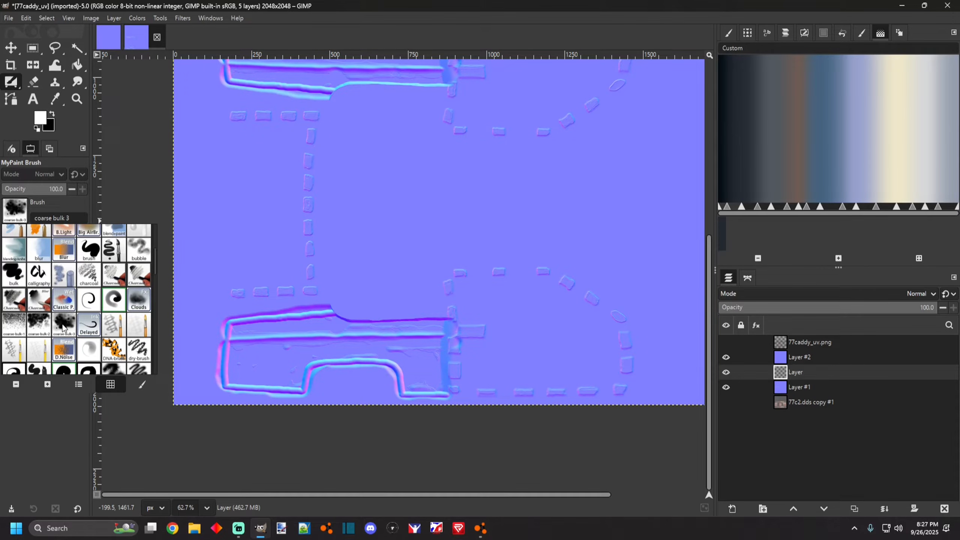
{"action": "left_click", "coordinate": [13, 87]}
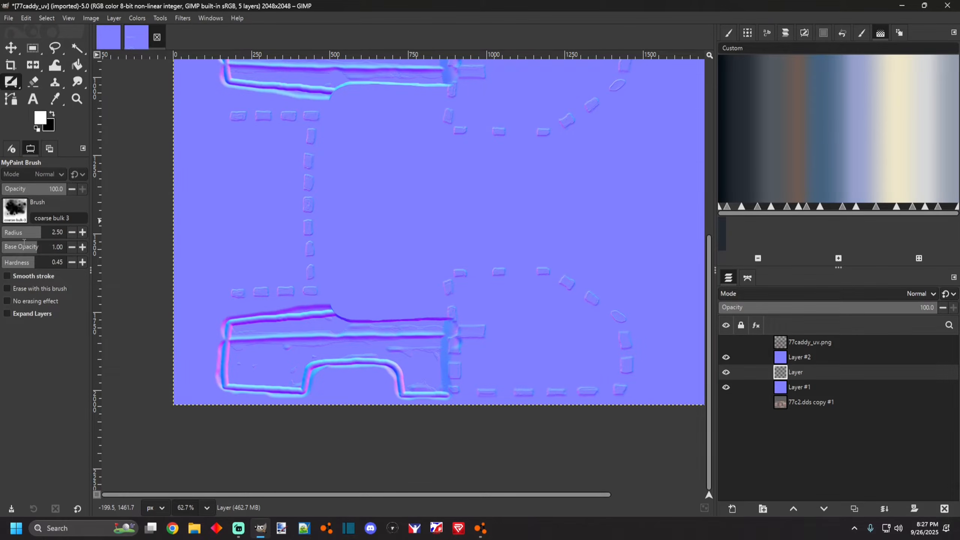
Swap the foreground colour to black and try a grime stroke across the lower body panel, undoing it.
{"action": "left_click_drag", "start_coordinate": [215, 242], "coordinate": [321, 242]}
{"action": "key", "text": "x"}
{"action": "scroll", "coordinate": [289, 349], "scroll_direction": "down", "scroll_amount": 2}
{"action": "scroll", "coordinate": [285, 343], "scroll_direction": "up", "scroll_amount": 6}
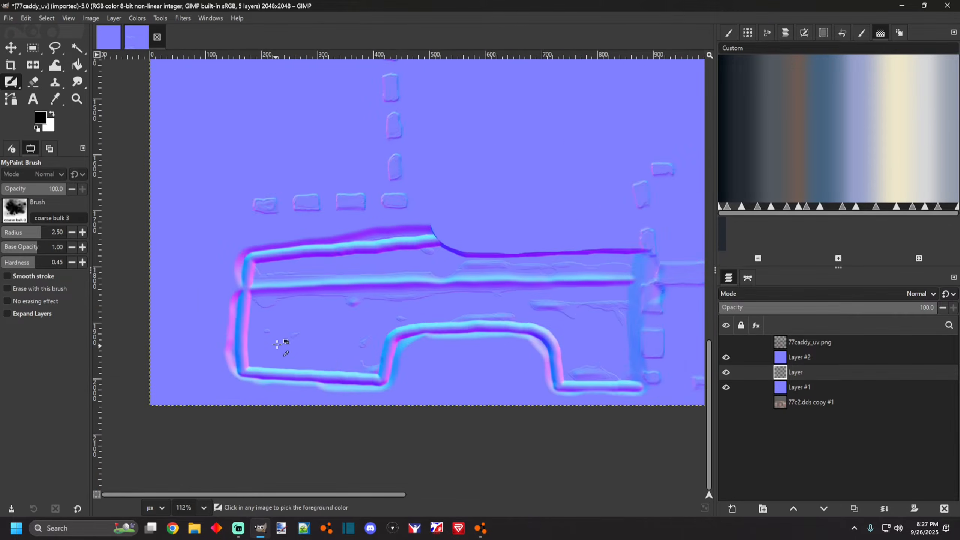
{"action": "scroll", "coordinate": [271, 311], "scroll_direction": "down", "scroll_amount": 2}
{"action": "scroll", "coordinate": [268, 317], "scroll_direction": "up", "scroll_amount": 2}
{"action": "mouse_move", "coordinate": [266, 298]}
{"action": "left_mouse_down"}
{"action": "mouse_move", "coordinate": [267, 309]}
{"action": "mouse_move", "coordinate": [428, 312]}
{"action": "left_mouse_up"}
{"action": "key", "text": "ctrl+z"}
Paint black coarse grime speckles across the lower and upper body panels of the side template.
{"action": "scroll", "coordinate": [328, 299], "scroll_direction": "down", "scroll_amount": 6}
{"action": "scroll", "coordinate": [492, 298], "scroll_direction": "up", "scroll_amount": 4}
{"action": "scroll", "coordinate": [340, 298], "scroll_direction": "down", "scroll_amount": 6}
{"action": "scroll", "coordinate": [382, 299], "scroll_direction": "up", "scroll_amount": 2}
{"action": "scroll", "coordinate": [397, 307], "scroll_direction": "up", "scroll_amount": 1}
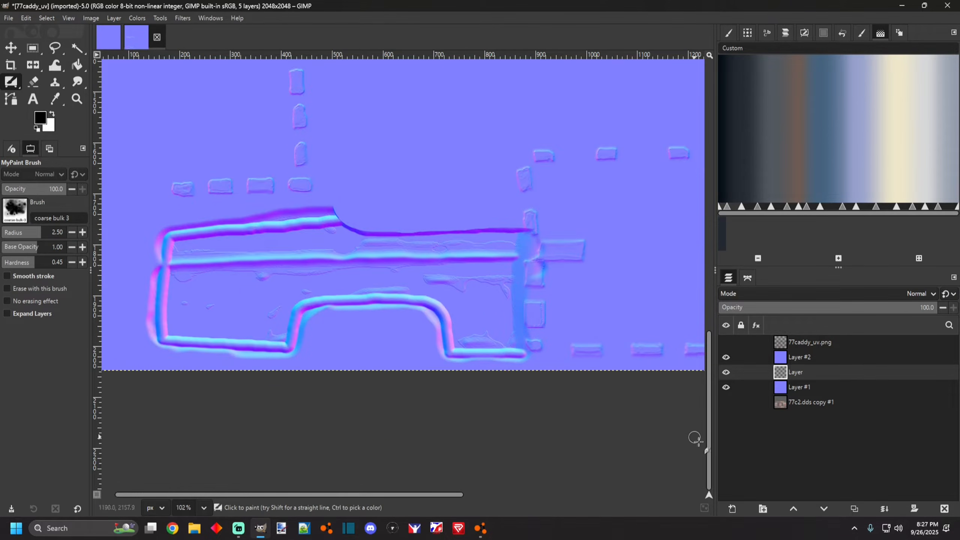
{"action": "mouse_move", "coordinate": [189, 274]}
{"action": "left_mouse_down"}
{"action": "mouse_move", "coordinate": [496, 272]}
{"action": "mouse_move", "coordinate": [504, 279]}
{"action": "mouse_move", "coordinate": [495, 309]}
{"action": "mouse_move", "coordinate": [427, 284]}
{"action": "mouse_move", "coordinate": [336, 281]}
{"action": "mouse_move", "coordinate": [239, 303]}
{"action": "mouse_move", "coordinate": [180, 292]}
{"action": "mouse_move", "coordinate": [179, 324]}
{"action": "mouse_move", "coordinate": [272, 330]}
{"action": "mouse_move", "coordinate": [283, 294]}
{"action": "mouse_move", "coordinate": [432, 289]}
{"action": "mouse_move", "coordinate": [470, 317]}
{"action": "mouse_move", "coordinate": [468, 343]}
{"action": "mouse_move", "coordinate": [496, 331]}
{"action": "mouse_move", "coordinate": [492, 309]}
{"action": "mouse_move", "coordinate": [481, 330]}
{"action": "mouse_move", "coordinate": [496, 344]}
{"action": "left_mouse_up"}
{"action": "left_click_drag", "start_coordinate": [178, 243], "coordinate": [505, 243]}
{"action": "left_click", "coordinate": [480, 528]}
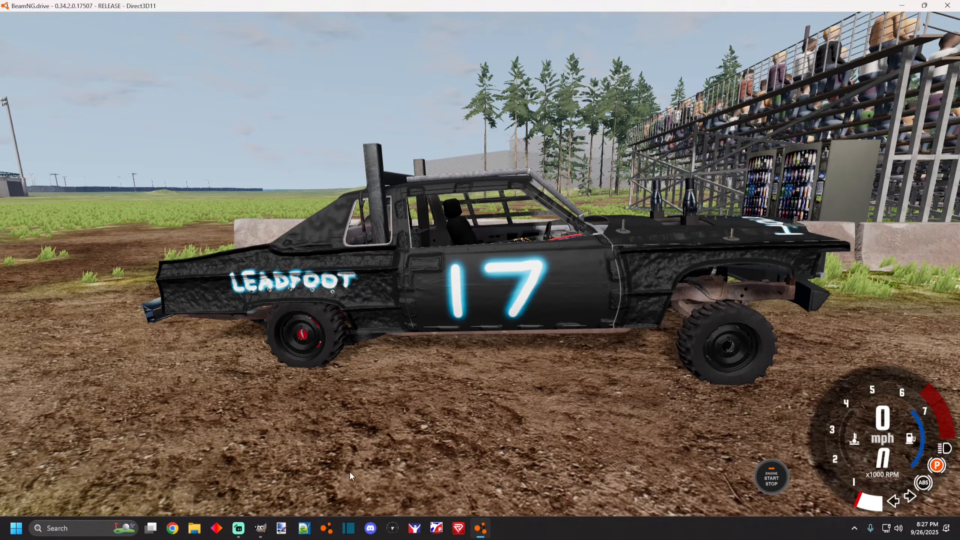
{"action": "left_click", "coordinate": [260, 528]}
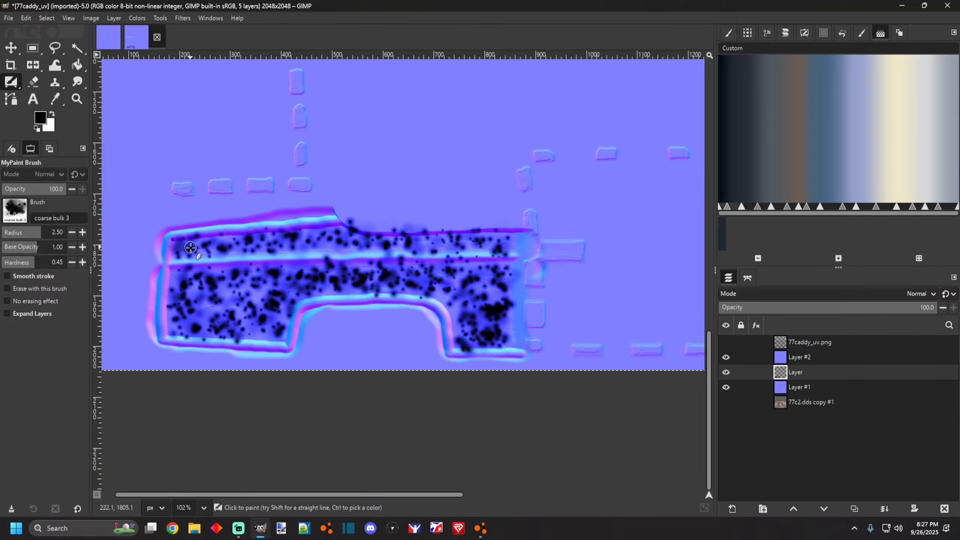
Undo the grime speckle strokes and redo both of them.
{"action": "scroll", "coordinate": [280, 324], "scroll_direction": "up", "scroll_amount": 2}
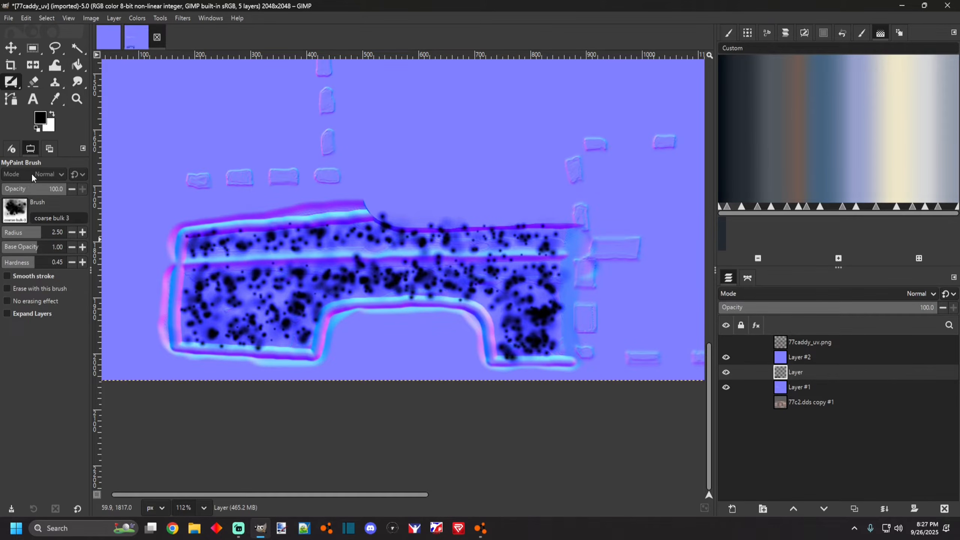
{"action": "key", "text": "ctrl+z"}
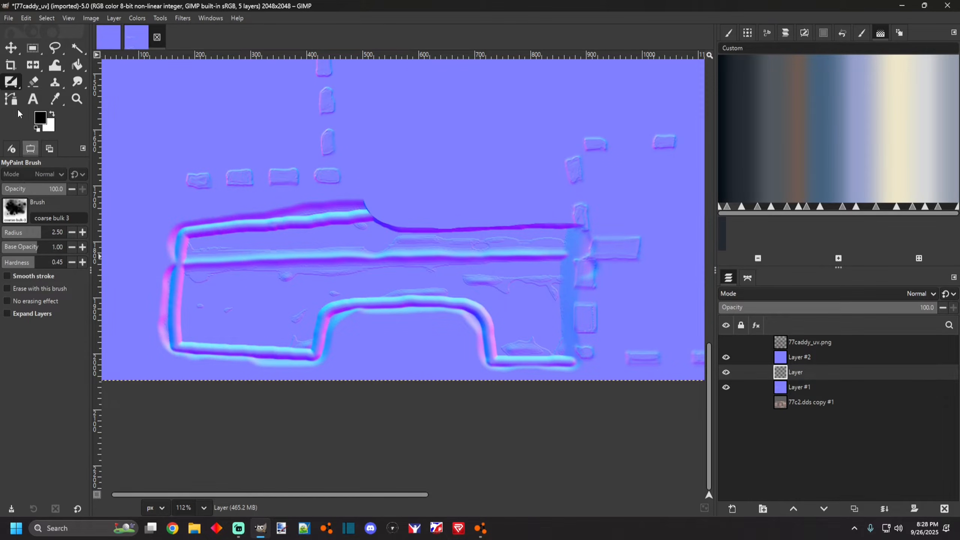
{"action": "left_click", "coordinate": [25, 18]}
{"action": "left_click", "coordinate": [29, 43]}
{"action": "left_click", "coordinate": [26, 18]}
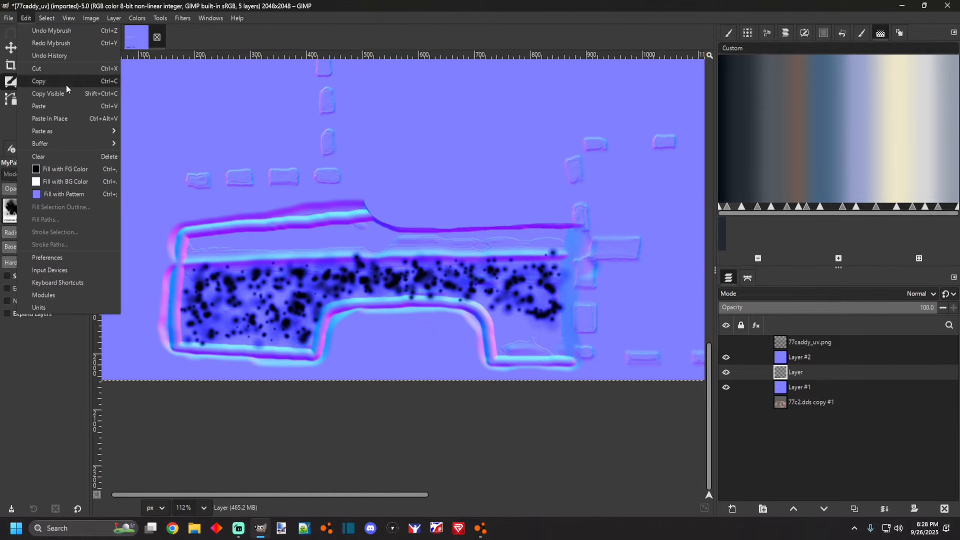
{"action": "left_click", "coordinate": [37, 43]}
{"action": "left_click", "coordinate": [26, 17]}
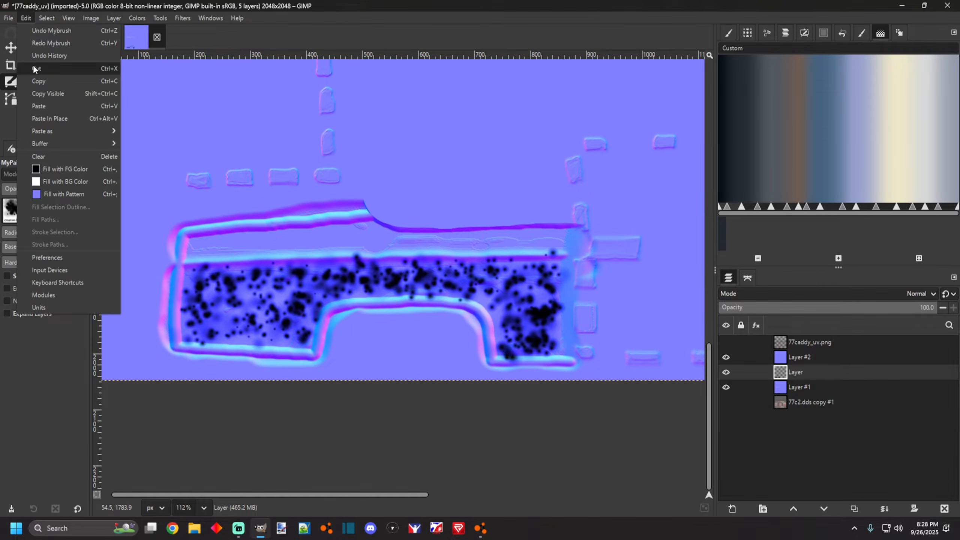
{"action": "left_click", "coordinate": [38, 43]}
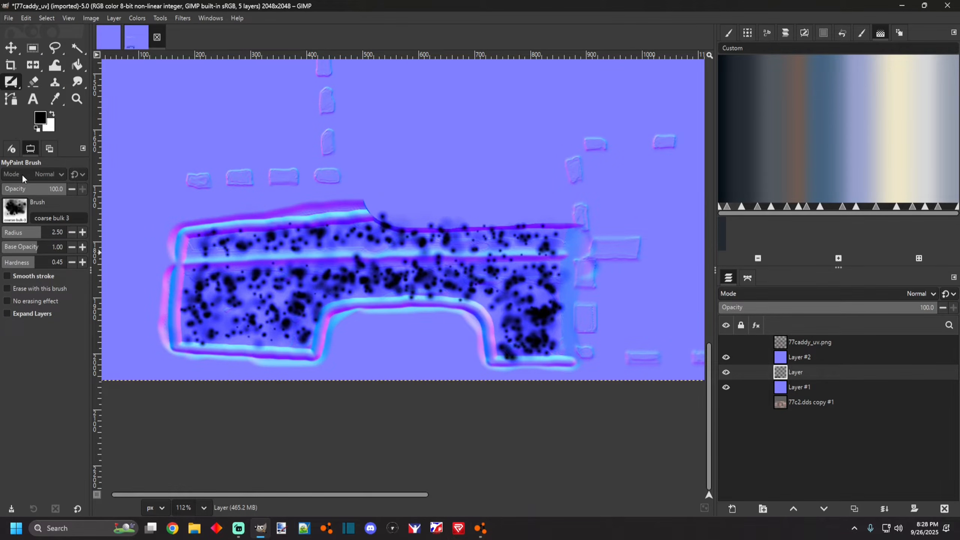
Switch to the Eraser and set its size to 27, hardness to 41 and force to 100.
{"action": "left_click", "coordinate": [13, 88]}
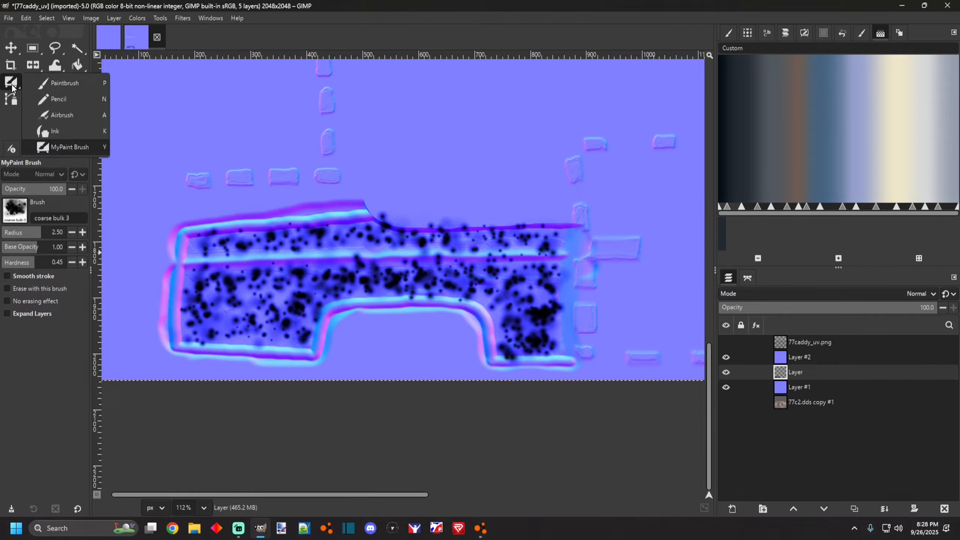
{"action": "left_click", "coordinate": [33, 81]}
{"action": "scroll", "coordinate": [181, 250], "scroll_direction": "up", "scroll_amount": 2}
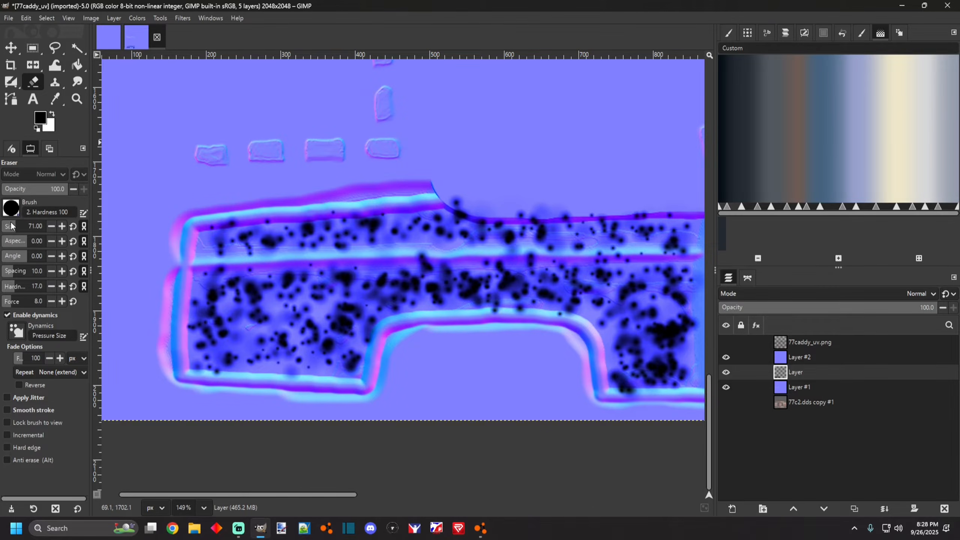
{"action": "scroll", "coordinate": [170, 250], "scroll_direction": "down", "scroll_amount": 2}
{"action": "scroll", "coordinate": [152, 250], "scroll_direction": "up", "scroll_amount": 2}
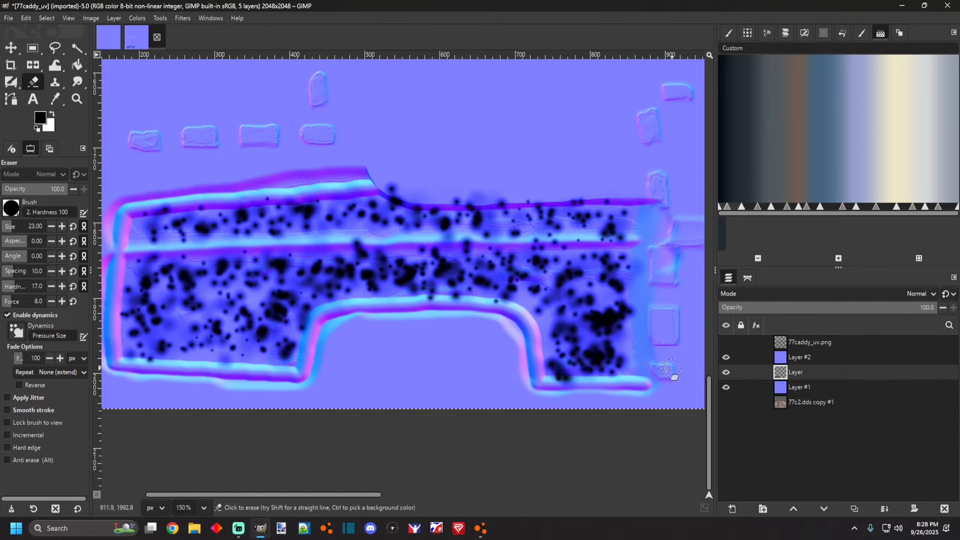
{"action": "left_click", "coordinate": [47, 20]}
{"action": "left_click", "coordinate": [43, 20]}
{"action": "left_click", "coordinate": [47, 305]}
{"action": "left_click_drag", "start_coordinate": [18, 289], "coordinate": [22, 289]}
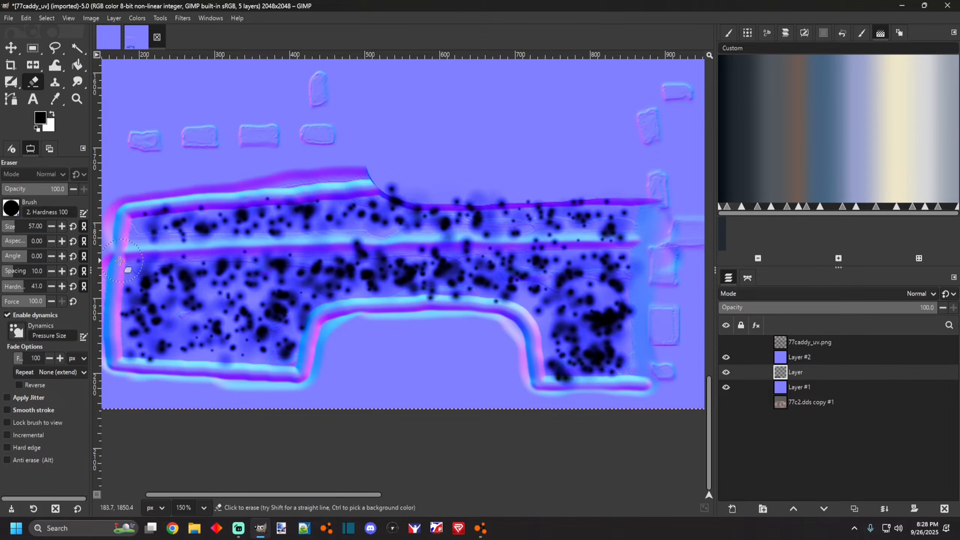
{"action": "left_click_drag", "start_coordinate": [18, 230], "coordinate": [8, 229]}
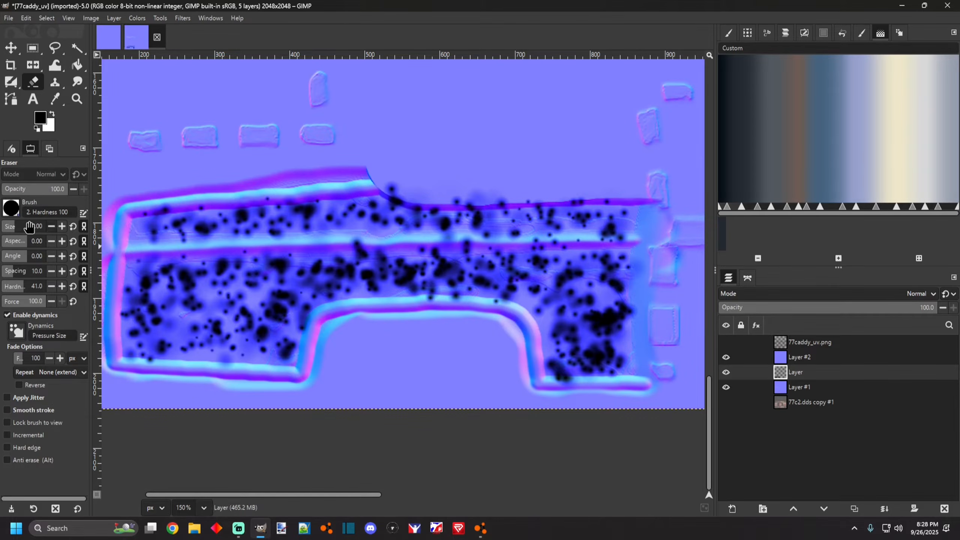
{"action": "left_click_drag", "start_coordinate": [14, 230], "coordinate": [8, 230]}
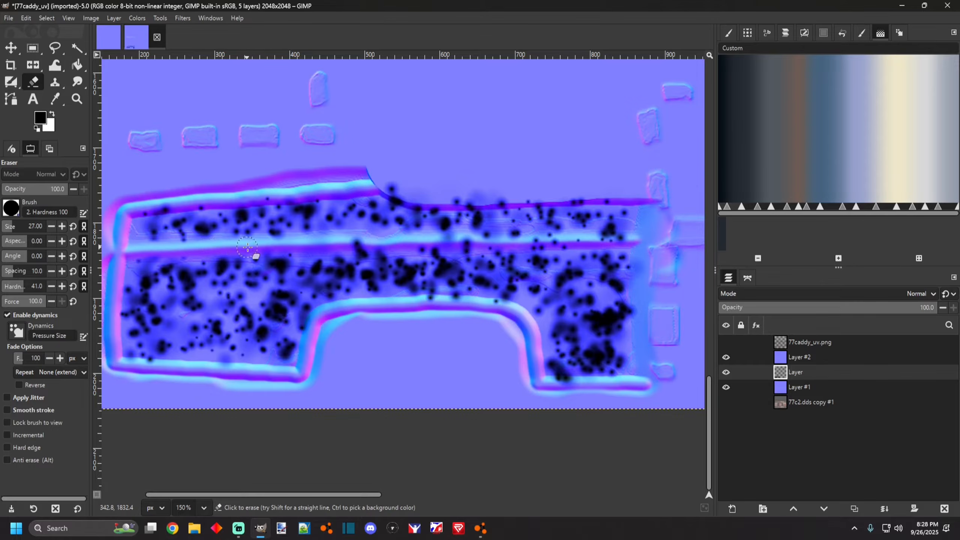
Erase the grime speckles along the panel's crease line, top edge and wheel-arch trim to keep body lines clean.
{"action": "left_click_drag", "start_coordinate": [274, 247], "coordinate": [639, 243]}
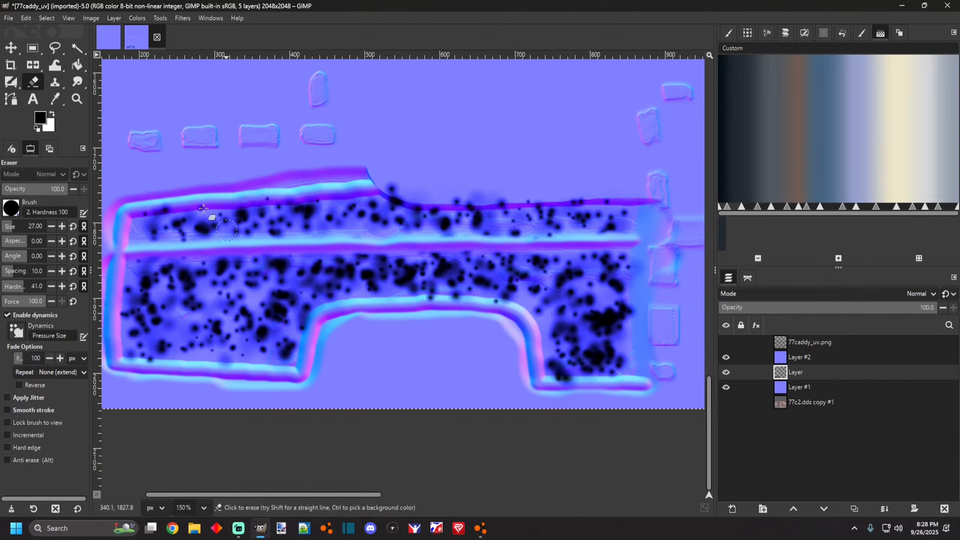
{"action": "mouse_move", "coordinate": [130, 212]}
{"action": "left_mouse_down"}
{"action": "mouse_move", "coordinate": [379, 188]}
{"action": "mouse_move", "coordinate": [418, 204]}
{"action": "mouse_move", "coordinate": [616, 200]}
{"action": "left_mouse_up"}
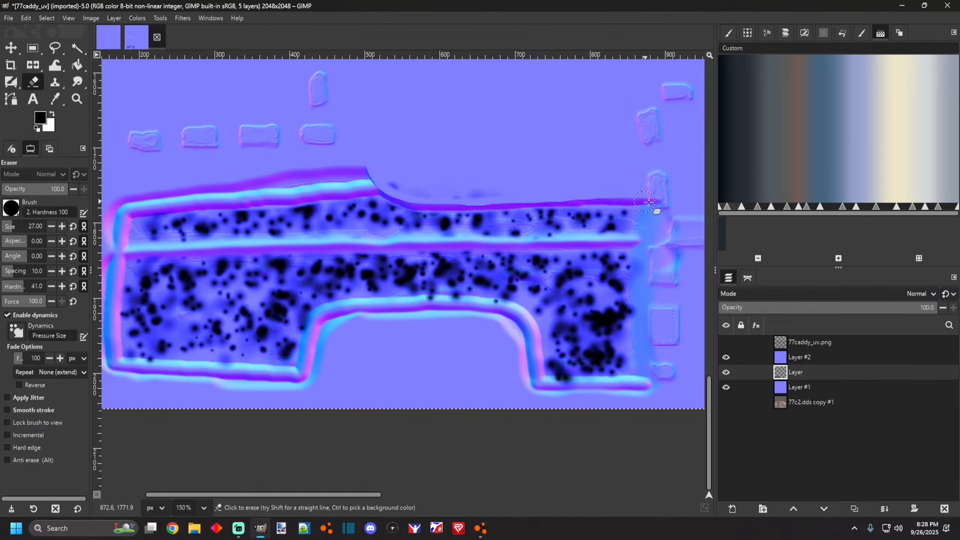
{"action": "mouse_move", "coordinate": [612, 382]}
{"action": "left_mouse_down"}
{"action": "mouse_move", "coordinate": [534, 379]}
{"action": "mouse_move", "coordinate": [532, 357]}
{"action": "left_mouse_up"}
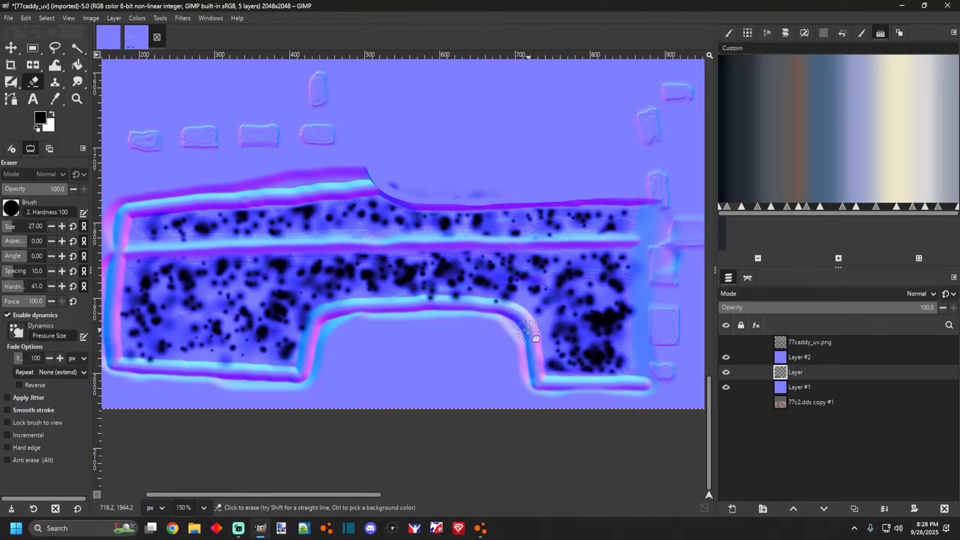
{"action": "mouse_move", "coordinate": [504, 308]}
{"action": "left_mouse_down"}
{"action": "mouse_move", "coordinate": [429, 302]}
{"action": "mouse_move", "coordinate": [477, 307]}
{"action": "left_mouse_up"}
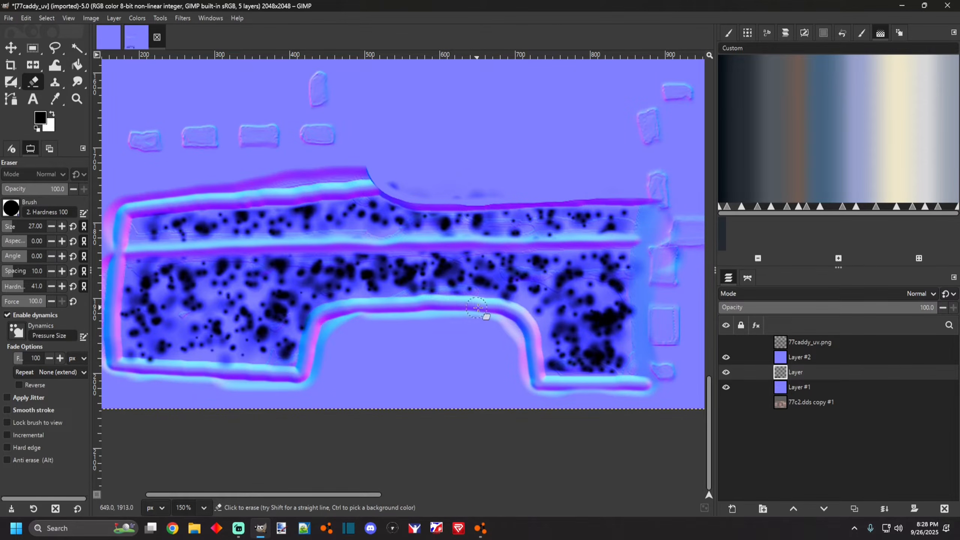
{"action": "mouse_move", "coordinate": [362, 308]}
{"action": "left_mouse_down"}
{"action": "mouse_move", "coordinate": [326, 312]}
{"action": "mouse_move", "coordinate": [303, 360]}
{"action": "mouse_move", "coordinate": [234, 372]}
{"action": "mouse_move", "coordinate": [111, 362]}
{"action": "mouse_move", "coordinate": [118, 270]}
{"action": "left_mouse_up"}
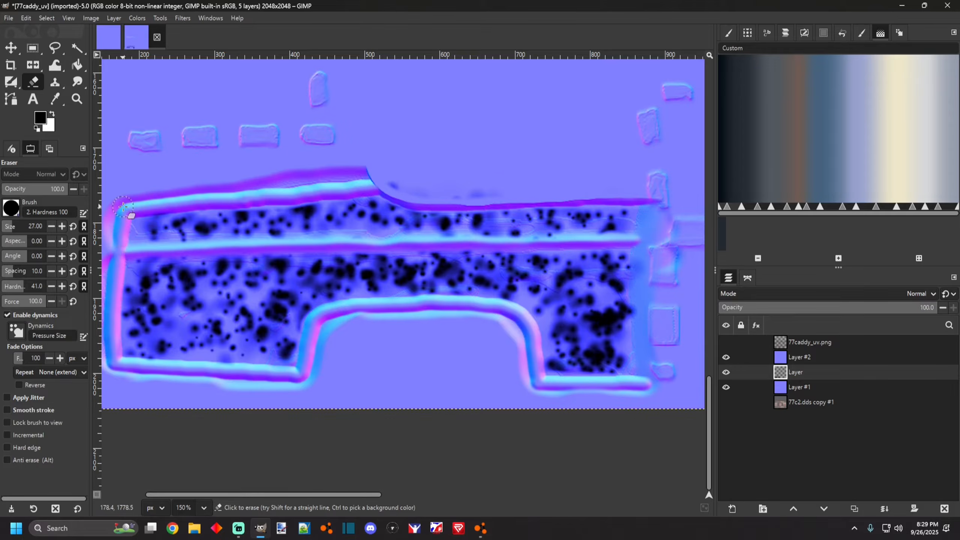
Duplicate the grime speckle layer.
{"action": "scroll", "coordinate": [354, 348], "scroll_direction": "down", "scroll_amount": 6}
{"action": "scroll", "coordinate": [249, 335], "scroll_direction": "up", "scroll_amount": 2}
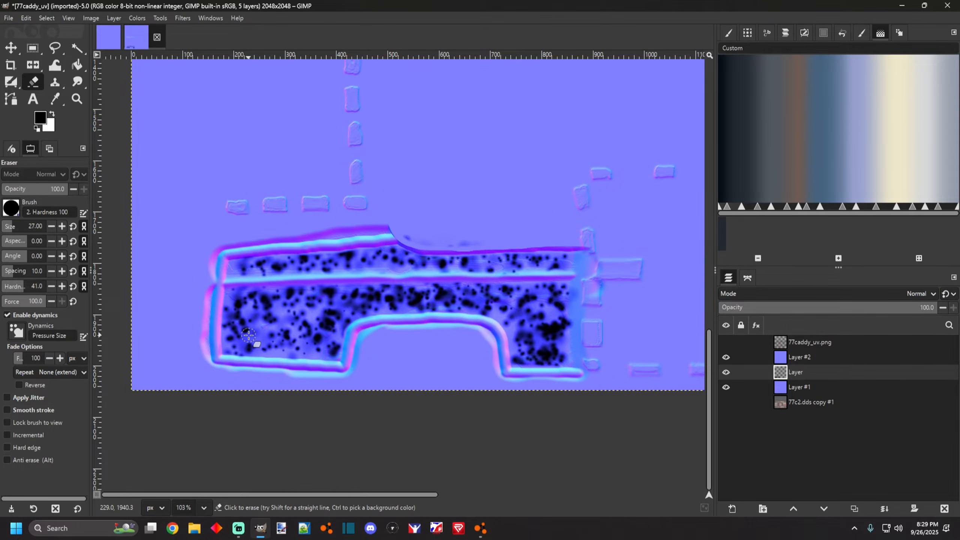
{"action": "scroll", "coordinate": [378, 322], "scroll_direction": "down", "scroll_amount": 1}
{"action": "scroll", "coordinate": [506, 306], "scroll_direction": "up", "scroll_amount": 3}
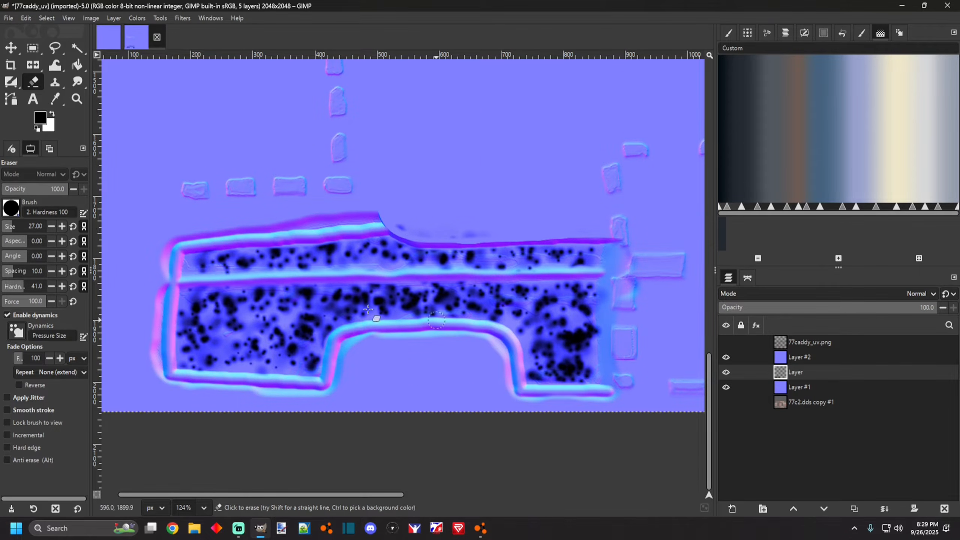
{"action": "scroll", "coordinate": [378, 359], "scroll_direction": "down", "scroll_amount": 4}
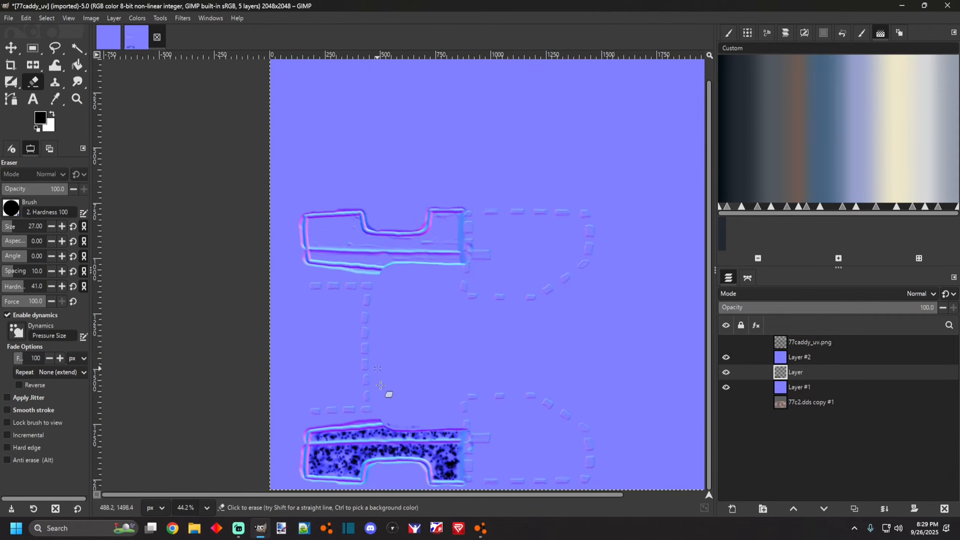
{"action": "scroll", "coordinate": [380, 378], "scroll_direction": "up", "scroll_amount": 2}
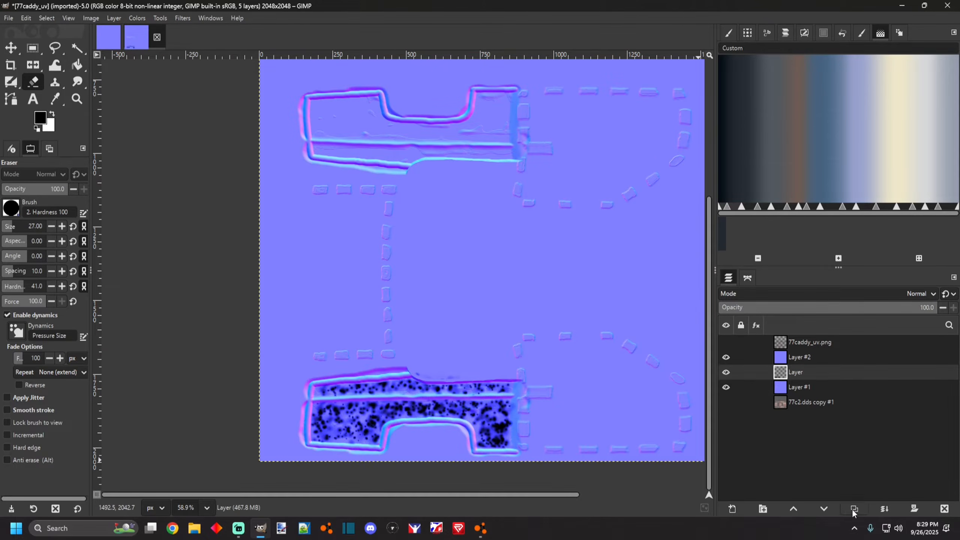
{"action": "left_click", "coordinate": [854, 507]}
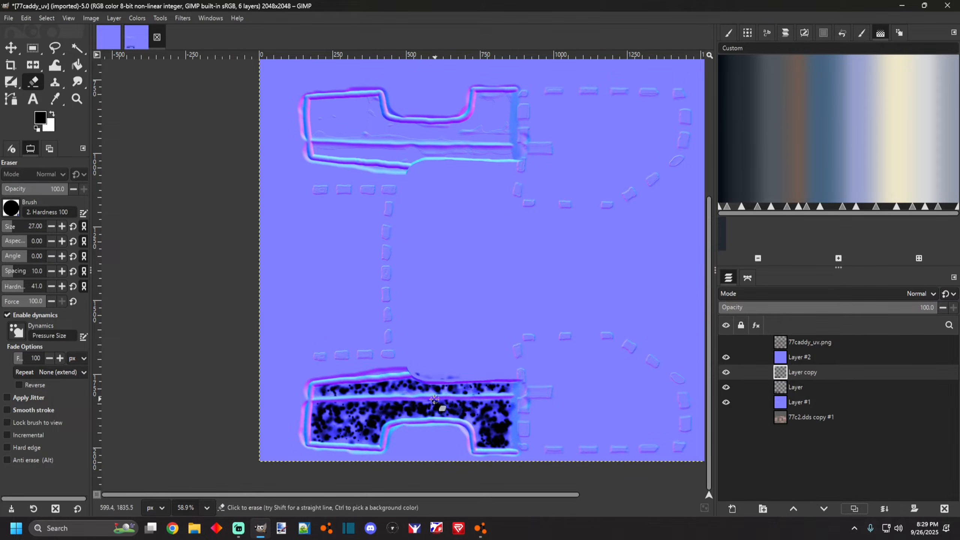
Flip the duplicated grime layer vertically and move it down onto the upper side panel of the template.
{"action": "scroll", "coordinate": [403, 395], "scroll_direction": "down", "scroll_amount": 1}
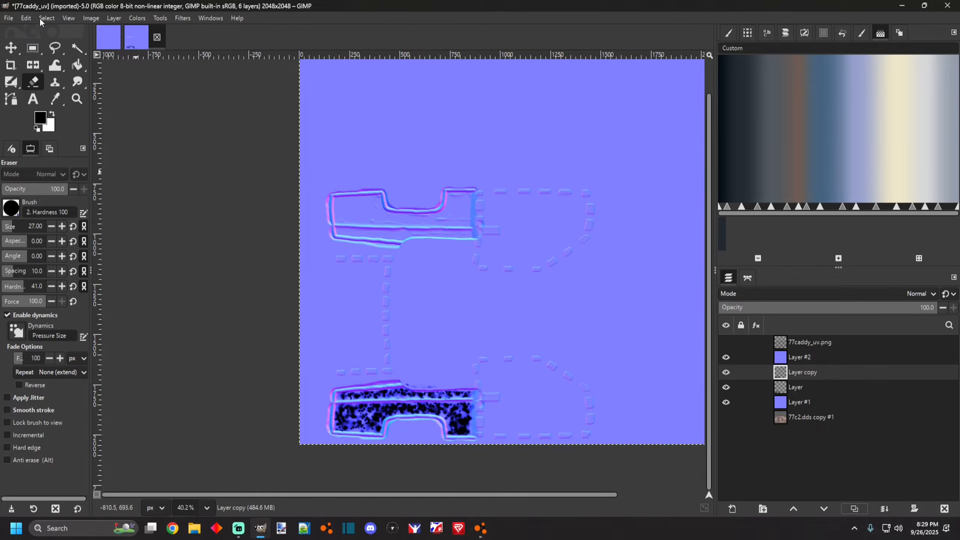
{"action": "left_click", "coordinate": [40, 19]}
{"action": "left_click", "coordinate": [27, 69]}
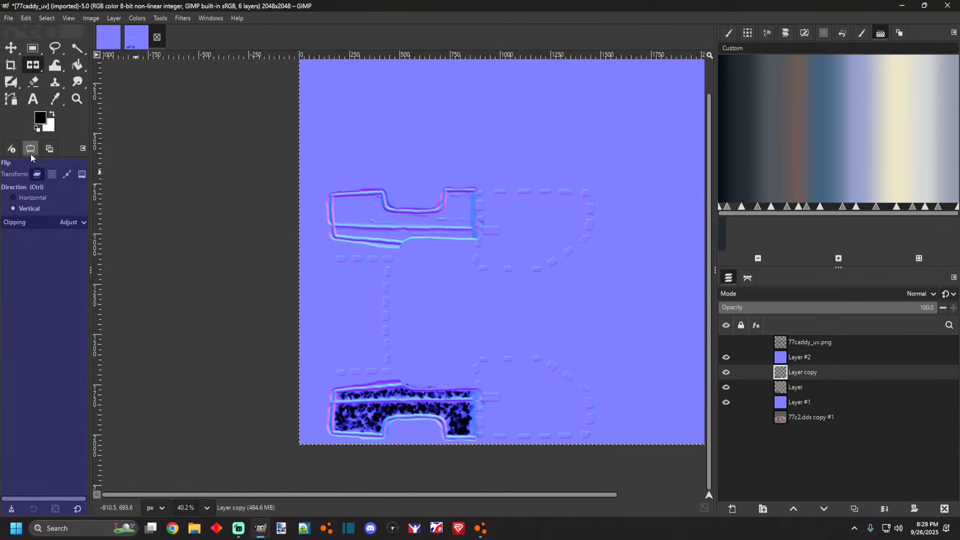
{"action": "left_click", "coordinate": [326, 351]}
{"action": "left_click", "coordinate": [11, 48]}
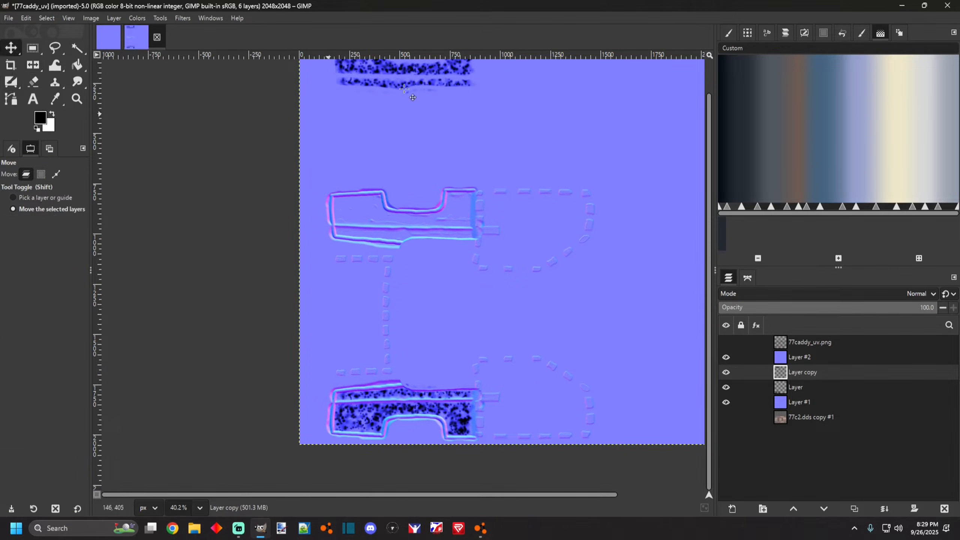
{"action": "scroll", "coordinate": [400, 96], "scroll_direction": "up", "scroll_amount": 1}
{"action": "left_click_drag", "start_coordinate": [407, 139], "coordinate": [405, 306]}
Inspect the flipped grime placement on both side panels at different zoom levels.
{"action": "scroll", "coordinate": [405, 305], "scroll_direction": "down", "scroll_amount": 5}
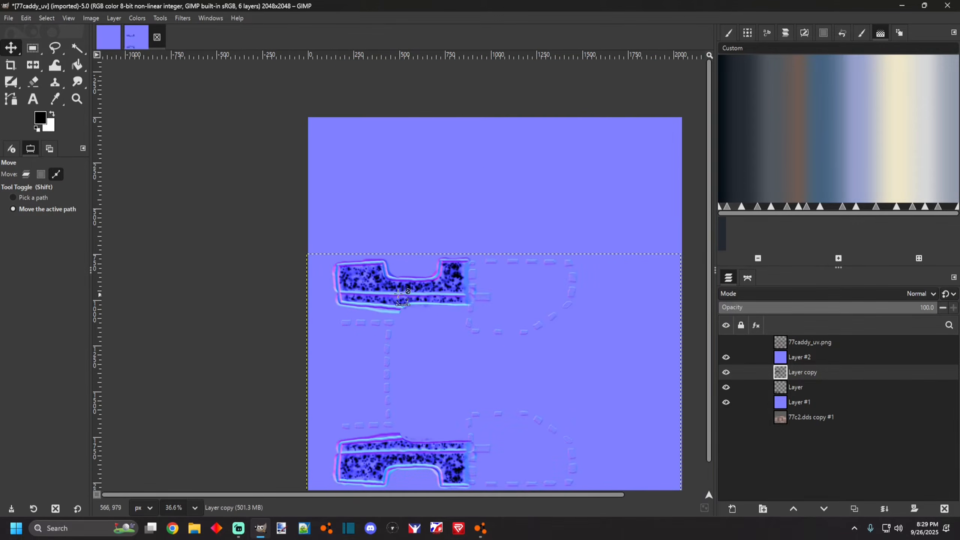
{"action": "scroll", "coordinate": [400, 408], "scroll_direction": "down", "scroll_amount": 1}
{"action": "scroll", "coordinate": [391, 429], "scroll_direction": "up", "scroll_amount": 3}
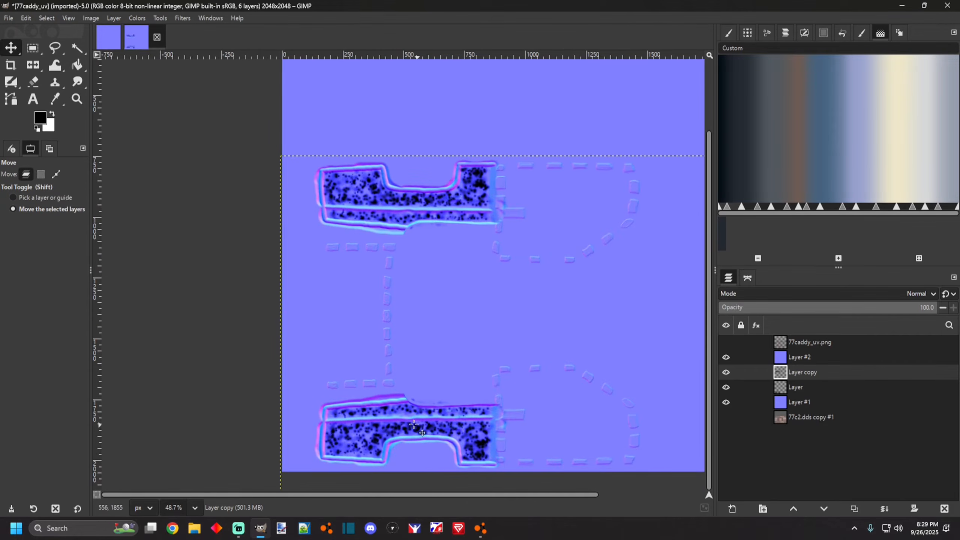
{"action": "scroll", "coordinate": [379, 198], "scroll_direction": "up", "scroll_amount": 2}
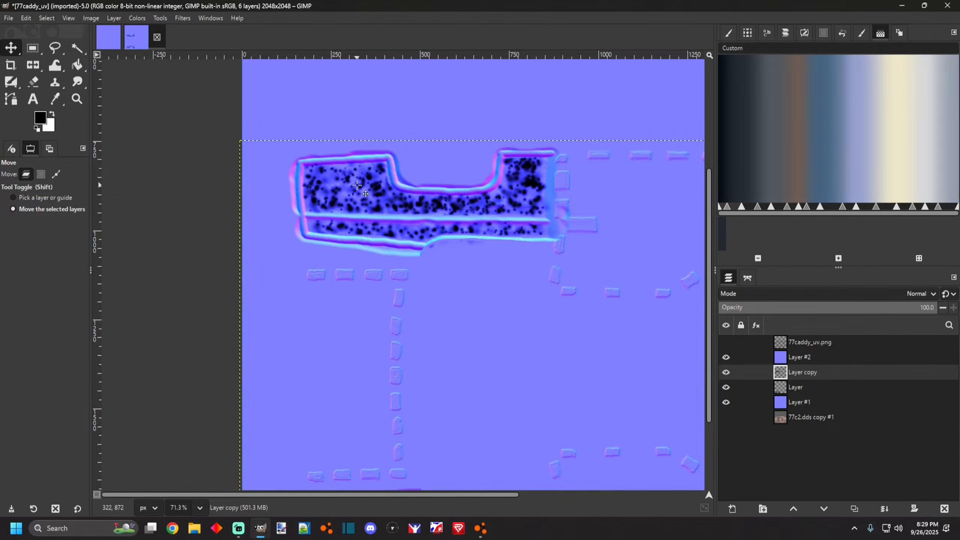
{"action": "scroll", "coordinate": [365, 268], "scroll_direction": "down", "scroll_amount": 2}
{"action": "scroll", "coordinate": [367, 378], "scroll_direction": "up", "scroll_amount": 1}
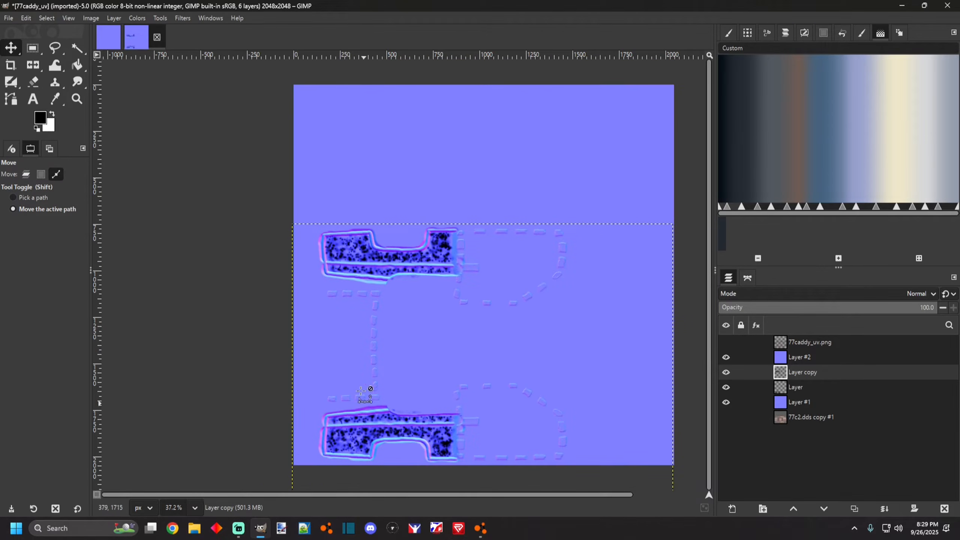
{"action": "scroll", "coordinate": [368, 392], "scroll_direction": "up", "scroll_amount": 1}
{"action": "scroll", "coordinate": [353, 265], "scroll_direction": "down", "scroll_amount": 1}
{"action": "scroll", "coordinate": [368, 363], "scroll_direction": "down", "scroll_amount": 3}
{"action": "scroll", "coordinate": [383, 424], "scroll_direction": "up", "scroll_amount": 4}
{"action": "scroll", "coordinate": [382, 341], "scroll_direction": "up", "scroll_amount": 1}
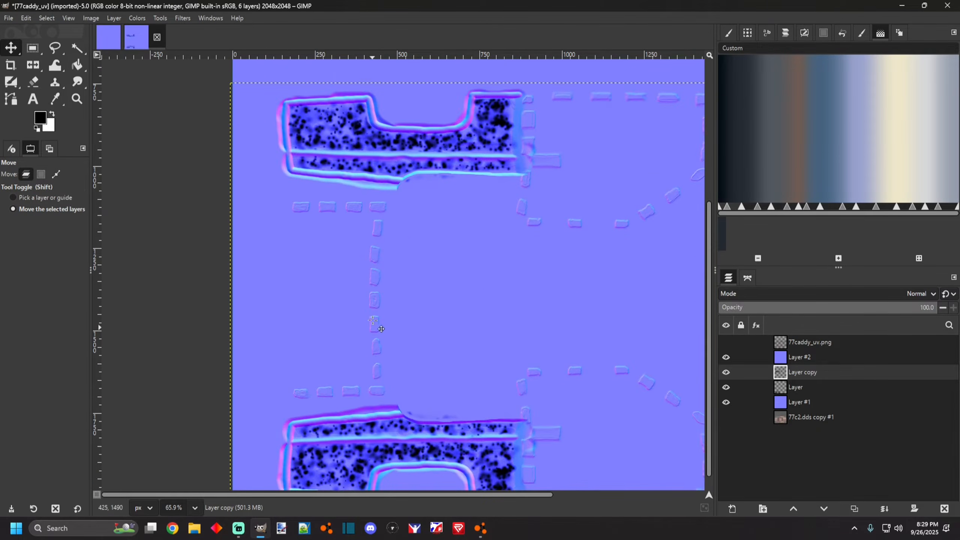
{"action": "scroll", "coordinate": [386, 318], "scroll_direction": "down", "scroll_amount": 4}
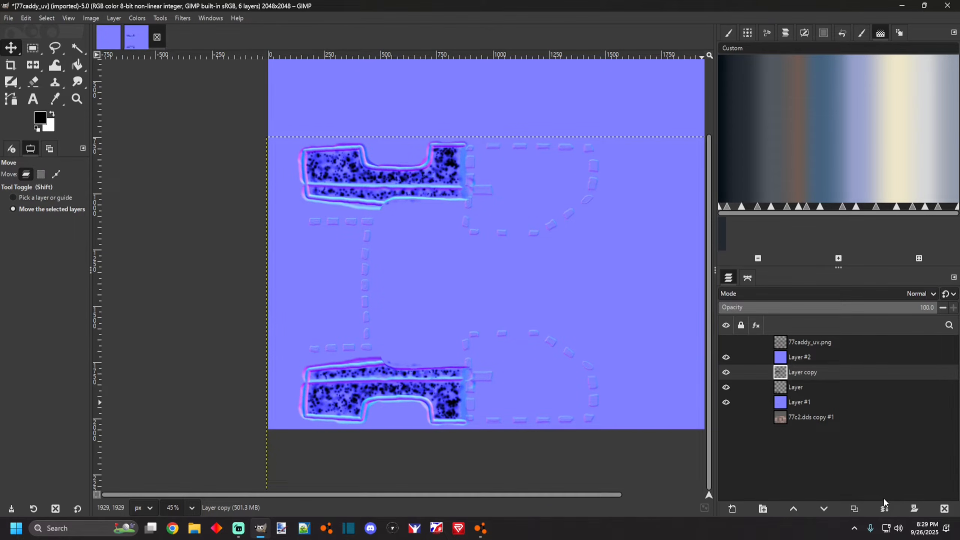
Merge the flipped grime copy down into the grime layer.
{"action": "left_click", "coordinate": [881, 511]}
{"action": "scroll", "coordinate": [404, 363], "scroll_direction": "down", "scroll_amount": 2}
{"action": "scroll", "coordinate": [409, 367], "scroll_direction": "up", "scroll_amount": 2}
{"action": "scroll", "coordinate": [416, 362], "scroll_direction": "up", "scroll_amount": 2}
{"action": "scroll", "coordinate": [455, 365], "scroll_direction": "down", "scroll_amount": 1}
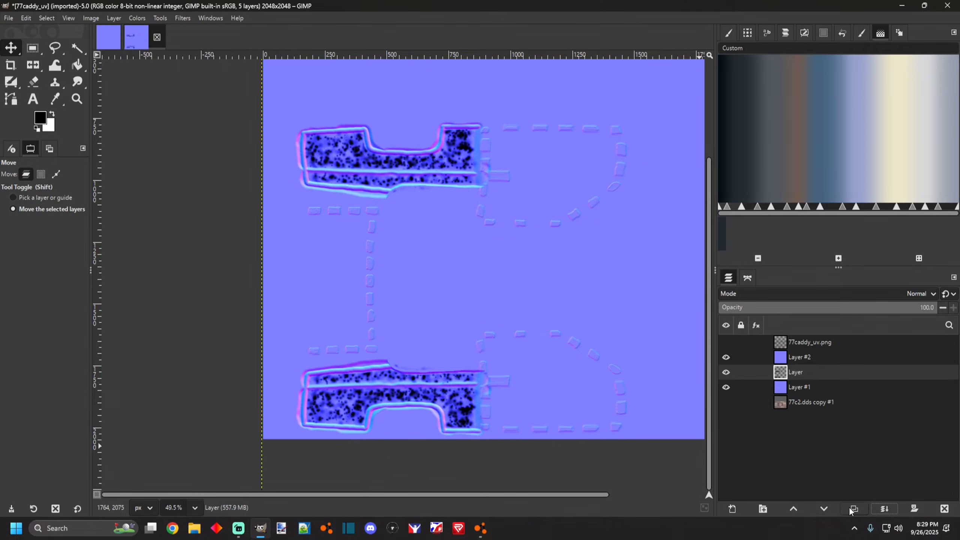
Add a new layer below the grime layer and fill it with white.
{"action": "left_click", "coordinate": [733, 509]}
{"action": "key", "text": "Return"}
{"action": "left_click_drag", "start_coordinate": [778, 374], "coordinate": [778, 393]}
{"action": "key", "text": "x"}
{"action": "left_click", "coordinate": [78, 65]}
{"action": "left_click", "coordinate": [406, 269]}
{"action": "scroll", "coordinate": [329, 261], "scroll_direction": "down", "scroll_amount": 1}
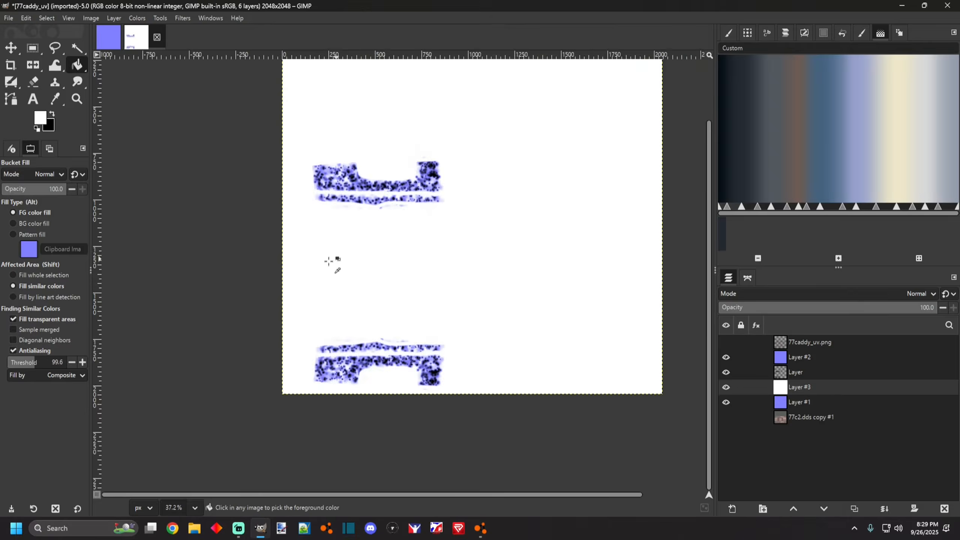
{"action": "scroll", "coordinate": [329, 261], "scroll_direction": "up", "scroll_amount": 4, "text": "ctrl"}
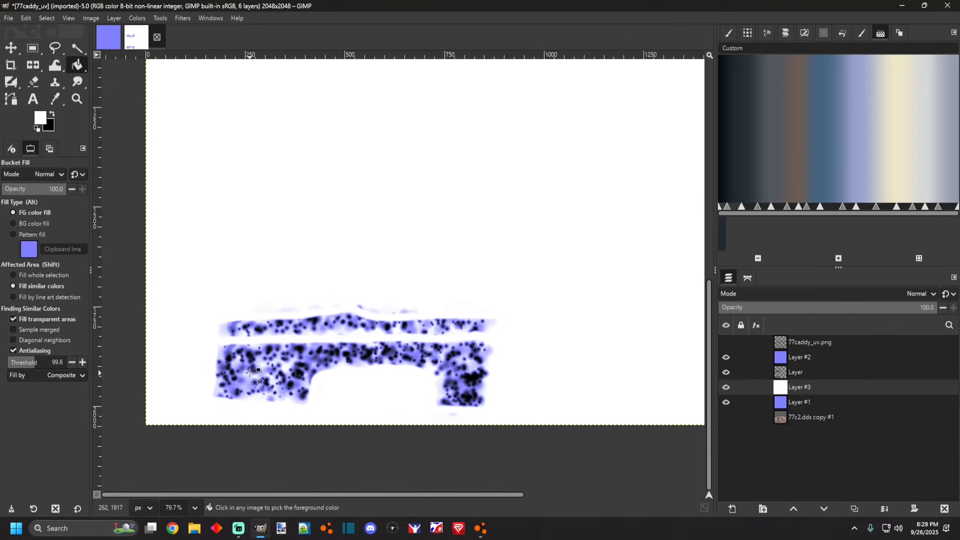
{"action": "scroll", "coordinate": [229, 312], "scroll_direction": "down", "scroll_amount": 3, "text": "ctrl"}
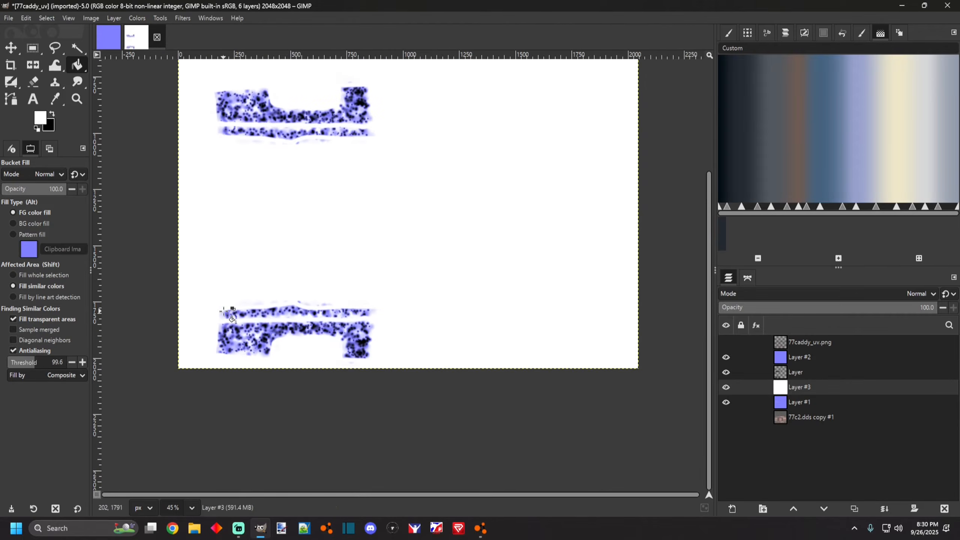
Undo the white fill and the new layer.
{"action": "left_click", "coordinate": [52, 114]}
{"action": "left_click", "coordinate": [796, 373]}
{"action": "scroll", "coordinate": [234, 342], "scroll_direction": "up", "scroll_amount": 4}
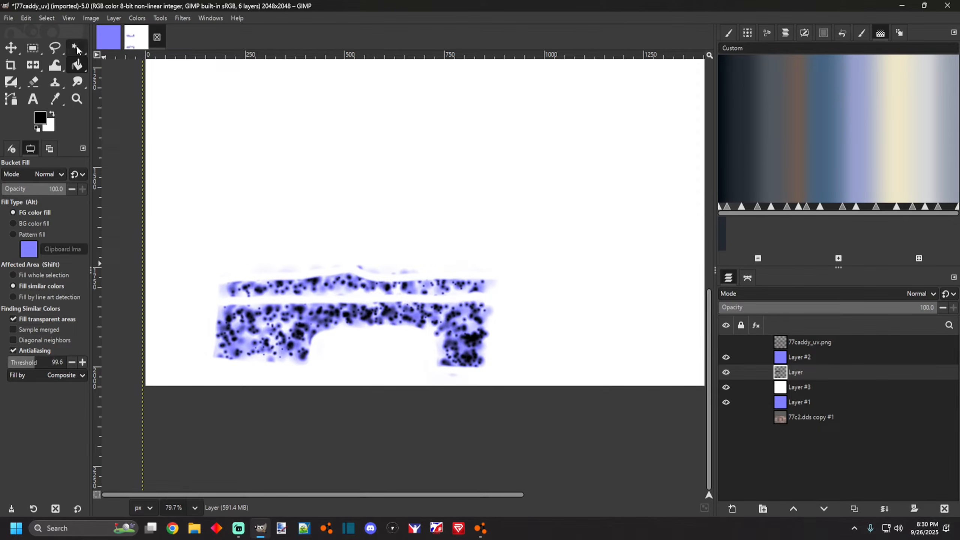
{"action": "scroll", "coordinate": [496, 358], "scroll_direction": "down", "scroll_amount": 5}
{"action": "key", "text": "ctrl+z"}
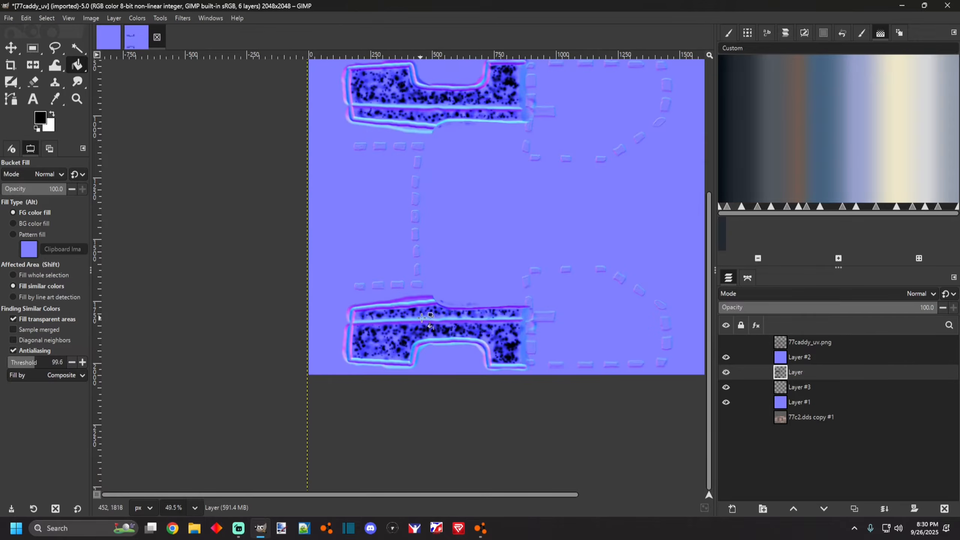
{"action": "key", "text": "ctrl+z"}
Hide the normal-map base layers so only the grime layer remains visible.
{"action": "scroll", "coordinate": [432, 329], "scroll_direction": "up", "scroll_amount": 4}
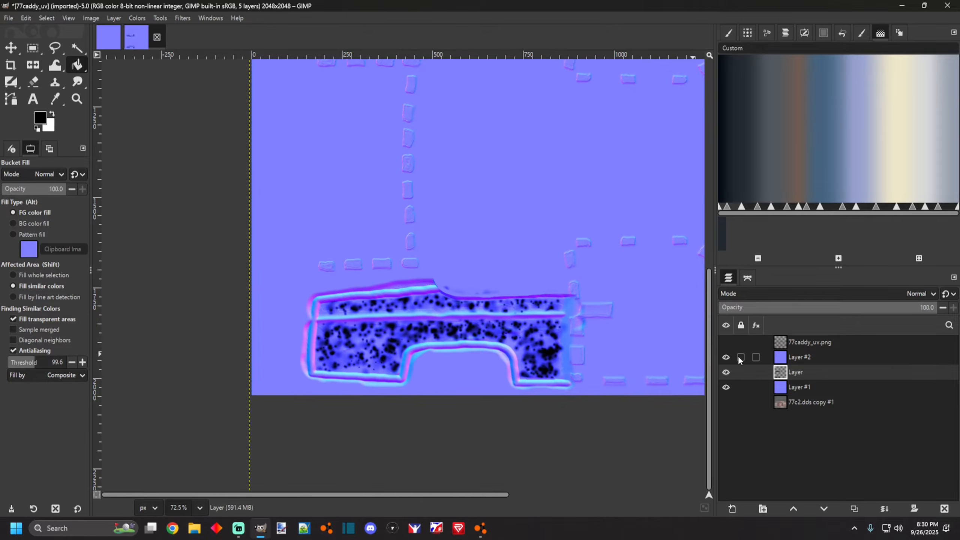
{"action": "left_click", "coordinate": [790, 388]}
{"action": "left_click", "coordinate": [726, 387]}
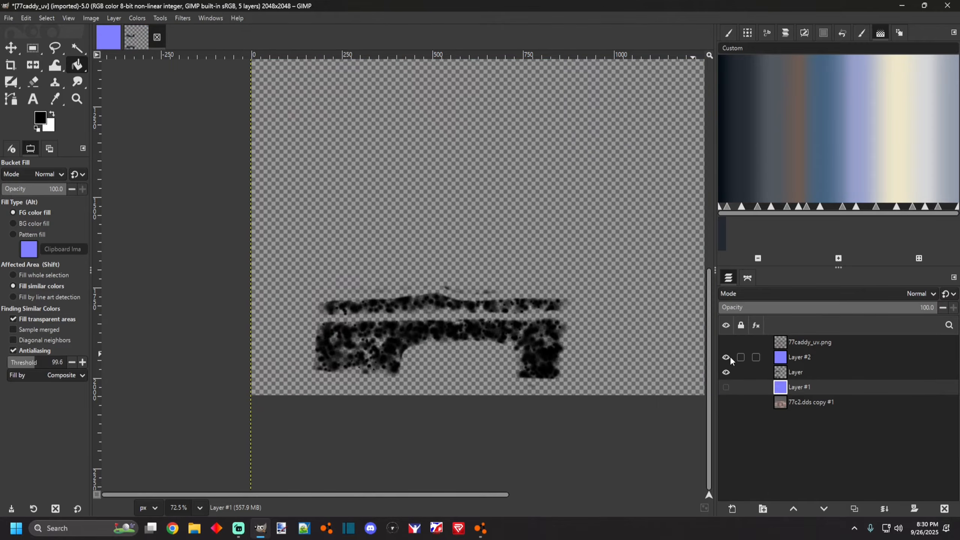
{"action": "left_click", "coordinate": [784, 375]}
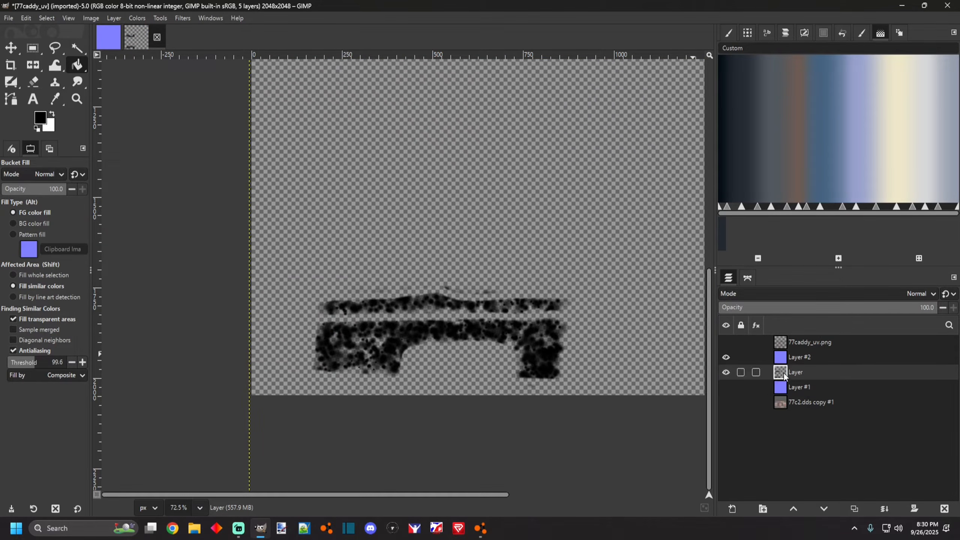
{"action": "left_click", "coordinate": [726, 383]}
{"action": "left_click", "coordinate": [727, 383]}
Add a new layer beneath the grime layer and fill it with white.
{"action": "left_click", "coordinate": [737, 507]}
{"action": "left_click", "coordinate": [541, 409]}
{"action": "scroll", "coordinate": [440, 346], "scroll_direction": "up", "scroll_amount": 2}
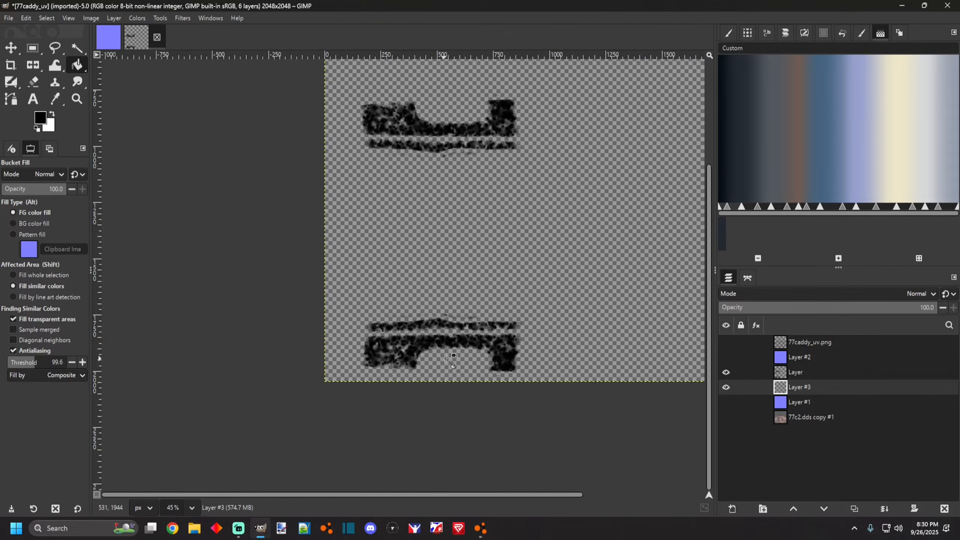
{"action": "scroll", "coordinate": [325, 331], "scroll_direction": "down", "scroll_amount": 3}
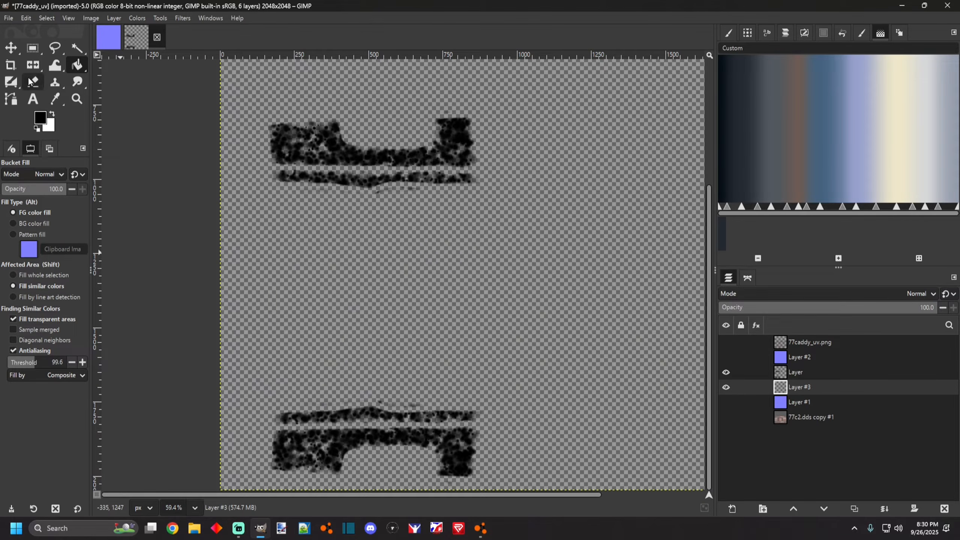
{"action": "left_click", "coordinate": [356, 261]}
{"action": "key", "text": "ctrl+z"}
{"action": "left_click", "coordinate": [53, 114]}
{"action": "left_click", "coordinate": [386, 302]}
Merge the grime layer down onto the white layer.
{"action": "scroll", "coordinate": [385, 354], "scroll_direction": "down", "scroll_amount": 3}
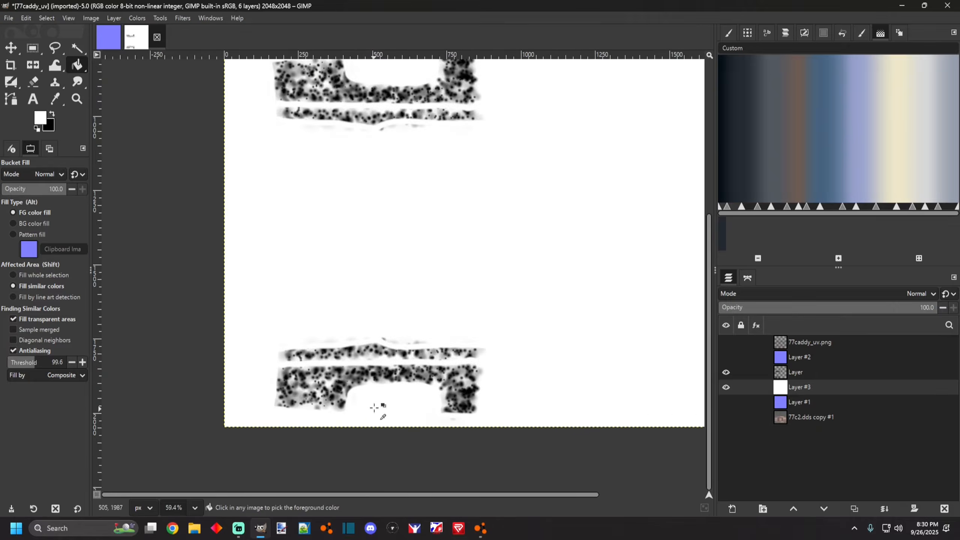
{"action": "scroll", "coordinate": [318, 391], "scroll_direction": "up", "scroll_amount": 3}
{"action": "scroll", "coordinate": [344, 304], "scroll_direction": "down", "scroll_amount": 3}
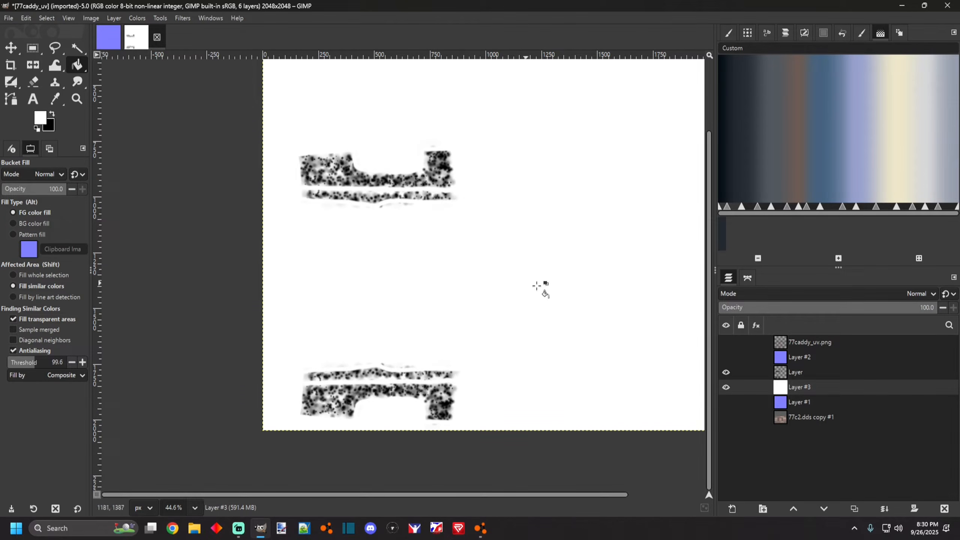
{"action": "left_click", "coordinate": [808, 373]}
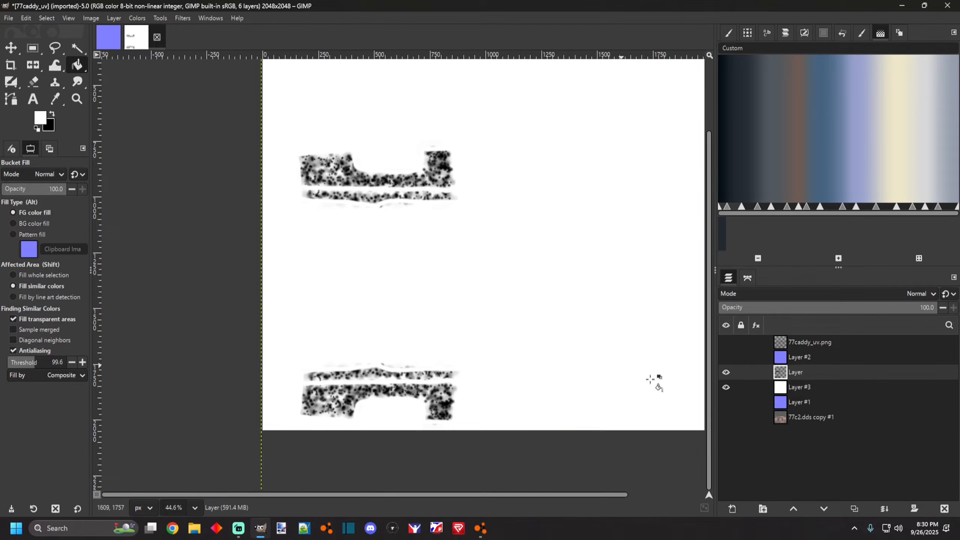
{"action": "left_click", "coordinate": [884, 509]}
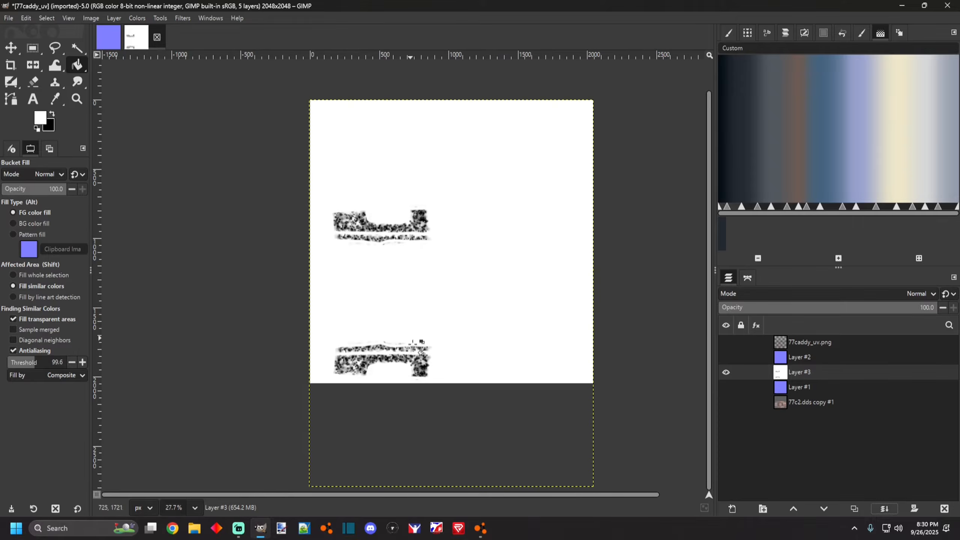
Open the Normal Map filter on the merged grime layer and enable Flip Y.
{"action": "left_click", "coordinate": [184, 18]}
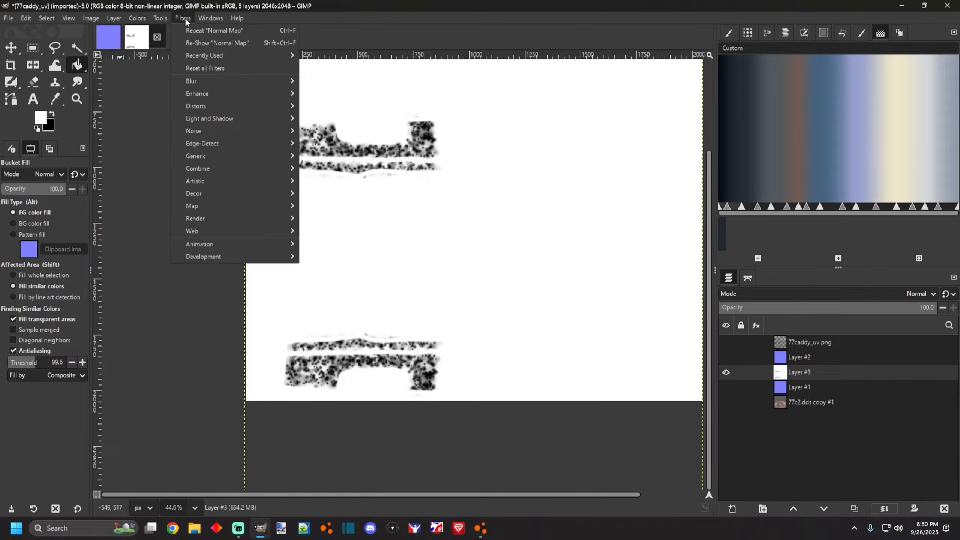
{"action": "mouse_move", "coordinate": [213, 156]}
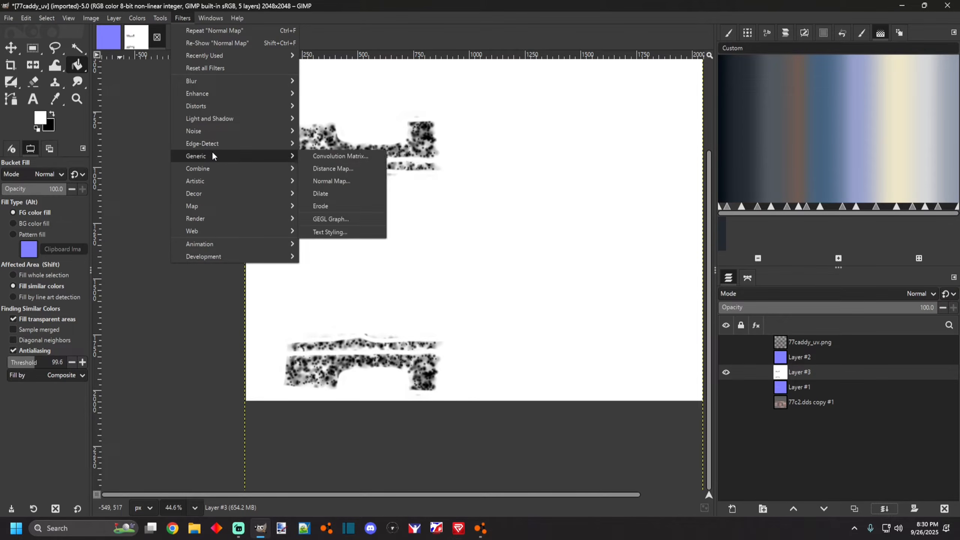
{"action": "left_click", "coordinate": [349, 184]}
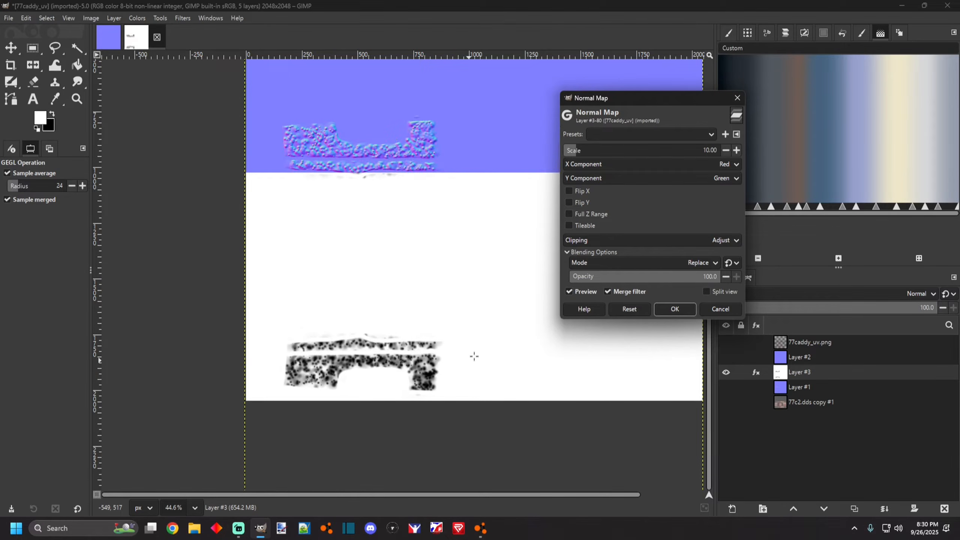
{"action": "left_click", "coordinate": [568, 203]}
Set the normal map scale to 3.39 and apply the filter.
{"action": "scroll", "coordinate": [521, 298], "scroll_direction": "up", "scroll_amount": 3}
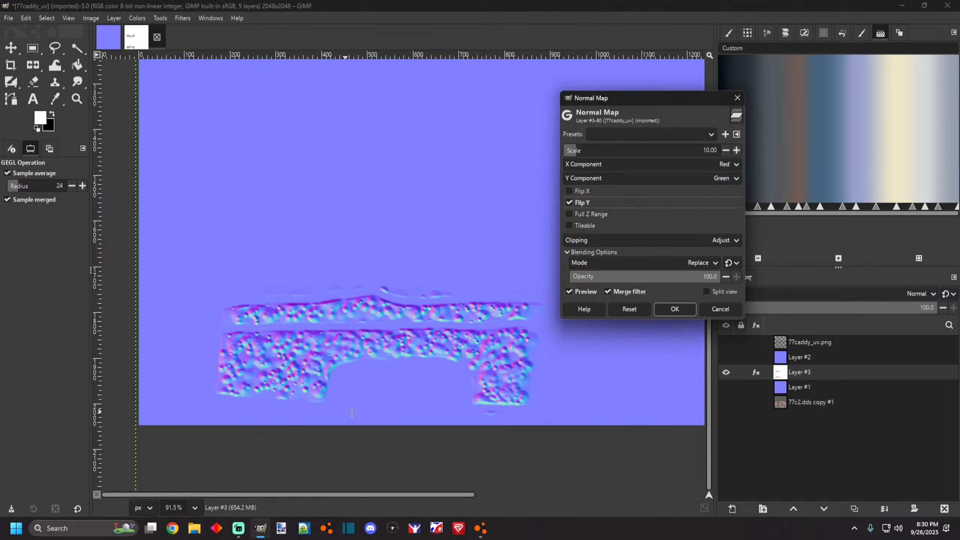
{"action": "left_click_drag", "start_coordinate": [575, 157], "coordinate": [575, 152]}
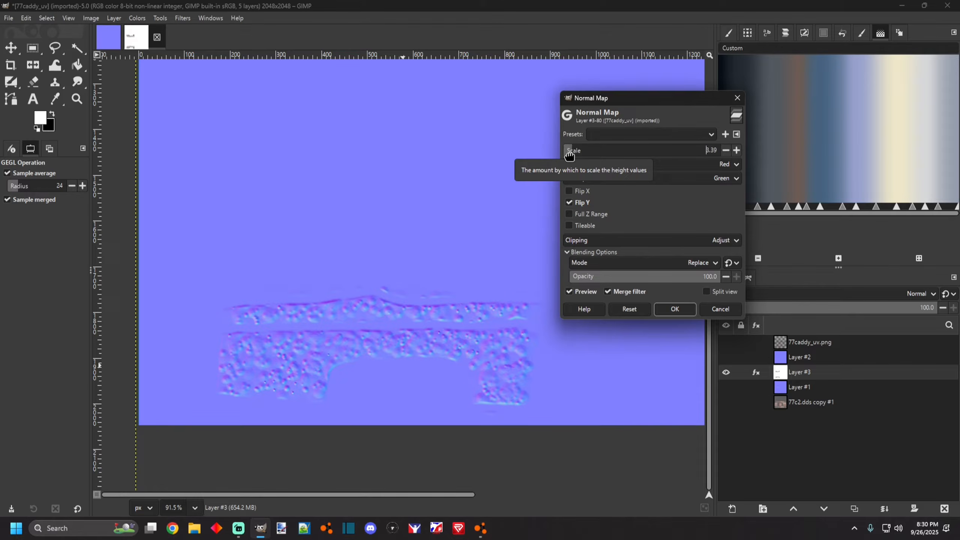
{"action": "left_click", "coordinate": [673, 312]}
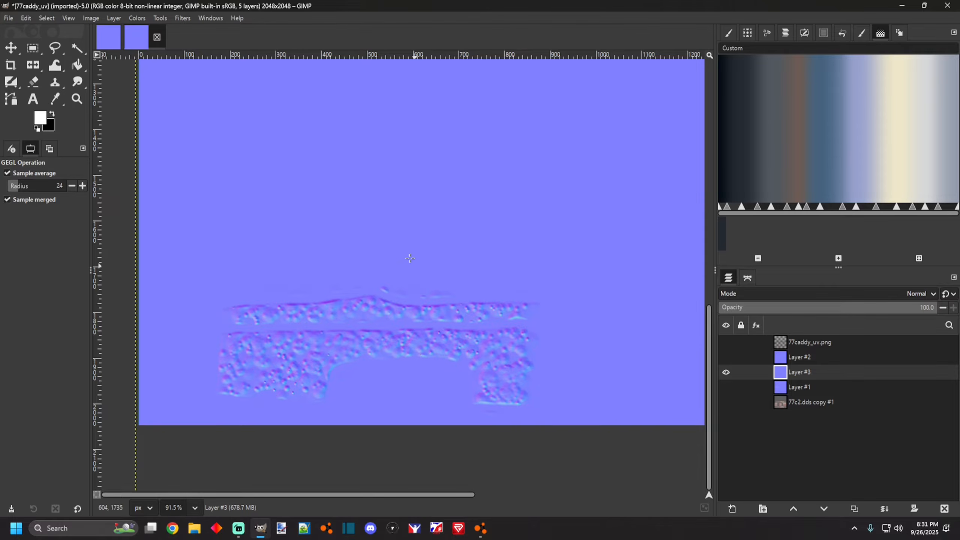
Turn the visibility of Layer #2 and Layer #1 back on.
{"action": "scroll", "coordinate": [410, 260], "scroll_direction": "down", "scroll_amount": 5}
{"action": "left_click", "coordinate": [726, 357]}
{"action": "left_click", "coordinate": [726, 388]}
{"action": "scroll", "coordinate": [533, 297], "scroll_direction": "down", "scroll_amount": 3}
{"action": "scroll", "coordinate": [532, 297], "scroll_direction": "up", "scroll_amount": 3}
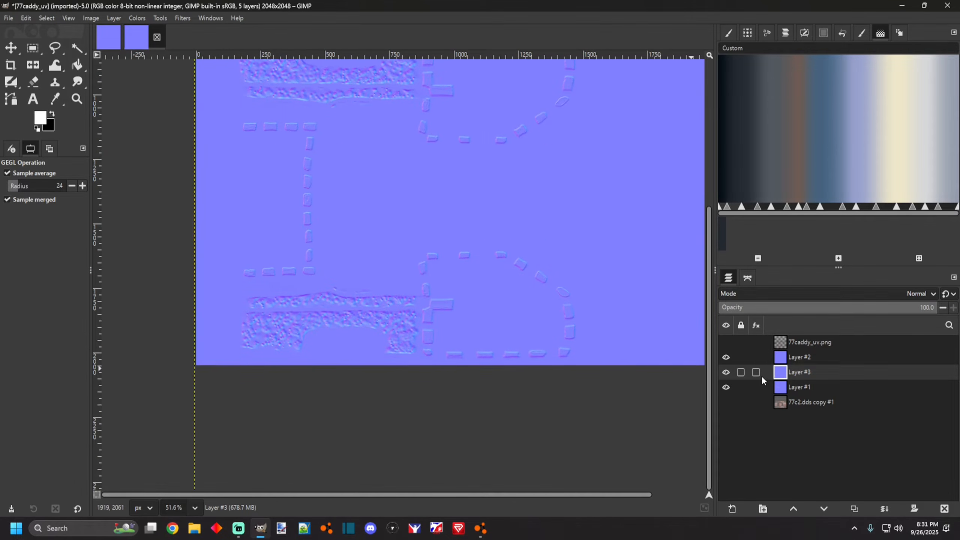
Set the merged grime normal-map layer's blend mode to Overlay.
{"action": "right_click", "coordinate": [780, 374]}
{"action": "left_click", "coordinate": [900, 374]}
{"action": "left_click", "coordinate": [774, 294]}
{"action": "scroll", "coordinate": [752, 450], "scroll_direction": "down", "scroll_amount": 2}
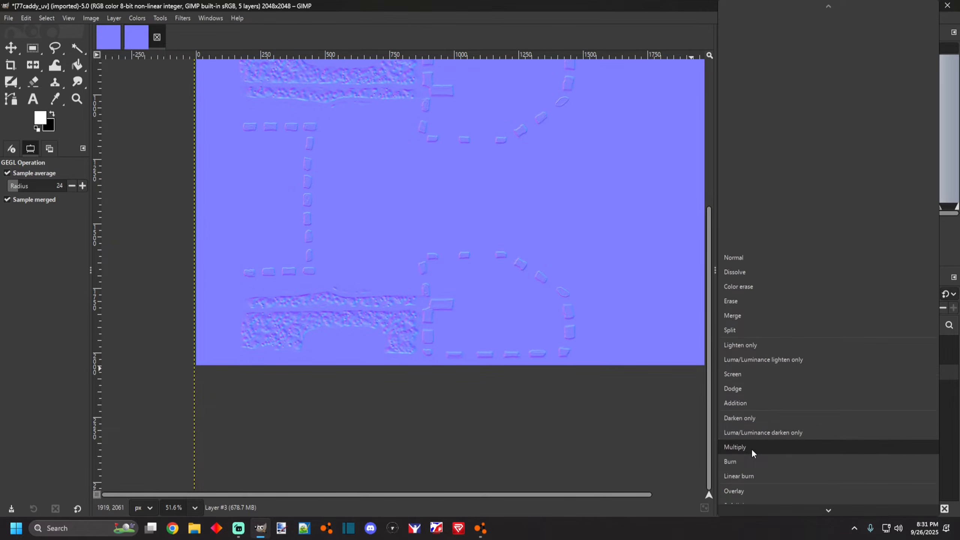
{"action": "left_click", "coordinate": [743, 490]}
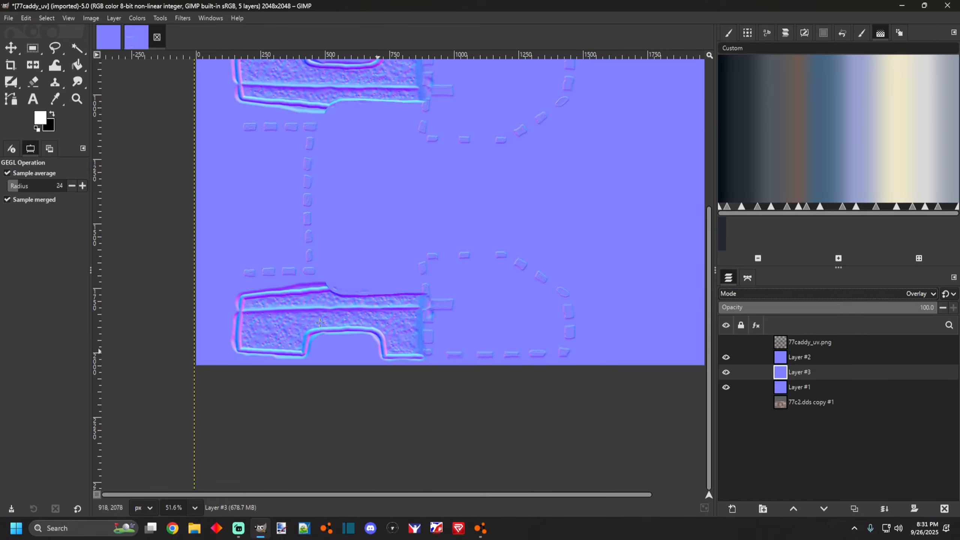
Switch to the Paintbrush tool and show the 77caddy_uv.png template layer as a guide.
{"action": "scroll", "coordinate": [271, 313], "scroll_direction": "up", "scroll_amount": 2}
{"action": "scroll", "coordinate": [550, 378], "scroll_direction": "down", "scroll_amount": 3}
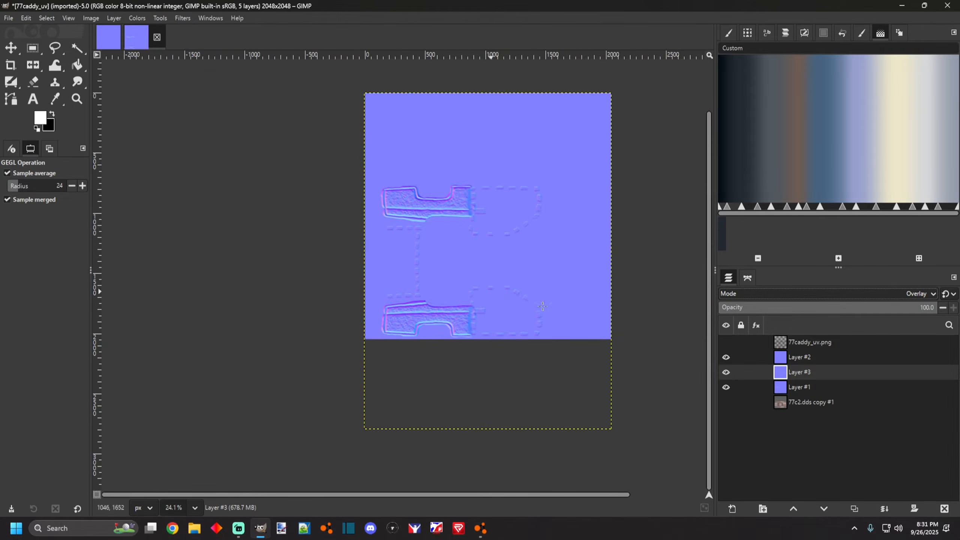
{"action": "scroll", "coordinate": [232, 380], "scroll_direction": "up", "scroll_amount": 2}
{"action": "scroll", "coordinate": [232, 379], "scroll_direction": "up", "scroll_amount": 3}
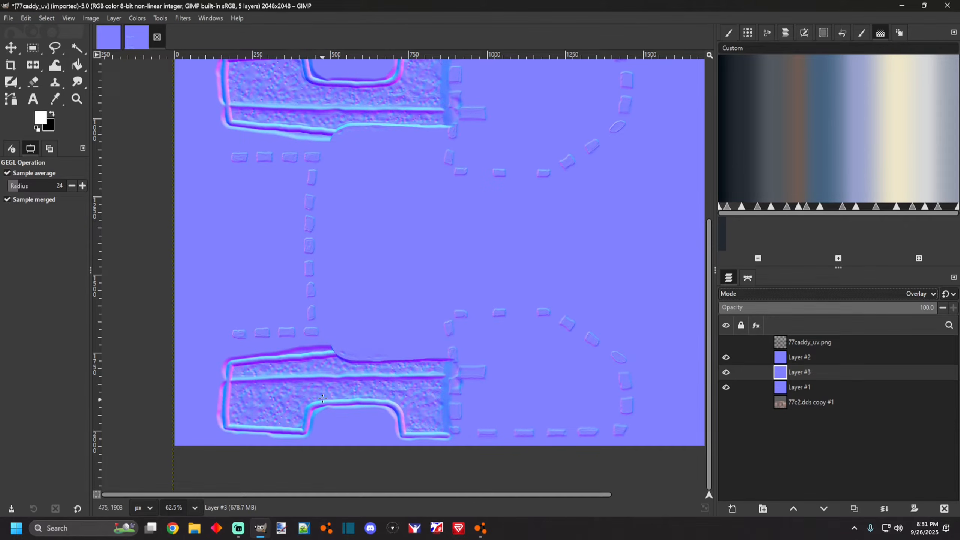
{"action": "scroll", "coordinate": [318, 355], "scroll_direction": "down", "scroll_amount": 2}
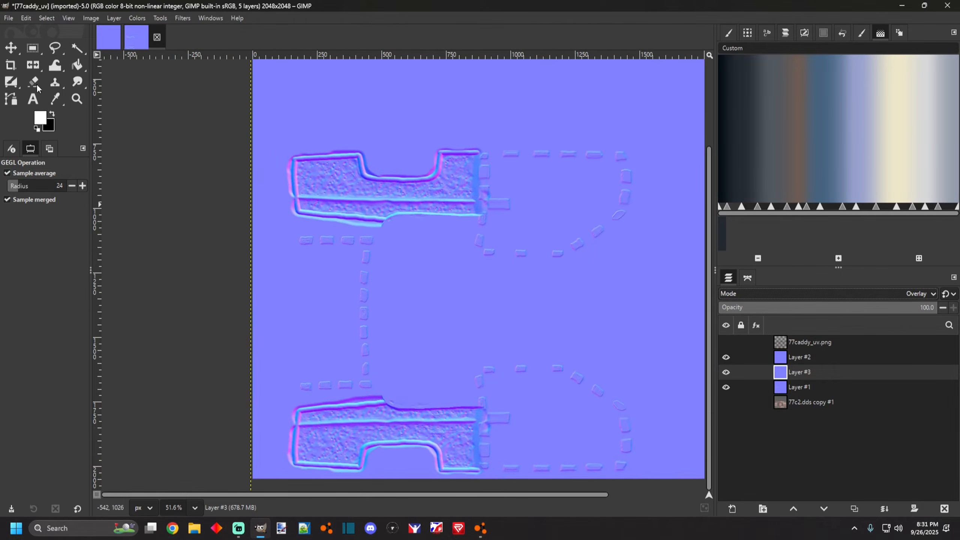
{"action": "left_click", "coordinate": [13, 82]}
{"action": "left_click", "coordinate": [48, 101]}
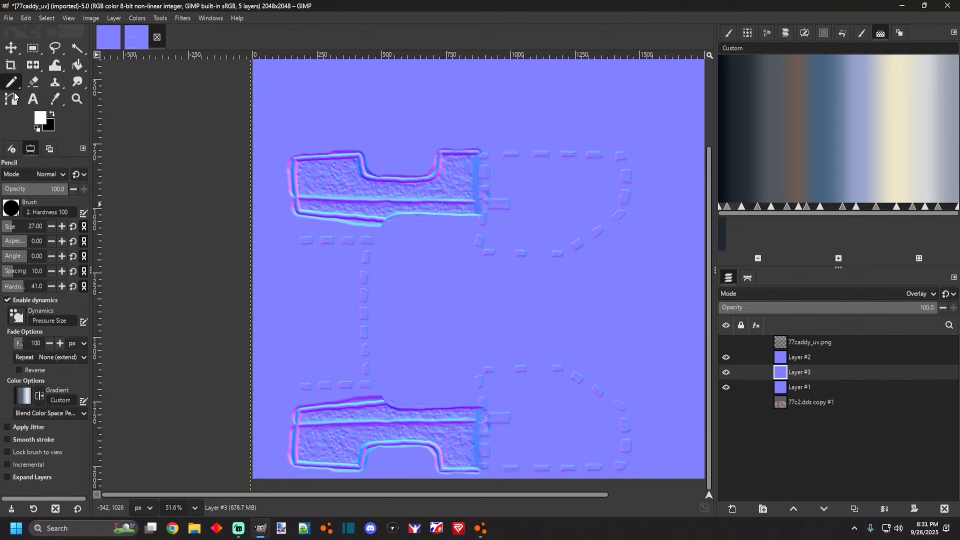
{"action": "scroll", "coordinate": [302, 294], "scroll_direction": "down", "scroll_amount": 4}
{"action": "scroll", "coordinate": [408, 398], "scroll_direction": "up", "scroll_amount": 4}
{"action": "left_click", "coordinate": [16, 88]}
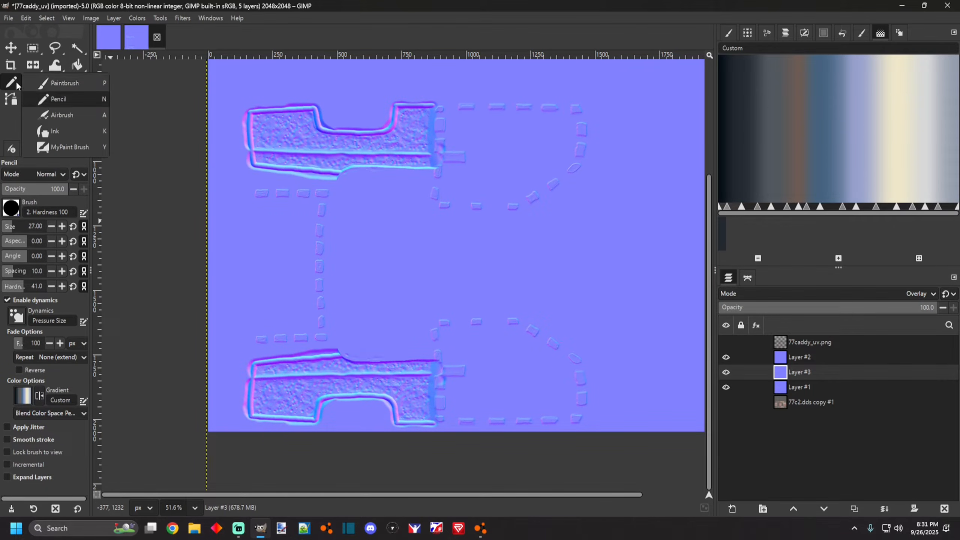
{"action": "left_click", "coordinate": [60, 83]}
{"action": "scroll", "coordinate": [290, 304], "scroll_direction": "up", "scroll_amount": 2}
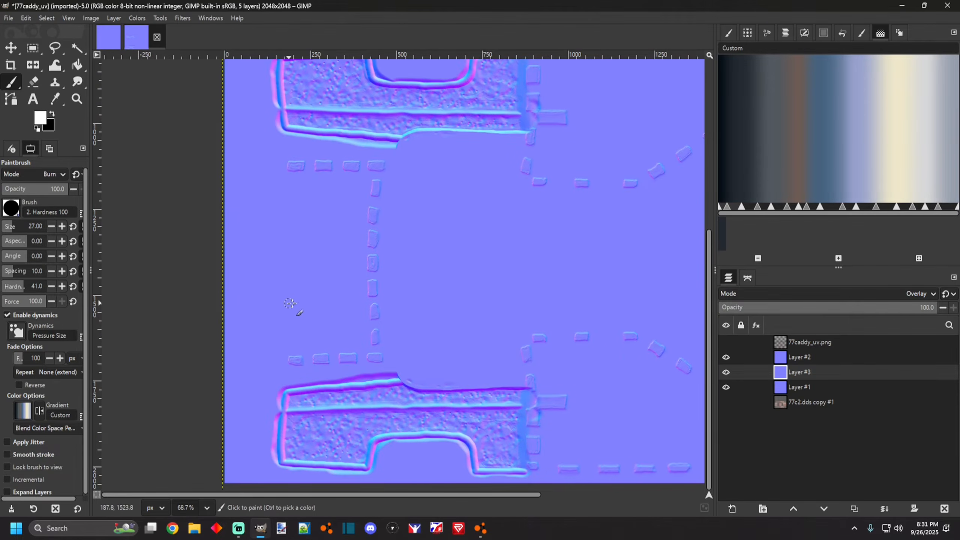
{"action": "left_click", "coordinate": [726, 342]}
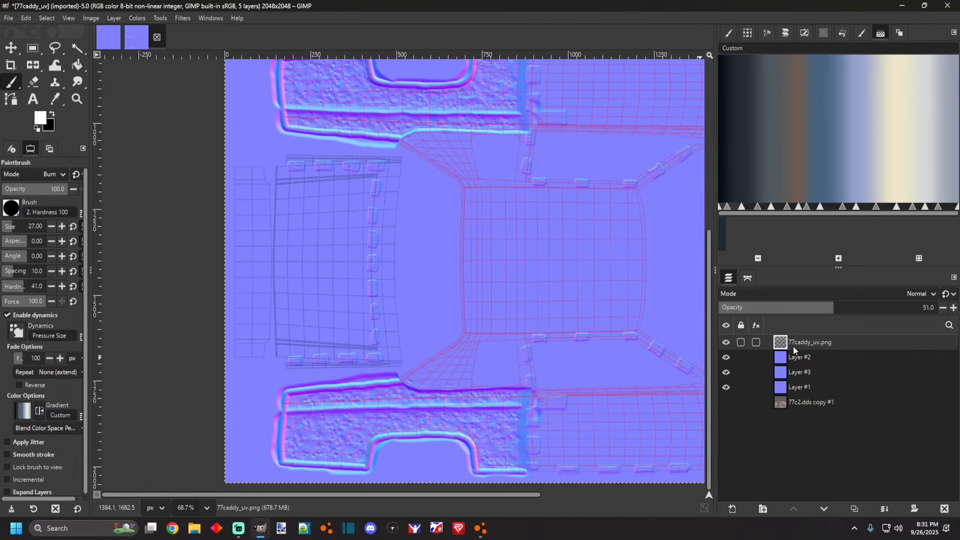
Add a new transparent layer above Layer #2.
{"action": "left_click", "coordinate": [792, 359]}
{"action": "left_click", "coordinate": [733, 509]}
{"action": "left_click", "coordinate": [559, 406]}
{"action": "scroll", "coordinate": [354, 264], "scroll_direction": "down", "scroll_amount": 2}
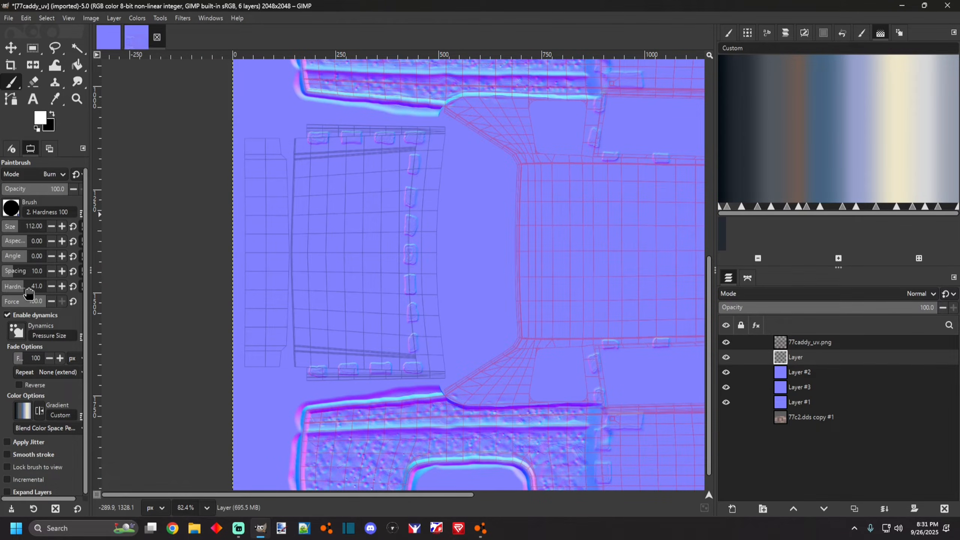
With black as foreground, paint a scatter of black dots across the panel left of centre using the Burn-mode brush at size 112.
{"action": "left_click", "coordinate": [307, 291]}
{"action": "key", "text": "ctrl+z"}
{"action": "left_click", "coordinate": [52, 114]}
{"action": "left_click", "coordinate": [314, 305]}
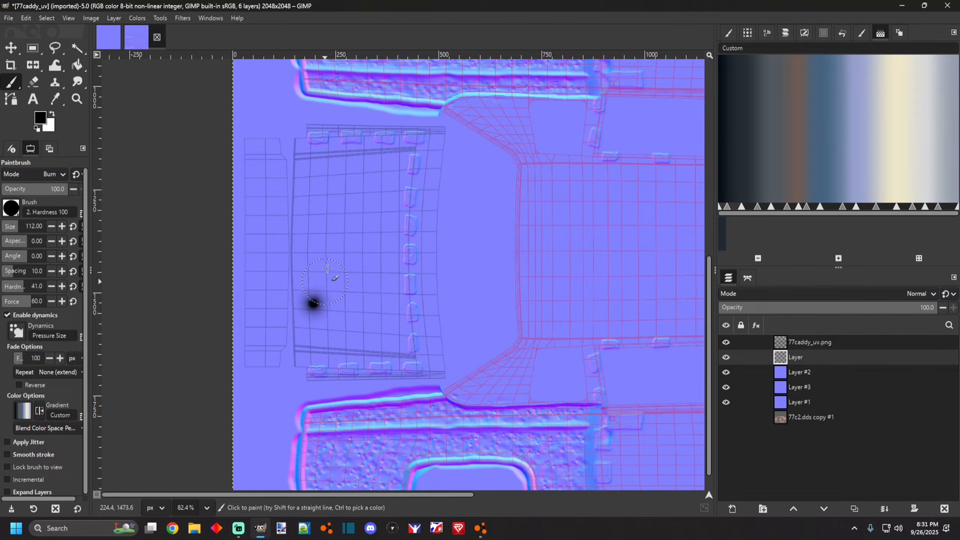
{"action": "left_click", "coordinate": [317, 249]}
{"action": "left_click", "coordinate": [345, 208]}
{"action": "left_click", "coordinate": [314, 191]}
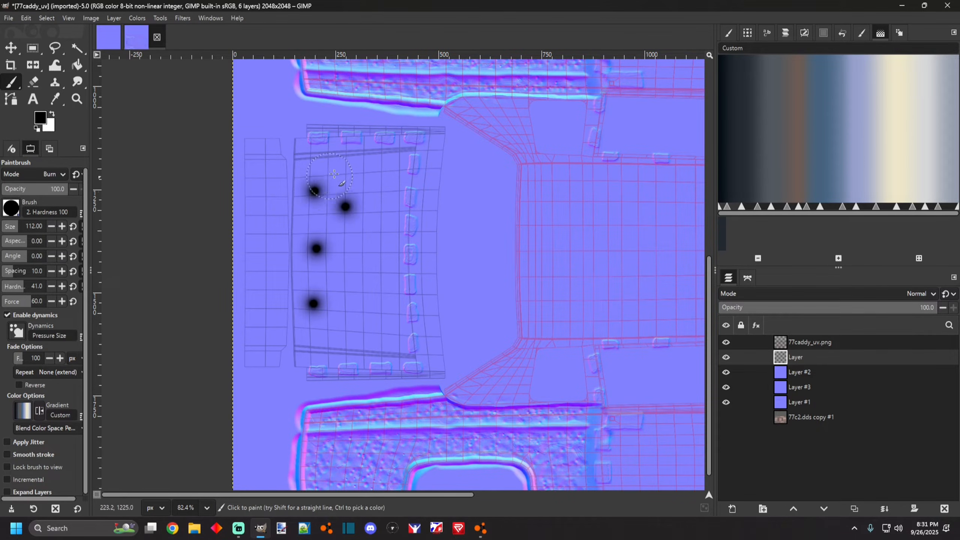
{"action": "left_click", "coordinate": [352, 172]}
{"action": "left_click", "coordinate": [378, 173]}
{"action": "left_click", "coordinate": [380, 228]}
{"action": "left_click", "coordinate": [358, 256]}
{"action": "left_click", "coordinate": [378, 292]}
{"action": "left_click", "coordinate": [346, 305]}
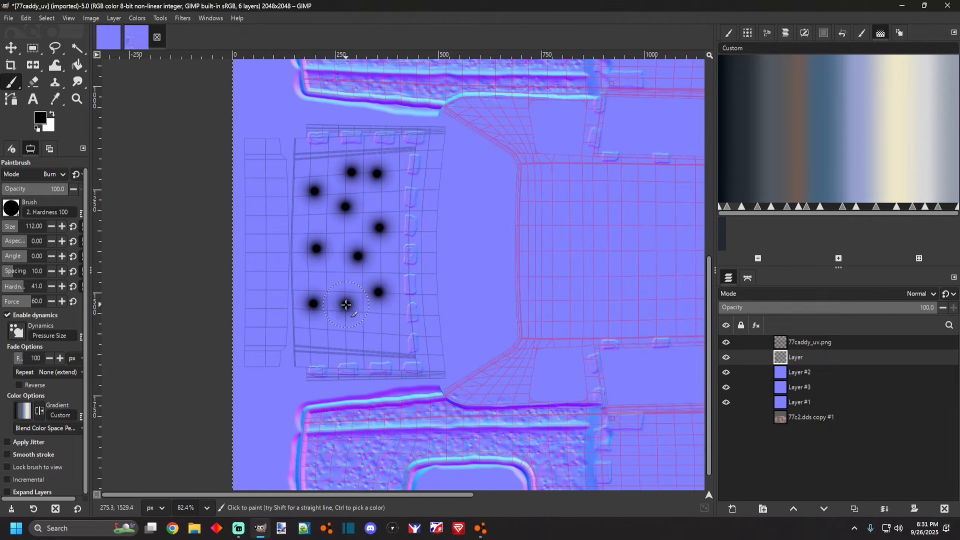
{"action": "left_click", "coordinate": [373, 337]}
{"action": "left_click", "coordinate": [333, 337]}
{"action": "left_click", "coordinate": [302, 333]}
{"action": "left_click", "coordinate": [309, 283]}
{"action": "left_click", "coordinate": [340, 280]}
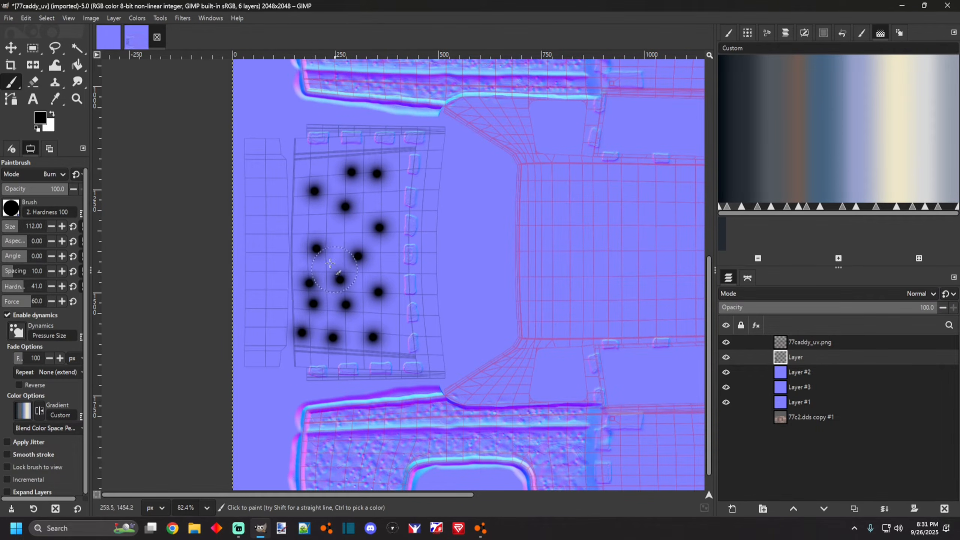
{"action": "left_click", "coordinate": [306, 219]}
Set brush size 130 and hardness 20, then paint a soft vertical grime stroke beside the dots.
{"action": "left_click", "coordinate": [10, 230]}
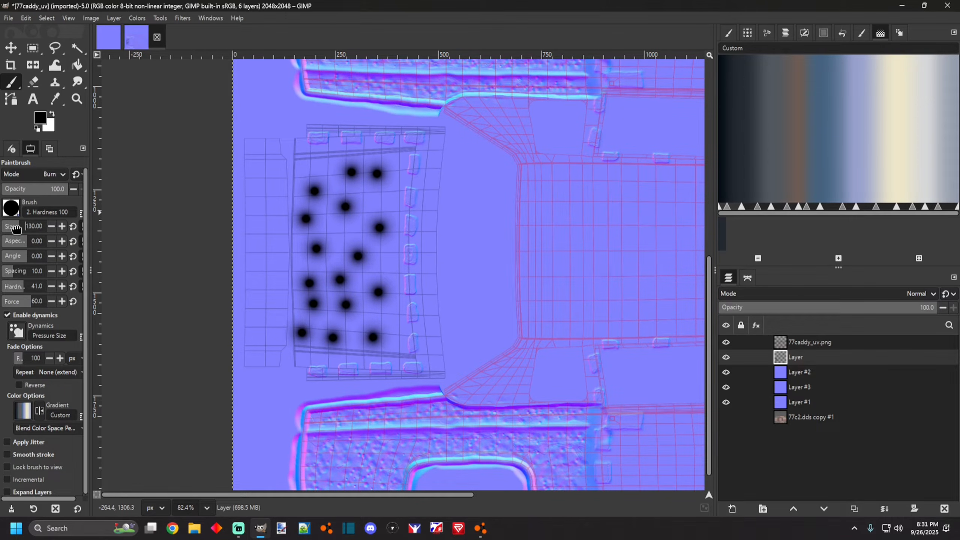
{"action": "left_click", "coordinate": [16, 288]}
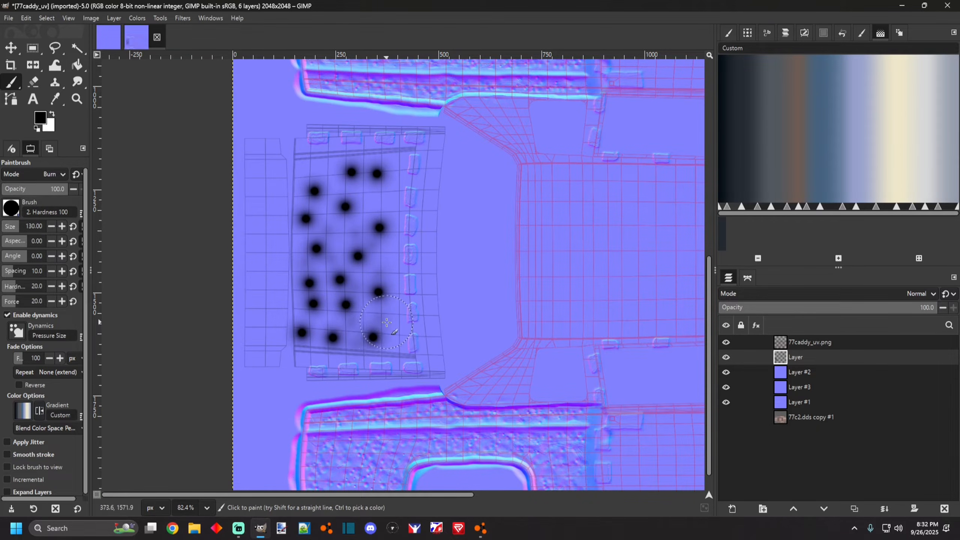
{"action": "mouse_move", "coordinate": [389, 292]}
{"action": "left_mouse_down"}
{"action": "mouse_move", "coordinate": [395, 264]}
{"action": "mouse_move", "coordinate": [383, 252]}
{"action": "mouse_move", "coordinate": [398, 223]}
{"action": "mouse_move", "coordinate": [381, 193]}
{"action": "mouse_move", "coordinate": [392, 164]}
{"action": "left_mouse_up"}
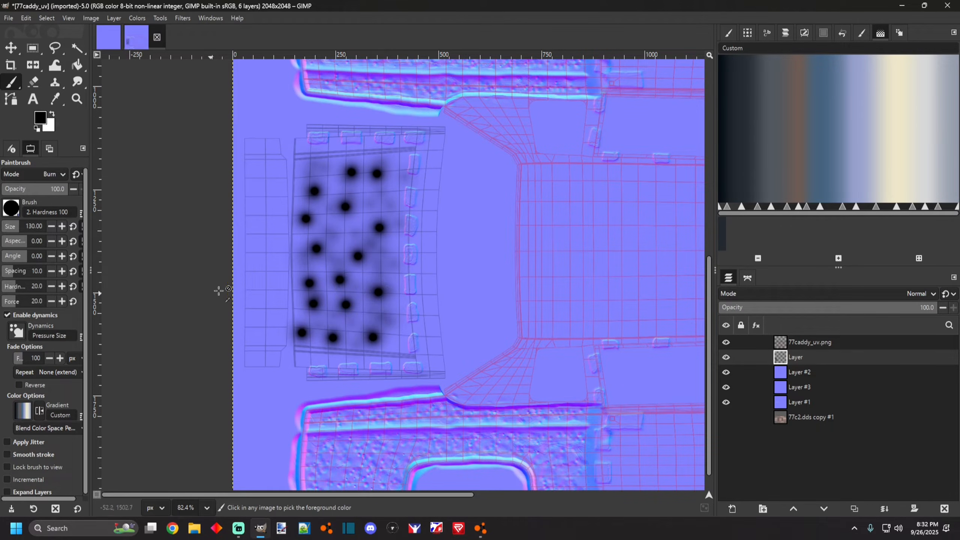
Brush soft grime over the lower angled panel between the dotted area and the body side.
{"action": "key", "text": "shift+ctrl+j"}
{"action": "left_click", "coordinate": [487, 532]}
{"action": "left_click_drag", "start_coordinate": [373, 399], "coordinate": [537, 420]}
{"action": "left_click_drag", "start_coordinate": [373, 399], "coordinate": [174, 371]}
{"action": "left_click", "coordinate": [260, 528]}
{"action": "scroll", "coordinate": [317, 416], "scroll_direction": "up", "scroll_amount": 4}
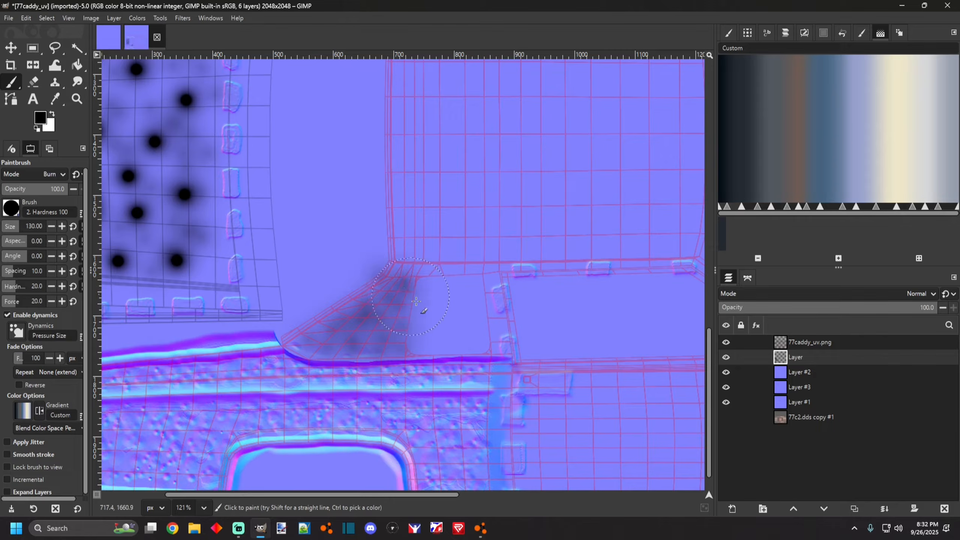
{"action": "scroll", "coordinate": [413, 299], "scroll_direction": "up", "scroll_amount": 5}
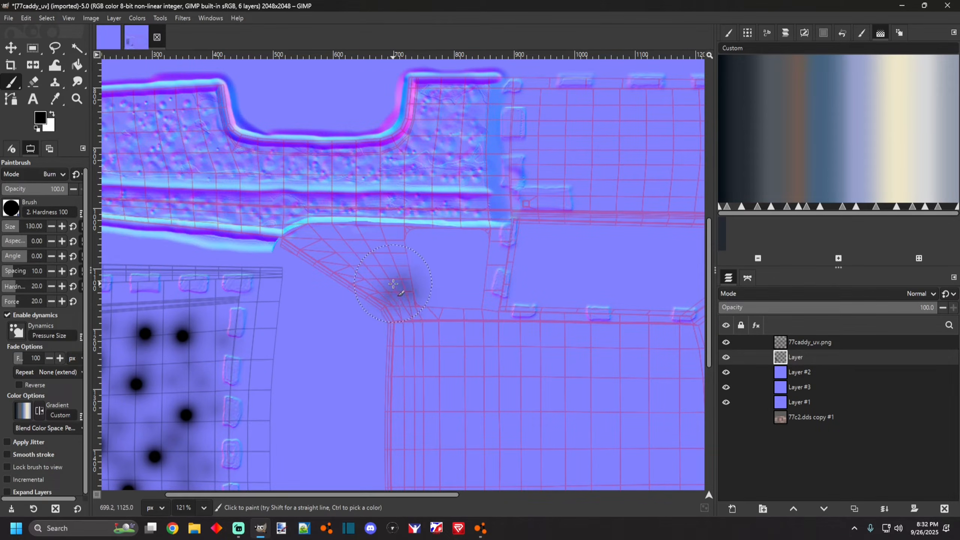
Brush soft grime over the upper angled panel next to the body side.
{"action": "mouse_move", "coordinate": [333, 262]}
{"action": "left_mouse_down"}
{"action": "mouse_move", "coordinate": [313, 246]}
{"action": "mouse_move", "coordinate": [331, 237]}
{"action": "left_mouse_up"}
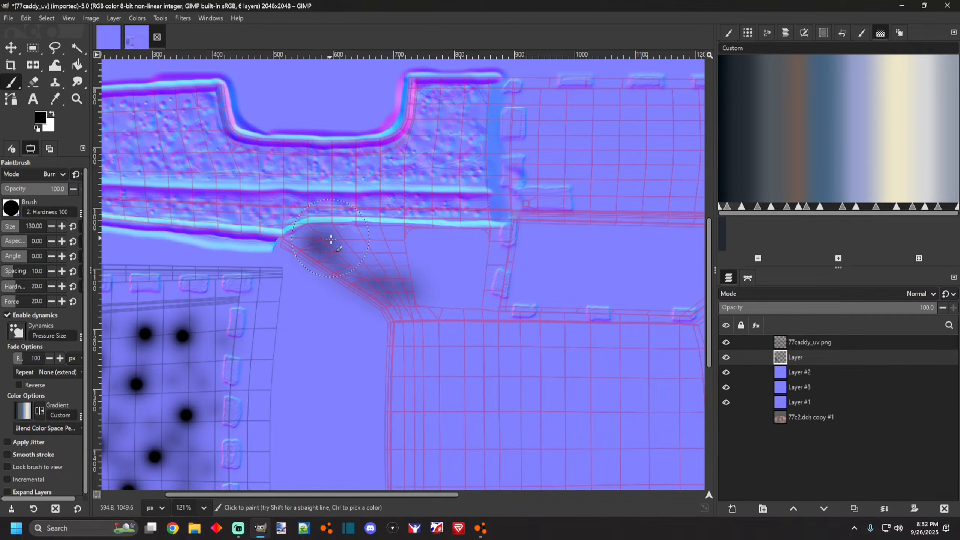
{"action": "mouse_move", "coordinate": [395, 243]}
{"action": "left_mouse_down"}
{"action": "mouse_move", "coordinate": [382, 263]}
{"action": "mouse_move", "coordinate": [355, 269]}
{"action": "left_mouse_up"}
{"action": "scroll", "coordinate": [306, 303], "scroll_direction": "down", "scroll_amount": 10}
{"action": "scroll", "coordinate": [559, 391], "scroll_direction": "up", "scroll_amount": 9}
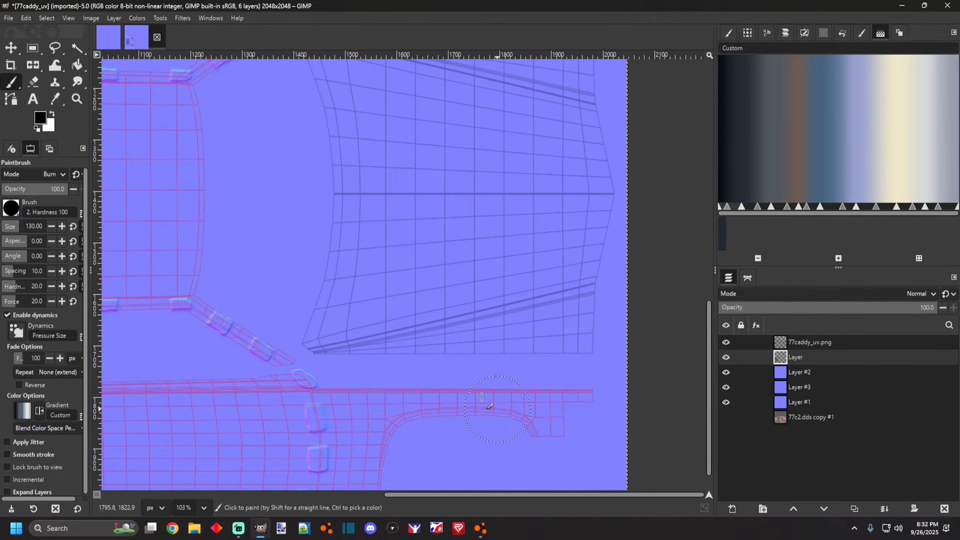
Paint dark grime streaks along the upper and lower rear side panels.
{"action": "mouse_move", "coordinate": [331, 345]}
{"action": "left_mouse_down"}
{"action": "mouse_move", "coordinate": [388, 333]}
{"action": "mouse_move", "coordinate": [387, 345]}
{"action": "mouse_move", "coordinate": [369, 336]}
{"action": "mouse_move", "coordinate": [380, 321]}
{"action": "mouse_move", "coordinate": [409, 331]}
{"action": "mouse_move", "coordinate": [407, 346]}
{"action": "mouse_move", "coordinate": [433, 325]}
{"action": "mouse_move", "coordinate": [452, 347]}
{"action": "mouse_move", "coordinate": [461, 329]}
{"action": "mouse_move", "coordinate": [482, 324]}
{"action": "mouse_move", "coordinate": [488, 347]}
{"action": "mouse_move", "coordinate": [509, 331]}
{"action": "mouse_move", "coordinate": [538, 349]}
{"action": "mouse_move", "coordinate": [558, 335]}
{"action": "mouse_move", "coordinate": [550, 322]}
{"action": "mouse_move", "coordinate": [581, 329]}
{"action": "mouse_move", "coordinate": [579, 347]}
{"action": "mouse_move", "coordinate": [586, 326]}
{"action": "mouse_move", "coordinate": [548, 335]}
{"action": "left_mouse_up"}
{"action": "scroll", "coordinate": [491, 375], "scroll_direction": "down", "scroll_amount": 10}
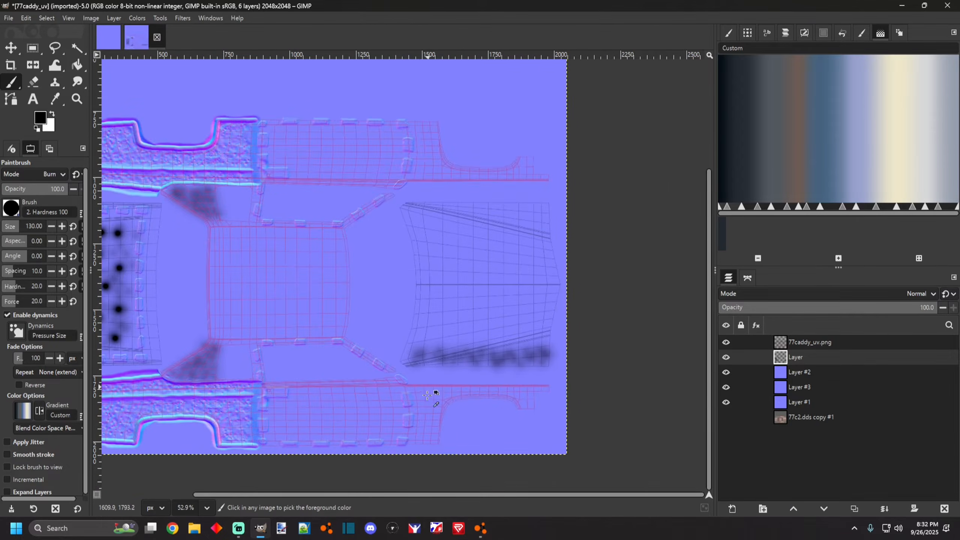
{"action": "scroll", "coordinate": [249, 425], "scroll_direction": "up", "scroll_amount": 5}
{"action": "scroll", "coordinate": [426, 384], "scroll_direction": "right", "scroll_amount": 5}
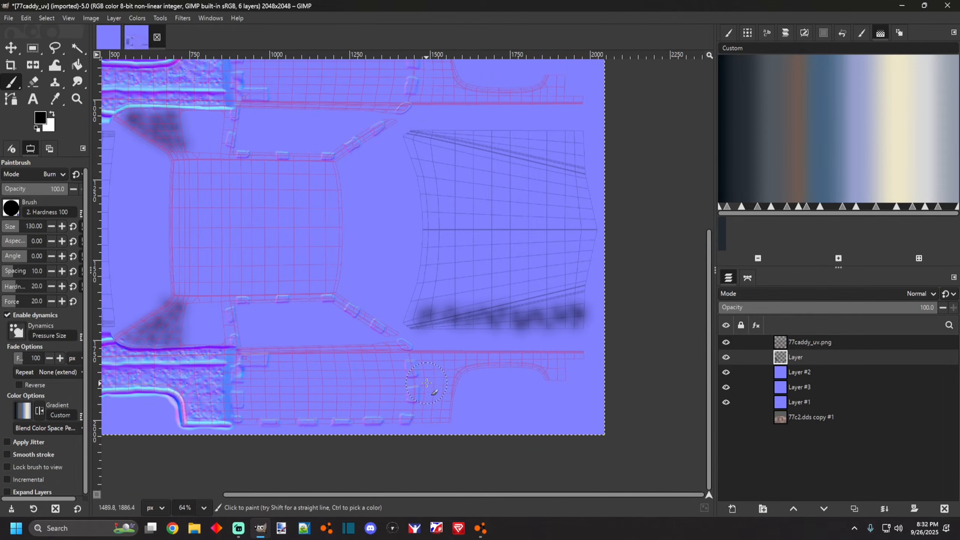
{"action": "scroll", "coordinate": [471, 366], "scroll_direction": "up", "scroll_amount": 4}
{"action": "scroll", "coordinate": [479, 324], "scroll_direction": "up", "scroll_amount": 3}
{"action": "mouse_move", "coordinate": [401, 312]}
{"action": "left_mouse_down"}
{"action": "mouse_move", "coordinate": [599, 318]}
{"action": "mouse_move", "coordinate": [608, 332]}
{"action": "mouse_move", "coordinate": [409, 332]}
{"action": "left_mouse_up"}
{"action": "left_click_drag", "start_coordinate": [514, 317], "coordinate": [605, 323]}
{"action": "scroll", "coordinate": [525, 336], "scroll_direction": "down", "scroll_amount": 5}
{"action": "scroll", "coordinate": [439, 403], "scroll_direction": "up", "scroll_amount": 7}
{"action": "scroll", "coordinate": [435, 392], "scroll_direction": "down", "scroll_amount": 5}
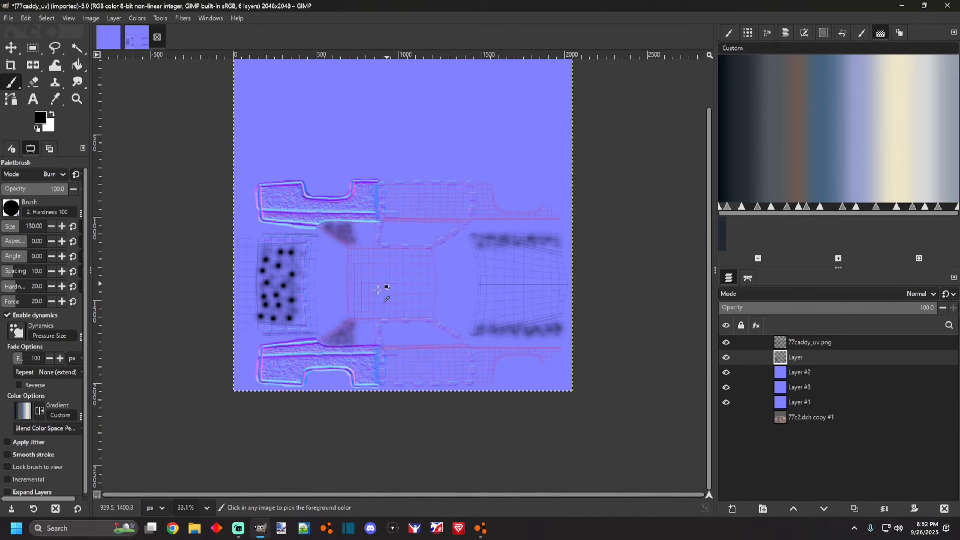
{"action": "scroll", "coordinate": [388, 283], "scroll_direction": "up", "scroll_amount": 3}
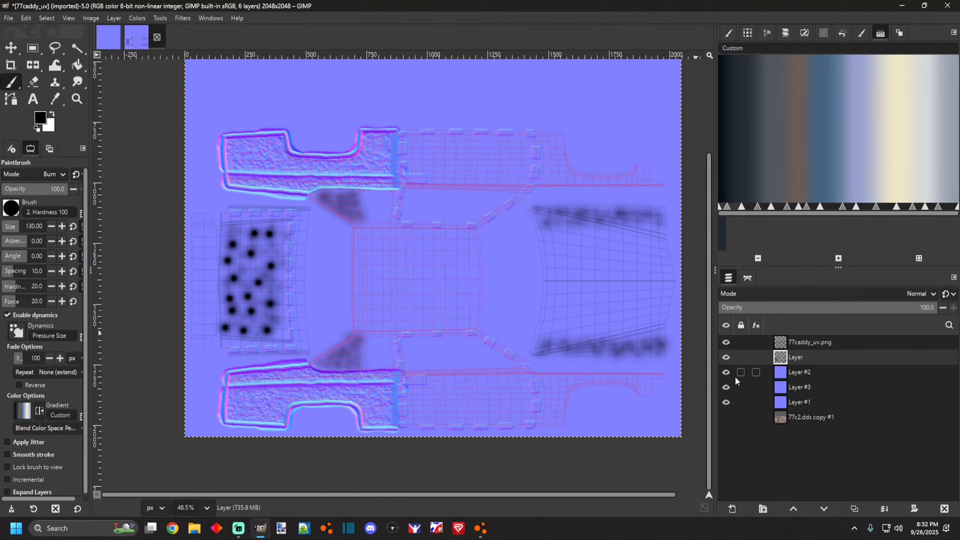
Hide the normal-map and UV template layers and add a new transparent layer beneath the grime paint layer.
{"action": "left_click_drag", "start_coordinate": [725, 372], "coordinate": [724, 403]}
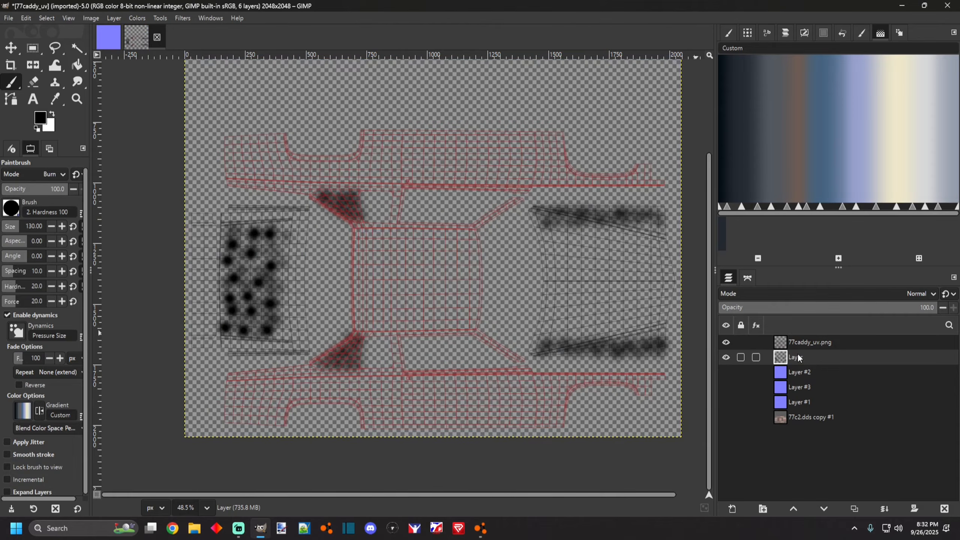
{"action": "left_click", "coordinate": [725, 342]}
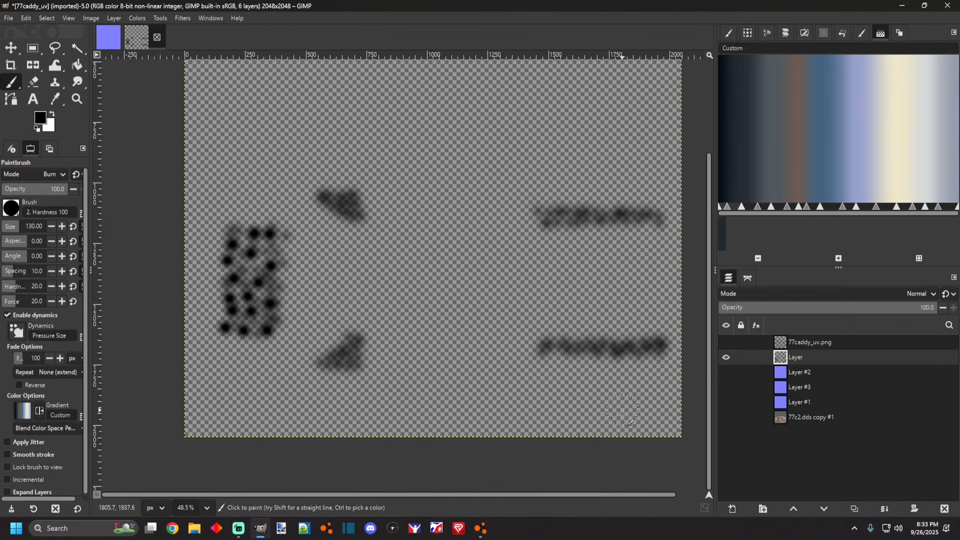
{"action": "left_click", "coordinate": [734, 511]}
{"action": "left_click", "coordinate": [549, 411]}
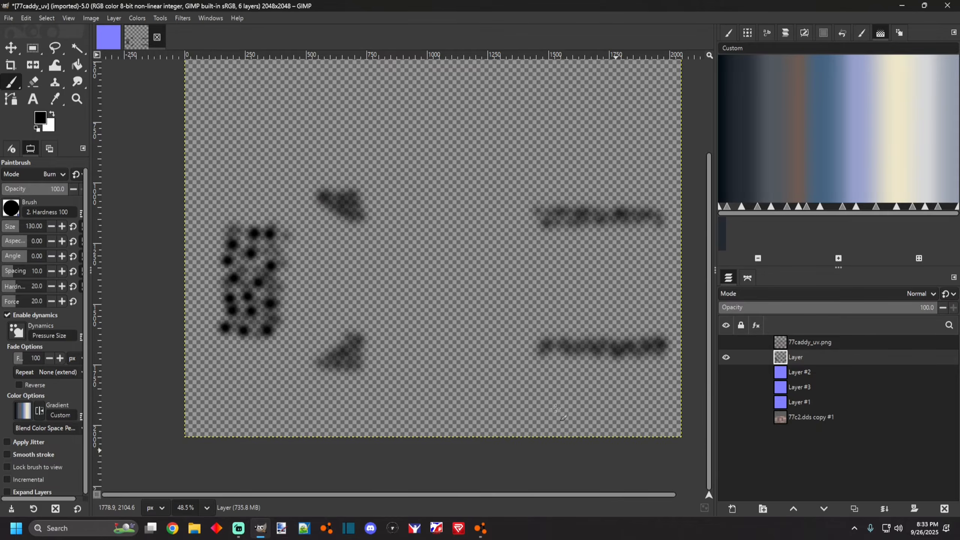
Fill the new layer with white using the Bucket Fill tool.
{"action": "key", "text": "shift+b"}
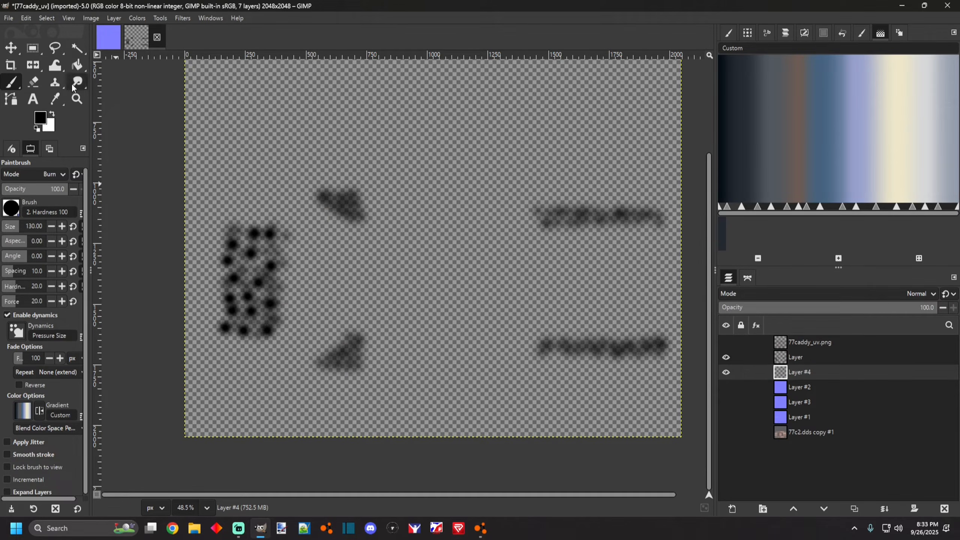
{"action": "left_click", "coordinate": [315, 240]}
{"action": "key", "text": "ctrl+z"}
{"action": "left_click", "coordinate": [52, 114]}
{"action": "left_click", "coordinate": [307, 203]}
{"action": "scroll", "coordinate": [335, 304], "scroll_direction": "down", "scroll_amount": 2}
{"action": "scroll", "coordinate": [455, 288], "scroll_direction": "up", "scroll_amount": 2}
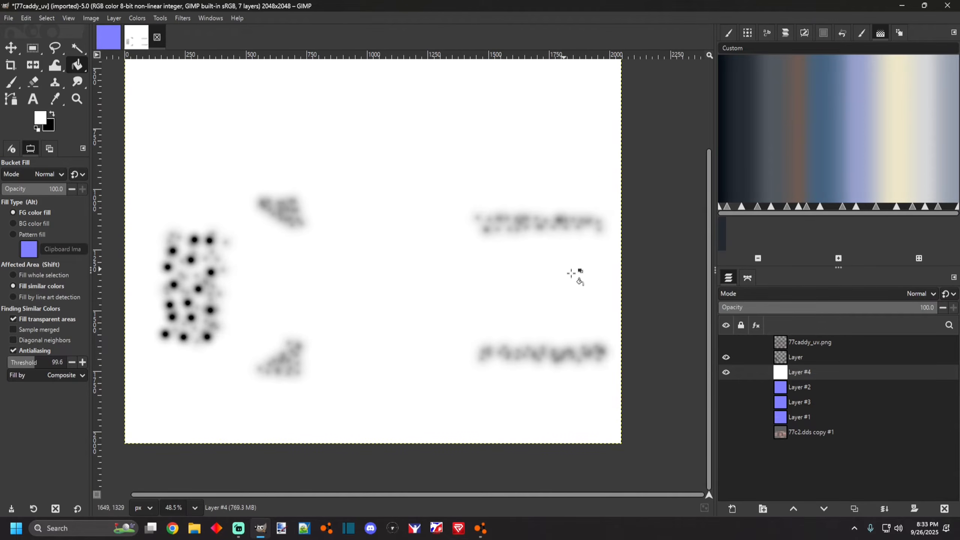
Merge the grime paint layer down onto the white layer.
{"action": "left_click", "coordinate": [884, 508]}
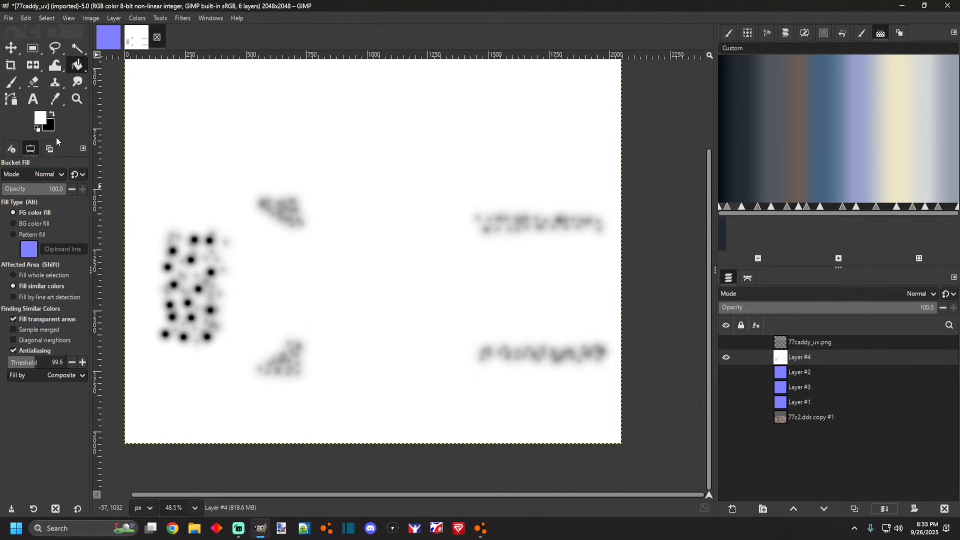
{"action": "scroll", "coordinate": [189, 253], "scroll_direction": "up", "scroll_amount": 3}
{"action": "scroll", "coordinate": [189, 254], "scroll_direction": "down", "scroll_amount": 3}
{"action": "scroll", "coordinate": [346, 354], "scroll_direction": "up", "scroll_amount": 1}
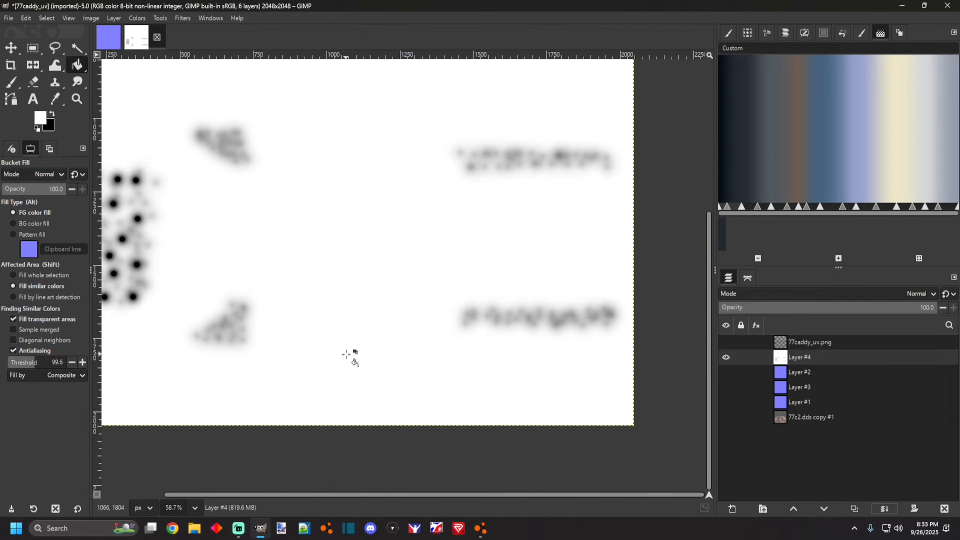
{"action": "scroll", "coordinate": [280, 325], "scroll_direction": "down", "scroll_amount": 1}
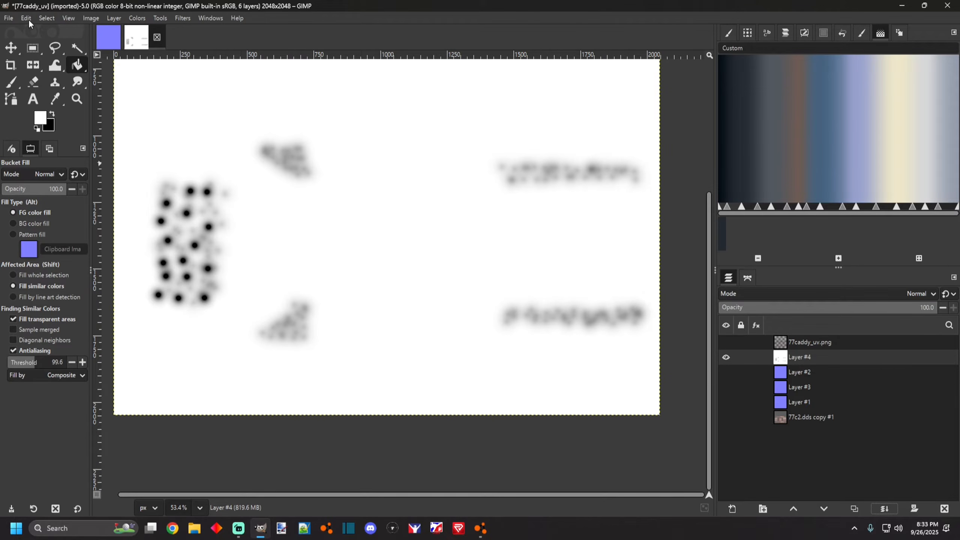
{"action": "scroll", "coordinate": [244, 278], "scroll_direction": "down", "scroll_amount": 2}
{"action": "scroll", "coordinate": [238, 270], "scroll_direction": "up", "scroll_amount": 3}
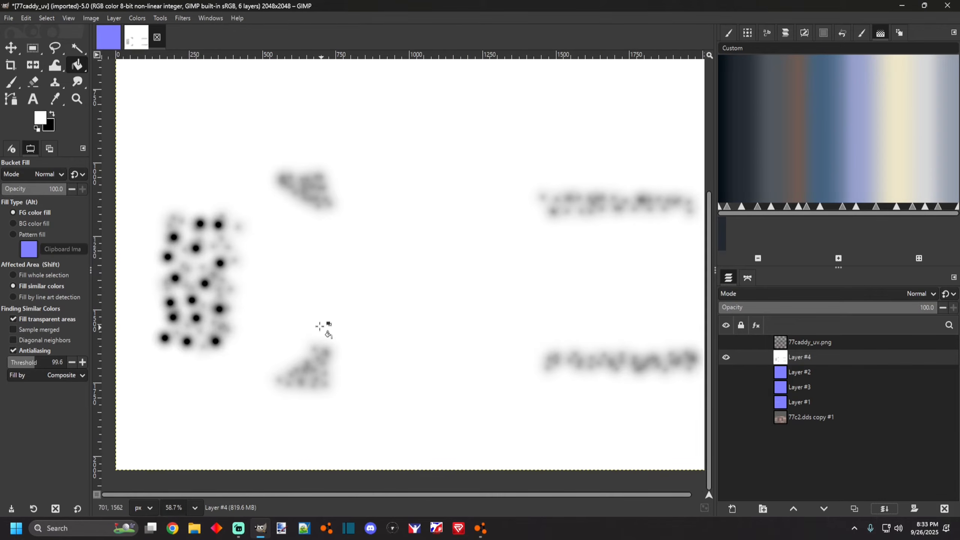
Apply the Normal Map filter to the merged white grime layer with Flip Y enabled.
{"action": "left_click", "coordinate": [183, 18]}
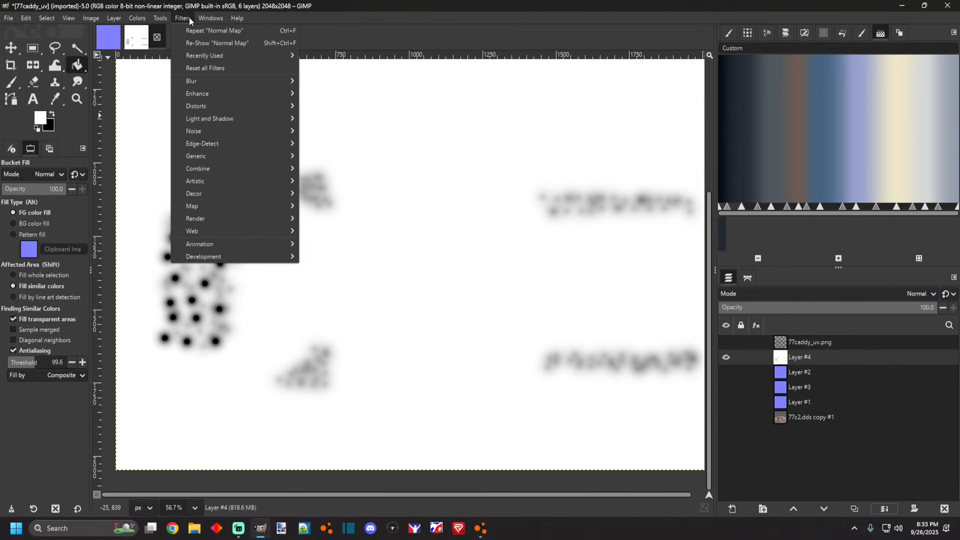
{"action": "mouse_move", "coordinate": [224, 156]}
{"action": "left_click", "coordinate": [311, 182]}
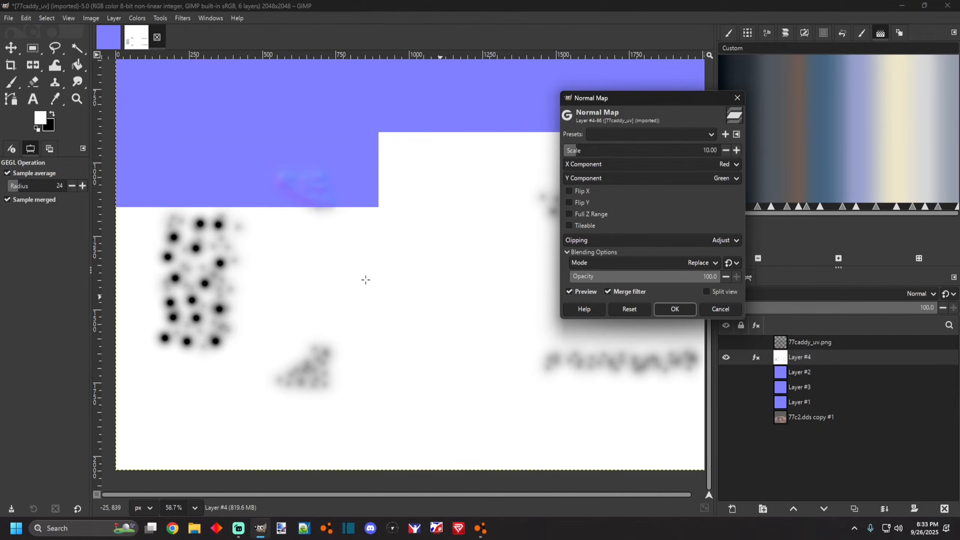
{"action": "scroll", "coordinate": [457, 244], "scroll_direction": "down", "scroll_amount": 1}
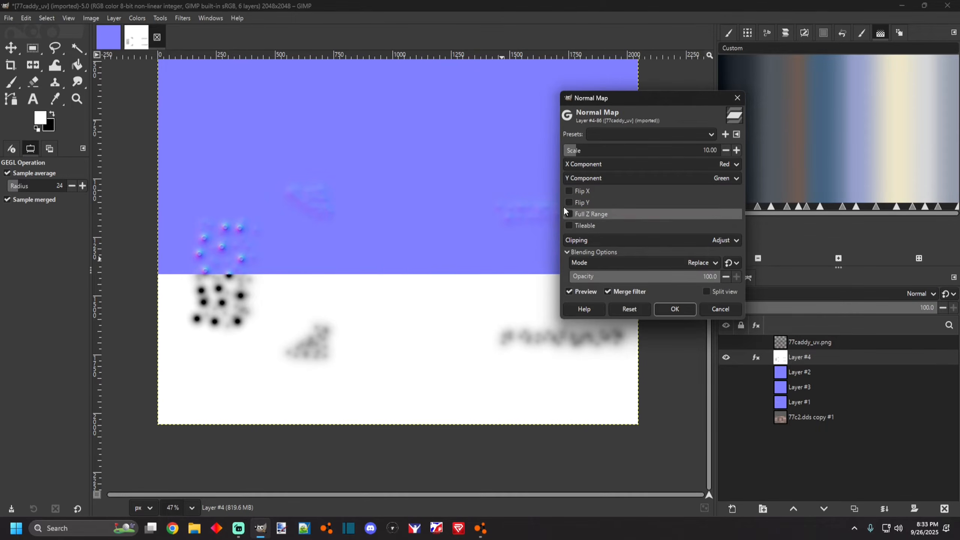
{"action": "left_click", "coordinate": [569, 202]}
{"action": "scroll", "coordinate": [344, 300], "scroll_direction": "down", "scroll_amount": 2}
{"action": "scroll", "coordinate": [344, 300], "scroll_direction": "up", "scroll_amount": 2}
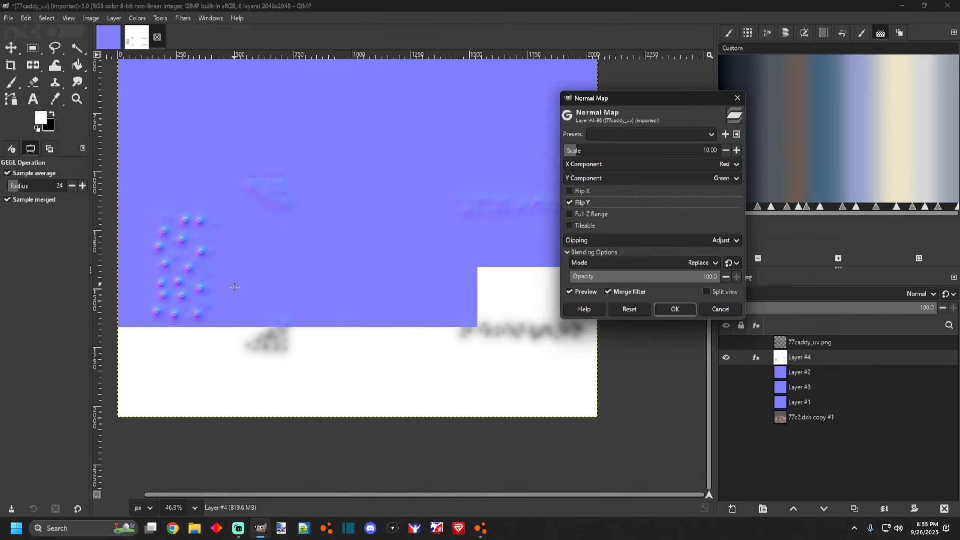
{"action": "scroll", "coordinate": [161, 276], "scroll_direction": "up", "scroll_amount": 1}
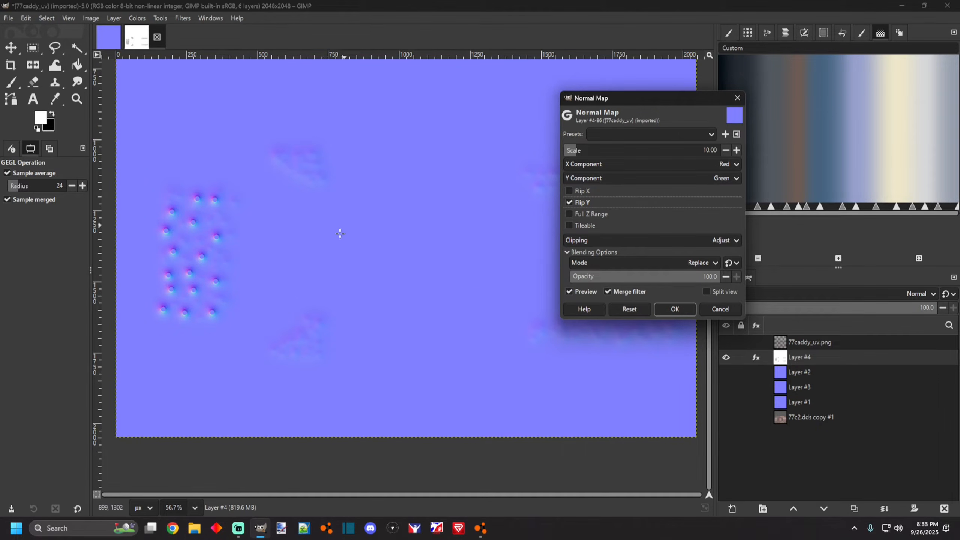
{"action": "scroll", "coordinate": [203, 260], "scroll_direction": "up", "scroll_amount": 2}
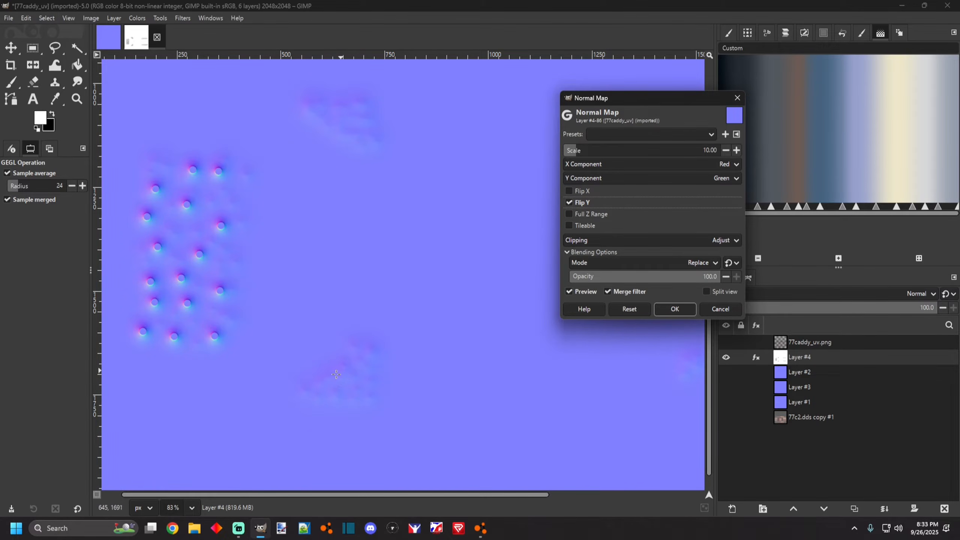
{"action": "scroll", "coordinate": [341, 371], "scroll_direction": "up", "scroll_amount": 3}
{"action": "scroll", "coordinate": [365, 373], "scroll_direction": "down", "scroll_amount": 7}
{"action": "left_click_drag", "start_coordinate": [119, 286], "coordinate": [230, 296]}
{"action": "scroll", "coordinate": [230, 296], "scroll_direction": "up", "scroll_amount": 3}
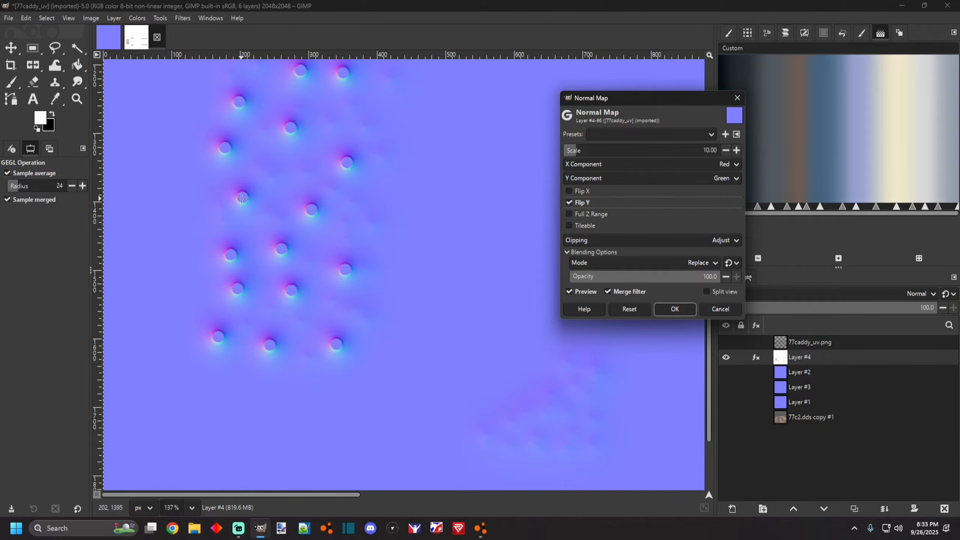
{"action": "scroll", "coordinate": [306, 211], "scroll_direction": "down", "scroll_amount": 5}
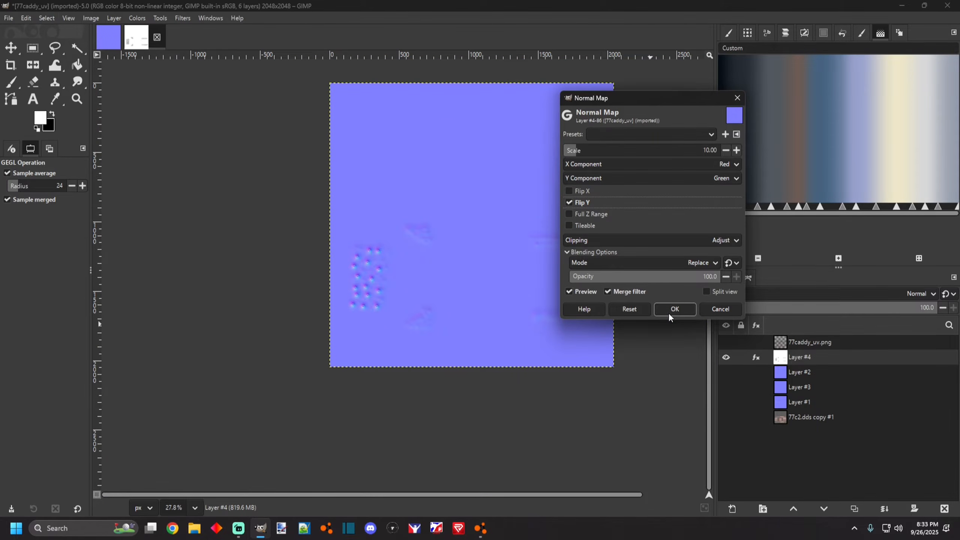
{"action": "left_click", "coordinate": [675, 309]}
Set the new normal-map layer's blend mode to Overlay.
{"action": "scroll", "coordinate": [522, 300], "scroll_direction": "down", "scroll_amount": 2}
{"action": "scroll", "coordinate": [522, 300], "scroll_direction": "up", "scroll_amount": 4}
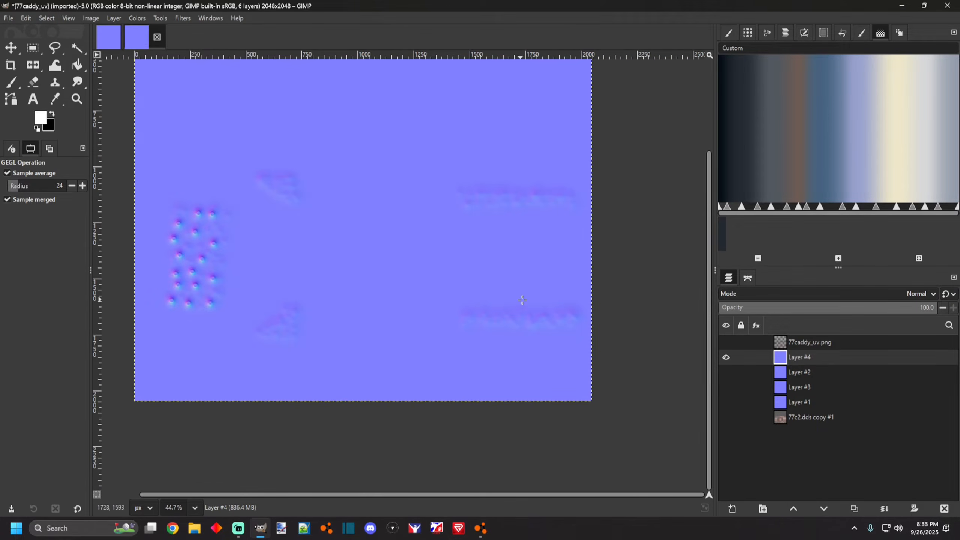
{"action": "right_click", "coordinate": [796, 362]}
{"action": "left_click", "coordinate": [749, 360]}
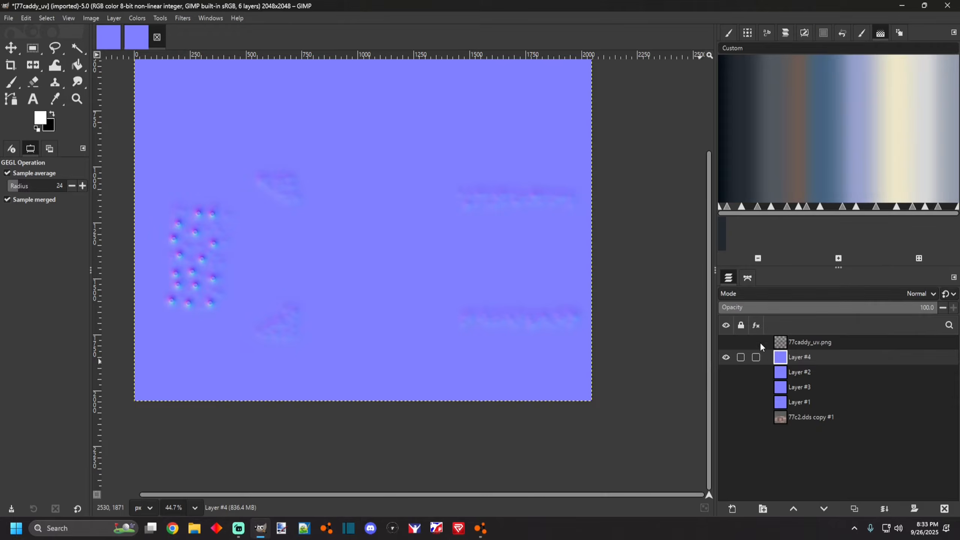
{"action": "left_click", "coordinate": [756, 291]}
{"action": "scroll", "coordinate": [762, 403], "scroll_direction": "down", "scroll_amount": 2}
{"action": "scroll", "coordinate": [761, 409], "scroll_direction": "down", "scroll_amount": 2}
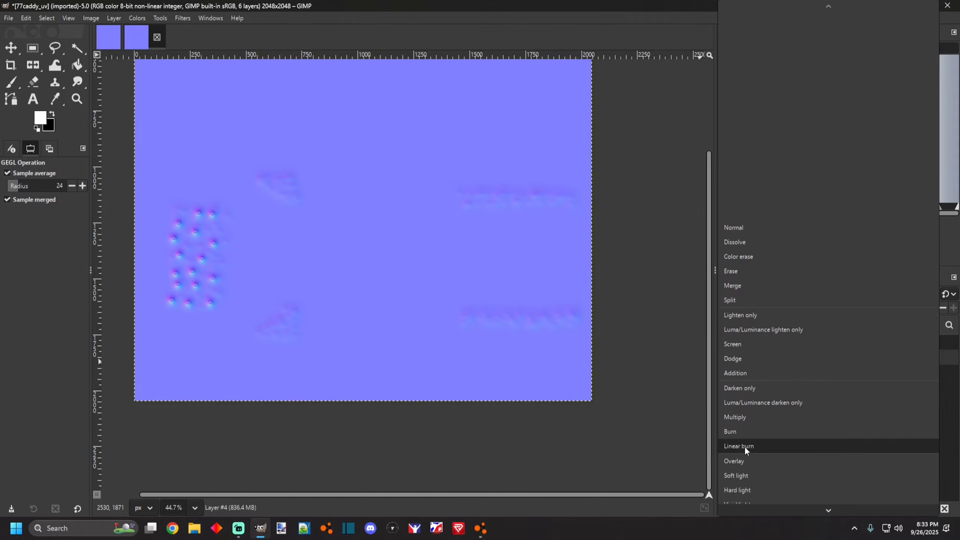
{"action": "left_click", "coordinate": [740, 461]}
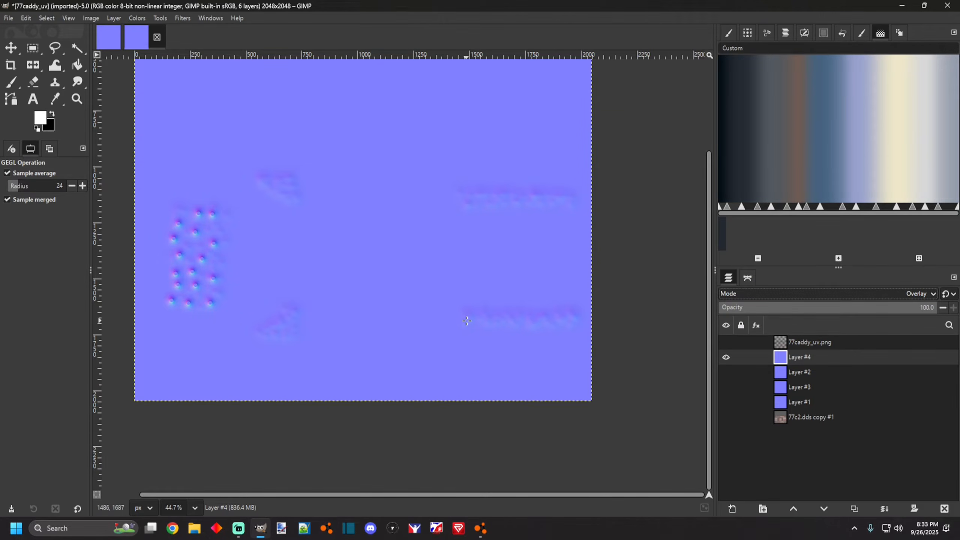
Show the other normal-map layers beneath it to view the combined normal map.
{"action": "left_click_drag", "start_coordinate": [726, 373], "coordinate": [723, 401]}
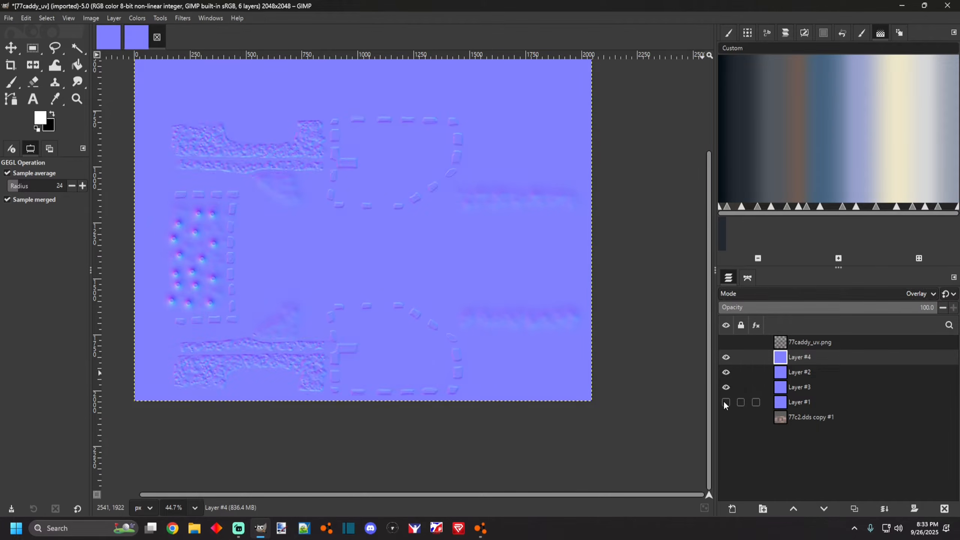
{"action": "scroll", "coordinate": [321, 333], "scroll_direction": "up", "scroll_amount": 4}
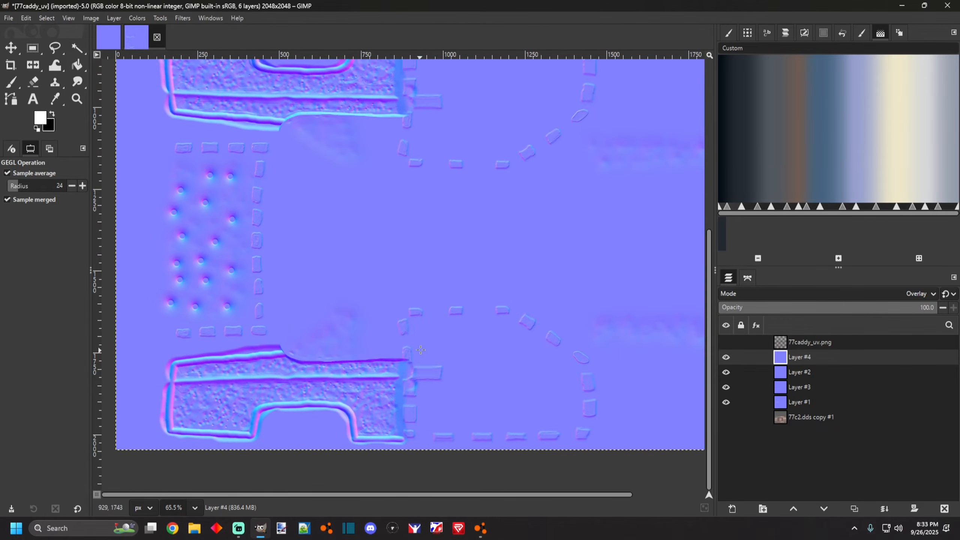
{"action": "scroll", "coordinate": [416, 325], "scroll_direction": "down", "scroll_amount": 5}
{"action": "scroll", "coordinate": [484, 317], "scroll_direction": "up", "scroll_amount": 4}
{"action": "scroll", "coordinate": [484, 317], "scroll_direction": "down", "scroll_amount": 3}
{"action": "scroll", "coordinate": [363, 361], "scroll_direction": "up", "scroll_amount": 2}
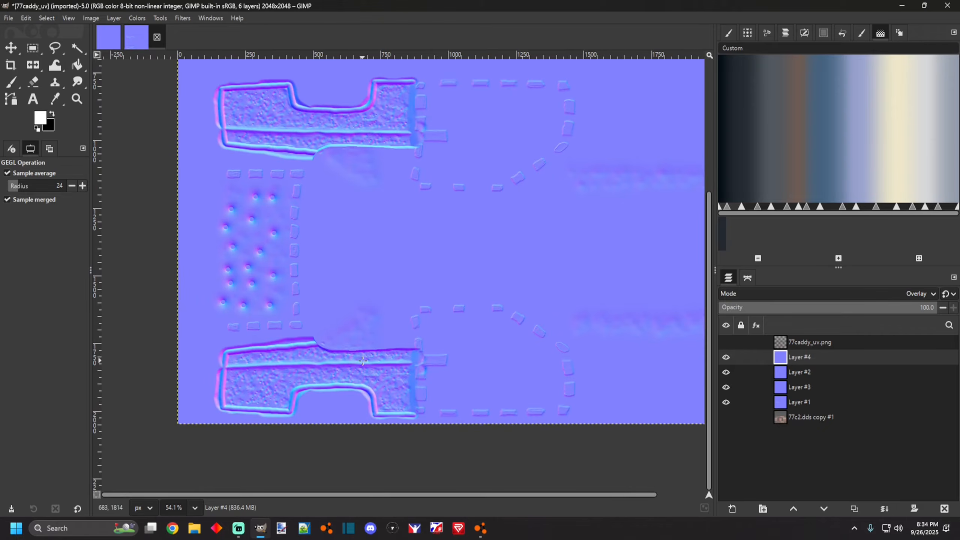
{"action": "scroll", "coordinate": [529, 343], "scroll_direction": "down", "scroll_amount": 3}
Select the 77c2.dds copy #1 layer and hide all four normal-map layers.
{"action": "left_click", "coordinate": [777, 420]}
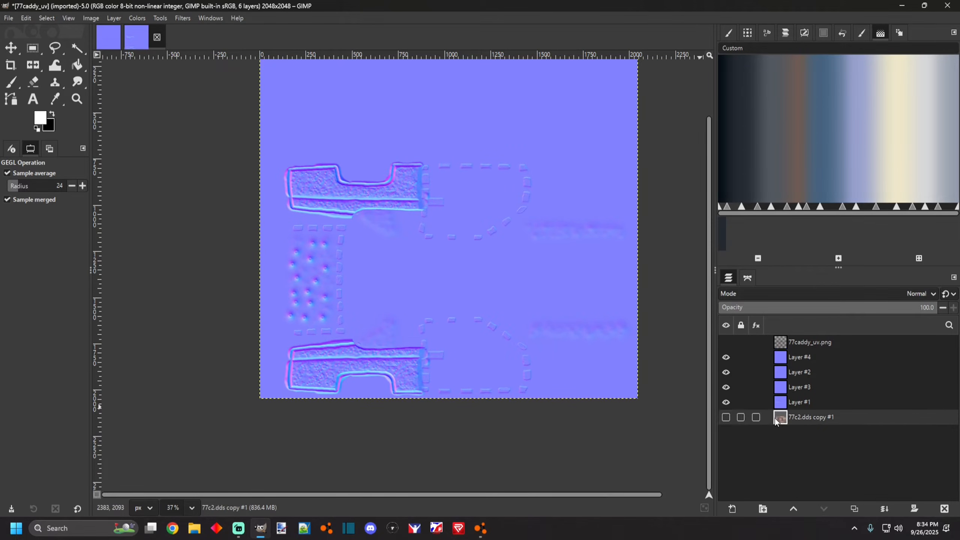
{"action": "left_click_drag", "start_coordinate": [729, 403], "coordinate": [726, 357]}
{"action": "scroll", "coordinate": [464, 364], "scroll_direction": "up", "scroll_amount": 1}
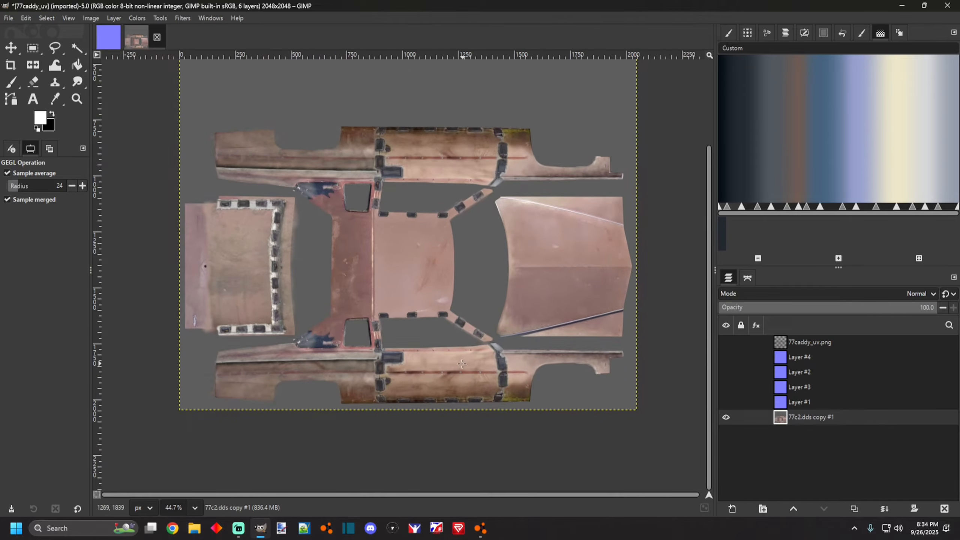
{"action": "scroll", "coordinate": [464, 364], "scroll_direction": "up", "scroll_amount": 1}
{"action": "scroll", "coordinate": [334, 235], "scroll_direction": "down", "scroll_amount": 1}
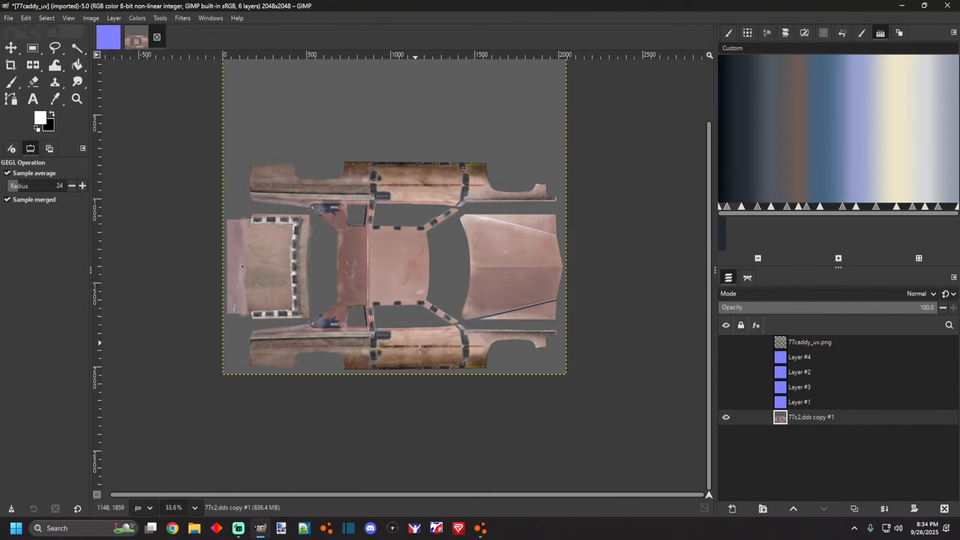
{"action": "scroll", "coordinate": [362, 350], "scroll_direction": "up", "scroll_amount": 1}
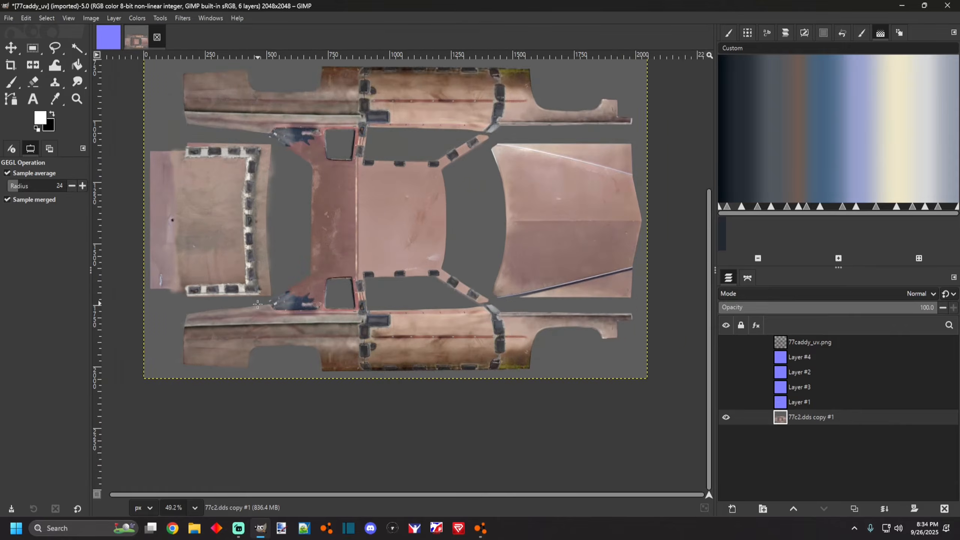
{"action": "scroll", "coordinate": [249, 337], "scroll_direction": "up", "scroll_amount": 2}
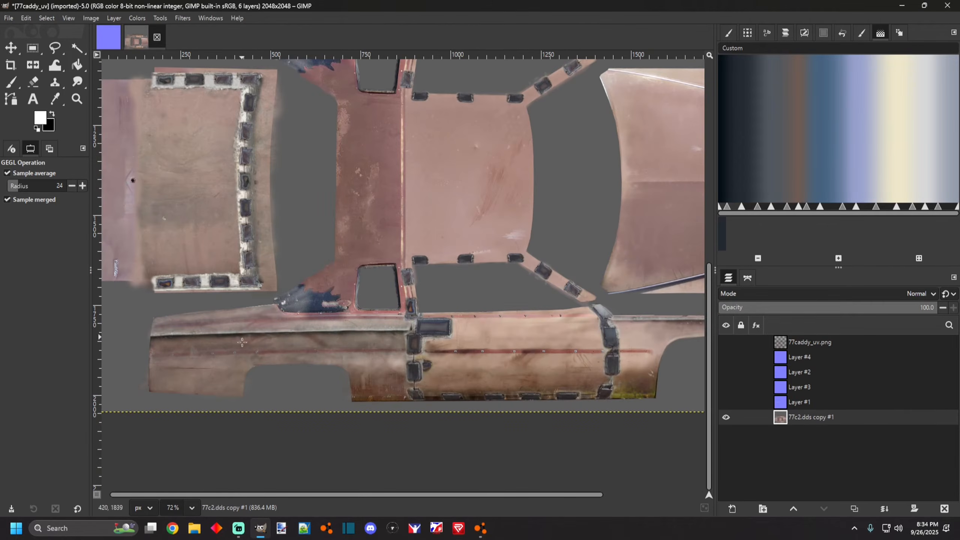
Switch to the MyPaint Brush with the Blur brush and soften the grime along the rear lower side panel.
{"action": "left_click", "coordinate": [11, 83]}
{"action": "right_click", "coordinate": [12, 83]}
{"action": "left_click", "coordinate": [57, 149]}
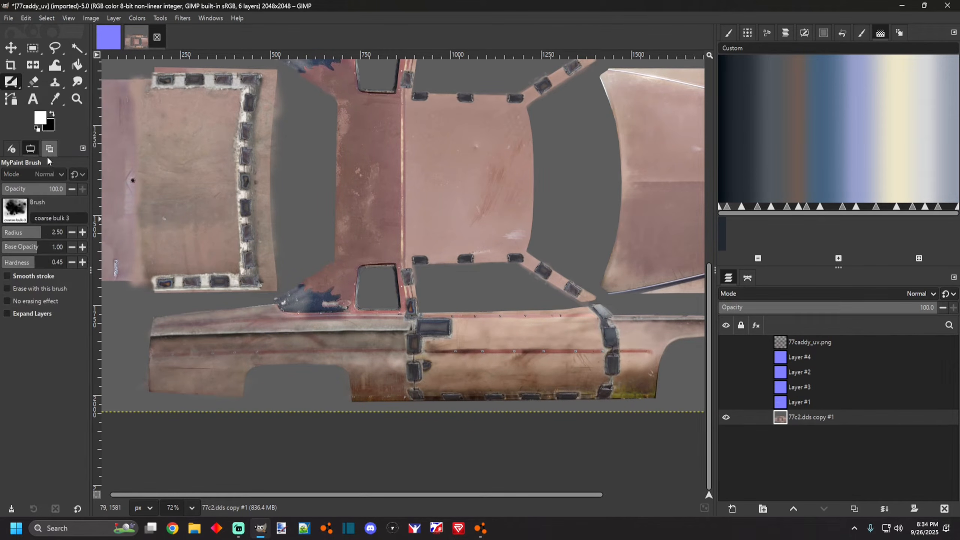
{"action": "left_click", "coordinate": [15, 211]}
{"action": "scroll", "coordinate": [64, 338], "scroll_direction": "down", "scroll_amount": 1}
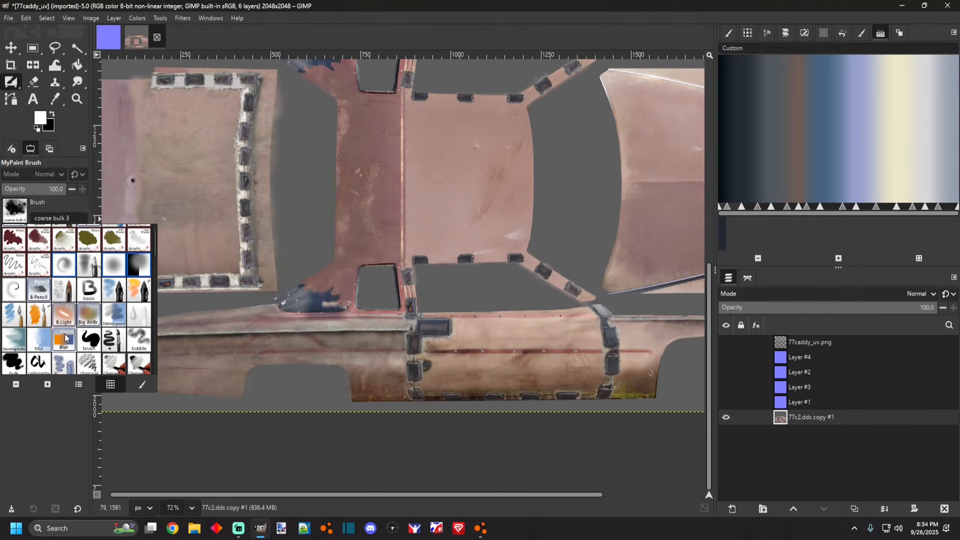
{"action": "left_click", "coordinate": [64, 335]}
{"action": "scroll", "coordinate": [174, 352], "scroll_direction": "up", "scroll_amount": 3}
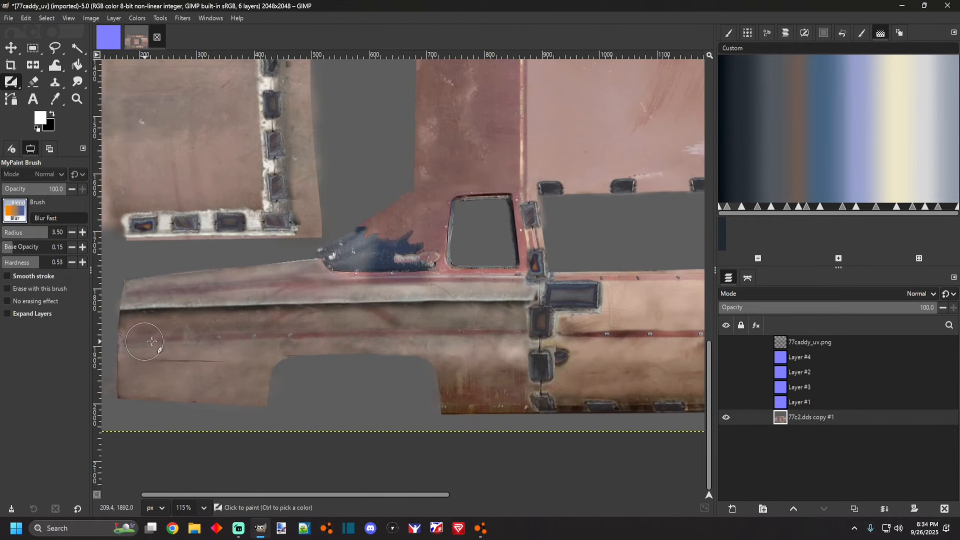
{"action": "mouse_move", "coordinate": [203, 336]}
{"action": "left_mouse_down"}
{"action": "mouse_move", "coordinate": [149, 335]}
{"action": "mouse_move", "coordinate": [205, 339]}
{"action": "left_mouse_up"}
{"action": "left_click_drag", "start_coordinate": [299, 336], "coordinate": [496, 336]}
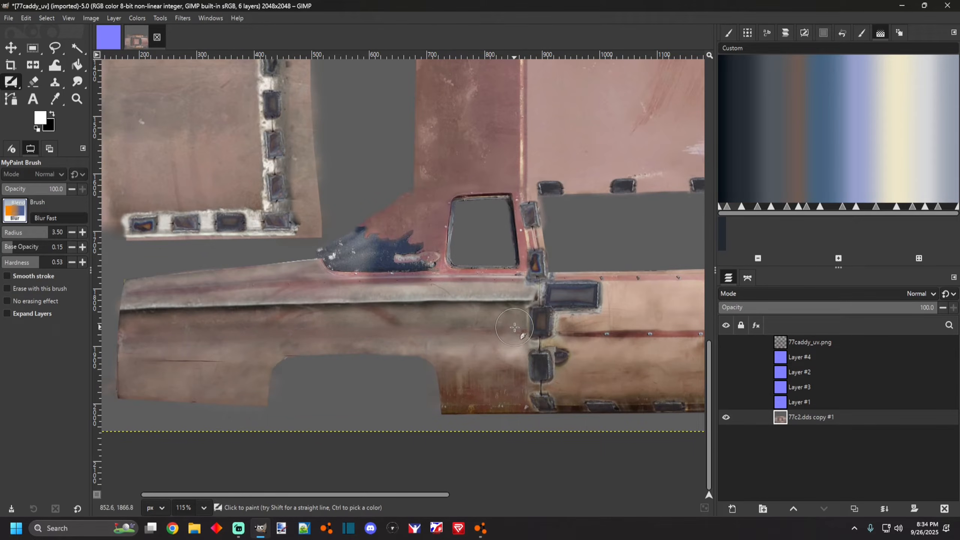
Blur the grime streaks across the door and front fender section of the lower side panel.
{"action": "scroll", "coordinate": [526, 333], "scroll_direction": "down", "scroll_amount": 4}
{"action": "scroll", "coordinate": [539, 331], "scroll_direction": "up", "scroll_amount": 5}
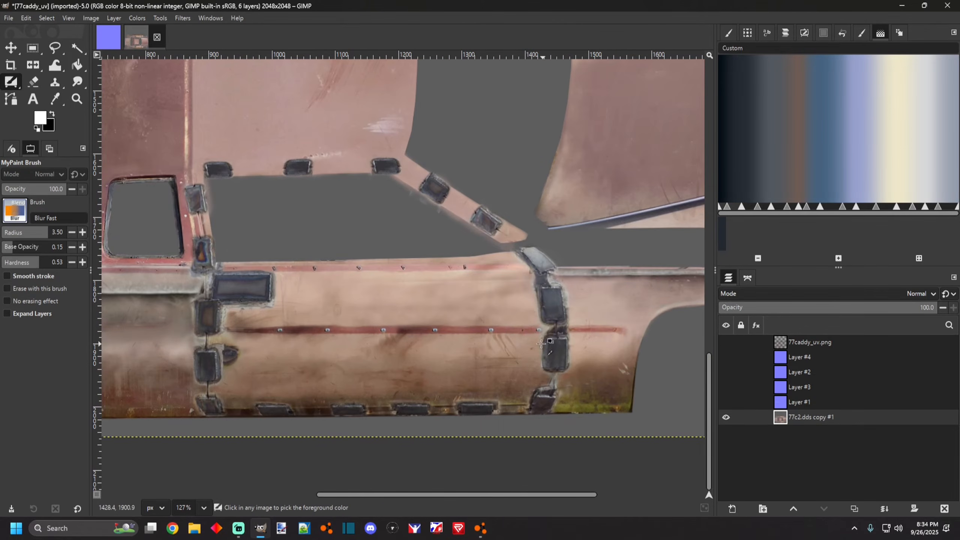
{"action": "left_click_drag", "start_coordinate": [499, 324], "coordinate": [257, 327]}
{"action": "left_click_drag", "start_coordinate": [231, 362], "coordinate": [232, 370]}
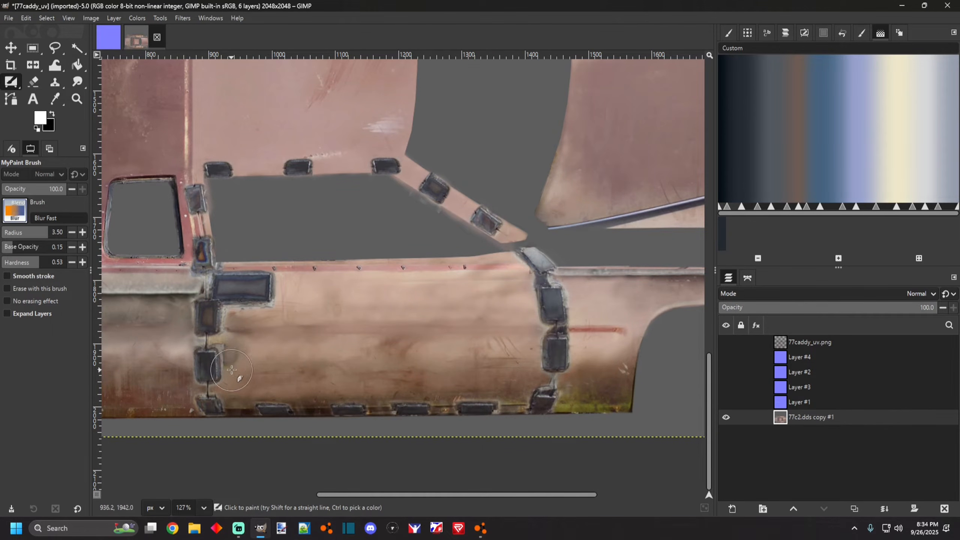
{"action": "mouse_move", "coordinate": [344, 288]}
{"action": "left_mouse_down"}
{"action": "mouse_move", "coordinate": [284, 267]}
{"action": "mouse_move", "coordinate": [465, 263]}
{"action": "left_mouse_up"}
{"action": "scroll", "coordinate": [440, 274], "scroll_direction": "down", "scroll_amount": 5}
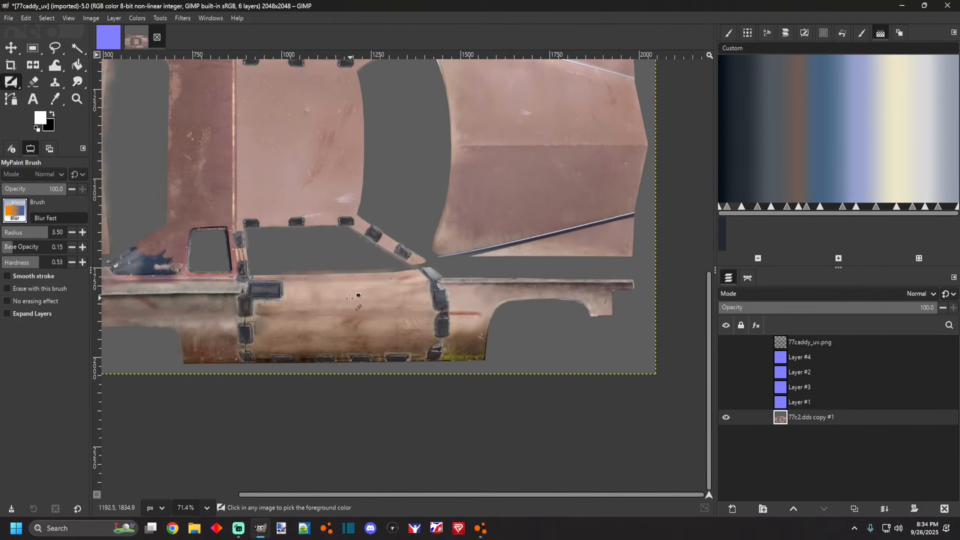
{"action": "scroll", "coordinate": [416, 325], "scroll_direction": "up", "scroll_amount": 5}
{"action": "mouse_move", "coordinate": [441, 326]}
{"action": "left_mouse_down"}
{"action": "mouse_move", "coordinate": [404, 327]}
{"action": "mouse_move", "coordinate": [439, 323]}
{"action": "mouse_move", "coordinate": [387, 324]}
{"action": "mouse_move", "coordinate": [407, 333]}
{"action": "left_mouse_up"}
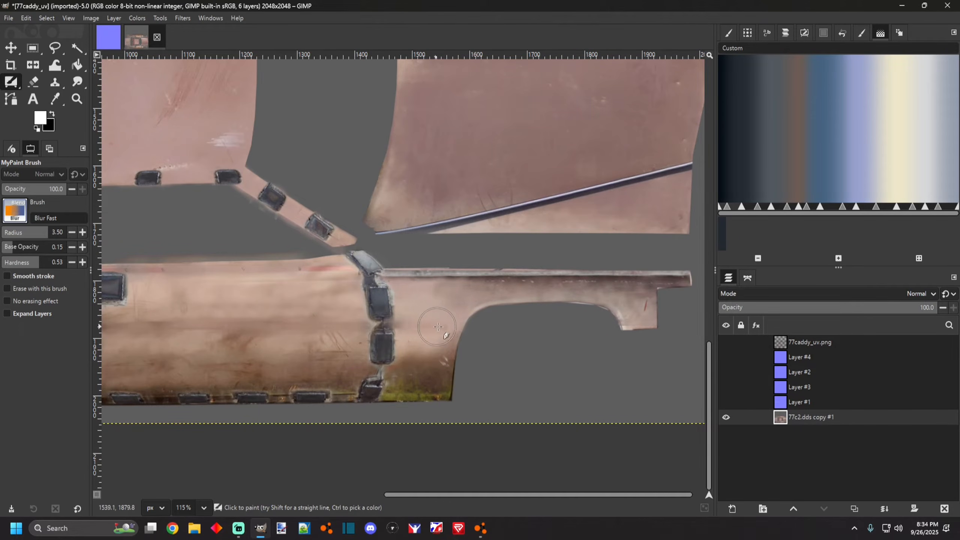
Blur the dark paint patches beside the cab window openings on both sides.
{"action": "scroll", "coordinate": [614, 310], "scroll_direction": "down", "scroll_amount": 2, "text": "ctrl"}
{"action": "scroll", "coordinate": [605, 322], "scroll_direction": "down", "scroll_amount": 5, "text": "ctrl"}
{"action": "scroll", "coordinate": [374, 207], "scroll_direction": "up", "scroll_amount": 6, "text": "ctrl"}
{"action": "scroll", "coordinate": [352, 190], "scroll_direction": "up", "scroll_amount": 1}
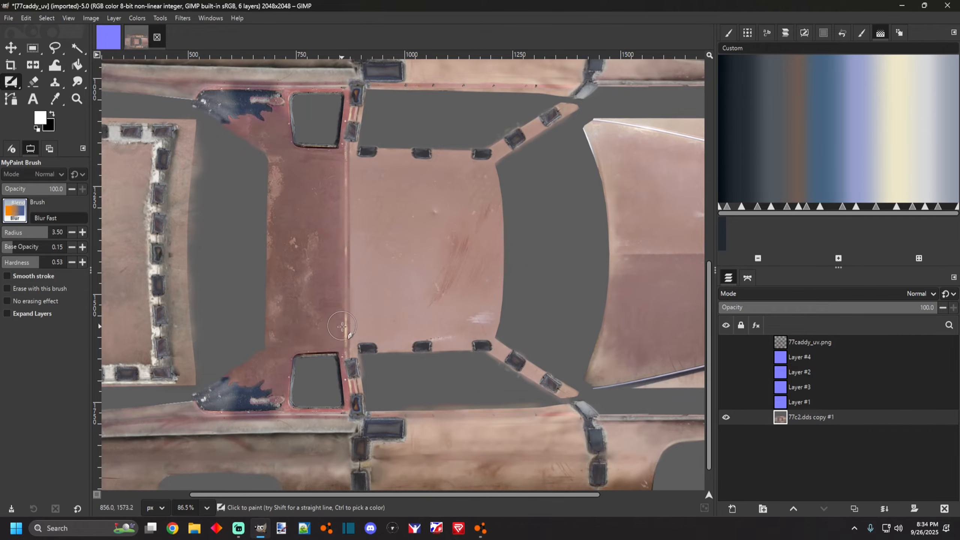
{"action": "scroll", "coordinate": [342, 329], "scroll_direction": "down", "scroll_amount": 3, "text": "ctrl"}
{"action": "scroll", "coordinate": [328, 378], "scroll_direction": "up", "scroll_amount": 6, "text": "ctrl"}
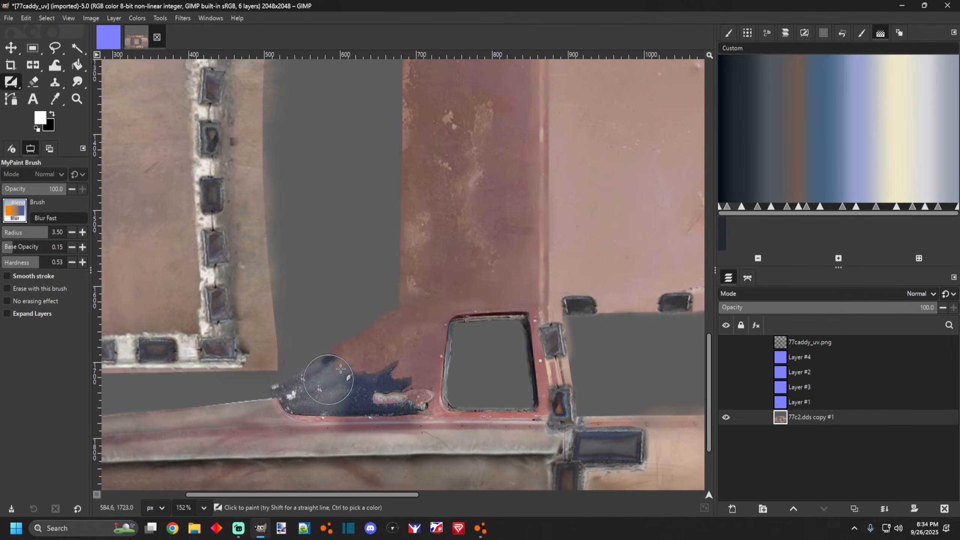
{"action": "mouse_move", "coordinate": [328, 378]}
{"action": "left_mouse_down"}
{"action": "mouse_move", "coordinate": [371, 362]}
{"action": "mouse_move", "coordinate": [399, 365]}
{"action": "mouse_move", "coordinate": [395, 386]}
{"action": "mouse_move", "coordinate": [417, 383]}
{"action": "mouse_move", "coordinate": [372, 395]}
{"action": "mouse_move", "coordinate": [408, 402]}
{"action": "mouse_move", "coordinate": [412, 394]}
{"action": "mouse_move", "coordinate": [382, 380]}
{"action": "mouse_move", "coordinate": [337, 376]}
{"action": "mouse_move", "coordinate": [288, 388]}
{"action": "left_mouse_up"}
{"action": "scroll", "coordinate": [398, 395], "scroll_direction": "down", "scroll_amount": 2, "text": "ctrl"}
{"action": "scroll", "coordinate": [411, 397], "scroll_direction": "up", "scroll_amount": 8}
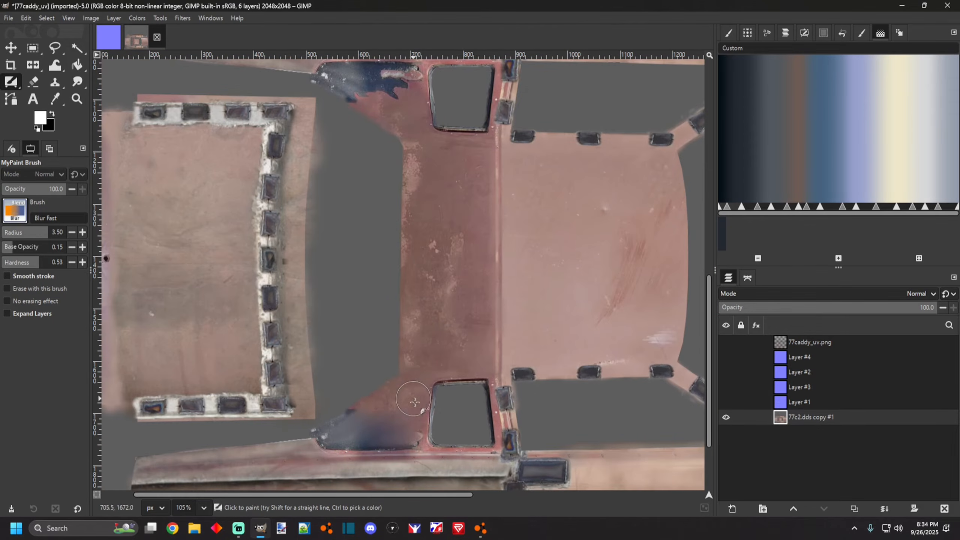
{"action": "scroll", "coordinate": [407, 332], "scroll_direction": "up", "scroll_amount": 3, "text": "ctrl"}
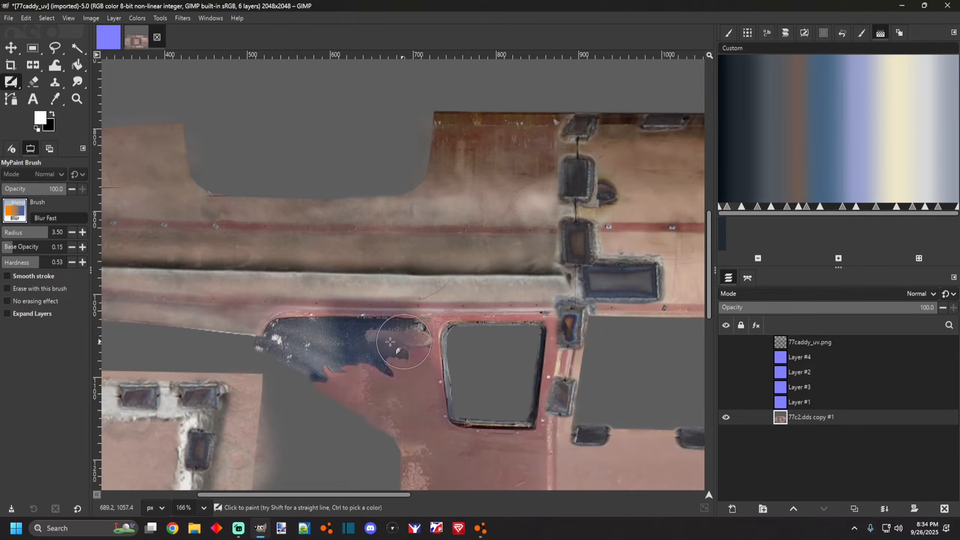
{"action": "mouse_move", "coordinate": [396, 343]}
{"action": "left_mouse_down"}
{"action": "mouse_move", "coordinate": [366, 341]}
{"action": "mouse_move", "coordinate": [364, 379]}
{"action": "mouse_move", "coordinate": [377, 382]}
{"action": "mouse_move", "coordinate": [383, 371]}
{"action": "mouse_move", "coordinate": [360, 361]}
{"action": "mouse_move", "coordinate": [273, 340]}
{"action": "left_mouse_up"}
{"action": "scroll", "coordinate": [349, 337], "scroll_direction": "down", "scroll_amount": 3, "text": "ctrl"}
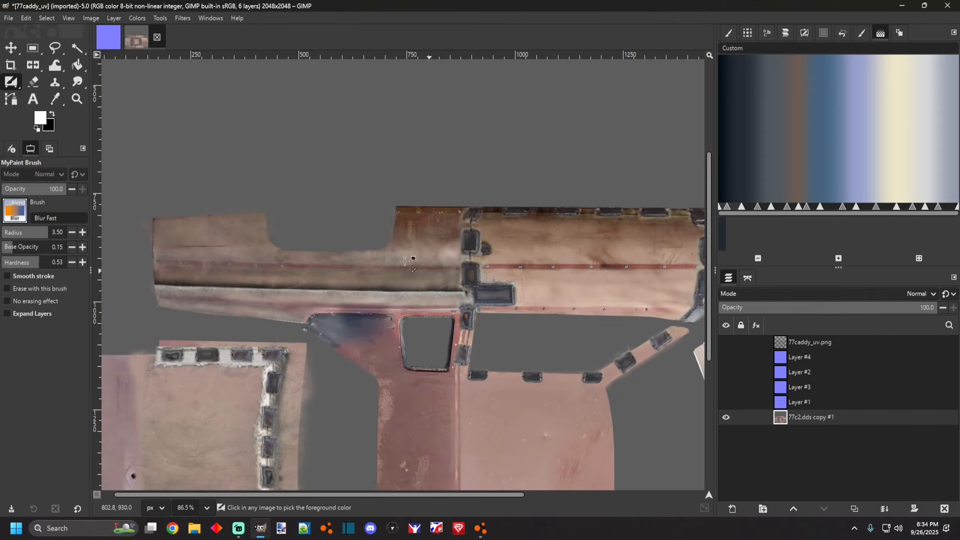
{"action": "scroll", "coordinate": [186, 263], "scroll_direction": "up", "scroll_amount": 1, "text": "ctrl"}
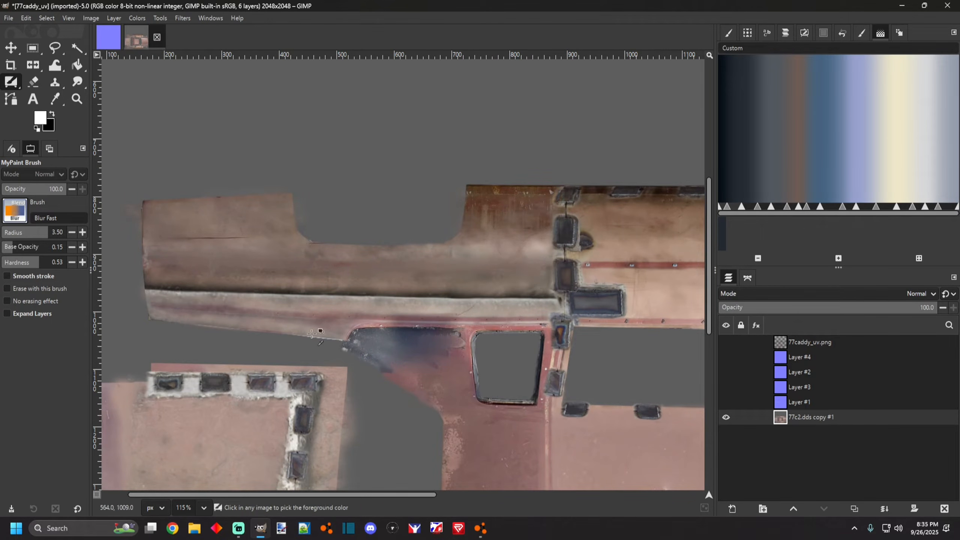
{"action": "scroll", "coordinate": [491, 296], "scroll_direction": "down", "scroll_amount": 4}
{"action": "scroll", "coordinate": [472, 314], "scroll_direction": "up", "scroll_amount": 2}
{"action": "scroll", "coordinate": [472, 314], "scroll_direction": "up", "scroll_amount": 1}
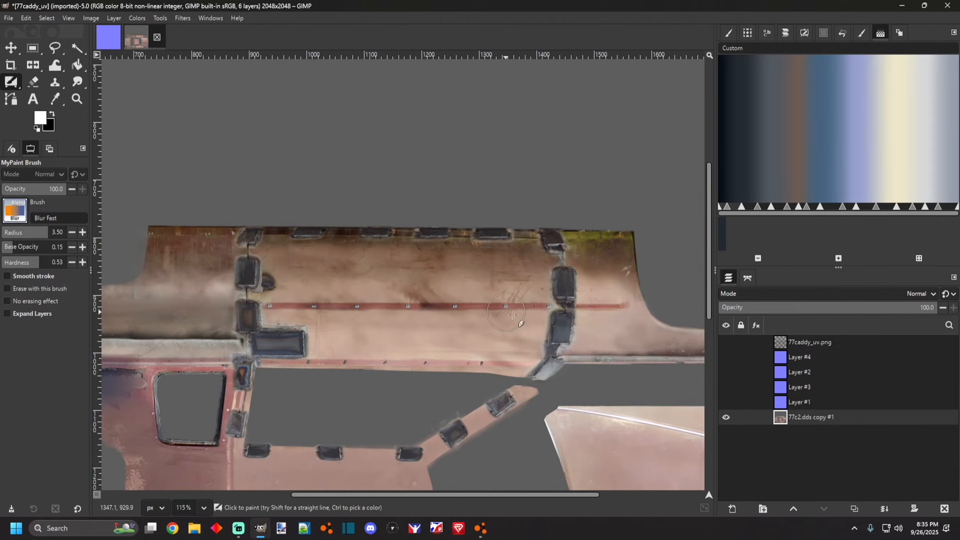
Blur the grime beside the rear window pillar on the upper side panel.
{"action": "mouse_move", "coordinate": [529, 311]}
{"action": "left_mouse_down"}
{"action": "mouse_move", "coordinate": [505, 302]}
{"action": "mouse_move", "coordinate": [269, 302]}
{"action": "mouse_move", "coordinate": [271, 273]}
{"action": "mouse_move", "coordinate": [279, 297]}
{"action": "mouse_move", "coordinate": [366, 312]}
{"action": "mouse_move", "coordinate": [343, 351]}
{"action": "mouse_move", "coordinate": [306, 363]}
{"action": "mouse_move", "coordinate": [524, 364]}
{"action": "mouse_move", "coordinate": [464, 380]}
{"action": "left_mouse_up"}
{"action": "scroll", "coordinate": [459, 373], "scroll_direction": "down", "scroll_amount": 6}
{"action": "scroll", "coordinate": [582, 348], "scroll_direction": "up", "scroll_amount": 9}
{"action": "scroll", "coordinate": [457, 301], "scroll_direction": "up", "scroll_amount": 1}
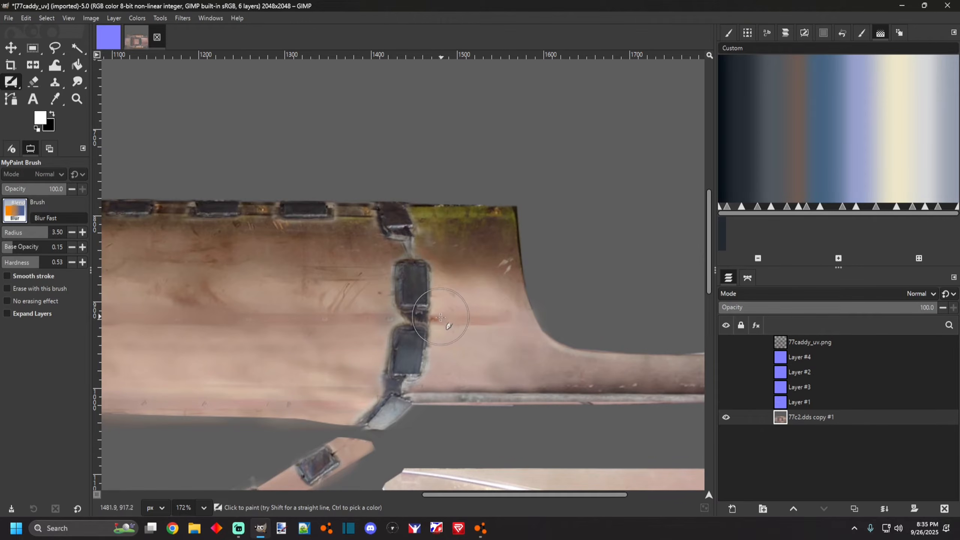
{"action": "scroll", "coordinate": [478, 321], "scroll_direction": "down", "scroll_amount": 5}
{"action": "scroll", "coordinate": [499, 401], "scroll_direction": "up", "scroll_amount": 1}
{"action": "scroll", "coordinate": [499, 401], "scroll_direction": "down", "scroll_amount": 5}
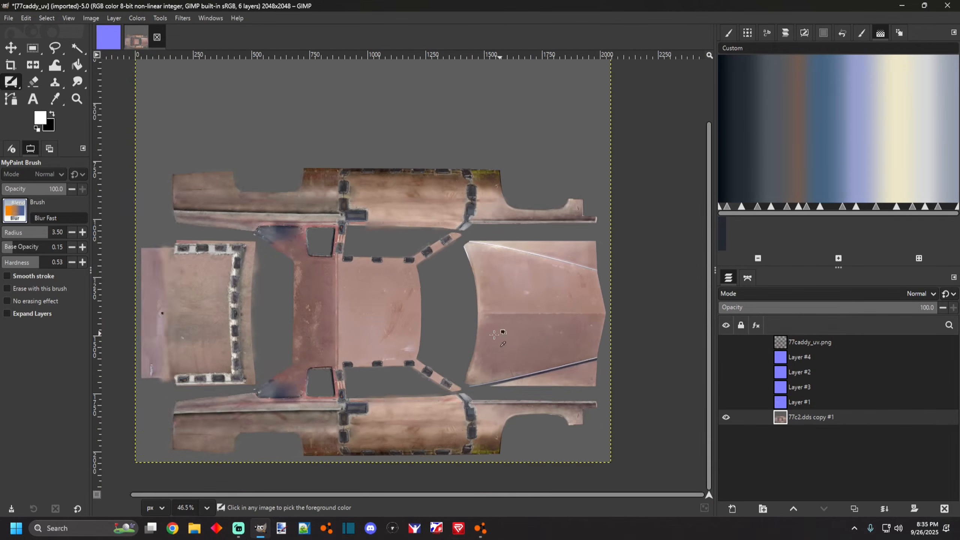
{"action": "scroll", "coordinate": [407, 397], "scroll_direction": "up", "scroll_amount": 6}
{"action": "scroll", "coordinate": [396, 382], "scroll_direction": "down", "scroll_amount": 3}
{"action": "scroll", "coordinate": [396, 382], "scroll_direction": "up", "scroll_amount": 1}
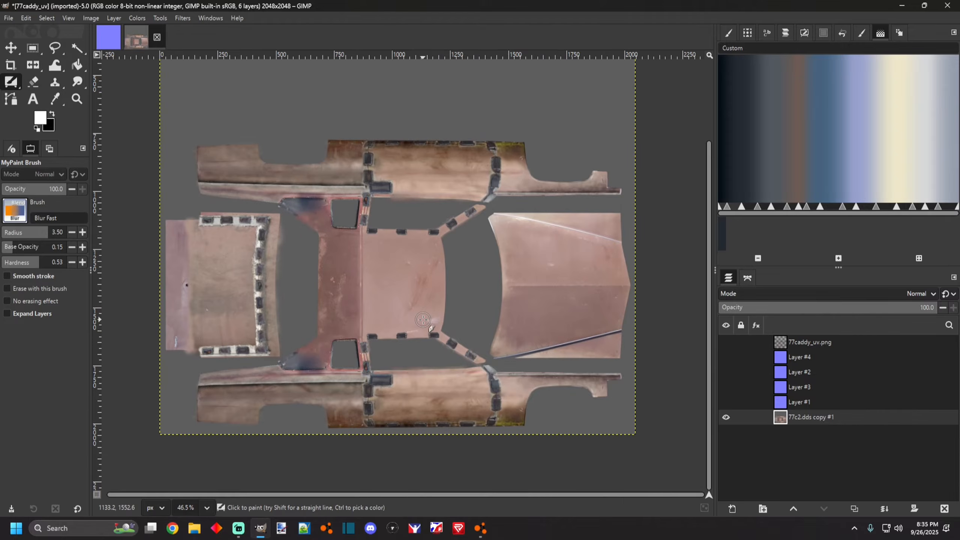
{"action": "scroll", "coordinate": [412, 347], "scroll_direction": "up", "scroll_amount": 2}
{"action": "scroll", "coordinate": [392, 341], "scroll_direction": "down", "scroll_amount": 2}
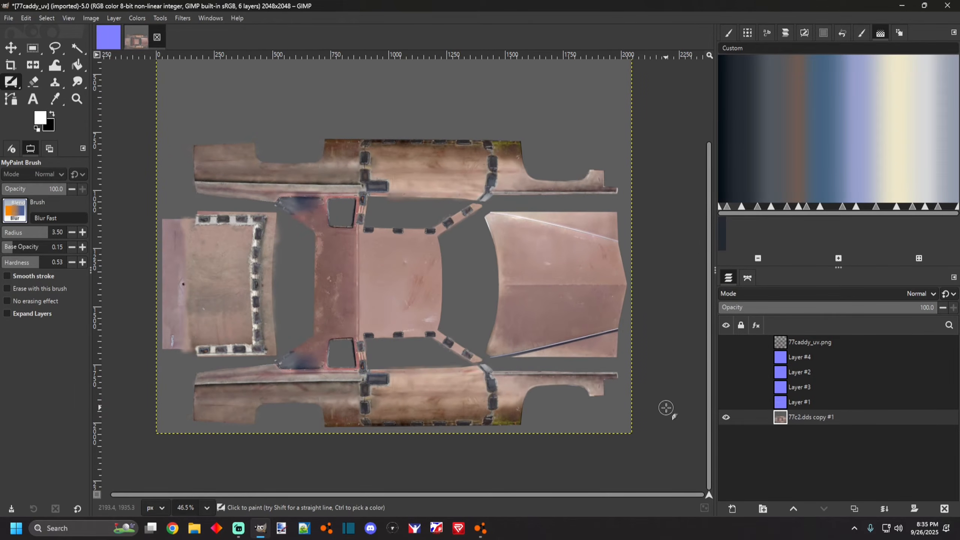
Apply the Normal Map filter to the 77c2.dds copy #1 layer with a scale of 1.85.
{"action": "left_click", "coordinate": [181, 18]}
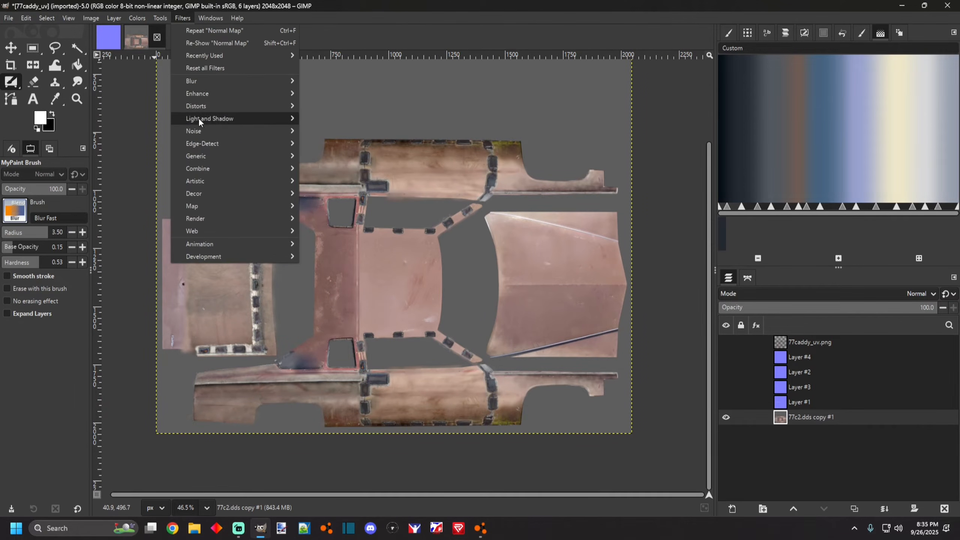
{"action": "mouse_move", "coordinate": [198, 130]}
{"action": "mouse_move", "coordinate": [218, 155]}
{"action": "left_click", "coordinate": [328, 181]}
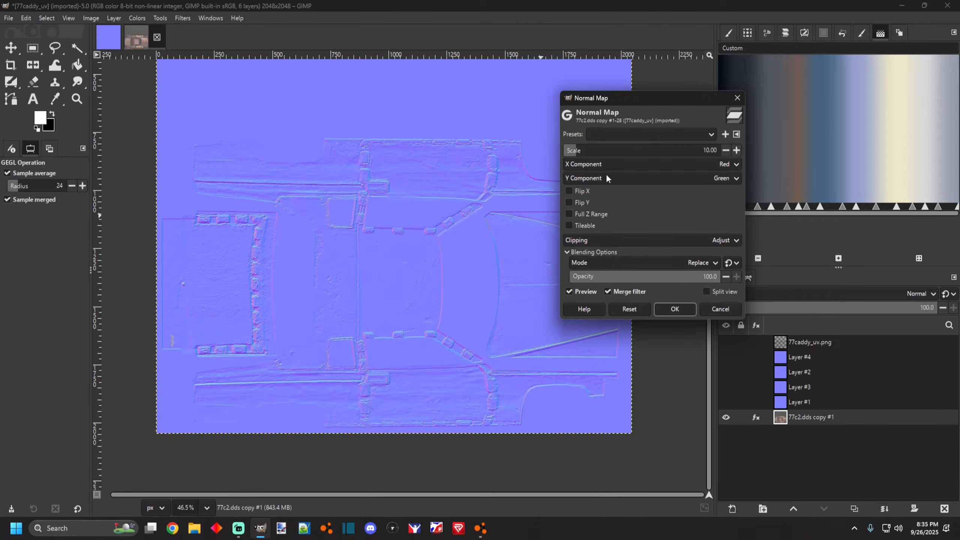
{"action": "left_click_drag", "start_coordinate": [570, 152], "coordinate": [569, 155]}
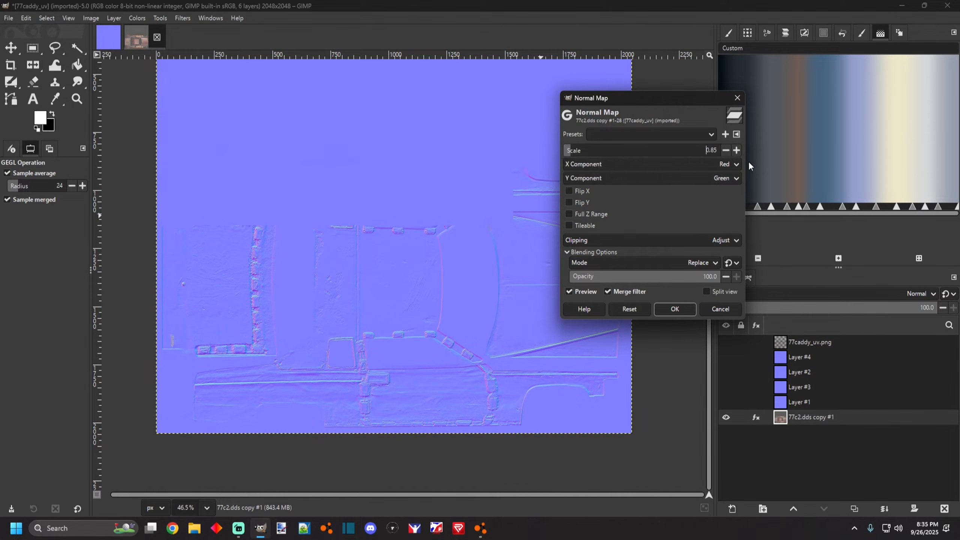
{"action": "scroll", "coordinate": [295, 373], "scroll_direction": "up", "scroll_amount": 2}
{"action": "scroll", "coordinate": [295, 372], "scroll_direction": "down", "scroll_amount": 5}
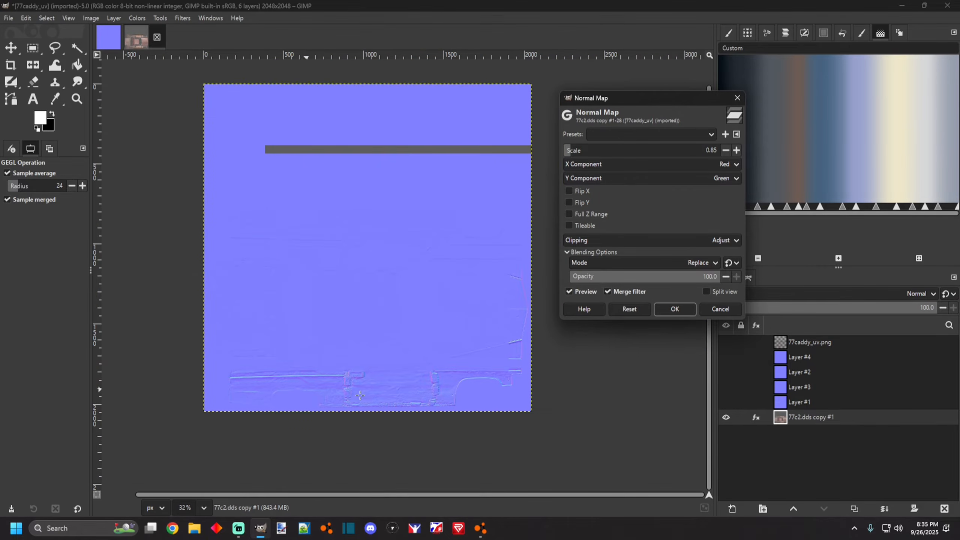
{"action": "scroll", "coordinate": [356, 389], "scroll_direction": "up", "scroll_amount": 4}
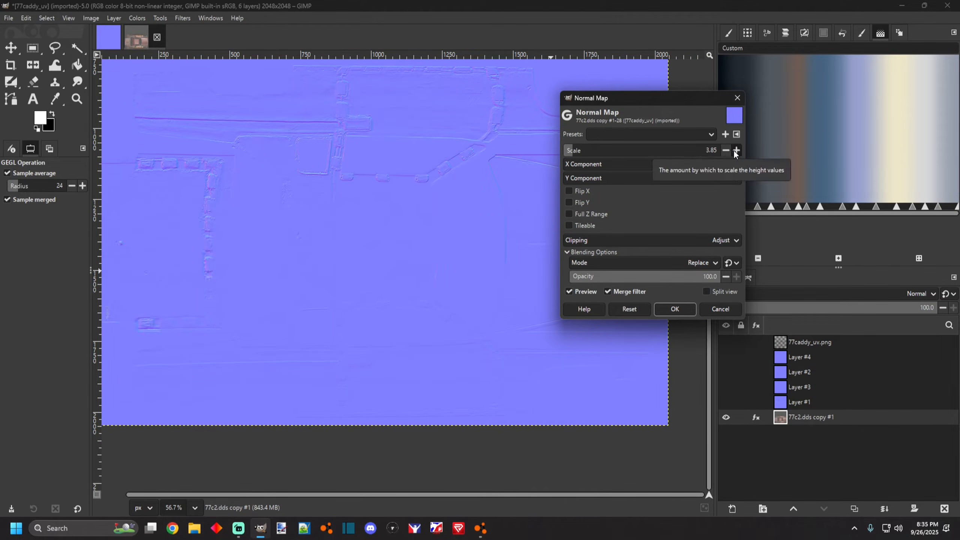
{"action": "left_click", "coordinate": [726, 151]}
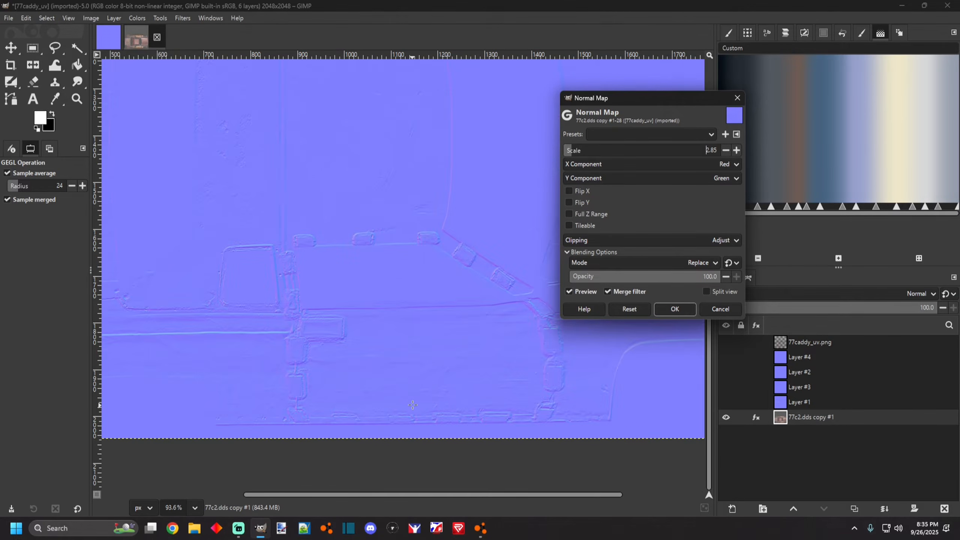
{"action": "scroll", "coordinate": [507, 391], "scroll_direction": "down", "scroll_amount": 1}
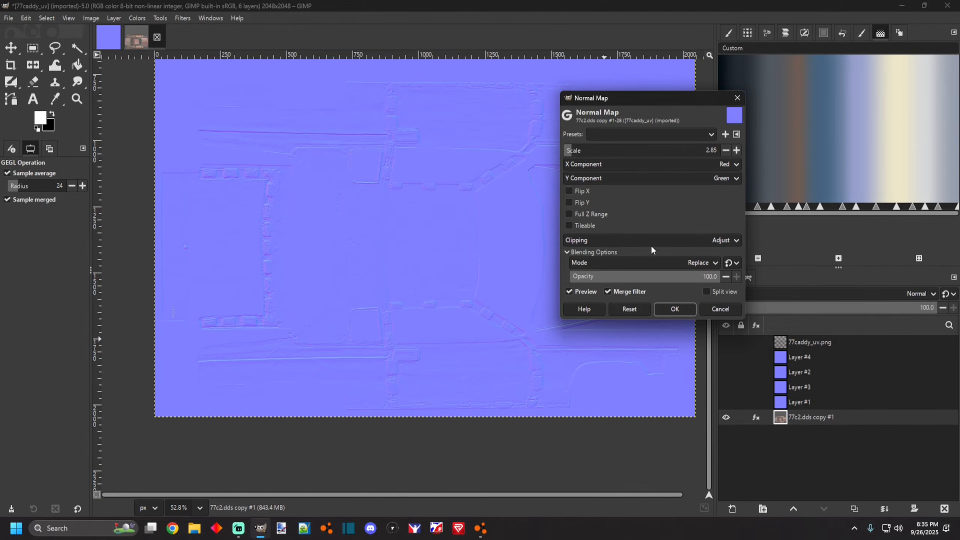
{"action": "left_click", "coordinate": [726, 150]}
{"action": "scroll", "coordinate": [349, 370], "scroll_direction": "up", "scroll_amount": 3}
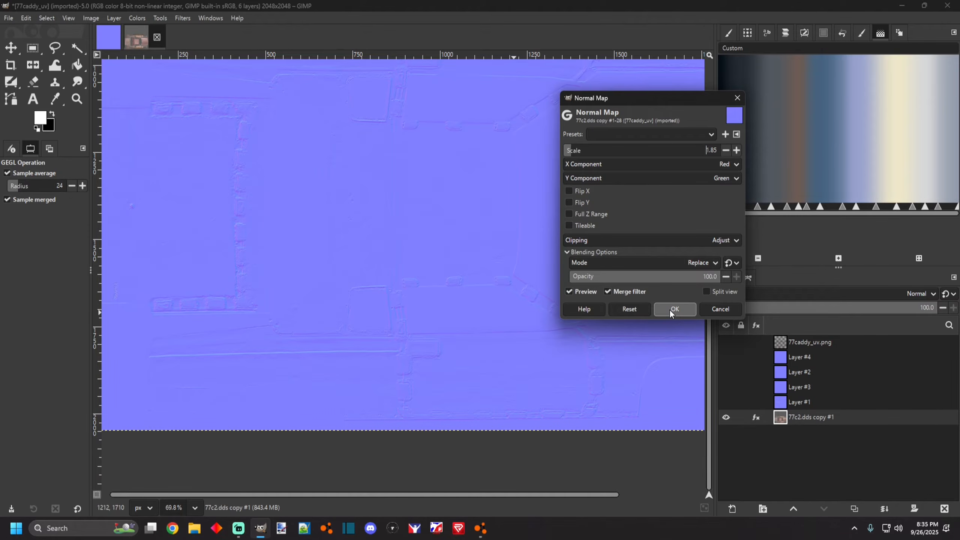
{"action": "scroll", "coordinate": [415, 385], "scroll_direction": "up", "scroll_amount": 3}
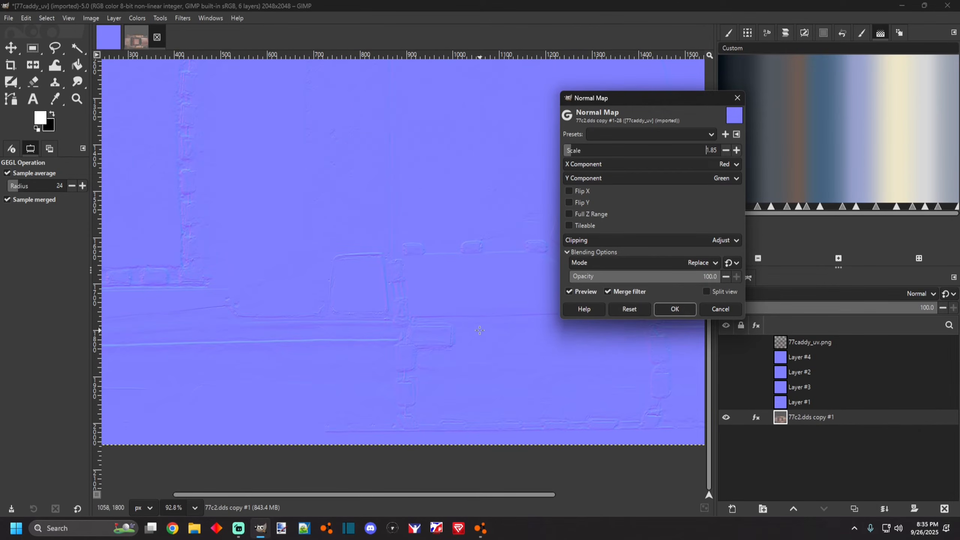
{"action": "left_click", "coordinate": [676, 309]}
Make all four normal-map layers visible again.
{"action": "scroll", "coordinate": [308, 245], "scroll_direction": "down", "scroll_amount": 2}
{"action": "scroll", "coordinate": [308, 245], "scroll_direction": "up", "scroll_amount": 4}
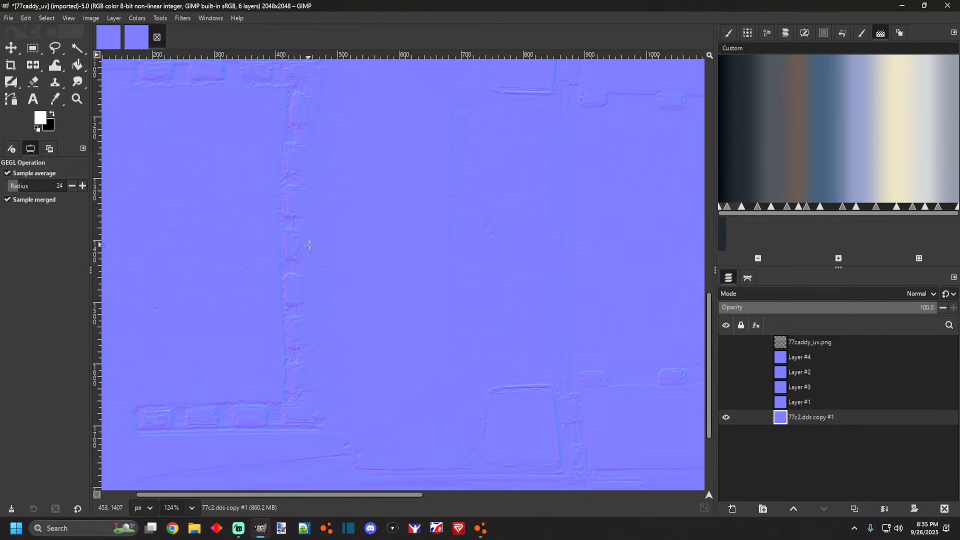
{"action": "scroll", "coordinate": [308, 245], "scroll_direction": "down", "scroll_amount": 3}
{"action": "scroll", "coordinate": [507, 408], "scroll_direction": "up", "scroll_amount": 2}
{"action": "scroll", "coordinate": [429, 352], "scroll_direction": "up", "scroll_amount": 2}
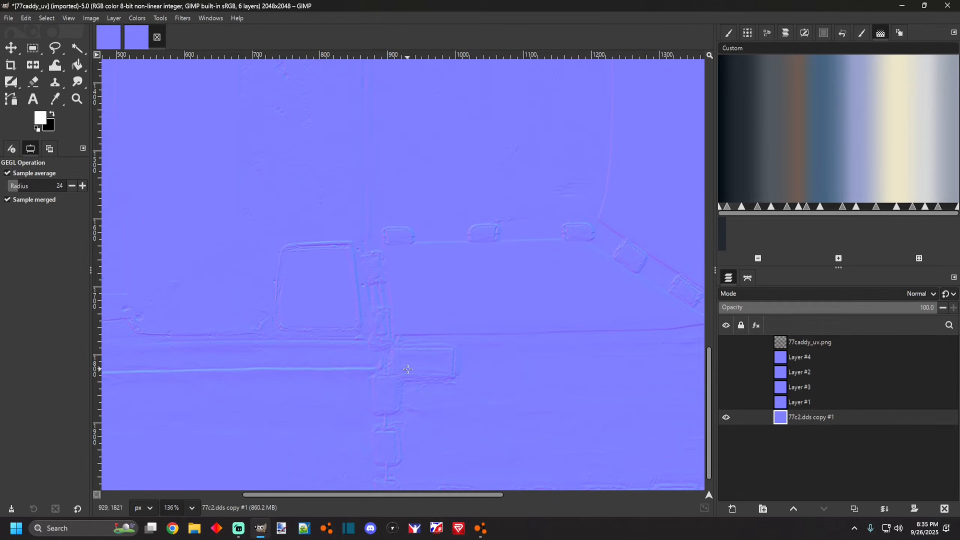
{"action": "scroll", "coordinate": [459, 353], "scroll_direction": "down", "scroll_amount": 6}
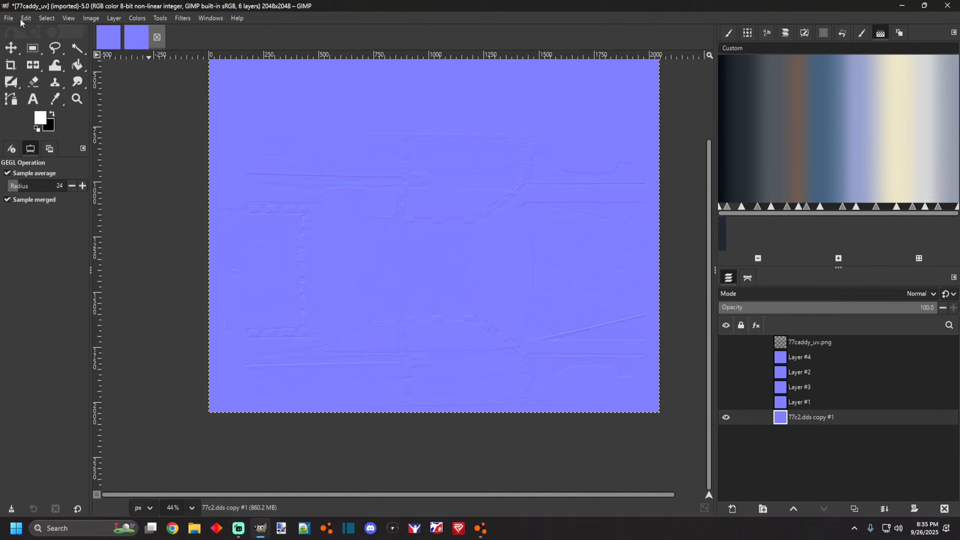
{"action": "right_click", "coordinate": [817, 418]}
{"action": "left_click", "coordinate": [699, 396]}
{"action": "left_click", "coordinate": [725, 401]}
{"action": "left_click", "coordinate": [726, 386]}
{"action": "left_click", "coordinate": [726, 371]}
{"action": "left_click", "coordinate": [725, 357]}
{"action": "scroll", "coordinate": [495, 394], "scroll_direction": "up", "scroll_amount": 3}
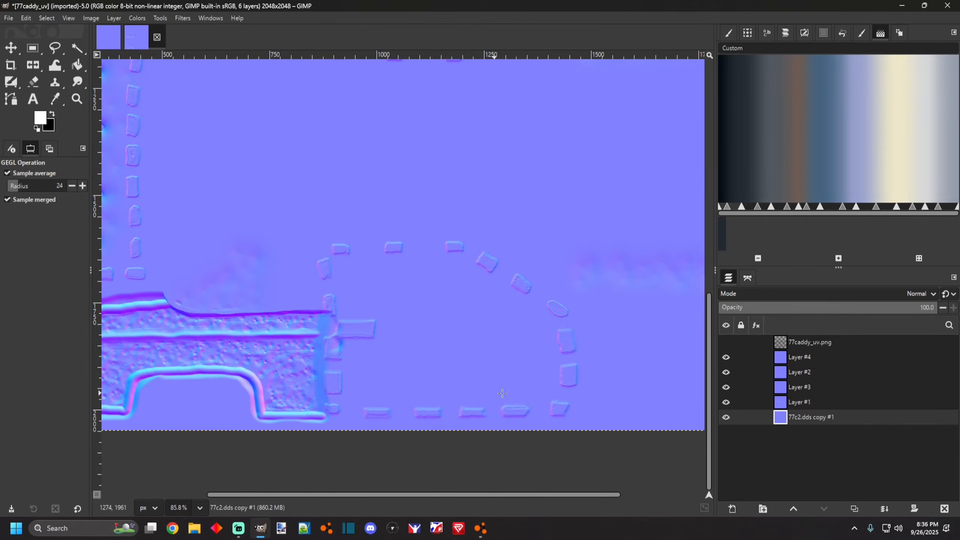
Set the 77c2.dds copy #1 layer's blend mode to Overlay.
{"action": "right_click", "coordinate": [793, 418]}
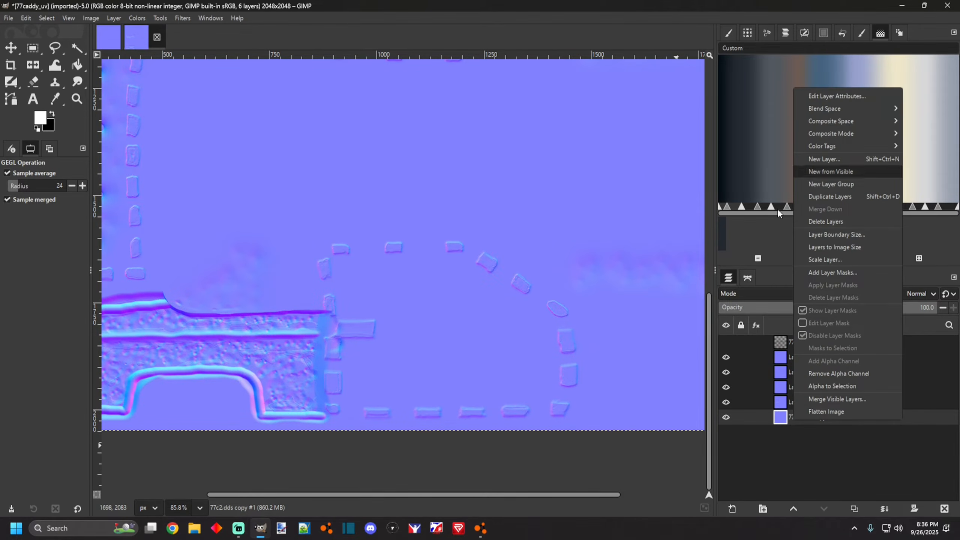
{"action": "left_click", "coordinate": [766, 293]}
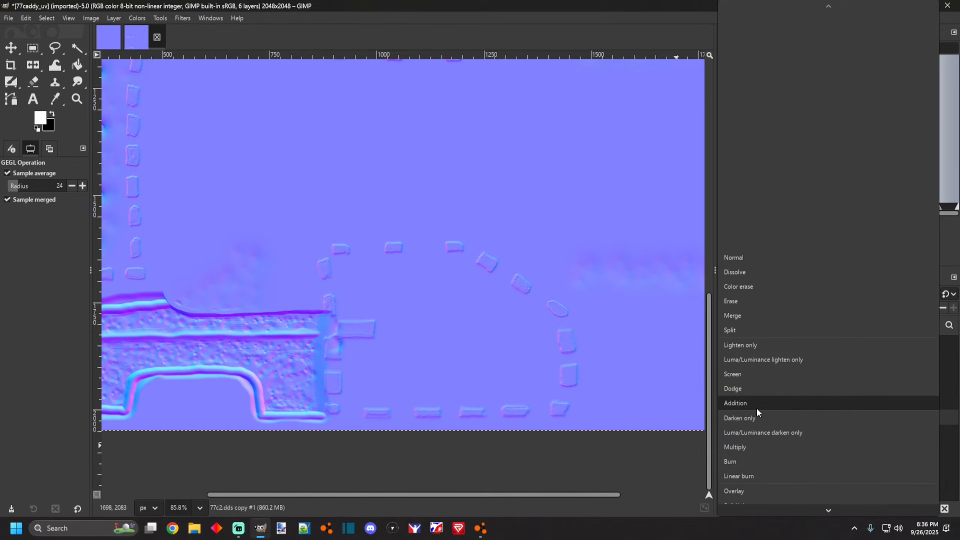
{"action": "scroll", "coordinate": [742, 452], "scroll_direction": "down", "scroll_amount": 2}
{"action": "left_click", "coordinate": [744, 451]}
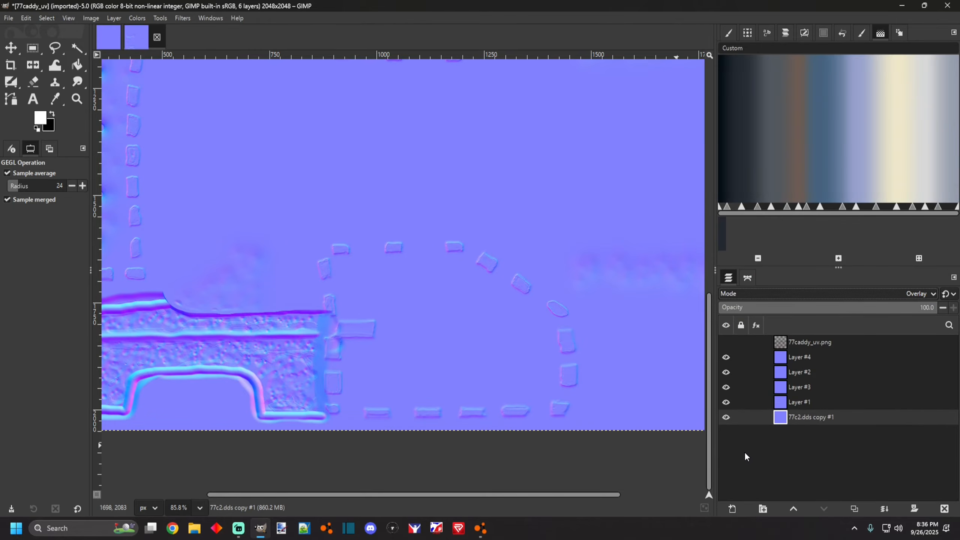
Move the 77c2.dds copy #1 layer up so it sits just above Layer #2.
{"action": "scroll", "coordinate": [468, 326], "scroll_direction": "down", "scroll_amount": 6}
{"action": "scroll", "coordinate": [468, 340], "scroll_direction": "up", "scroll_amount": 2}
{"action": "left_click_drag", "start_coordinate": [825, 416], "coordinate": [812, 369]}
Inspect the combined normal map across the side panels and door area.
{"action": "scroll", "coordinate": [520, 385], "scroll_direction": "down", "scroll_amount": 2}
{"action": "scroll", "coordinate": [475, 363], "scroll_direction": "up", "scroll_amount": 3}
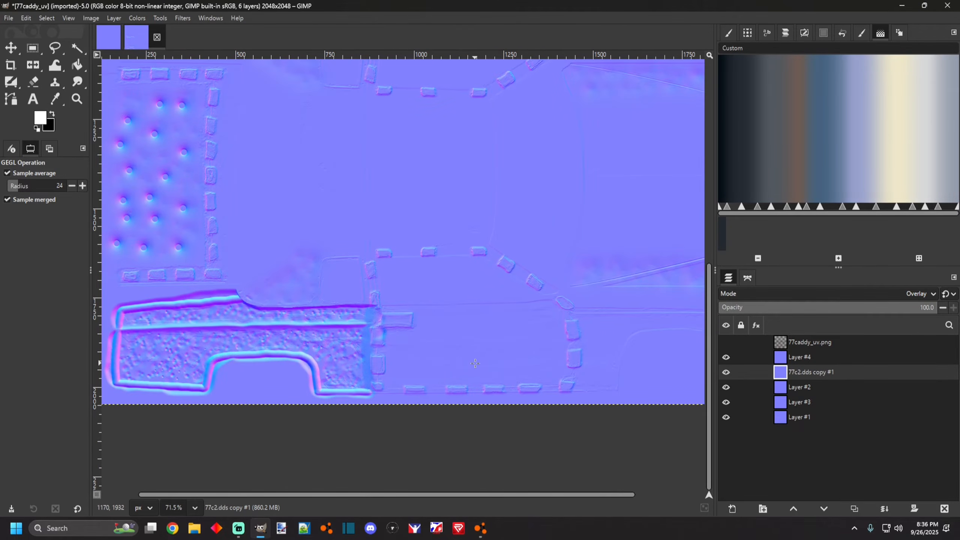
{"action": "scroll", "coordinate": [529, 393], "scroll_direction": "up", "scroll_amount": 3}
{"action": "scroll", "coordinate": [488, 329], "scroll_direction": "down", "scroll_amount": 3}
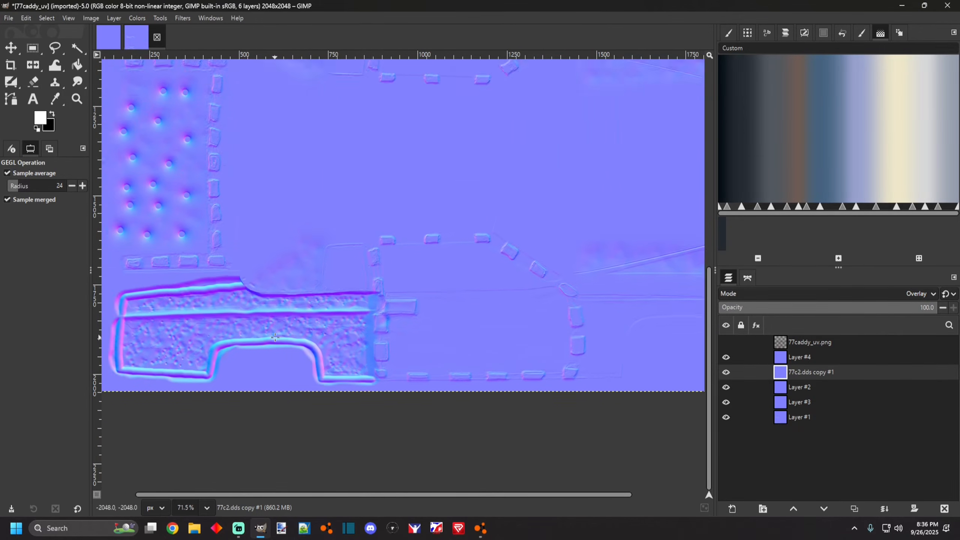
{"action": "scroll", "coordinate": [275, 336], "scroll_direction": "up", "scroll_amount": 4}
{"action": "scroll", "coordinate": [276, 342], "scroll_direction": "down", "scroll_amount": 3}
{"action": "scroll", "coordinate": [365, 428], "scroll_direction": "up", "scroll_amount": 2}
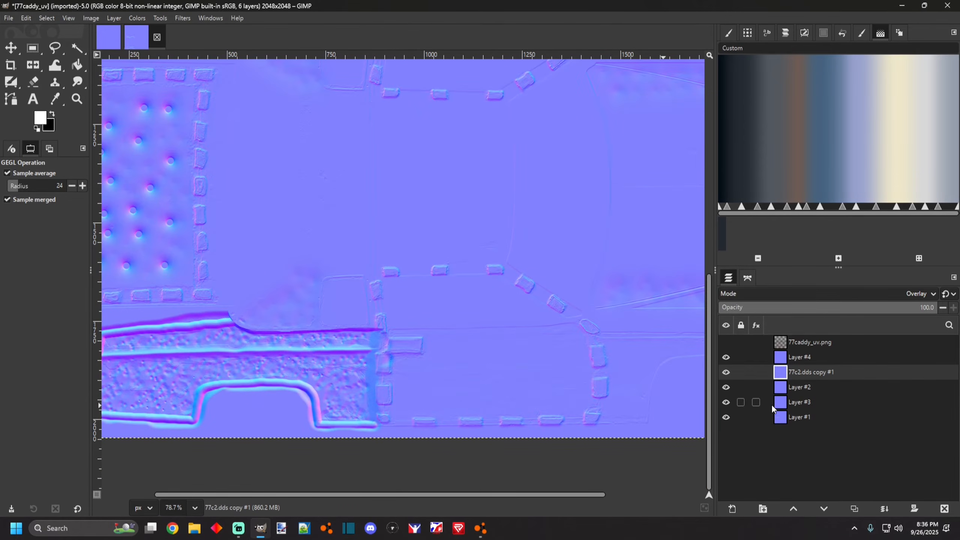
{"action": "scroll", "coordinate": [386, 381], "scroll_direction": "up", "scroll_amount": 1}
{"action": "scroll", "coordinate": [401, 362], "scroll_direction": "down", "scroll_amount": 2}
{"action": "scroll", "coordinate": [605, 393], "scroll_direction": "up", "scroll_amount": 3}
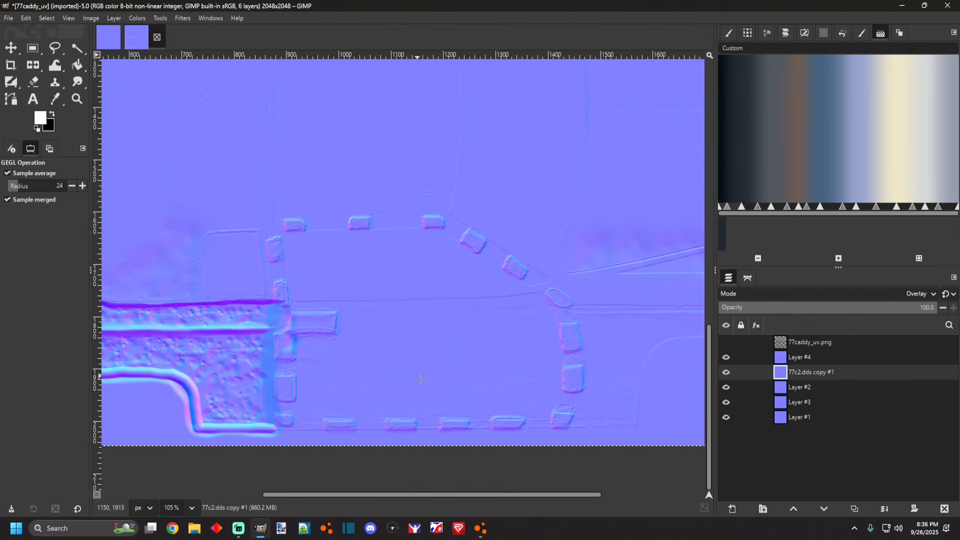
{"action": "scroll", "coordinate": [533, 395], "scroll_direction": "up", "scroll_amount": 4}
{"action": "scroll", "coordinate": [513, 429], "scroll_direction": "down", "scroll_amount": 2}
Switch to the MyPaint Blur brush and soften the normal-map edges around the door's front plates.
{"action": "left_click", "coordinate": [12, 84]}
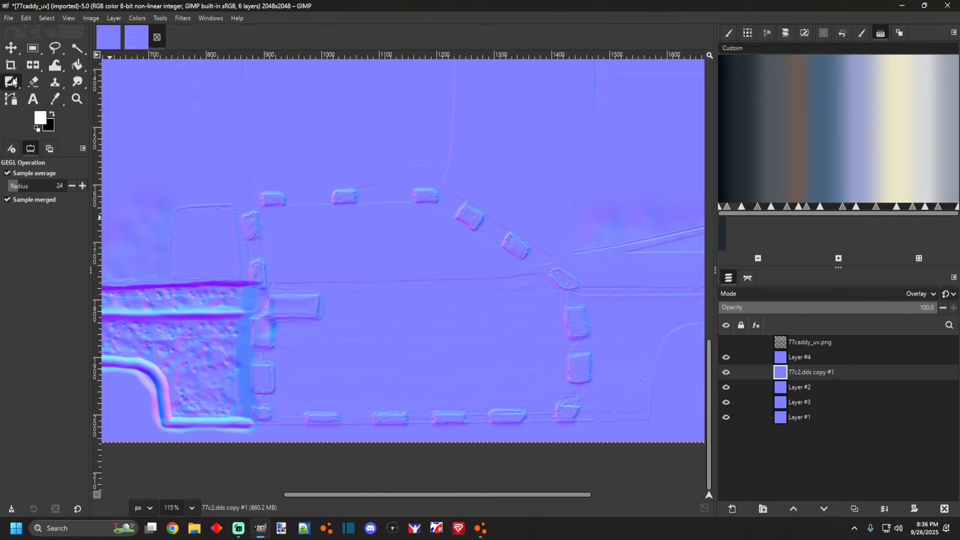
{"action": "scroll", "coordinate": [278, 386], "scroll_direction": "down", "scroll_amount": 3}
{"action": "scroll", "coordinate": [253, 399], "scroll_direction": "up", "scroll_amount": 5}
{"action": "scroll", "coordinate": [322, 386], "scroll_direction": "down", "scroll_amount": 5}
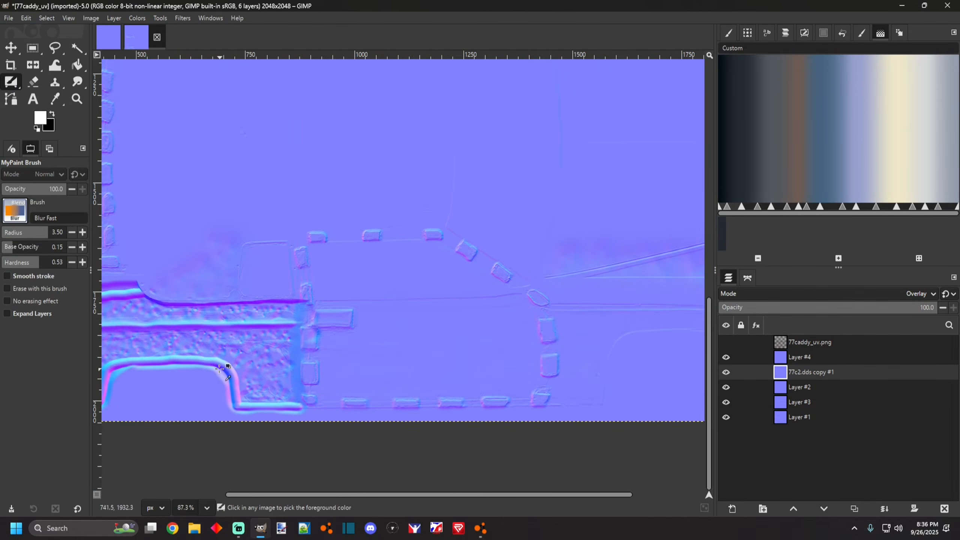
{"action": "scroll", "coordinate": [223, 366], "scroll_direction": "up", "scroll_amount": 6}
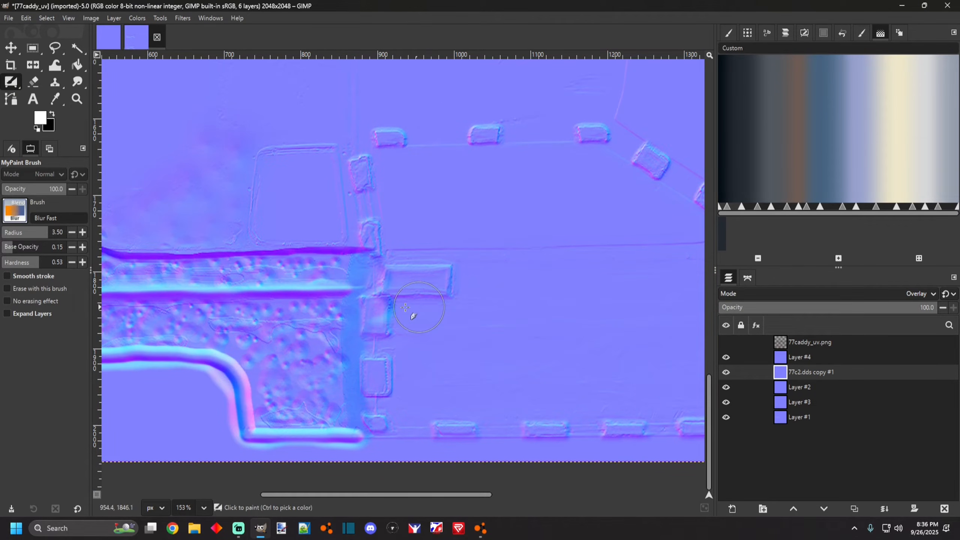
{"action": "left_click_drag", "start_coordinate": [454, 263], "coordinate": [400, 263]}
{"action": "left_click_drag", "start_coordinate": [378, 341], "coordinate": [376, 404]}
{"action": "left_click", "coordinate": [389, 425], "text": "ctrl"}
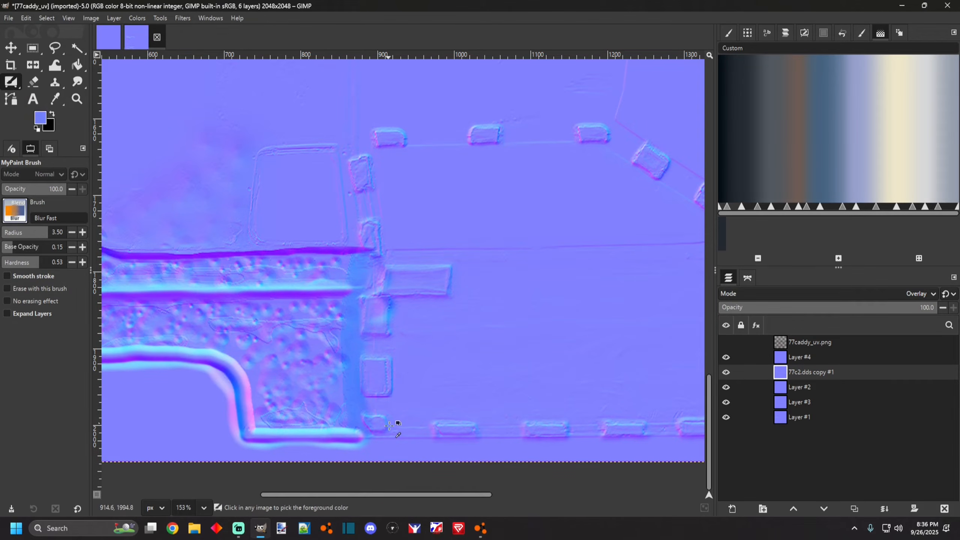
Blur the long horizontal trim line across the rear side panel of the normal map.
{"action": "scroll", "coordinate": [367, 417], "scroll_direction": "down", "scroll_amount": 3}
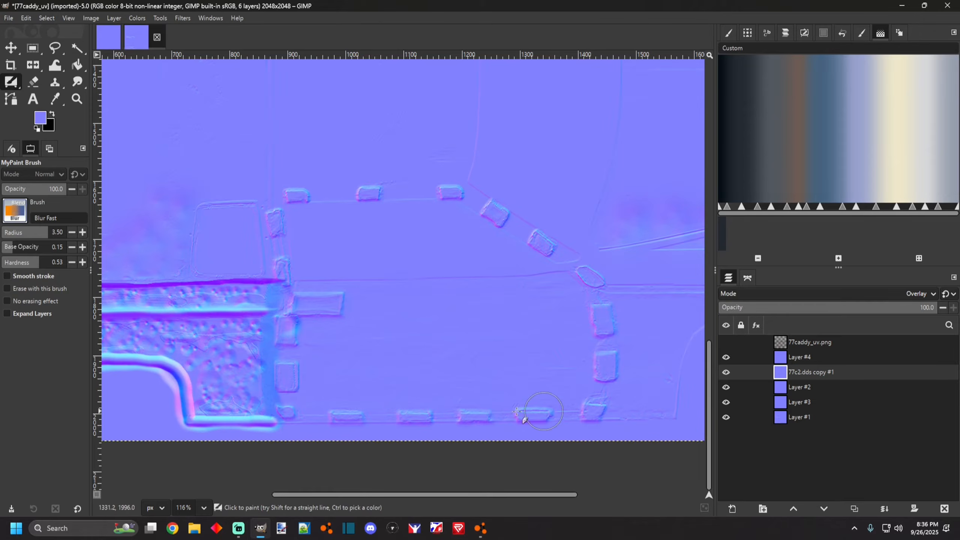
{"action": "scroll", "coordinate": [442, 400], "scroll_direction": "down", "scroll_amount": 2}
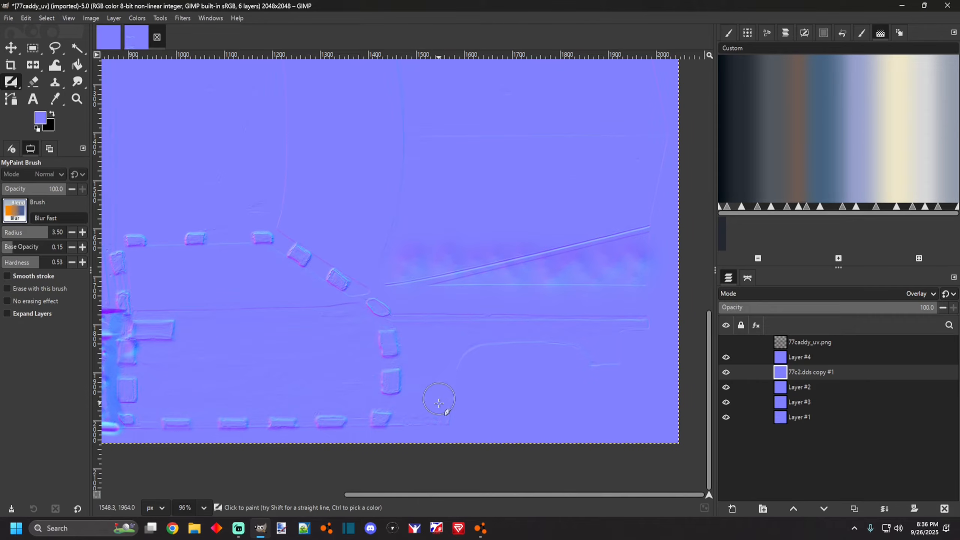
{"action": "scroll", "coordinate": [438, 340], "scroll_direction": "up", "scroll_amount": 3}
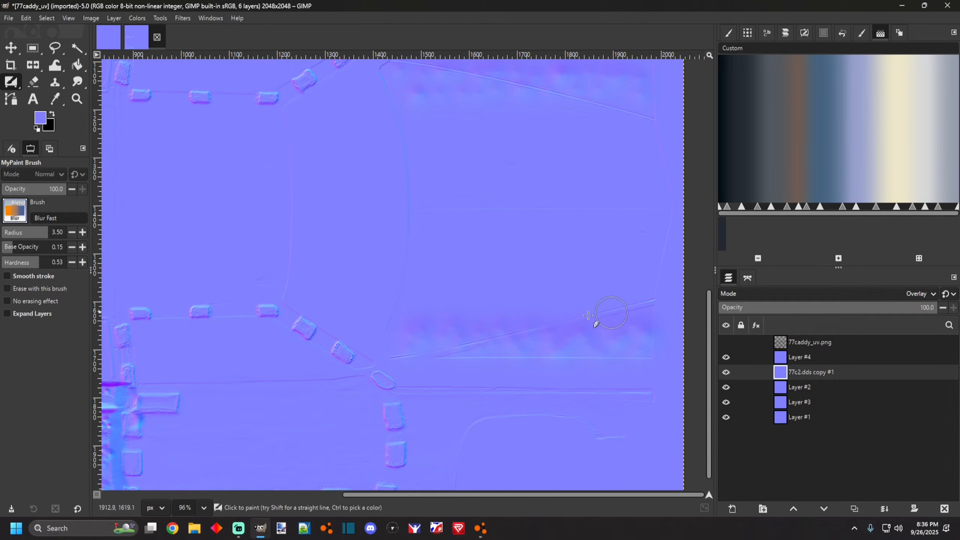
{"action": "scroll", "coordinate": [582, 295], "scroll_direction": "down", "scroll_amount": 10}
{"action": "scroll", "coordinate": [582, 307], "scroll_direction": "down", "scroll_amount": 2}
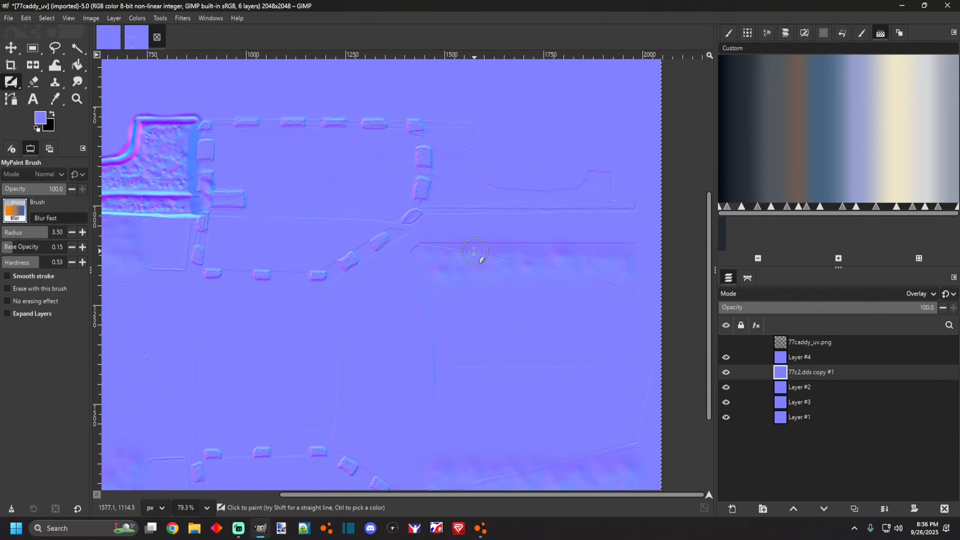
{"action": "key", "text": "ctrl"}
{"action": "left_click", "coordinate": [458, 210], "text": "ctrl"}
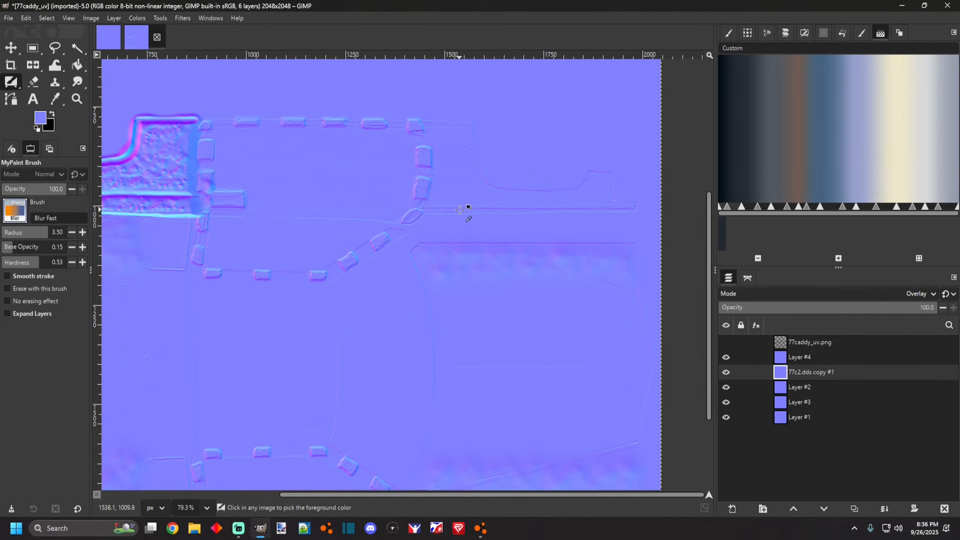
{"action": "left_click_drag", "start_coordinate": [429, 208], "coordinate": [655, 208]}
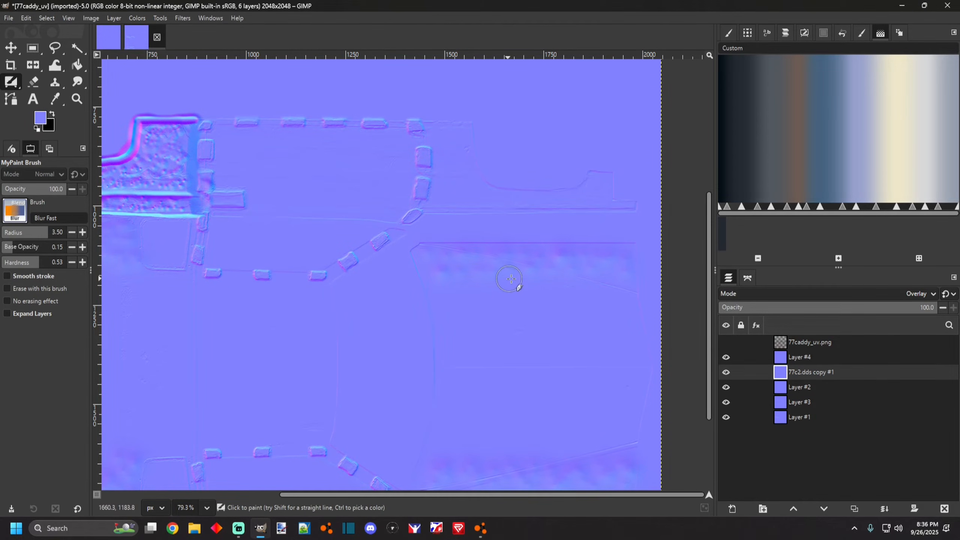
{"action": "scroll", "coordinate": [512, 314], "scroll_direction": "down", "scroll_amount": 3}
{"action": "scroll", "coordinate": [510, 321], "scroll_direction": "down", "scroll_amount": 4}
{"action": "scroll", "coordinate": [238, 189], "scroll_direction": "up", "scroll_amount": 4}
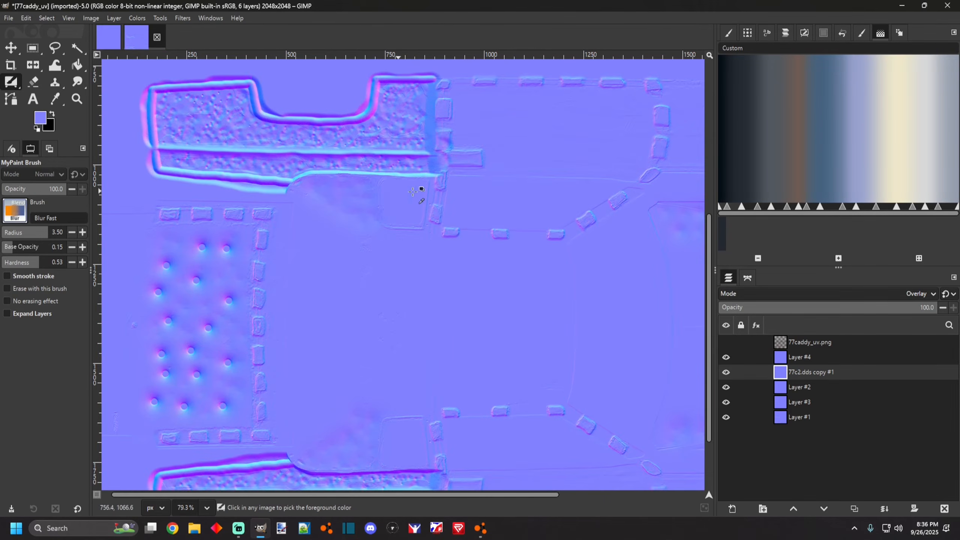
Inspect the combined normal map around the door plates, rivet grid and side panels at several zoom levels.
{"action": "scroll", "coordinate": [441, 187], "scroll_direction": "up", "scroll_amount": 2, "text": "ctrl"}
{"action": "scroll", "coordinate": [458, 224], "scroll_direction": "up", "scroll_amount": 3}
{"action": "scroll", "coordinate": [459, 223], "scroll_direction": "up", "scroll_amount": 2}
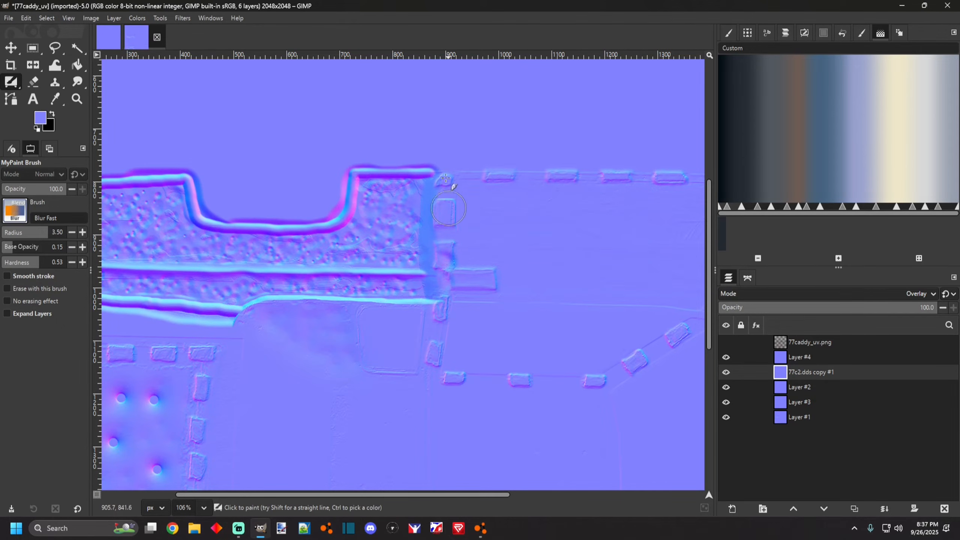
{"action": "scroll", "coordinate": [491, 193], "scroll_direction": "down", "scroll_amount": 4, "text": "ctrl"}
{"action": "scroll", "coordinate": [537, 184], "scroll_direction": "up", "scroll_amount": 4, "text": "ctrl"}
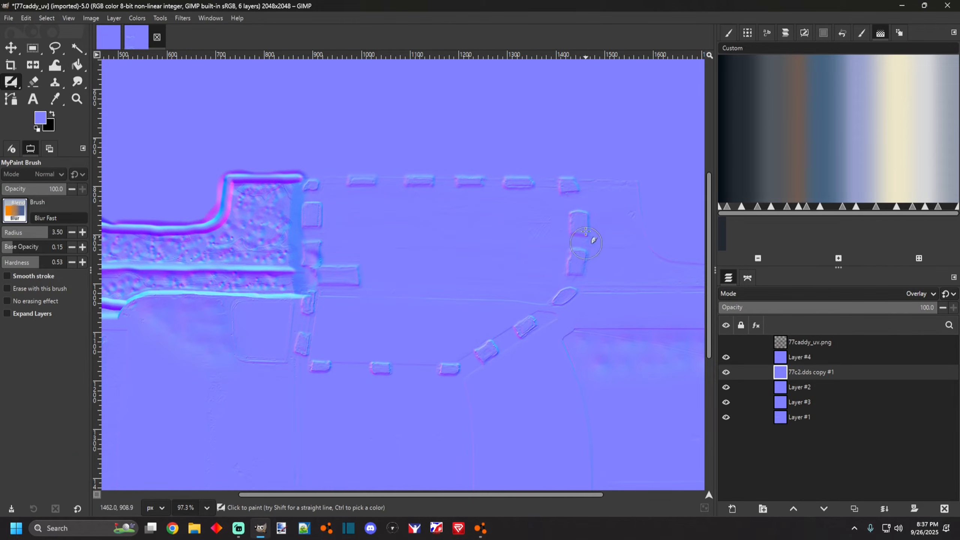
{"action": "scroll", "coordinate": [558, 424], "scroll_direction": "down", "scroll_amount": 8, "text": "ctrl"}
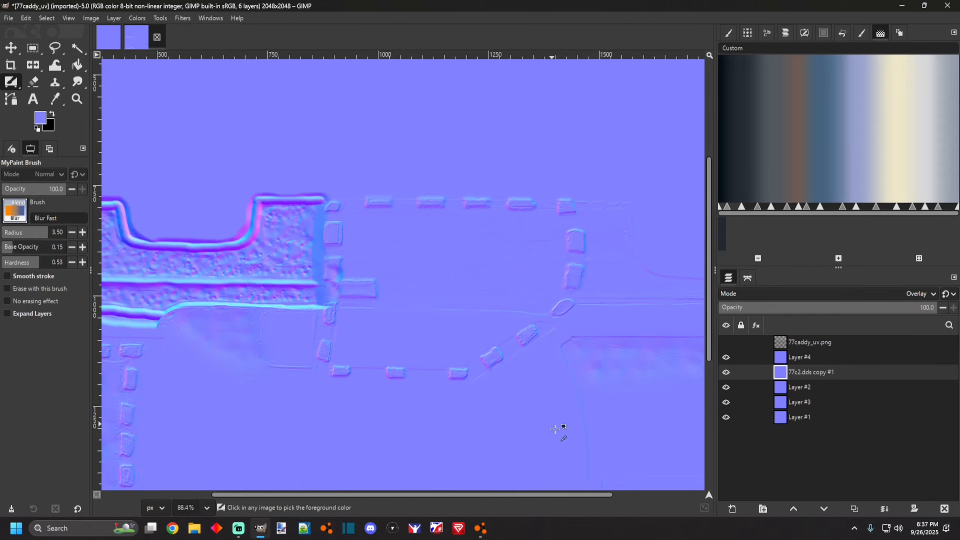
{"action": "scroll", "coordinate": [319, 356], "scroll_direction": "up", "scroll_amount": 8, "text": "ctrl"}
{"action": "scroll", "coordinate": [299, 231], "scroll_direction": "up", "scroll_amount": 1, "text": "ctrl"}
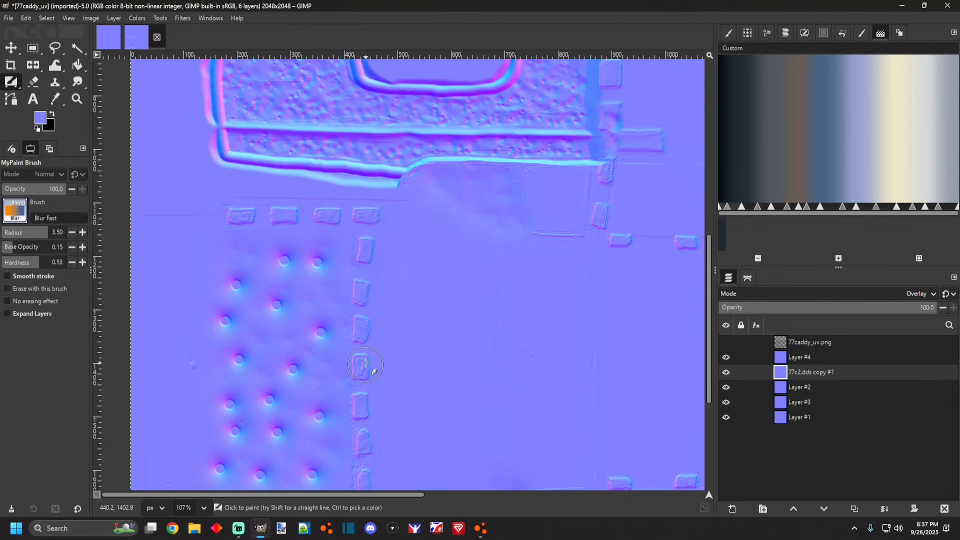
{"action": "scroll", "coordinate": [363, 373], "scroll_direction": "down", "scroll_amount": 5}
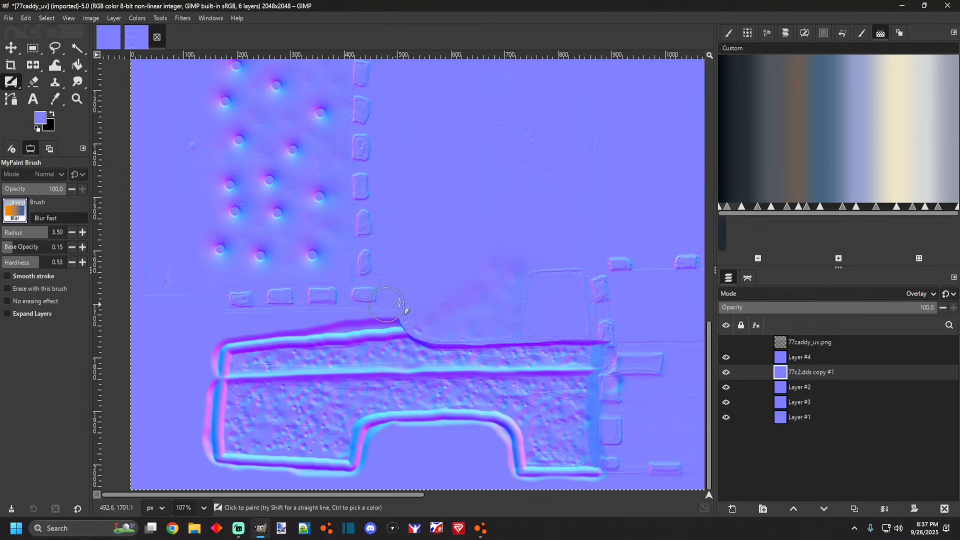
{"action": "scroll", "coordinate": [382, 279], "scroll_direction": "down", "scroll_amount": 1}
{"action": "scroll", "coordinate": [385, 334], "scroll_direction": "up", "scroll_amount": 1}
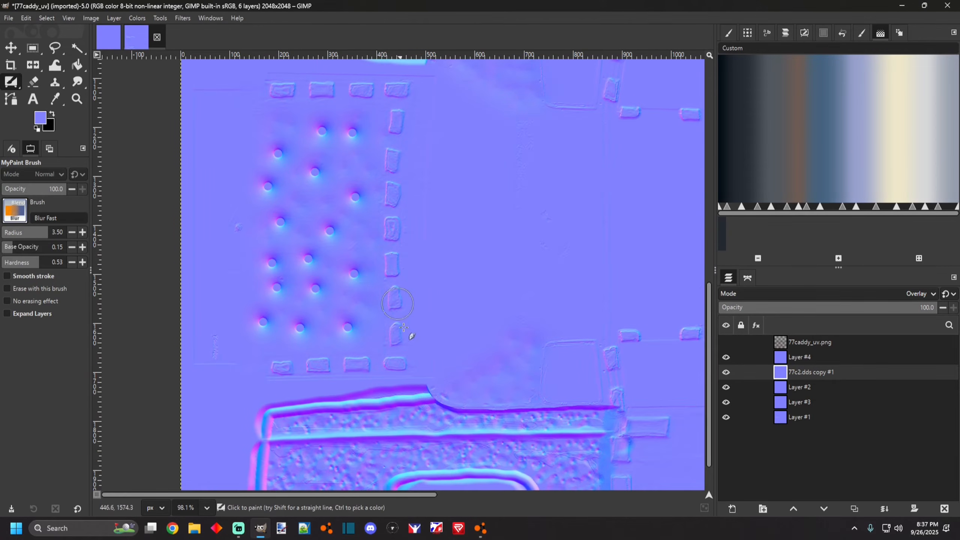
{"action": "scroll", "coordinate": [381, 253], "scroll_direction": "down", "scroll_amount": 4}
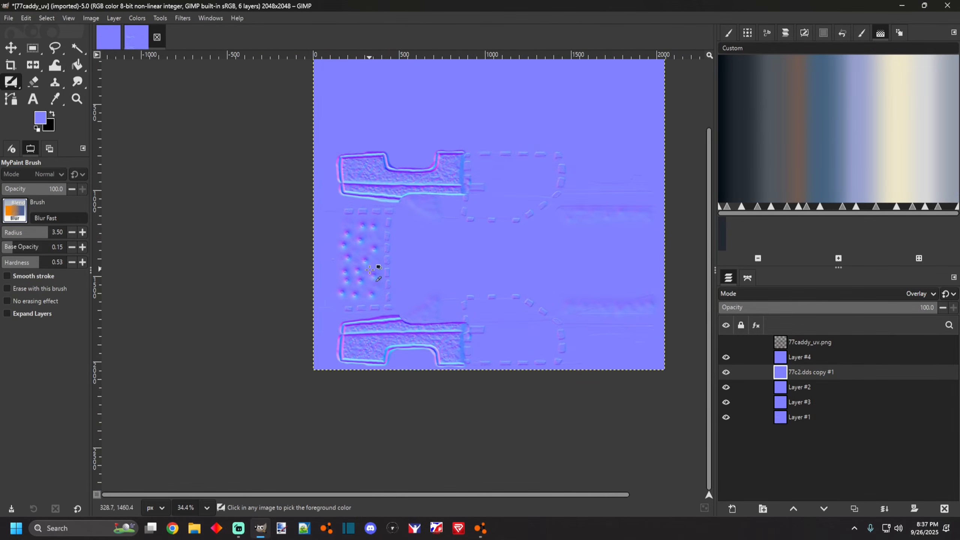
{"action": "scroll", "coordinate": [502, 300], "scroll_direction": "up", "scroll_amount": 1}
{"action": "scroll", "coordinate": [489, 320], "scroll_direction": "up", "scroll_amount": 1}
{"action": "scroll", "coordinate": [293, 232], "scroll_direction": "down", "scroll_amount": 3}
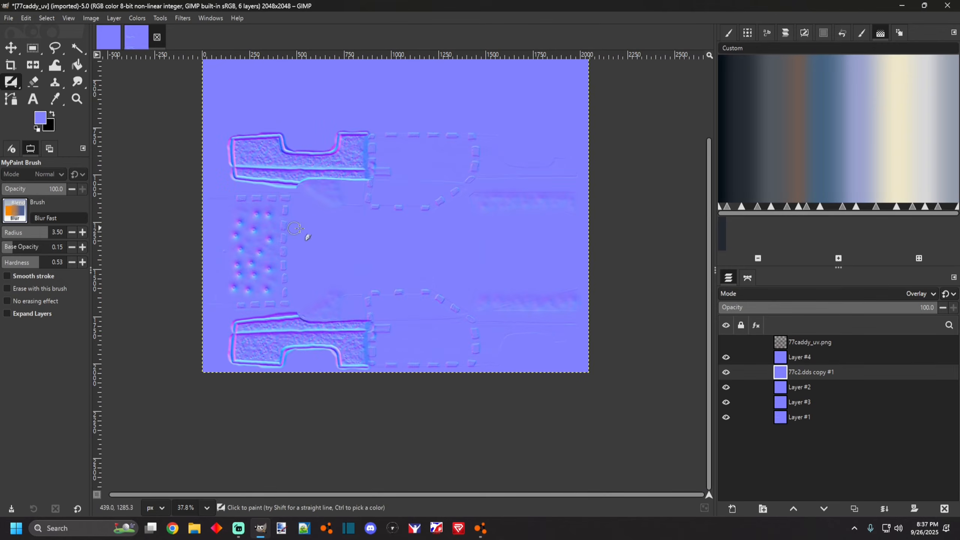
{"action": "scroll", "coordinate": [296, 280], "scroll_direction": "up", "scroll_amount": 4}
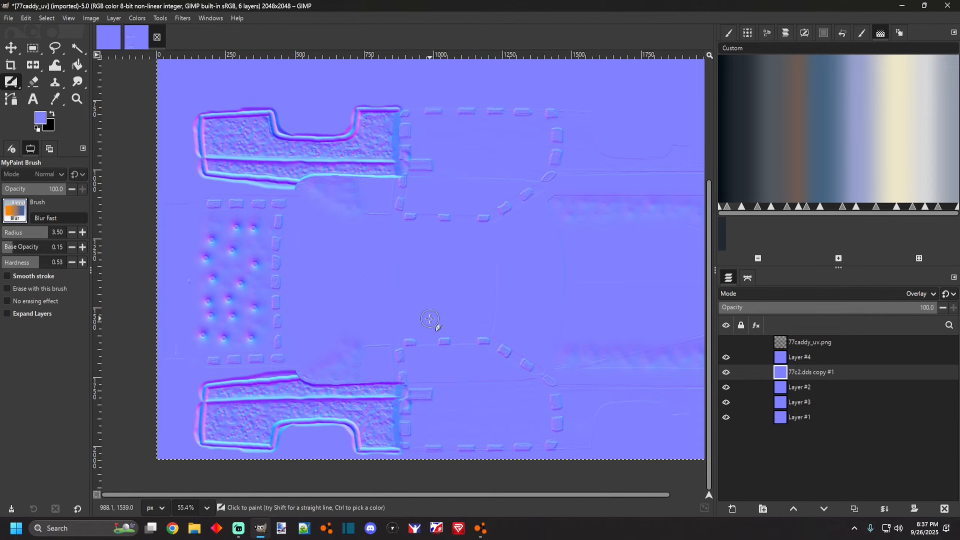
{"action": "scroll", "coordinate": [439, 329], "scroll_direction": "down", "scroll_amount": 1}
{"action": "scroll", "coordinate": [452, 352], "scroll_direction": "up", "scroll_amount": 1}
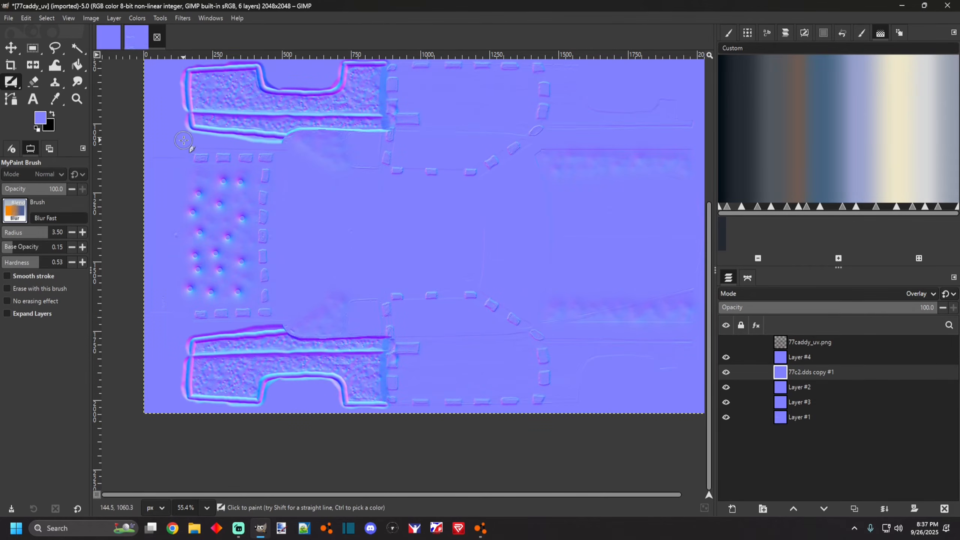
Close the metric caddy plates image without saving its changes.
{"action": "left_click", "coordinate": [107, 40]}
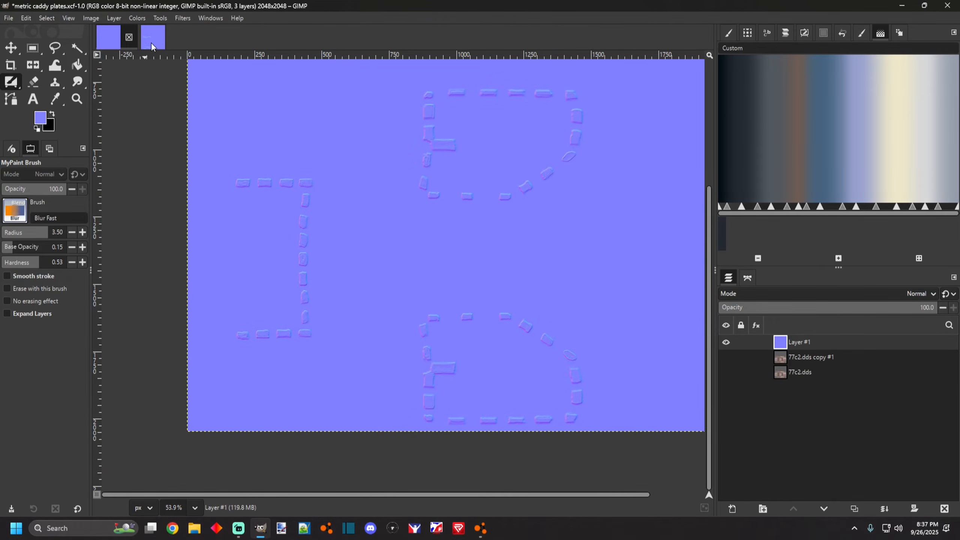
{"action": "left_click", "coordinate": [129, 38]}
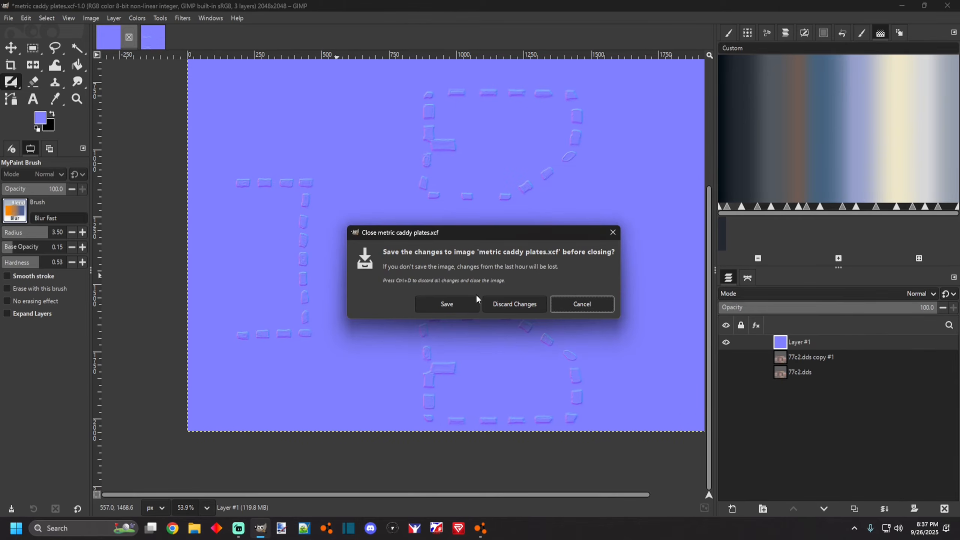
{"action": "left_click", "coordinate": [497, 304]}
{"action": "scroll", "coordinate": [378, 287], "scroll_direction": "down", "scroll_amount": 4}
{"action": "scroll", "coordinate": [438, 329], "scroll_direction": "up", "scroll_amount": 1}
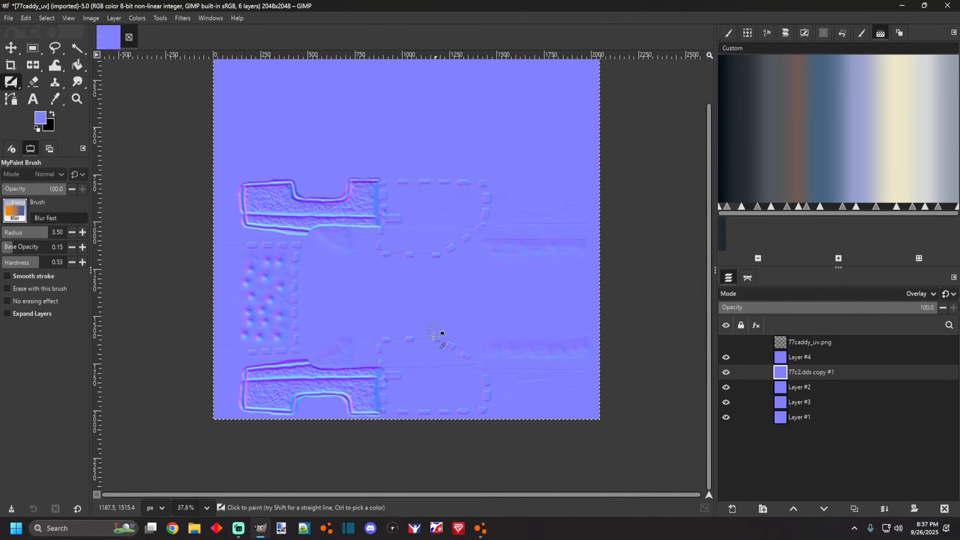
{"action": "scroll", "coordinate": [418, 333], "scroll_direction": "up", "scroll_amount": 3}
{"action": "scroll", "coordinate": [357, 330], "scroll_direction": "down", "scroll_amount": 2}
{"action": "scroll", "coordinate": [316, 341], "scroll_direction": "up", "scroll_amount": 4}
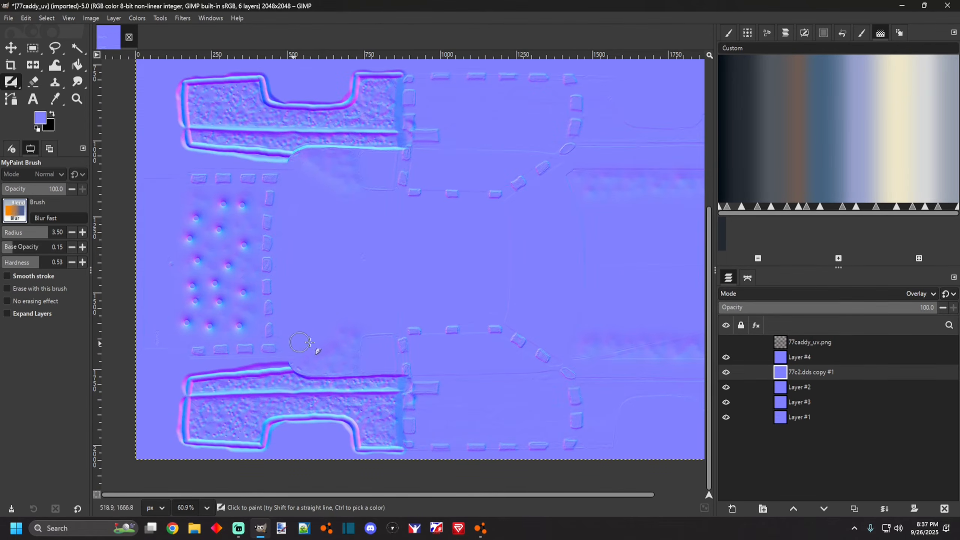
Switch to BeamNG.drive and look over the car's current livery from the side.
{"action": "left_click", "coordinate": [484, 528]}
{"action": "left_click_drag", "start_coordinate": [333, 297], "coordinate": [340, 304]}
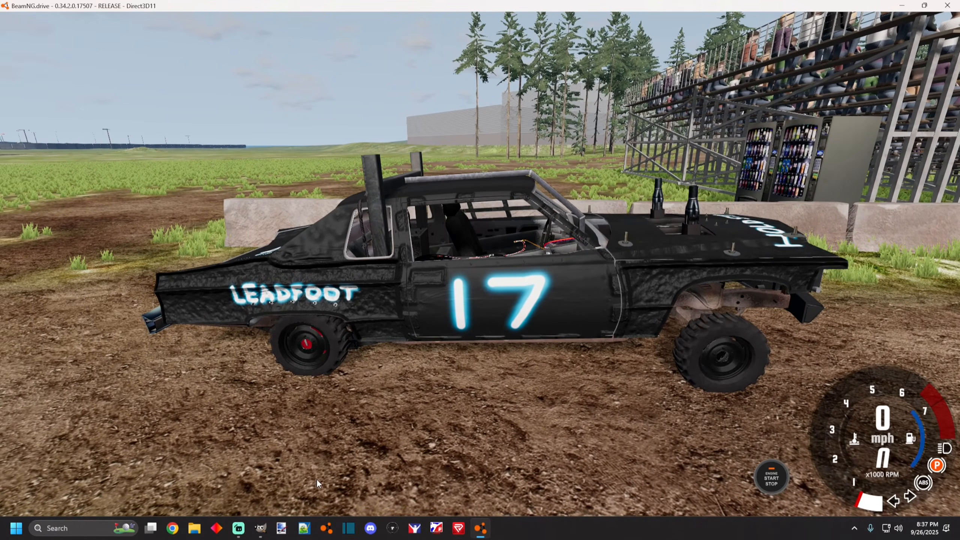
{"action": "left_click_drag", "start_coordinate": [655, 294], "coordinate": [317, 477]}
Save the GIMP image as 77testnormalmap.xcf in the BeamNG Paint Stuff folder.
{"action": "left_click", "coordinate": [260, 528]}
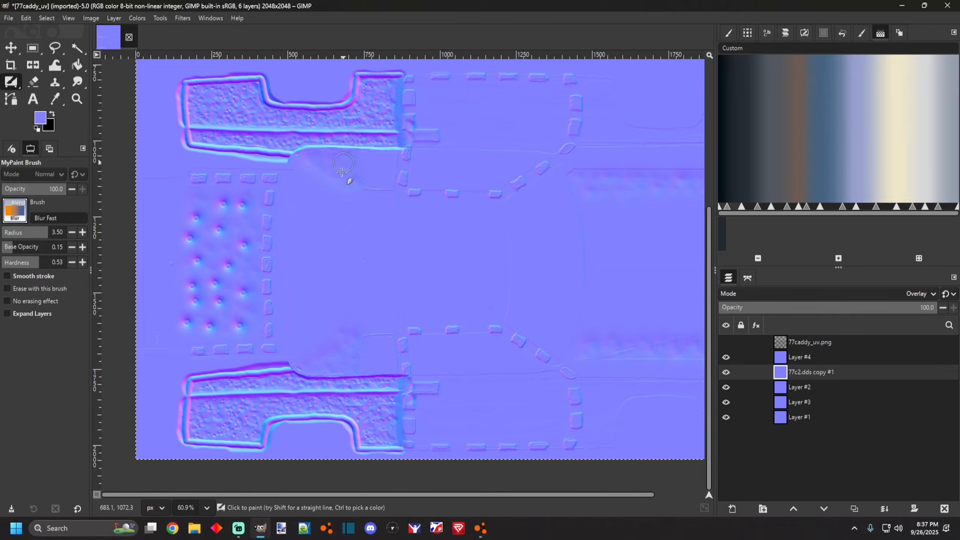
{"action": "left_click", "coordinate": [9, 19]}
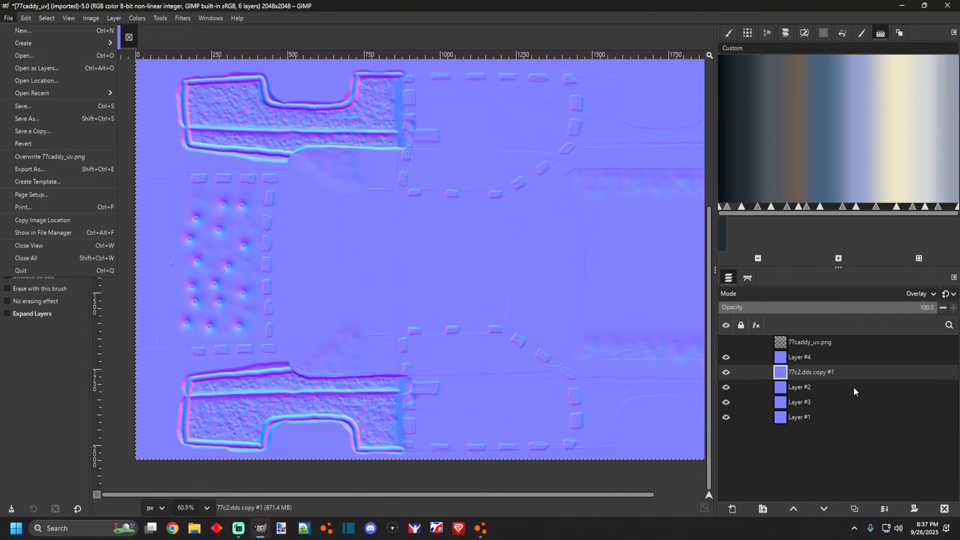
{"action": "left_click", "coordinate": [42, 119]}
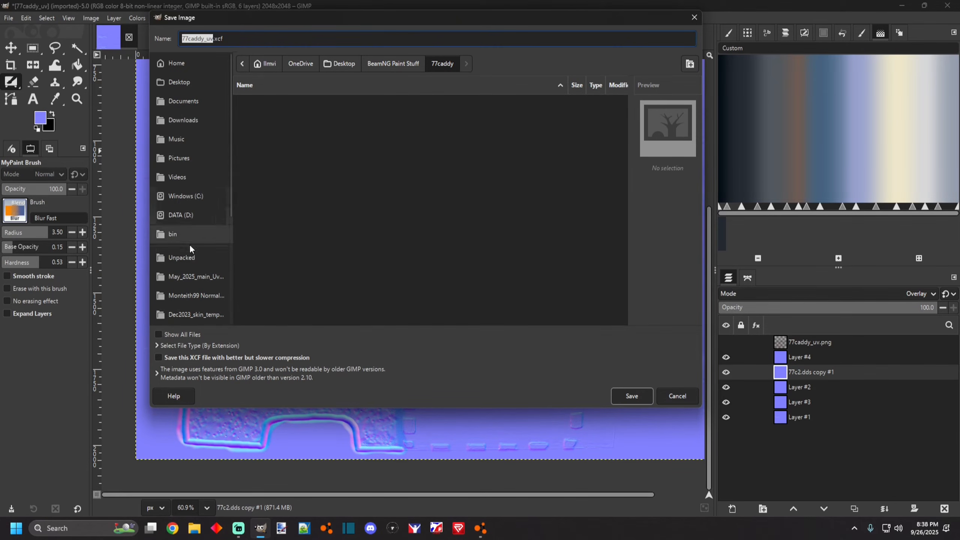
{"action": "scroll", "coordinate": [189, 238], "scroll_direction": "down", "scroll_amount": 2}
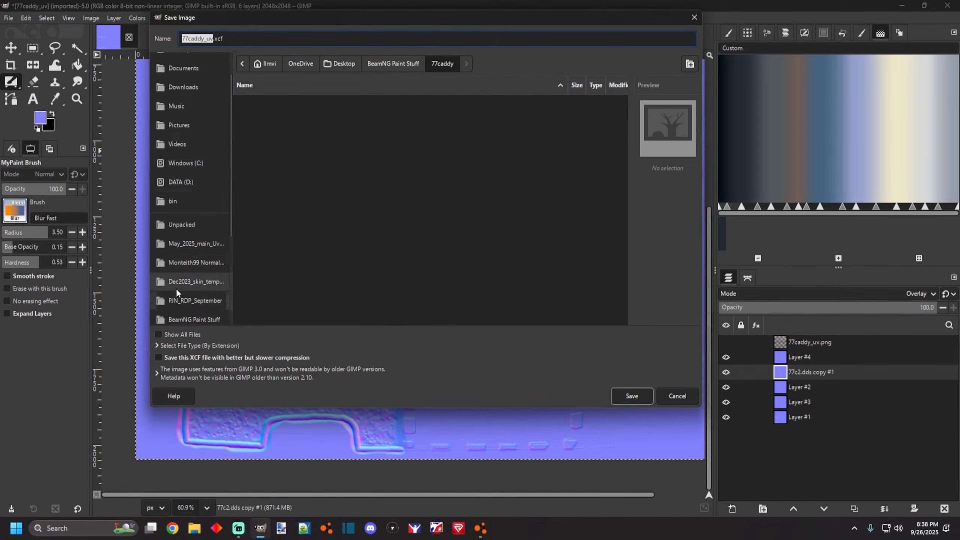
{"action": "left_click", "coordinate": [178, 283]}
{"action": "scroll", "coordinate": [182, 250], "scroll_direction": "down", "scroll_amount": 4}
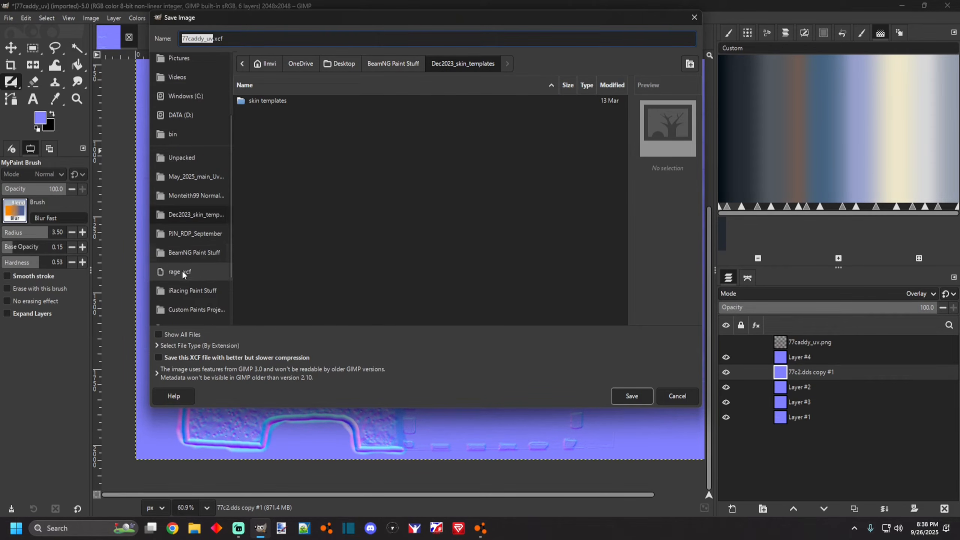
{"action": "left_click", "coordinate": [190, 252]}
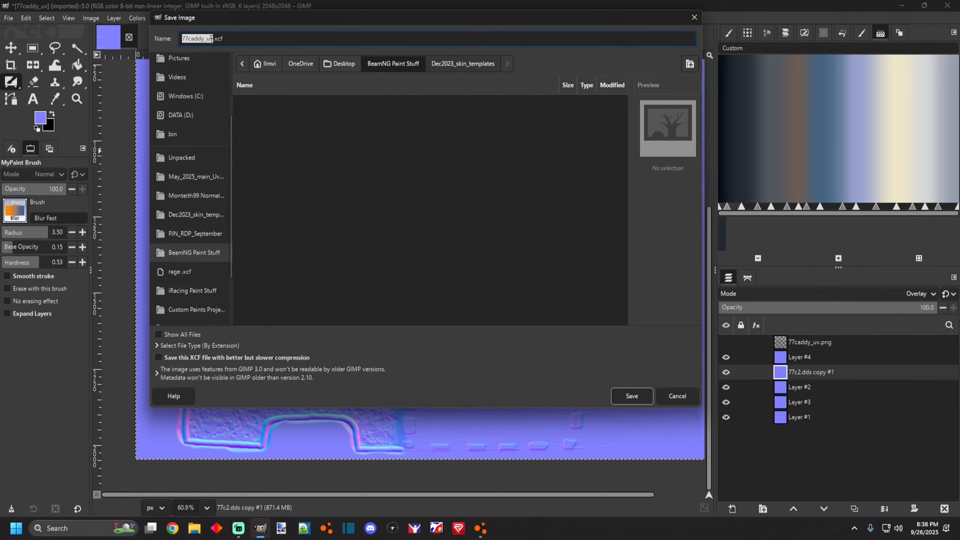
{"action": "type", "text": "77testnormalmap"}
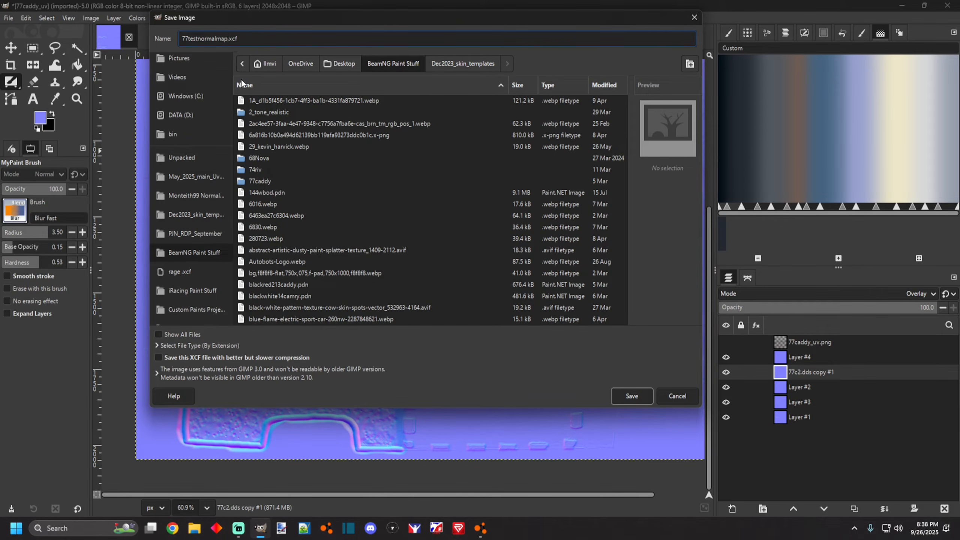
{"action": "key", "text": "Return"}
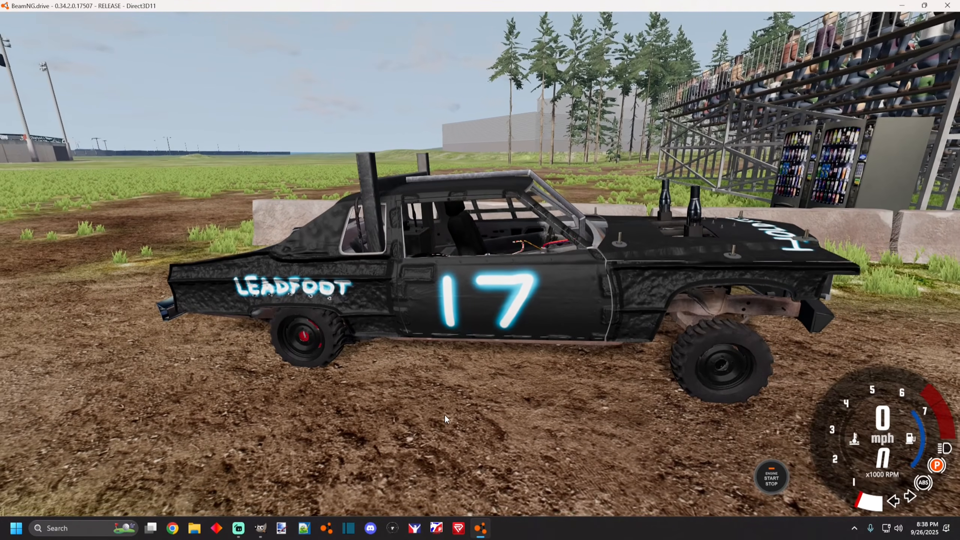
Open the testskinnormalmapvideo mod's folder in Explorer from the in-game mods manager.
{"action": "key", "text": "e"}
{"action": "left_click", "coordinate": [242, 21]}
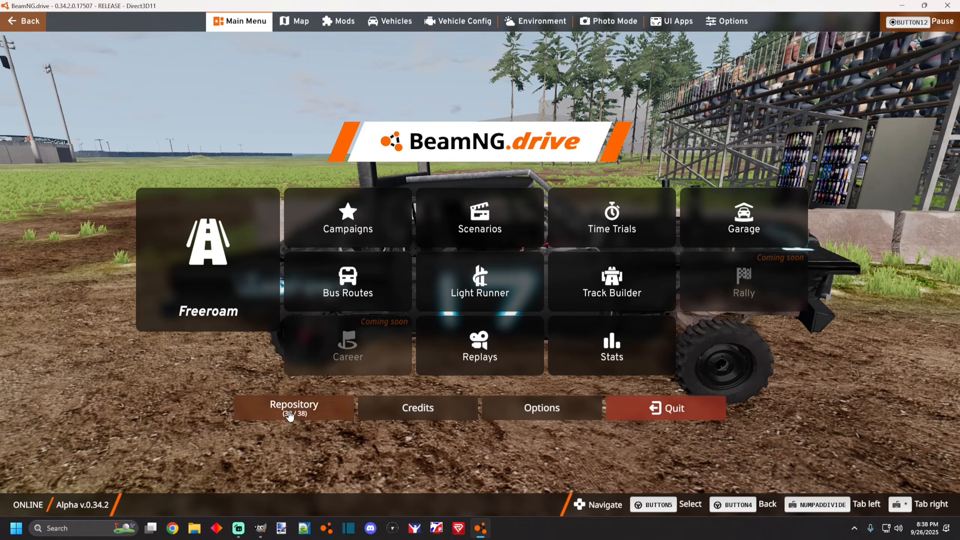
{"action": "left_click", "coordinate": [281, 410]}
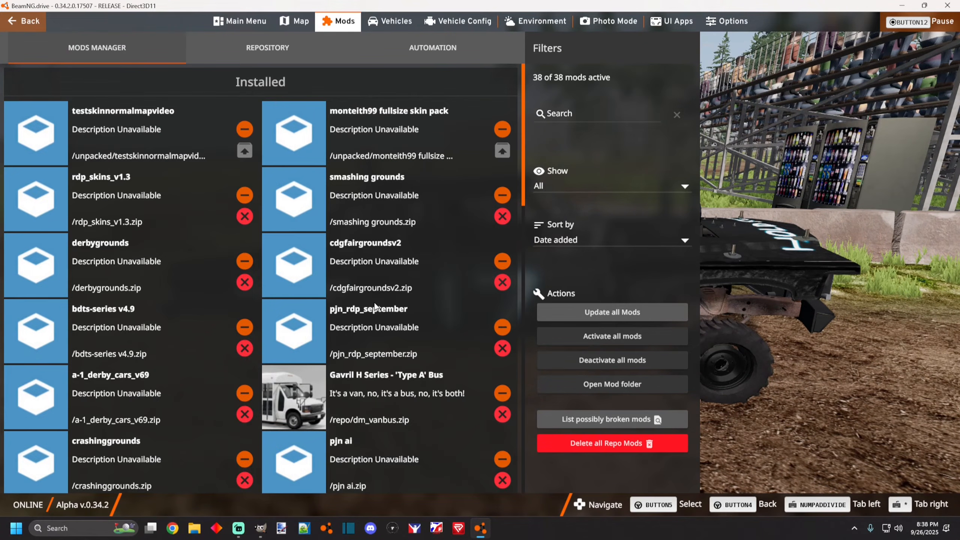
{"action": "left_click", "coordinate": [151, 128]}
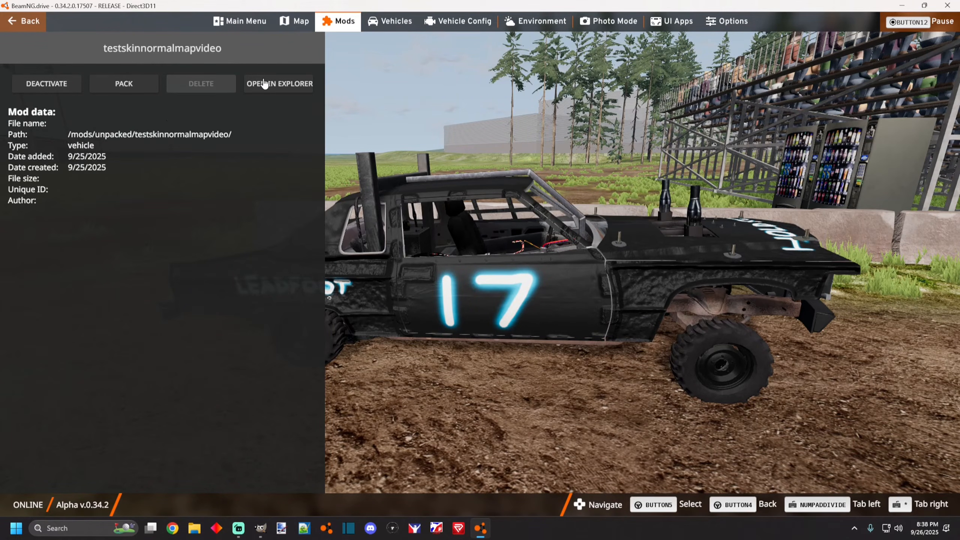
{"action": "left_click", "coordinate": [305, 90]}
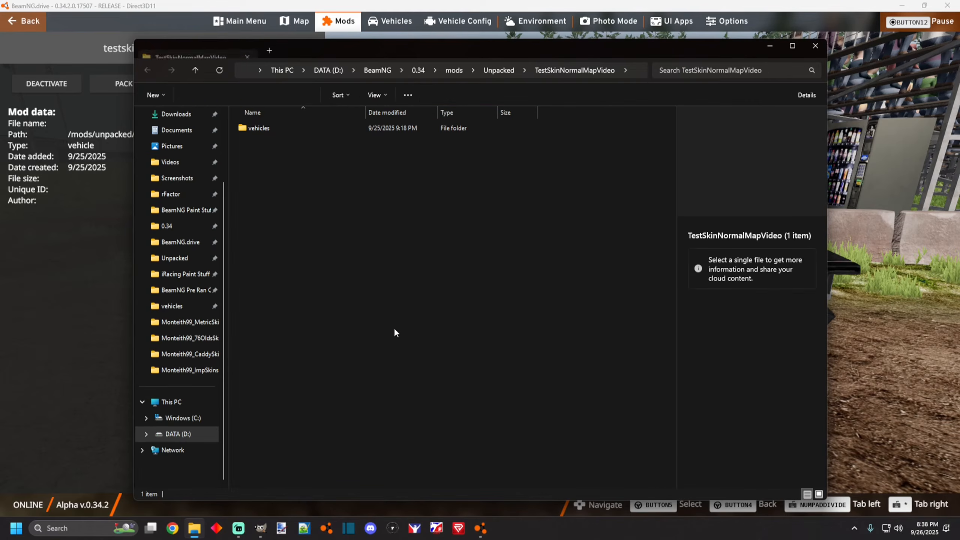
Browse into the mod's vehicles, metric, testnormalmapskin folder and review the skin.materials file.
{"action": "double_click", "coordinate": [314, 128]}
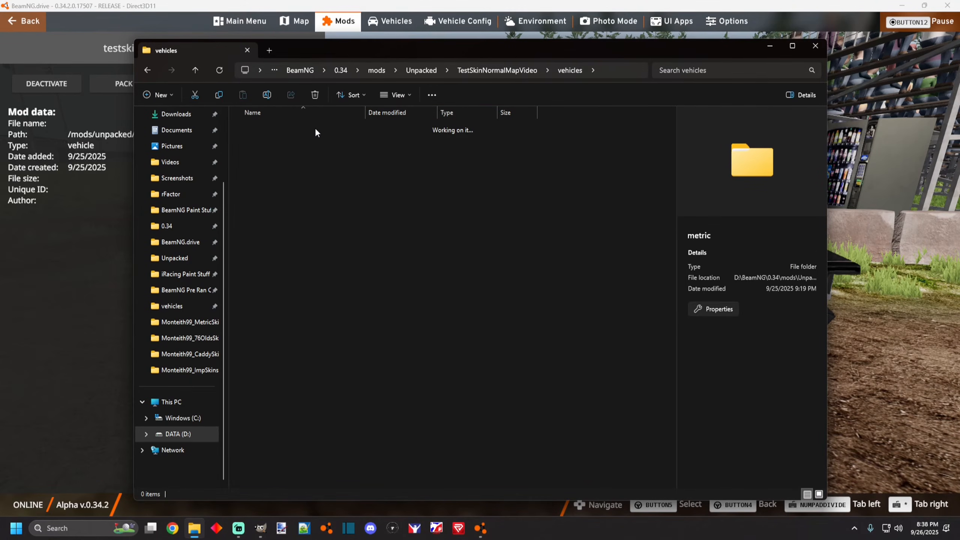
{"action": "double_click", "coordinate": [316, 129]}
{"action": "double_click", "coordinate": [316, 128]}
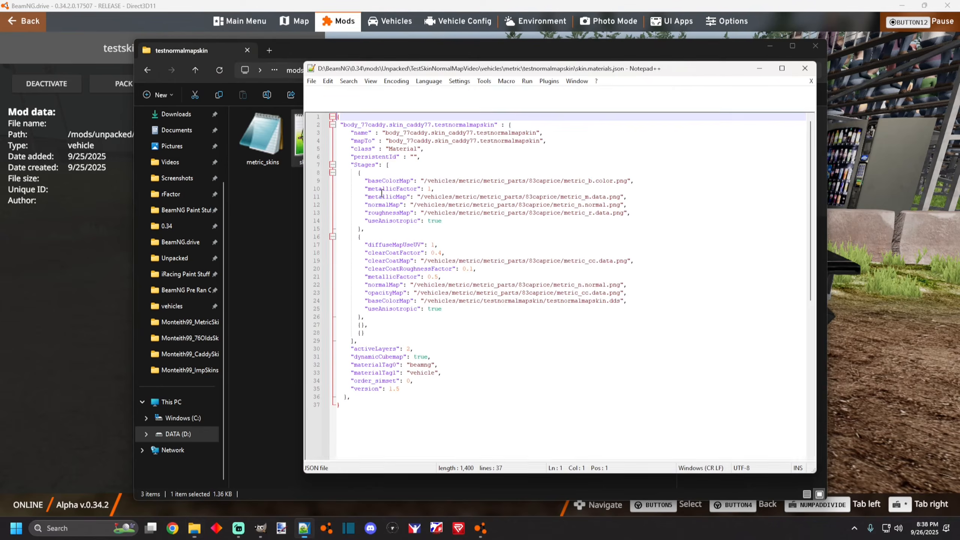
{"action": "left_click", "coordinate": [797, 73]}
{"action": "left_click", "coordinate": [450, 163]}
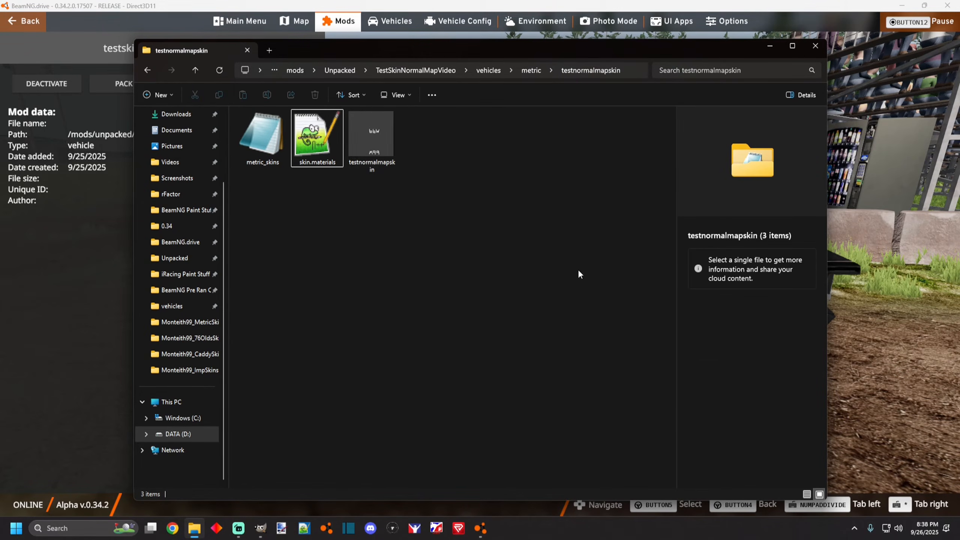
{"action": "left_click", "coordinate": [856, 263]}
Set the car body's Paint Design to Test Caddy in Vehicle Config and view the result.
{"action": "left_click", "coordinate": [446, 24]}
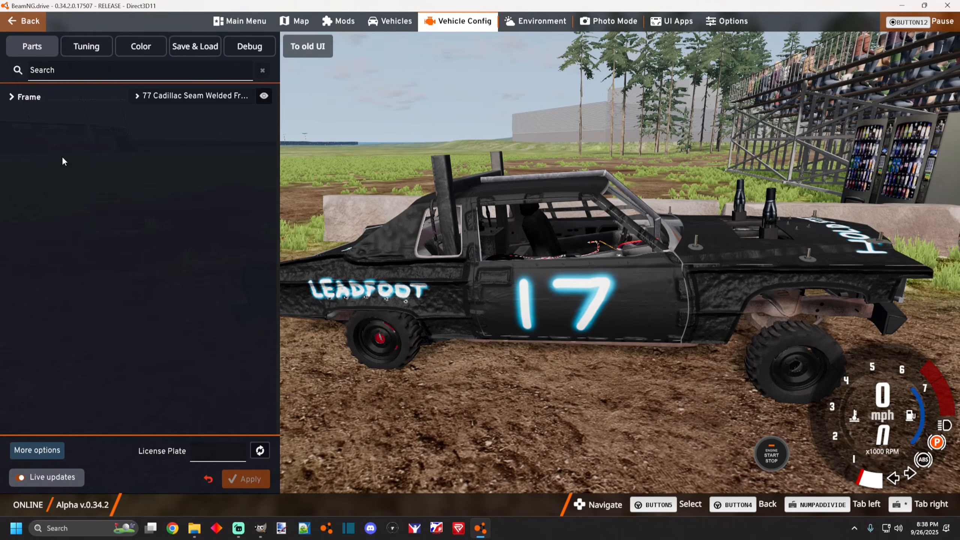
{"action": "left_click", "coordinate": [29, 96]}
{"action": "left_click", "coordinate": [35, 206]}
{"action": "scroll", "coordinate": [160, 319], "scroll_direction": "down", "scroll_amount": 3}
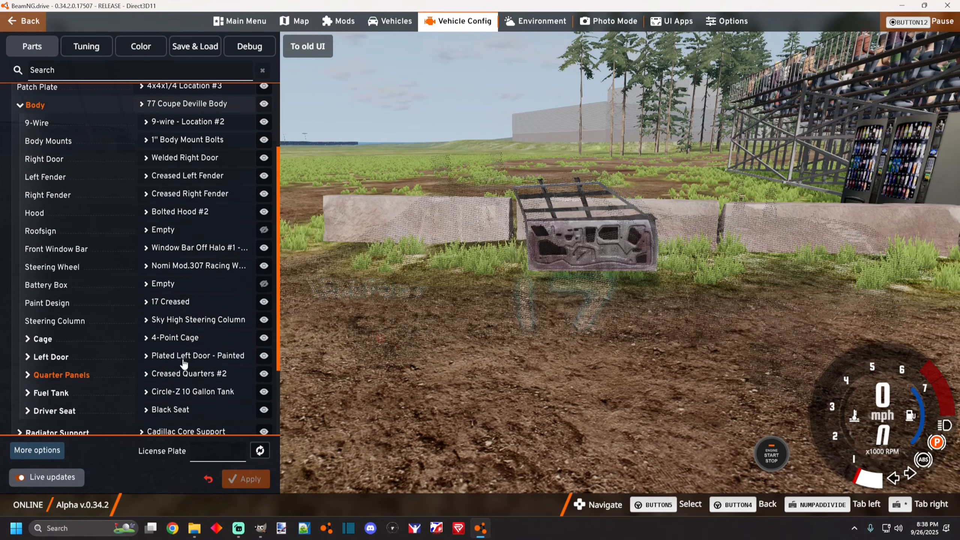
{"action": "left_click", "coordinate": [174, 304]}
{"action": "scroll", "coordinate": [187, 385], "scroll_direction": "down", "scroll_amount": 5}
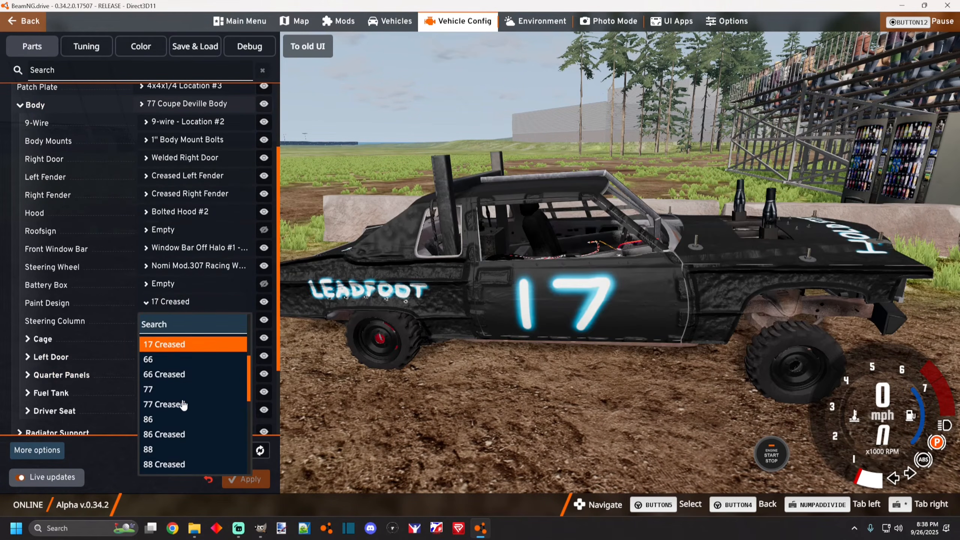
{"action": "scroll", "coordinate": [183, 432], "scroll_direction": "down", "scroll_amount": 3}
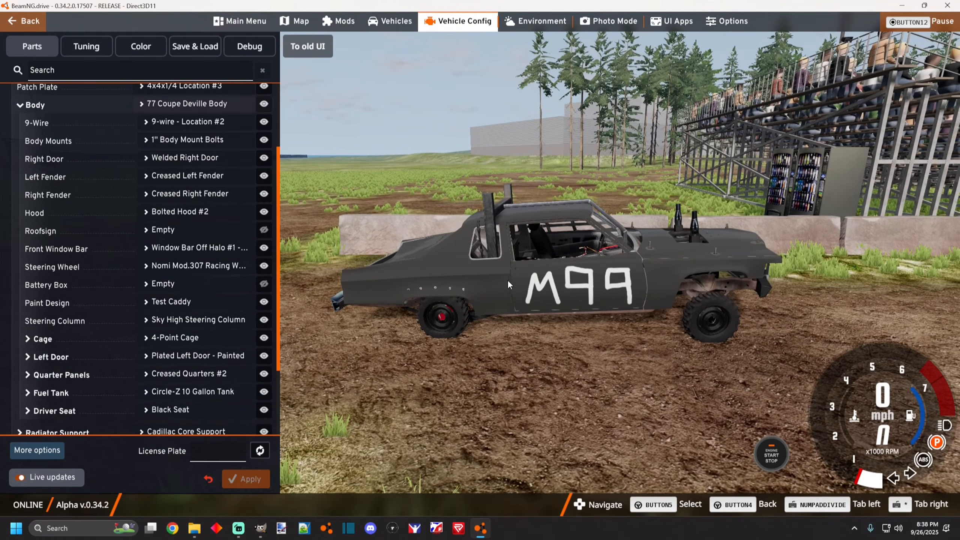
{"action": "left_click_drag", "start_coordinate": [467, 380], "coordinate": [482, 407]}
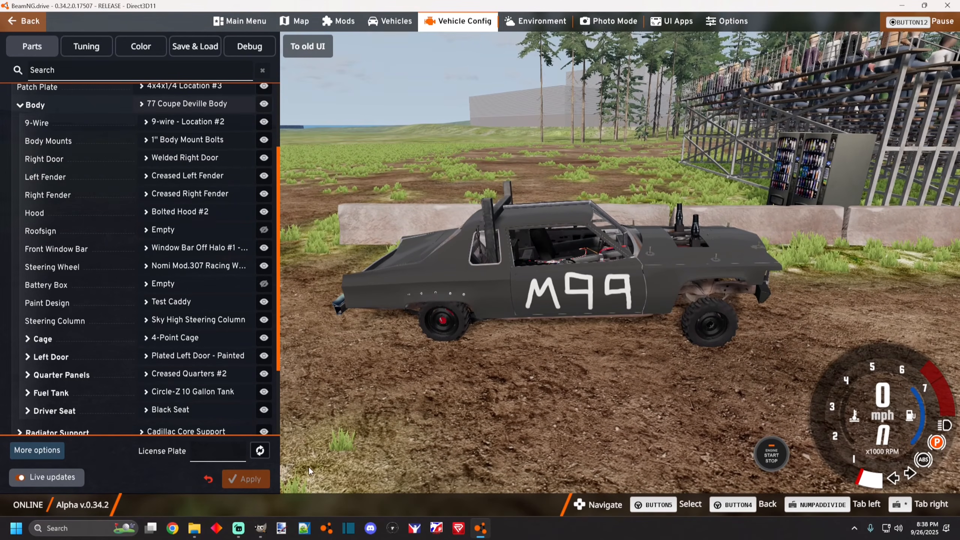
{"action": "left_click", "coordinate": [267, 521]}
{"action": "scroll", "coordinate": [352, 334], "scroll_direction": "down", "scroll_amount": 5}
{"action": "scroll", "coordinate": [473, 288], "scroll_direction": "up", "scroll_amount": 4}
{"action": "scroll", "coordinate": [379, 371], "scroll_direction": "down", "scroll_amount": 3}
{"action": "scroll", "coordinate": [246, 409], "scroll_direction": "up", "scroll_amount": 4}
{"action": "scroll", "coordinate": [278, 397], "scroll_direction": "up", "scroll_amount": 1}
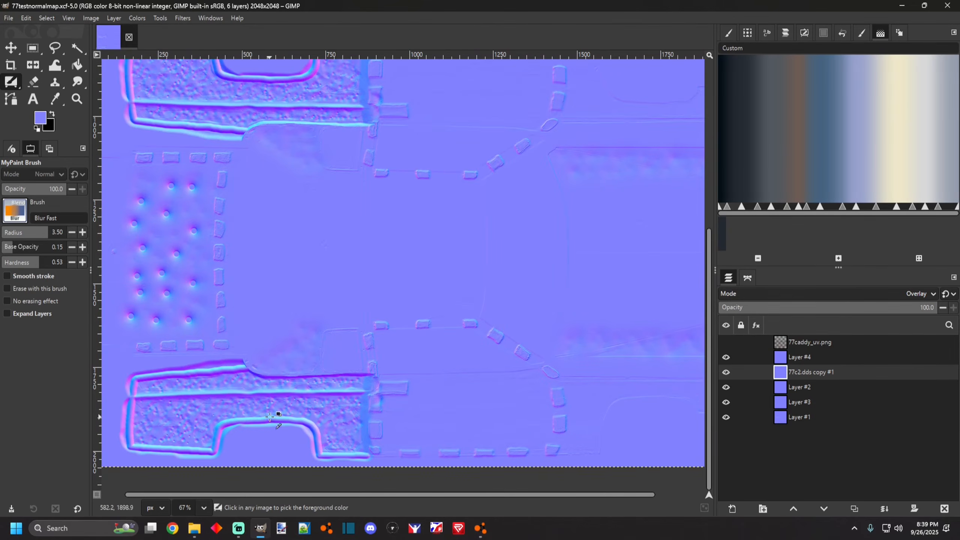
{"action": "left_click", "coordinate": [18, 216]}
{"action": "scroll", "coordinate": [43, 287], "scroll_direction": "down", "scroll_amount": 3}
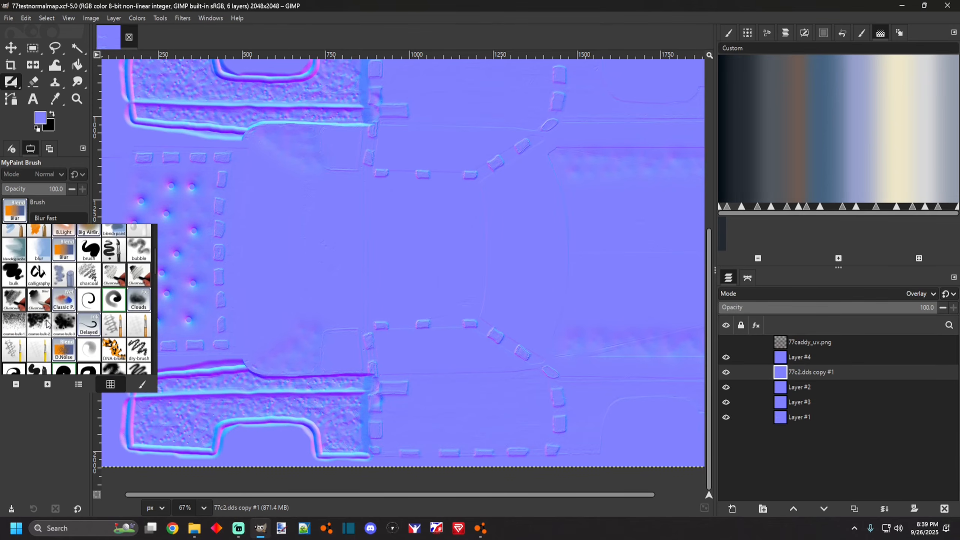
{"action": "scroll", "coordinate": [257, 328], "scroll_direction": "down", "scroll_amount": 3}
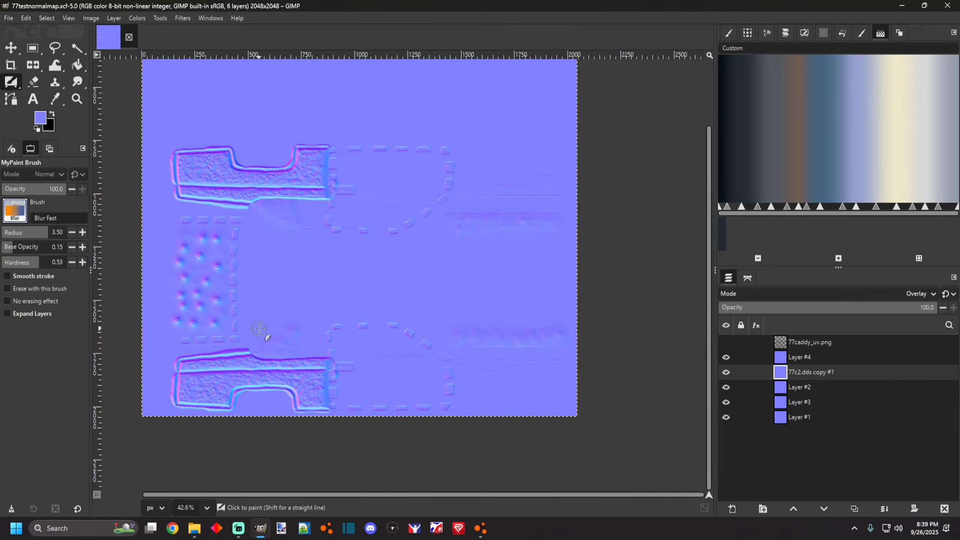
Export the image as 77testnormalmap.png.
{"action": "left_click", "coordinate": [9, 17]}
{"action": "left_click", "coordinate": [22, 168]}
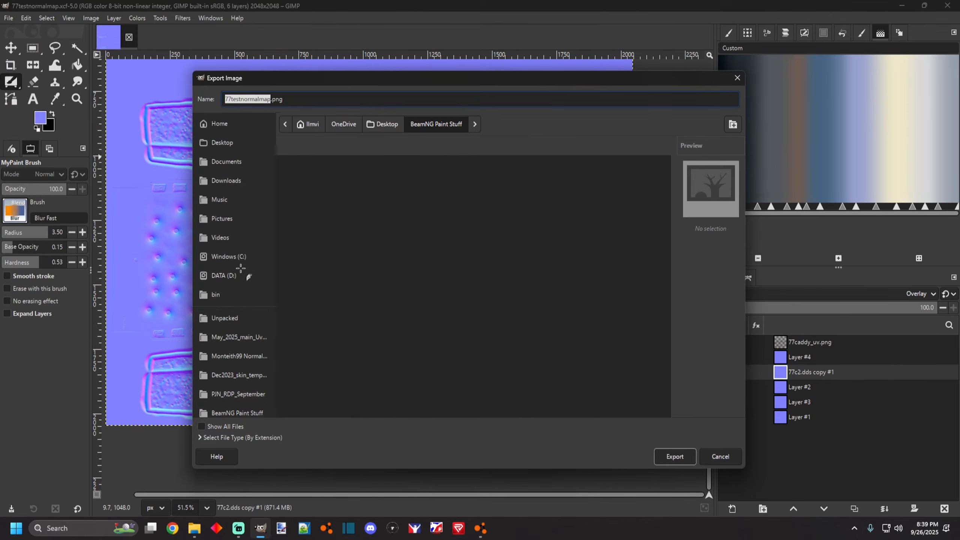
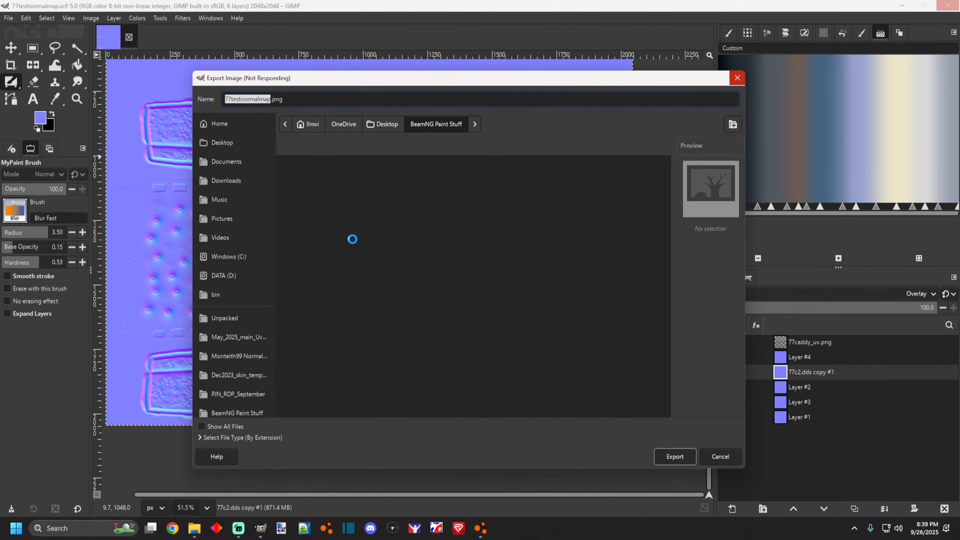
Choose the mod's Unpacked, TestSkinNormalMapVideo, vehicles, metric, testnormalmapskin folder as the export location.
{"action": "left_click_drag", "start_coordinate": [478, 81], "coordinate": [461, 76]}
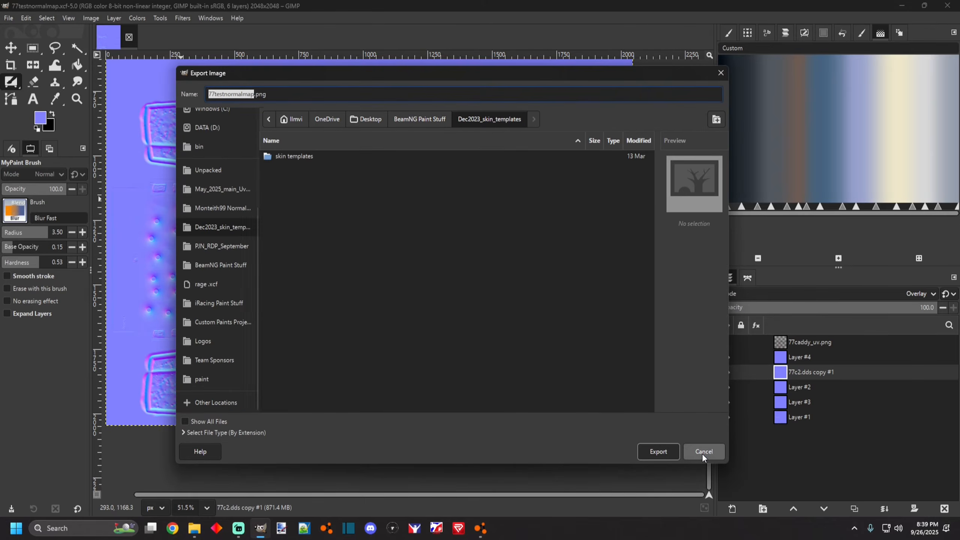
{"action": "scroll", "coordinate": [233, 277], "scroll_direction": "up", "scroll_amount": 1}
{"action": "scroll", "coordinate": [236, 296], "scroll_direction": "down", "scroll_amount": 1}
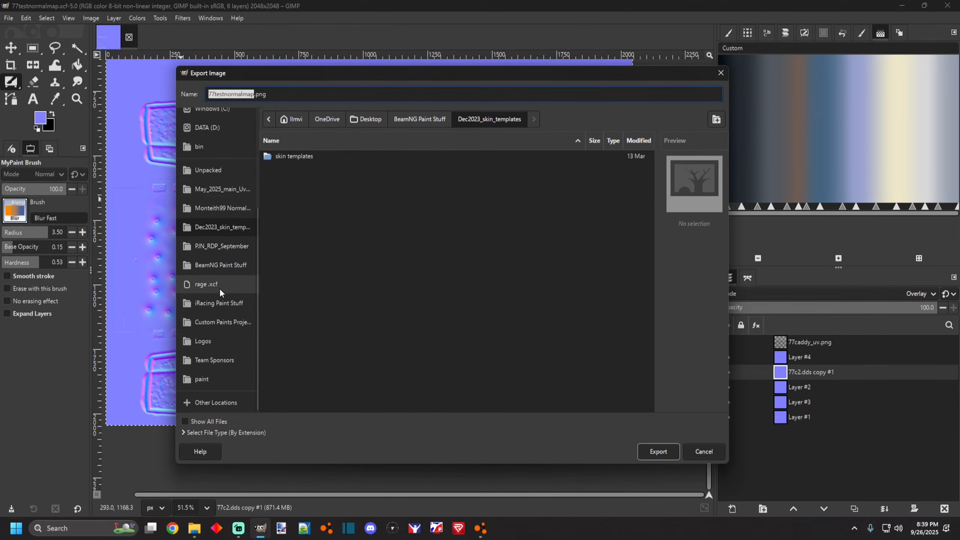
{"action": "left_click", "coordinate": [210, 171]}
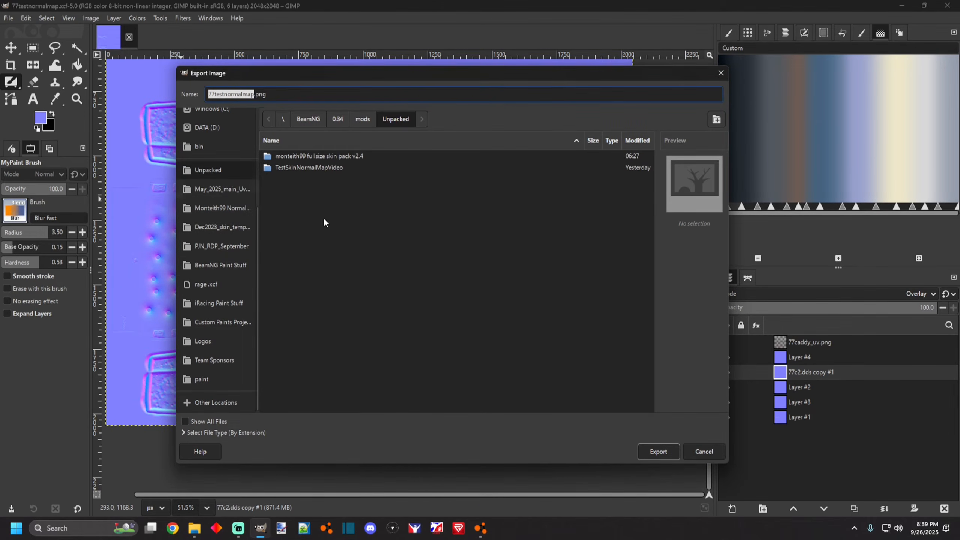
{"action": "double_click", "coordinate": [313, 169]}
{"action": "double_click", "coordinate": [310, 159]}
{"action": "double_click", "coordinate": [311, 158]}
{"action": "double_click", "coordinate": [300, 156]}
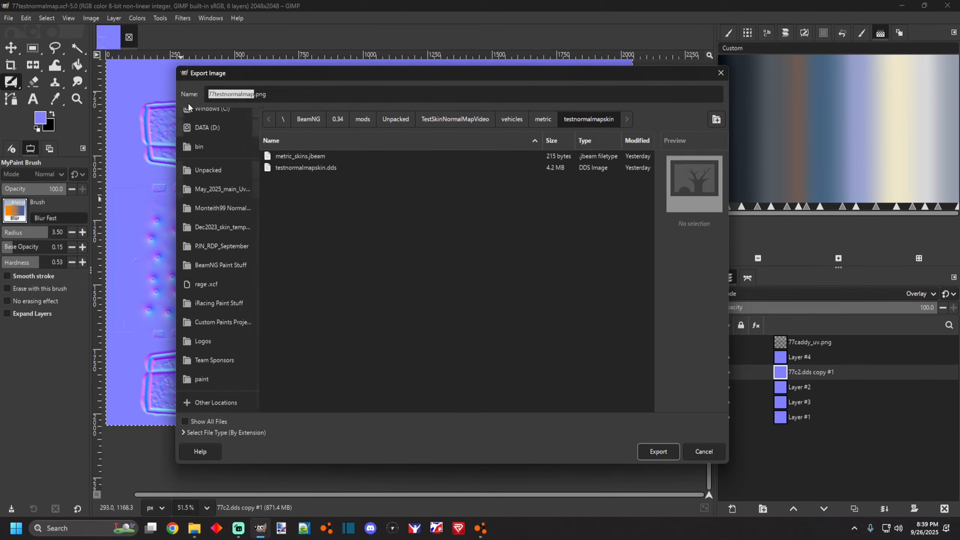
Export the normal map as 77testnormalmap_n.normal.png with the default PNG settings.
{"action": "left_click", "coordinate": [255, 95]}
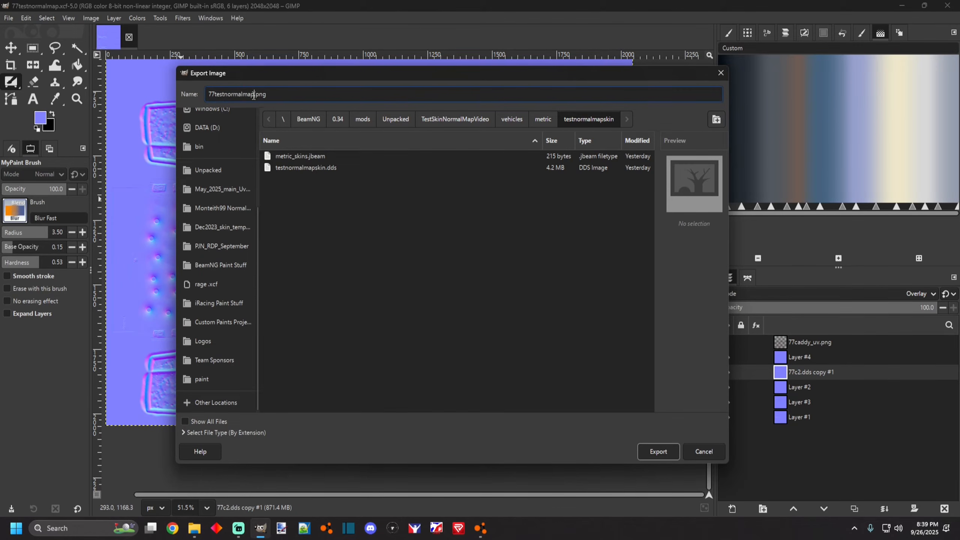
{"action": "left_click_drag", "start_coordinate": [253, 95], "coordinate": [199, 95]}
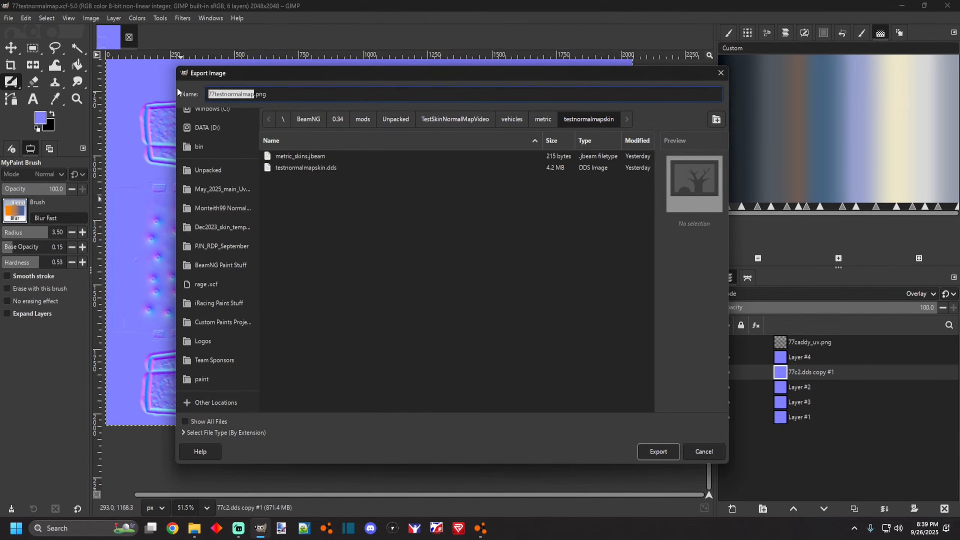
{"action": "left_click", "coordinate": [253, 94]}
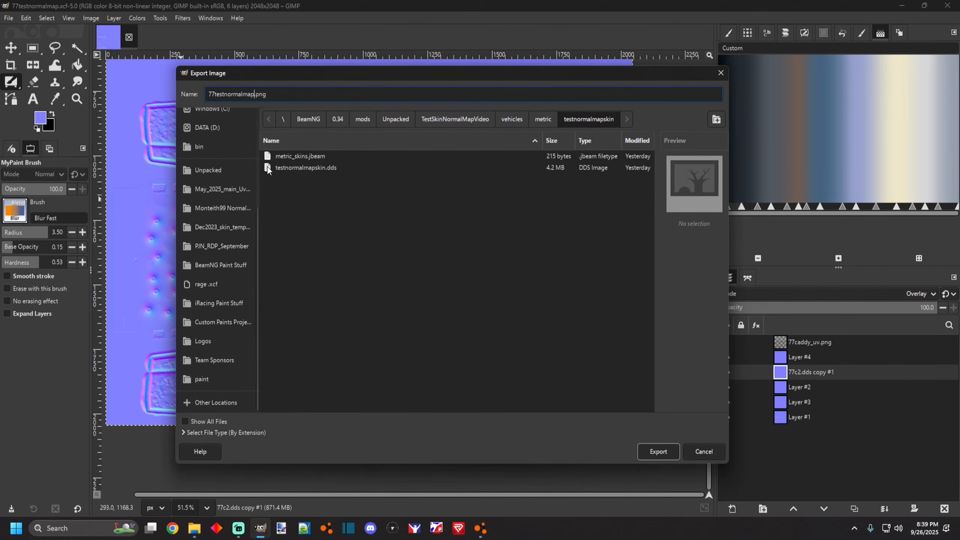
{"action": "type", "text": "_nm"}
{"action": "key", "text": "BackSpace"}
{"action": "type", "text": ".norma"}
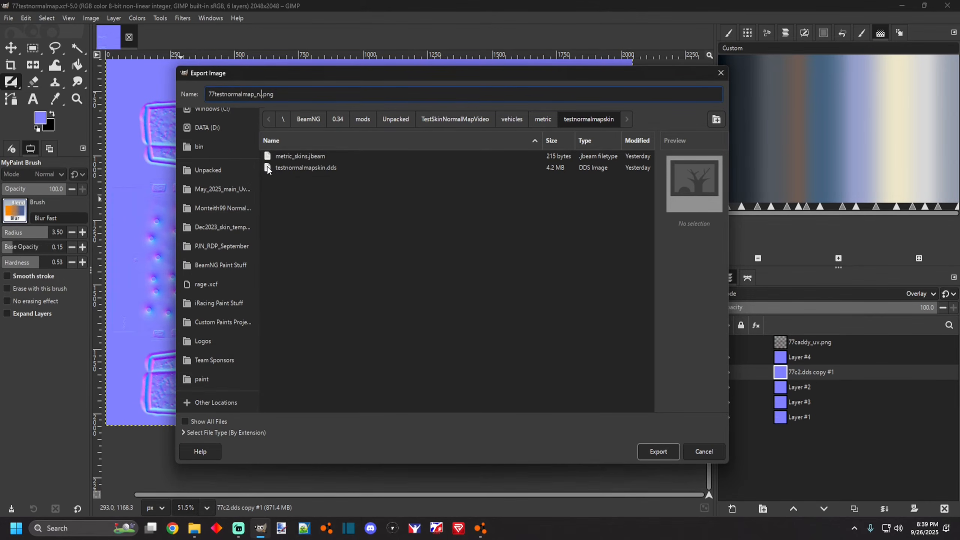
{"action": "type", "text": "l."}
{"action": "left_click", "coordinate": [286, 94]}
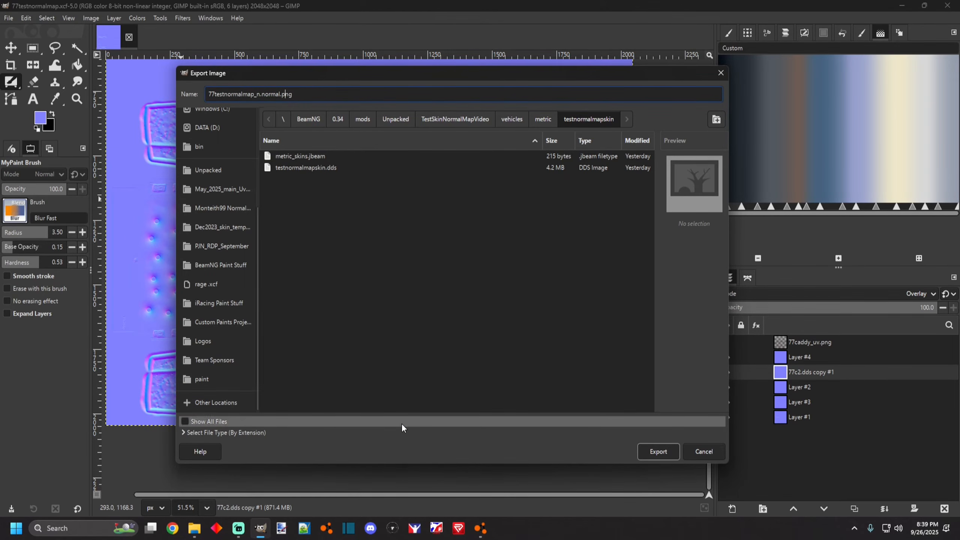
{"action": "left_click", "coordinate": [654, 453]}
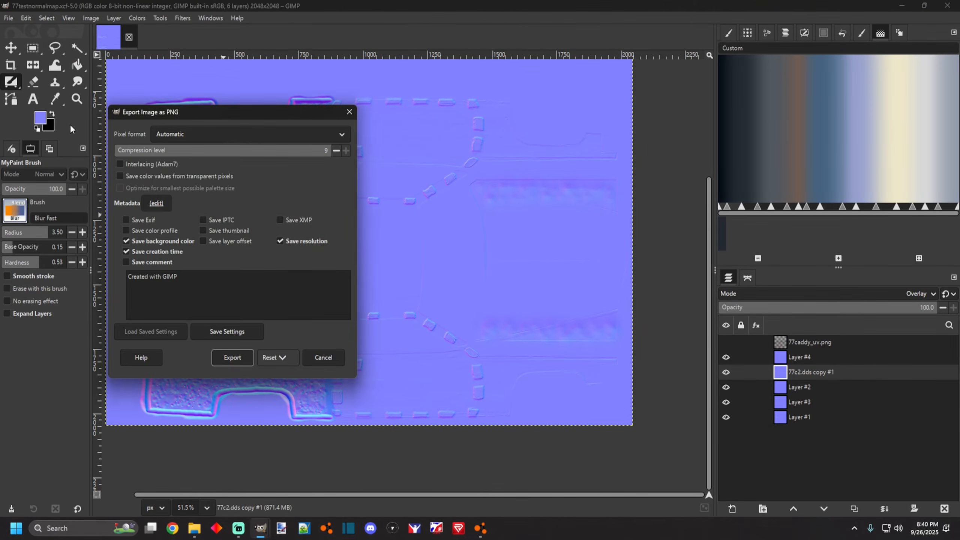
{"action": "left_click", "coordinate": [224, 358]}
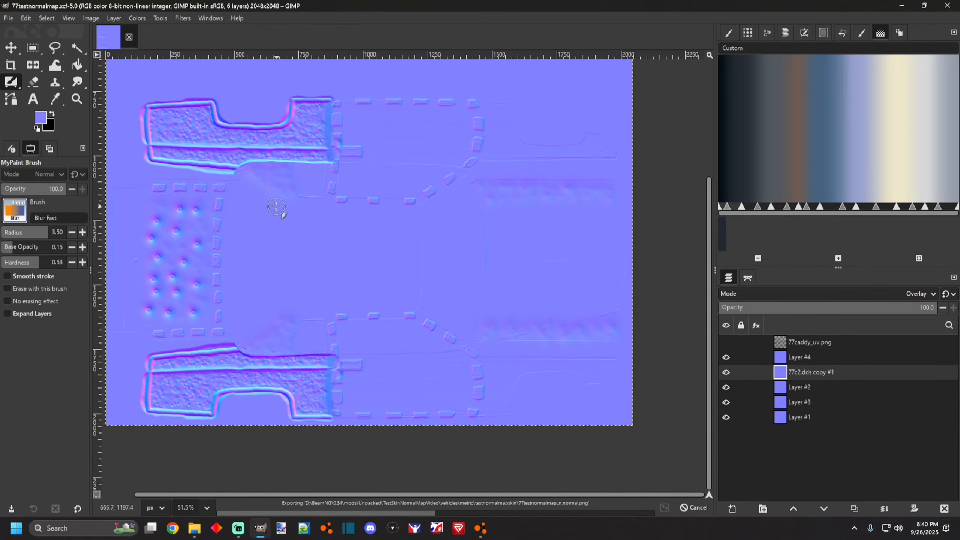
Switch to the game's mod folder in Explorer and inspect the exported normal map file.
{"action": "left_click", "coordinate": [8, 18]}
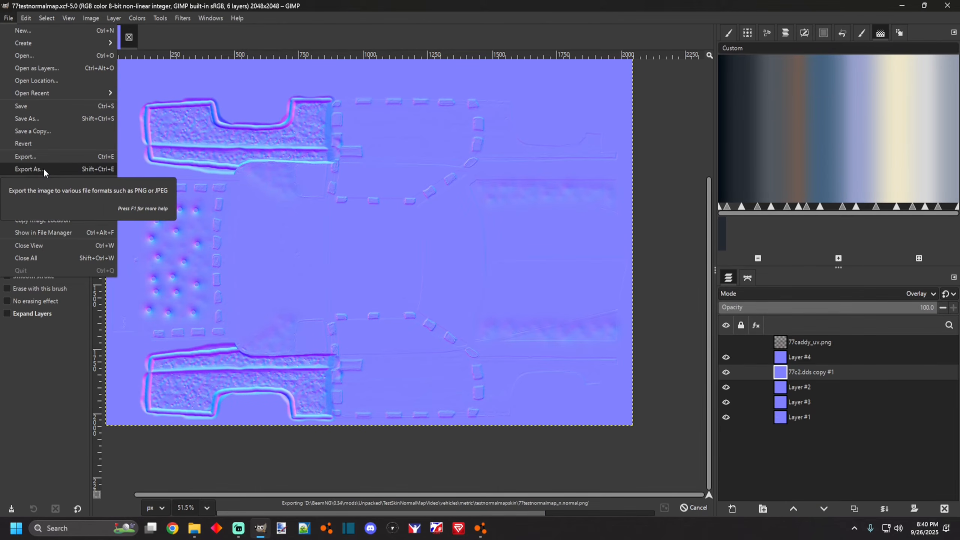
{"action": "mouse_move", "coordinate": [478, 531]}
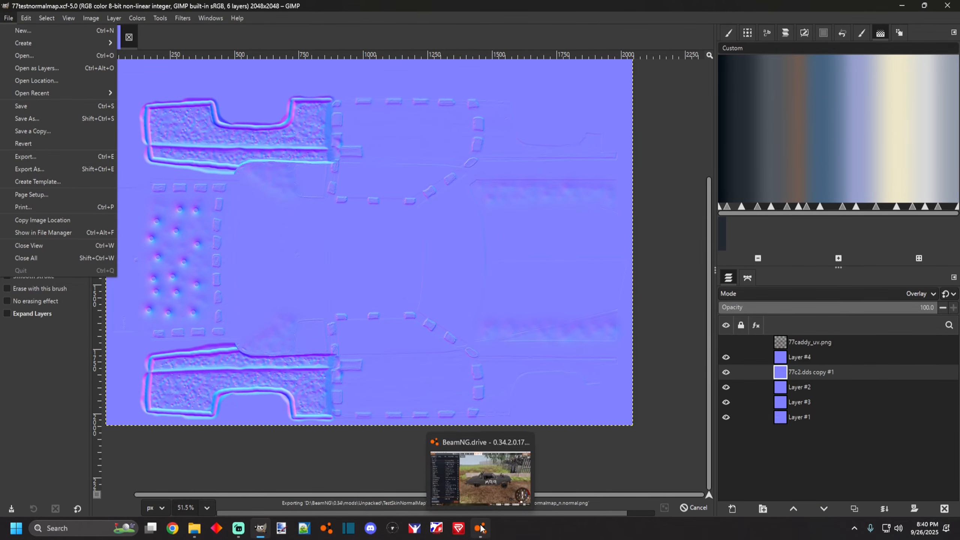
{"action": "left_click", "coordinate": [478, 531]}
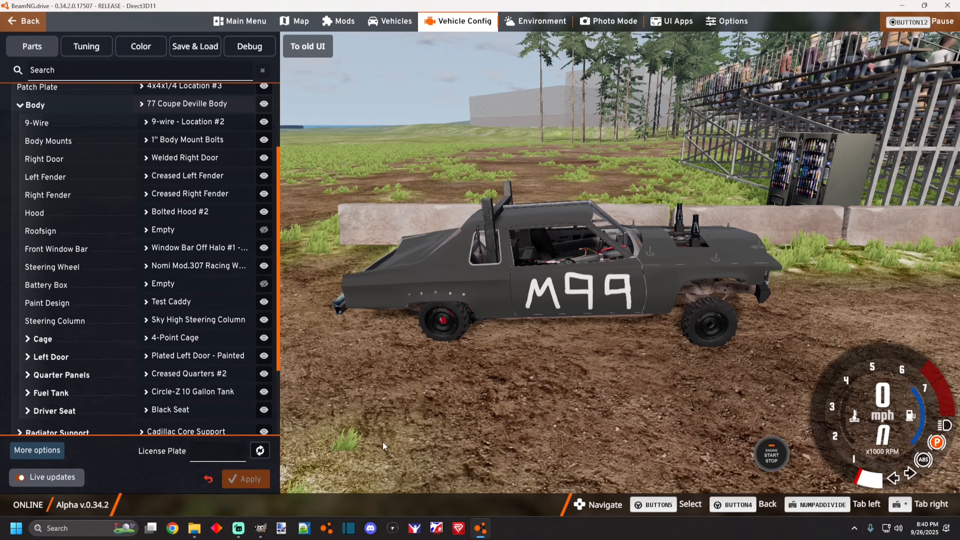
{"action": "left_click", "coordinate": [195, 529]}
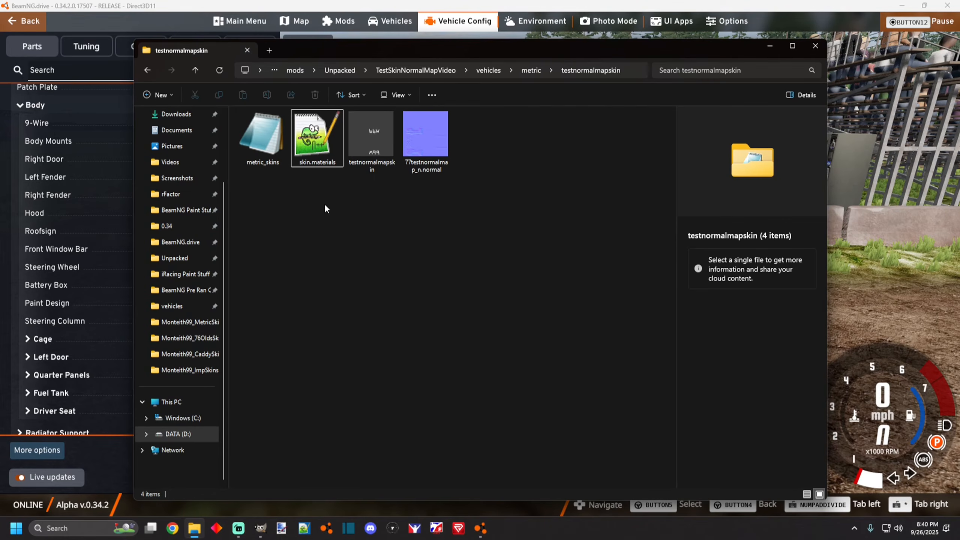
{"action": "left_click", "coordinate": [429, 155]}
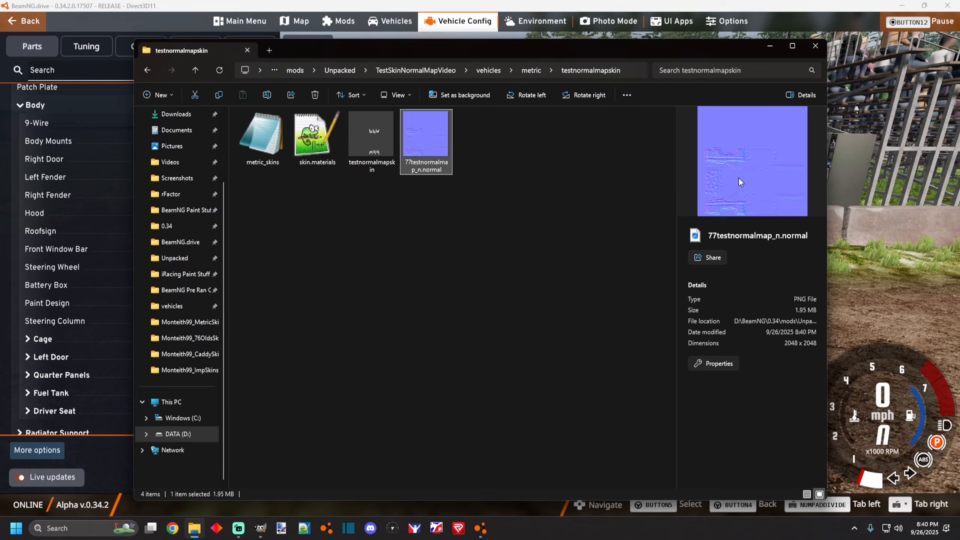
{"action": "left_click", "coordinate": [501, 213]}
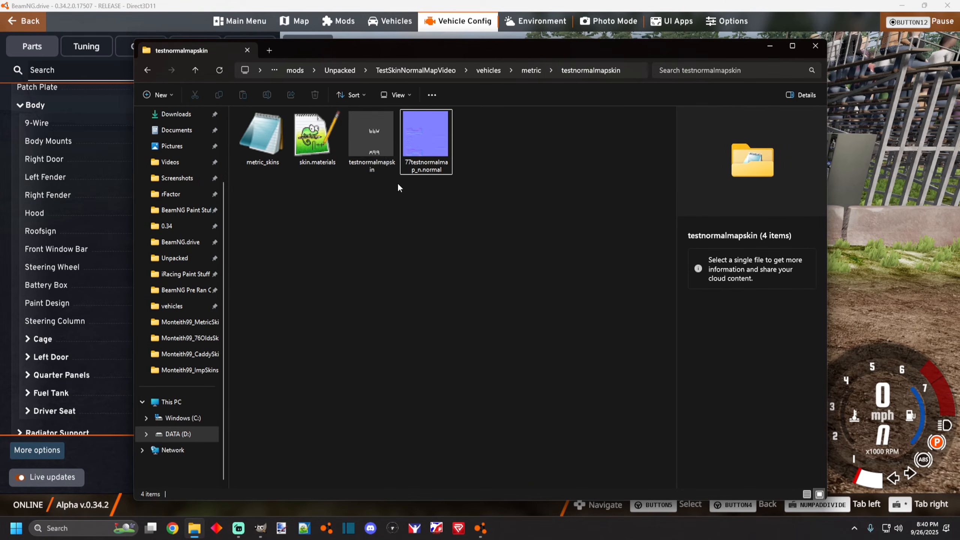
Open skin.materials and change the second stage's normalMap folder from metric_parts/83caprice to testnormalmapskin.
{"action": "double_click", "coordinate": [323, 147]}
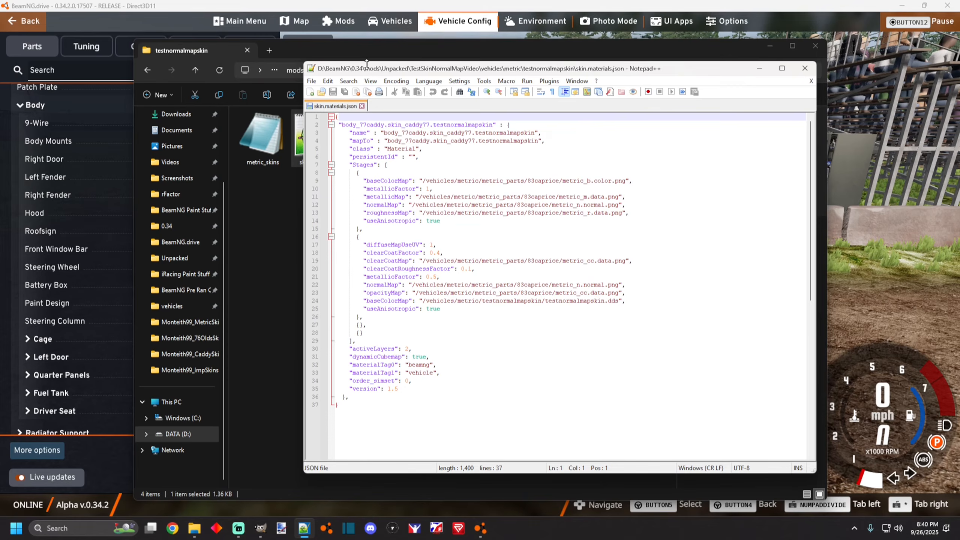
{"action": "left_click_drag", "start_coordinate": [375, 74], "coordinate": [408, 70]}
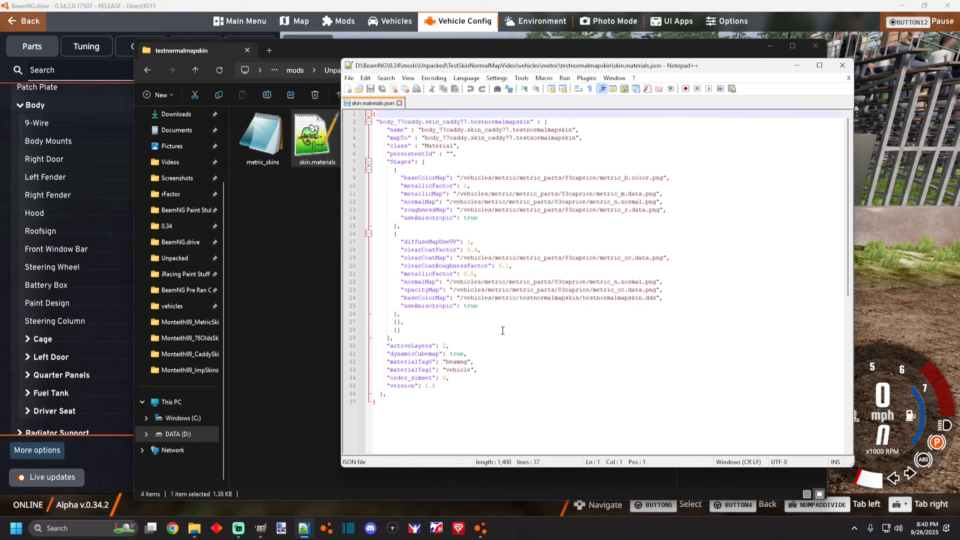
{"action": "double_click", "coordinate": [546, 299]}
{"action": "key", "text": "ctrl+c"}
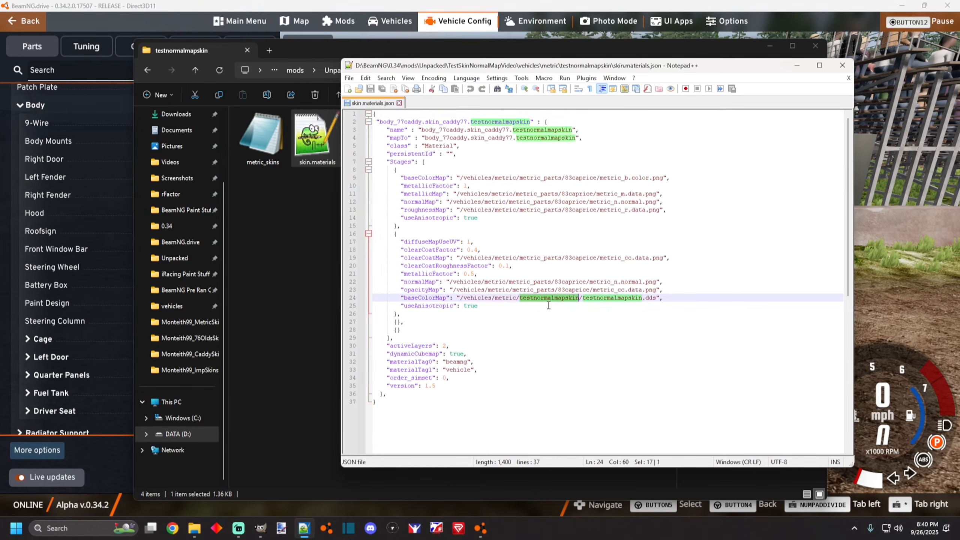
{"action": "left_click_drag", "start_coordinate": [510, 282], "coordinate": [586, 280]}
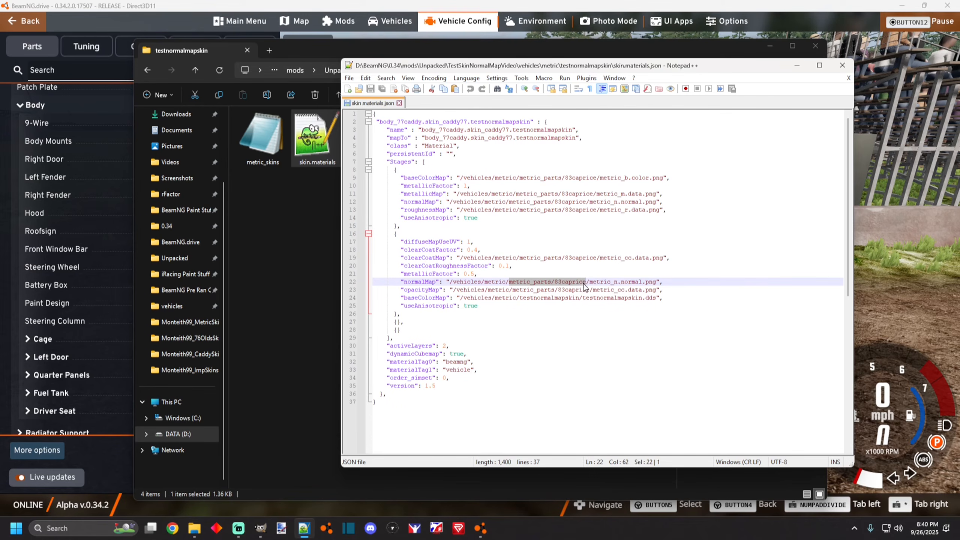
{"action": "key", "text": "ctrl+v"}
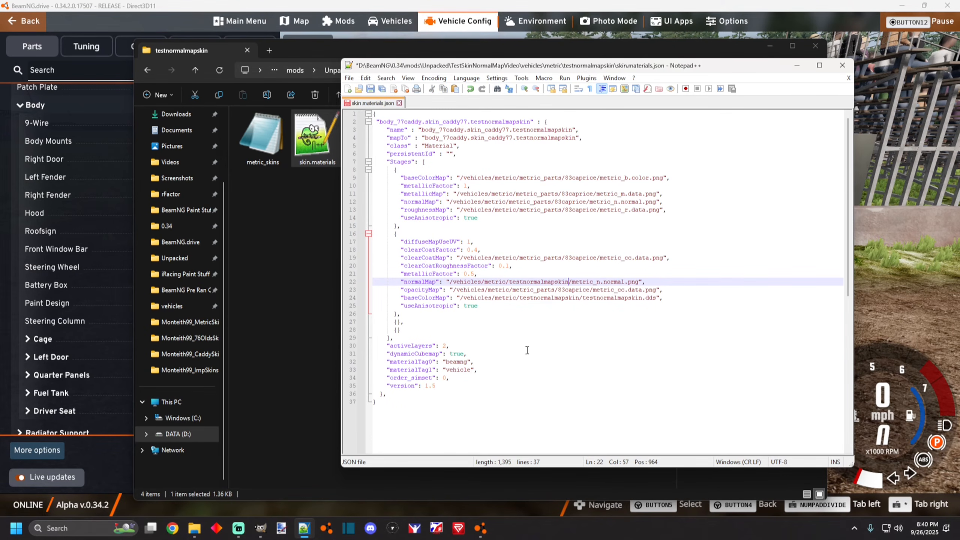
Rename the normalMap file in that path to 77testnormalmap_n.normal.png and save skin.materials.
{"action": "left_click_drag", "start_coordinate": [573, 281], "coordinate": [589, 282]}
{"action": "left_click", "coordinate": [585, 286]}
{"action": "double_click", "coordinate": [574, 283]}
{"action": "triple_click", "coordinate": [588, 285]}
{"action": "left_click", "coordinate": [574, 283]}
{"action": "left_click_drag", "start_coordinate": [573, 284], "coordinate": [586, 283]}
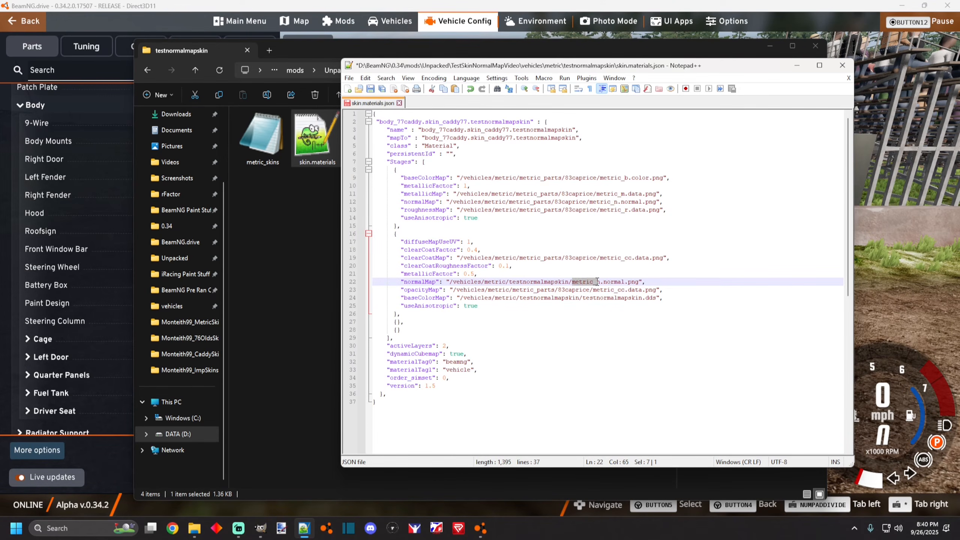
{"action": "left_click_drag", "start_coordinate": [561, 65], "coordinate": [696, 95]}
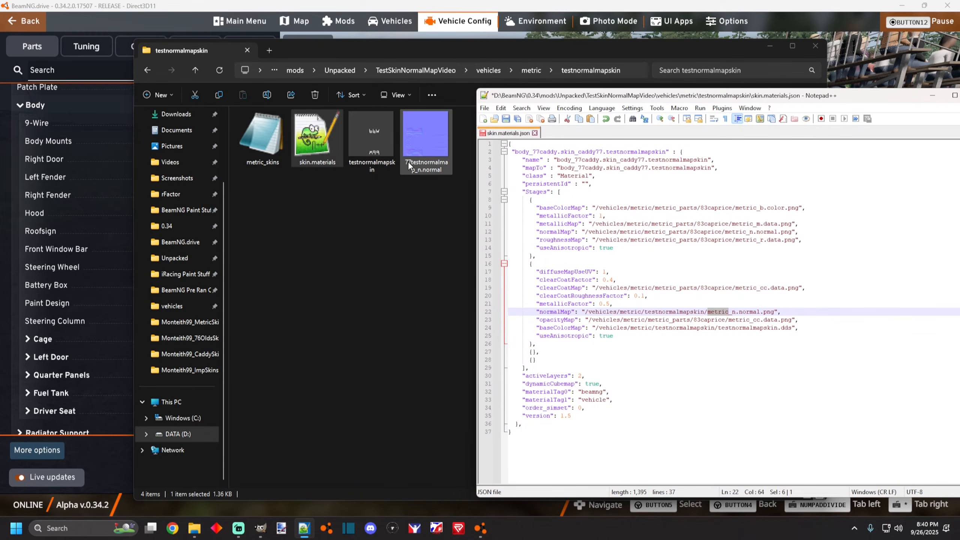
{"action": "type", "text": "77test"}
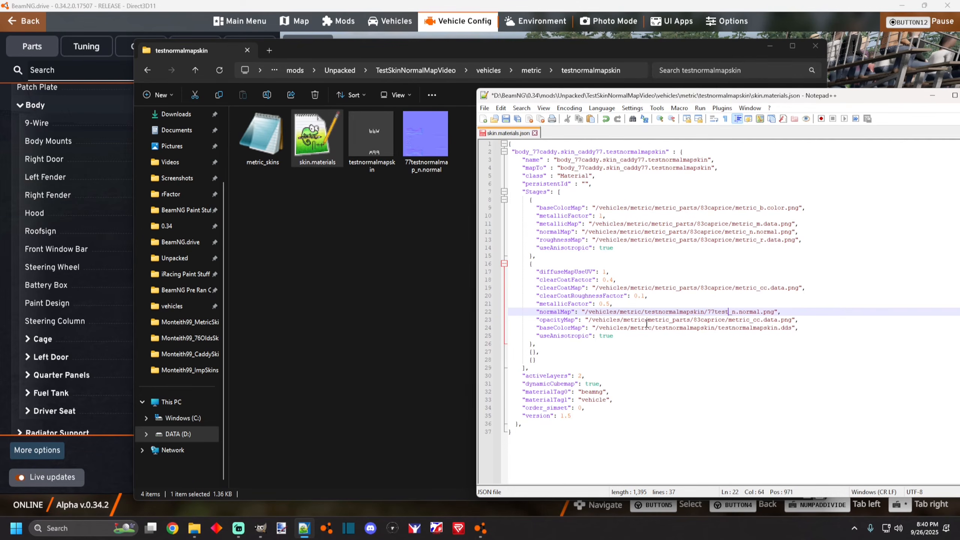
{"action": "type", "text": "normalmap"}
{"action": "left_click", "coordinate": [485, 108]}
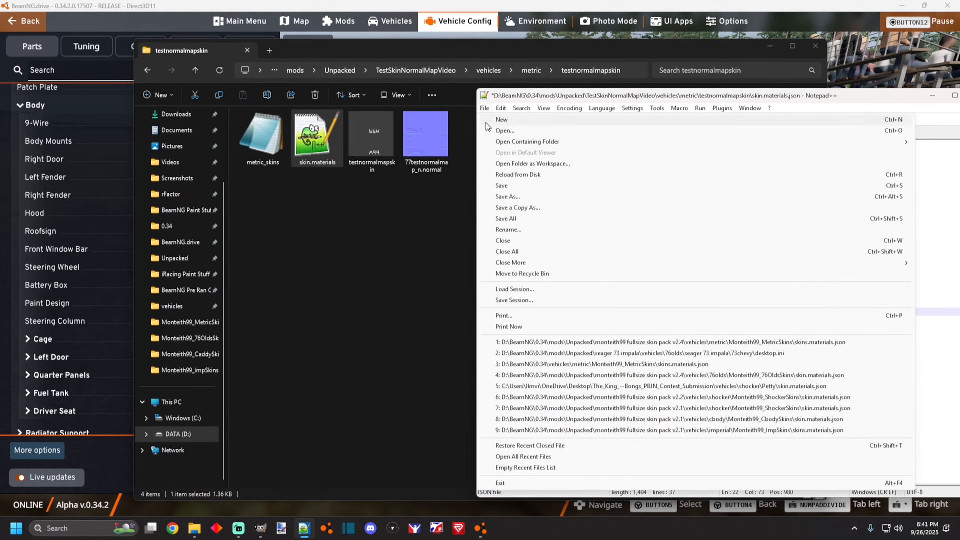
{"action": "left_click", "coordinate": [499, 189]}
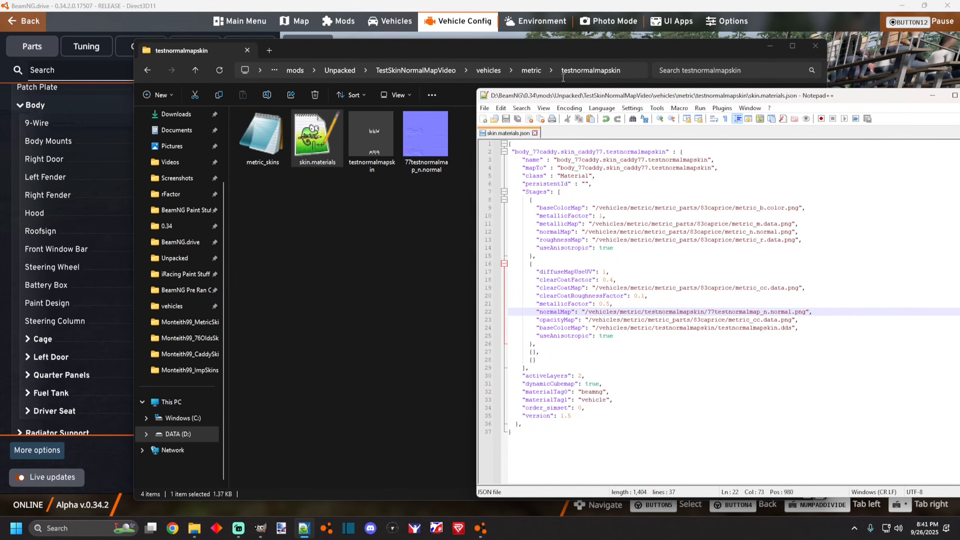
Return to the game and reload the vehicle to inspect the normal map detail on the car body.
{"action": "left_click_drag", "start_coordinate": [553, 95], "coordinate": [389, 87]}
{"action": "left_click", "coordinate": [886, 248]}
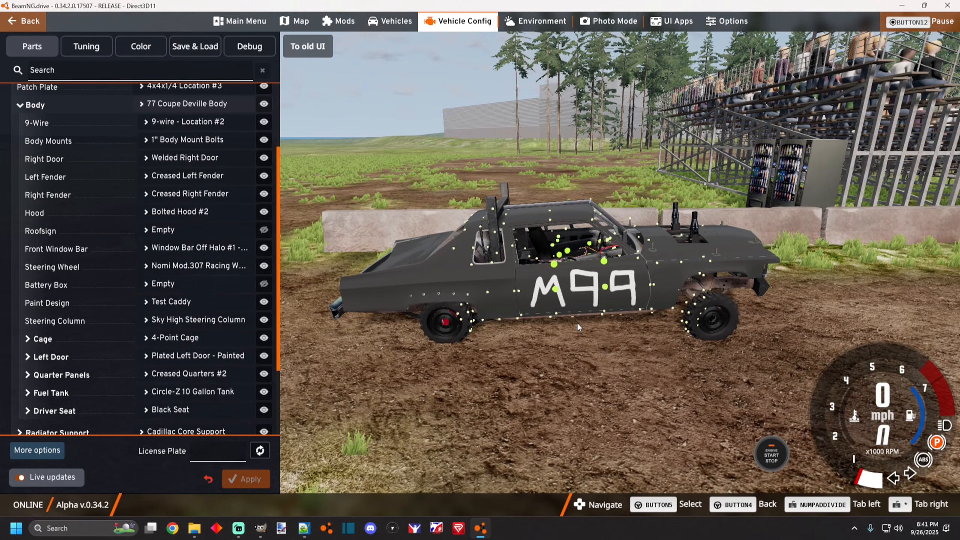
{"action": "key", "text": "ctrl+r"}
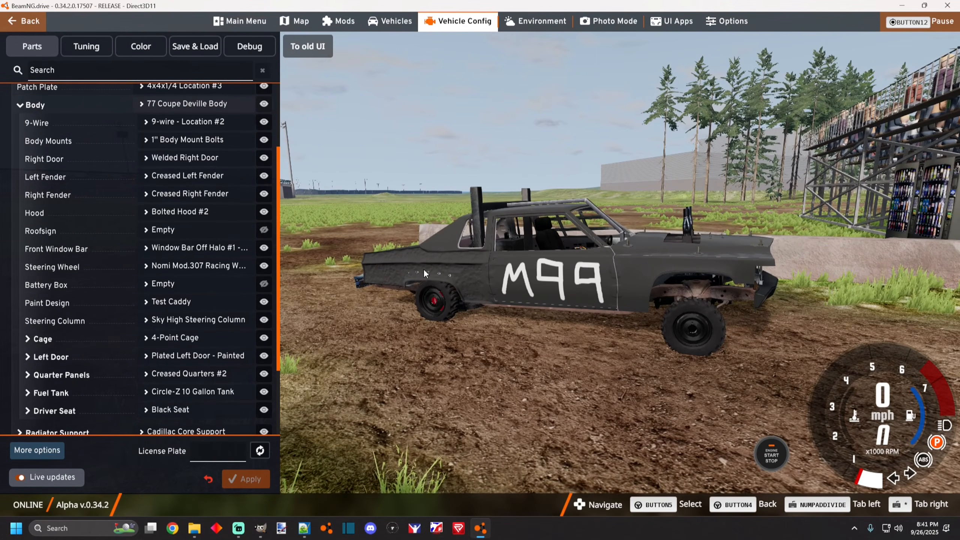
{"action": "scroll", "coordinate": [424, 274], "scroll_direction": "up", "scroll_amount": 4}
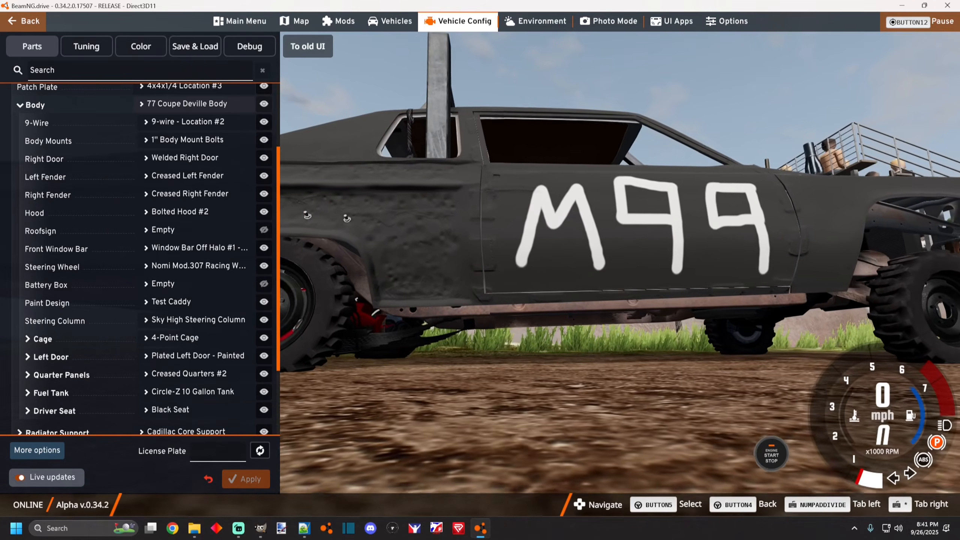
{"action": "scroll", "coordinate": [424, 274], "scroll_direction": "down", "scroll_amount": 4}
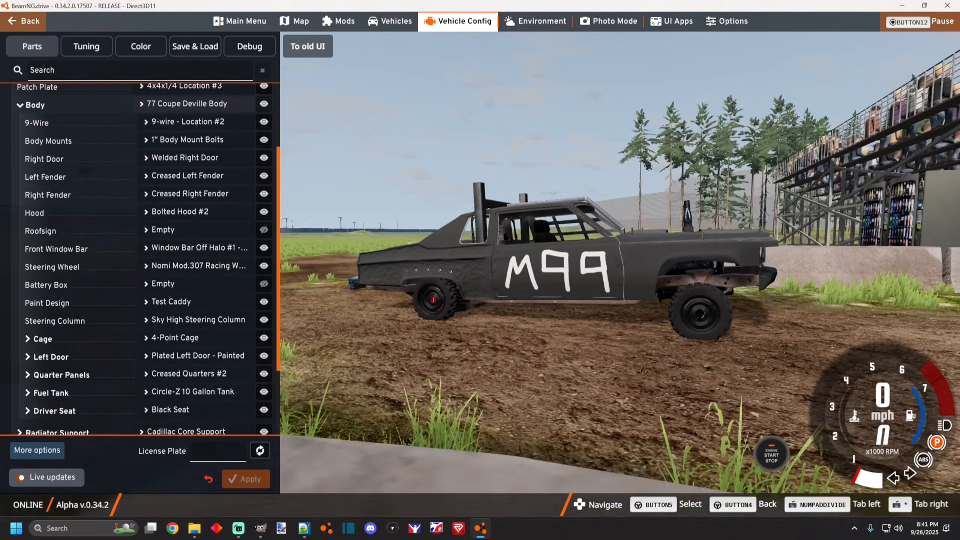
{"action": "left_click_drag", "start_coordinate": [424, 273], "coordinate": [406, 295]}
Open the Paint 1 colour settings, show its Configurations, pick a new hue, and close the menu.
{"action": "left_click", "coordinate": [140, 46]}
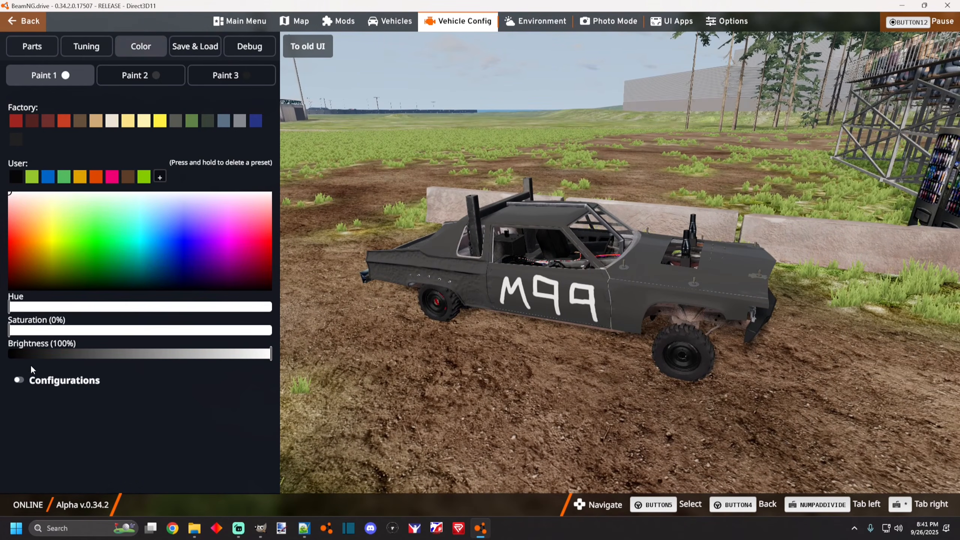
{"action": "left_click", "coordinate": [36, 393]}
{"action": "left_click", "coordinate": [47, 193]}
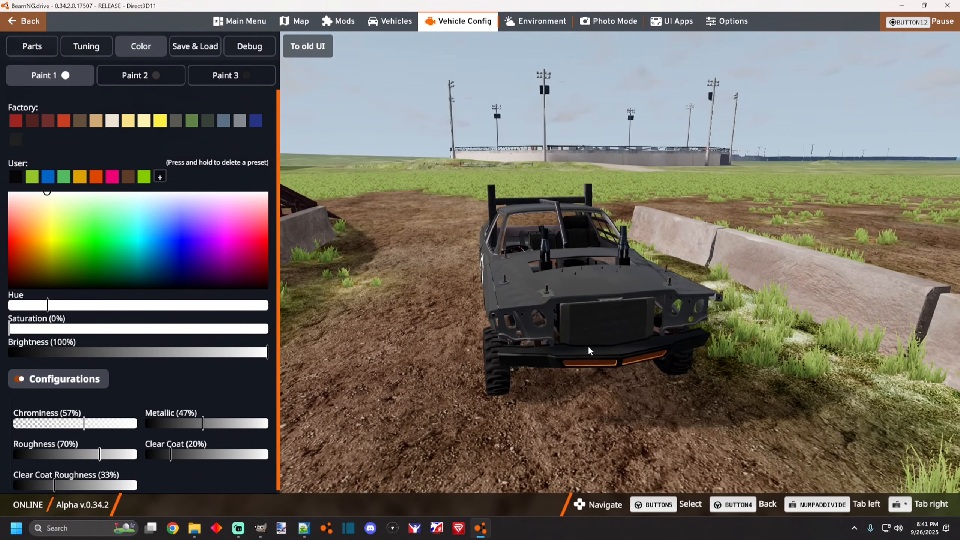
{"action": "left_click_drag", "start_coordinate": [510, 296], "coordinate": [664, 278]}
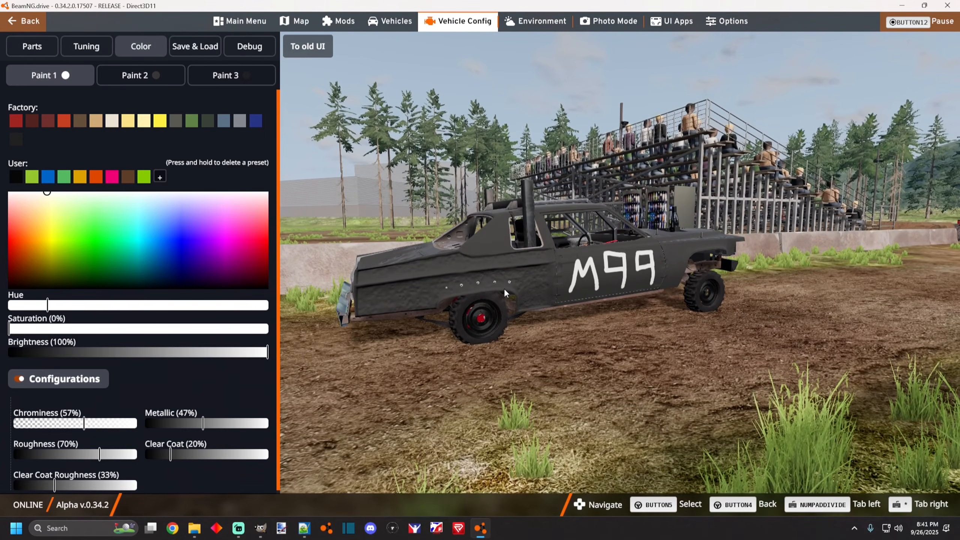
{"action": "key", "text": "Escape"}
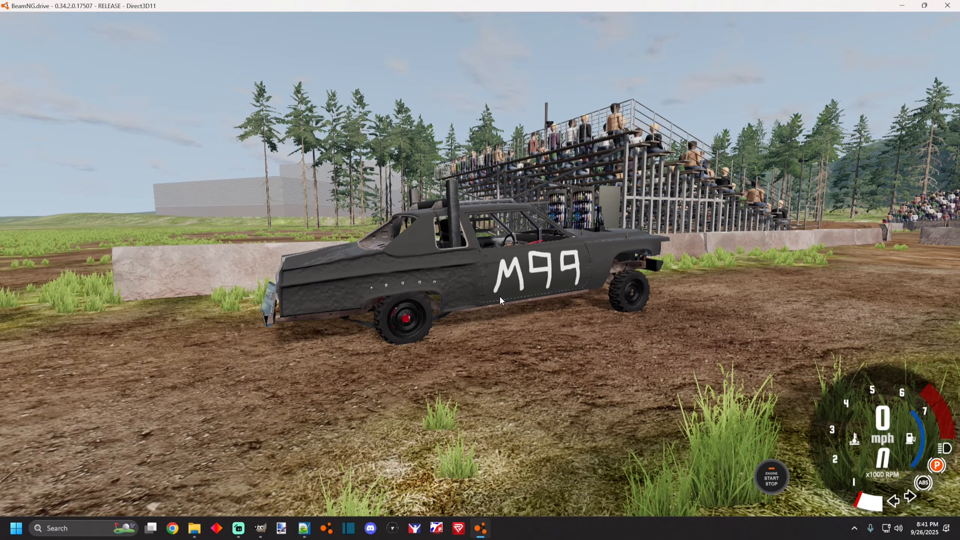
Zoom and orbit around the car body in the game to examine the normal map detail up close.
{"action": "scroll", "coordinate": [499, 296], "scroll_direction": "up", "scroll_amount": 6}
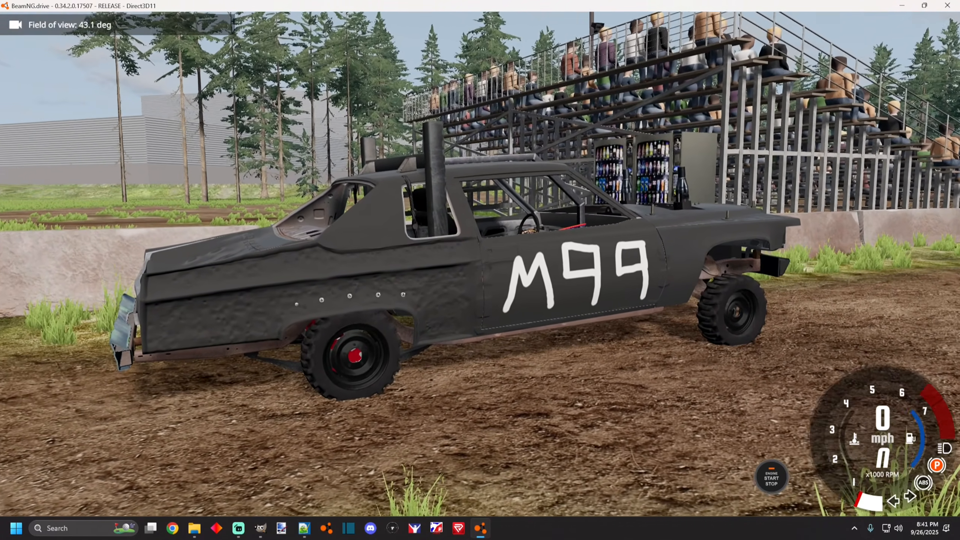
{"action": "scroll", "coordinate": [499, 297], "scroll_direction": "up", "scroll_amount": 5}
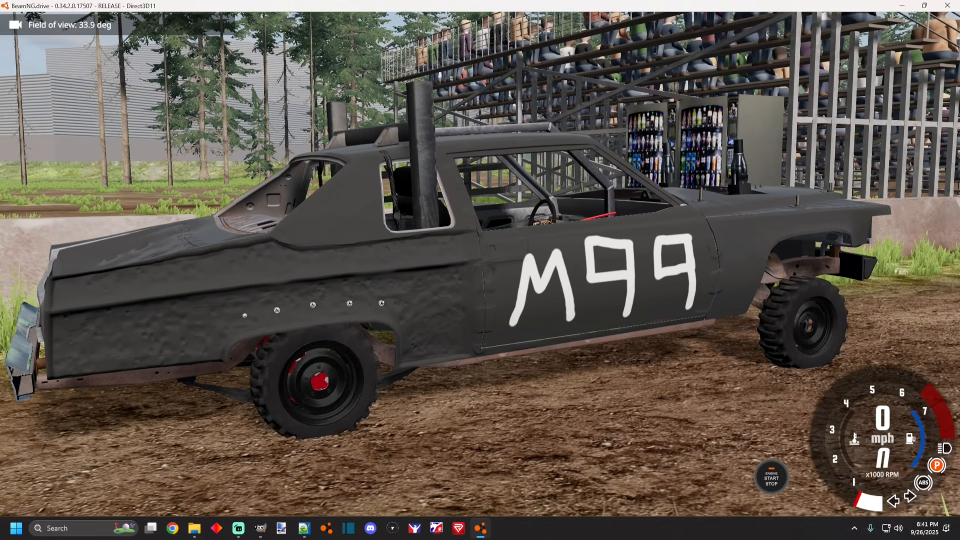
{"action": "left_click_drag", "start_coordinate": [500, 296], "coordinate": [452, 284]}
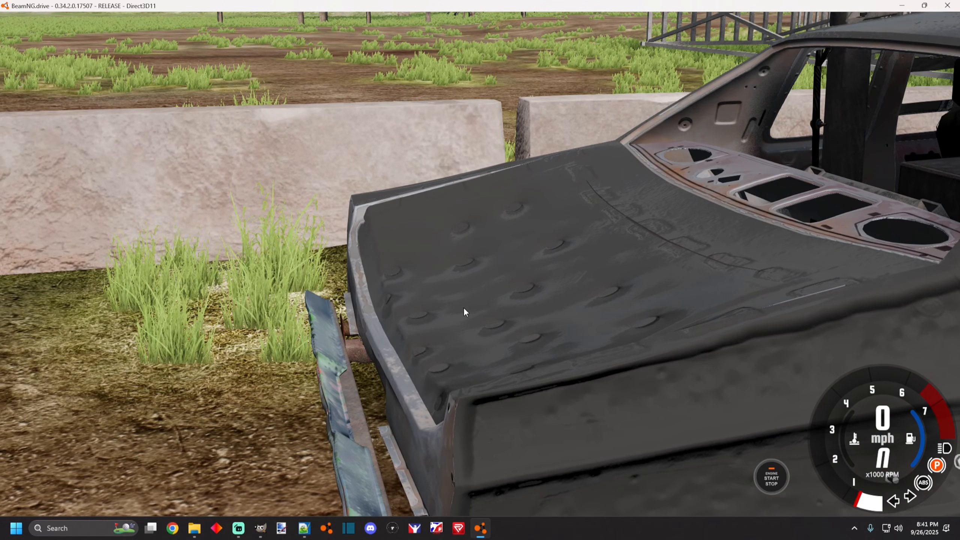
{"action": "left_click_drag", "start_coordinate": [538, 292], "coordinate": [411, 322]}
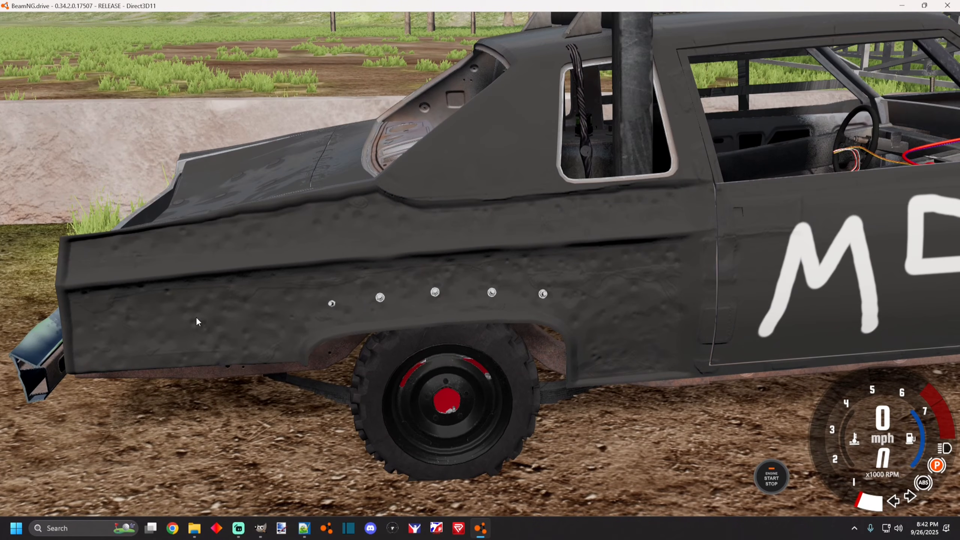
{"action": "scroll", "coordinate": [610, 290], "scroll_direction": "down", "scroll_amount": 5}
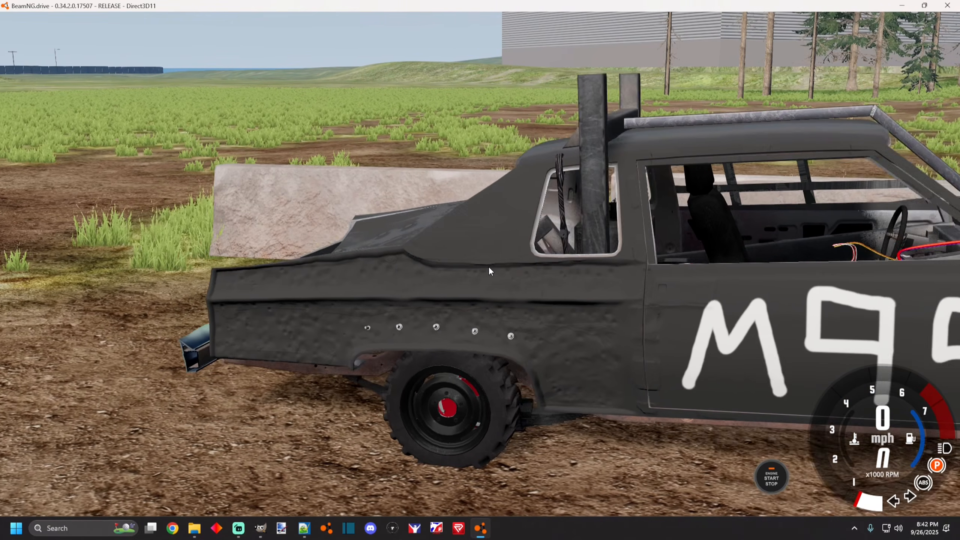
{"action": "left_click_drag", "start_coordinate": [488, 265], "coordinate": [332, 445]}
{"action": "left_click", "coordinate": [260, 528]}
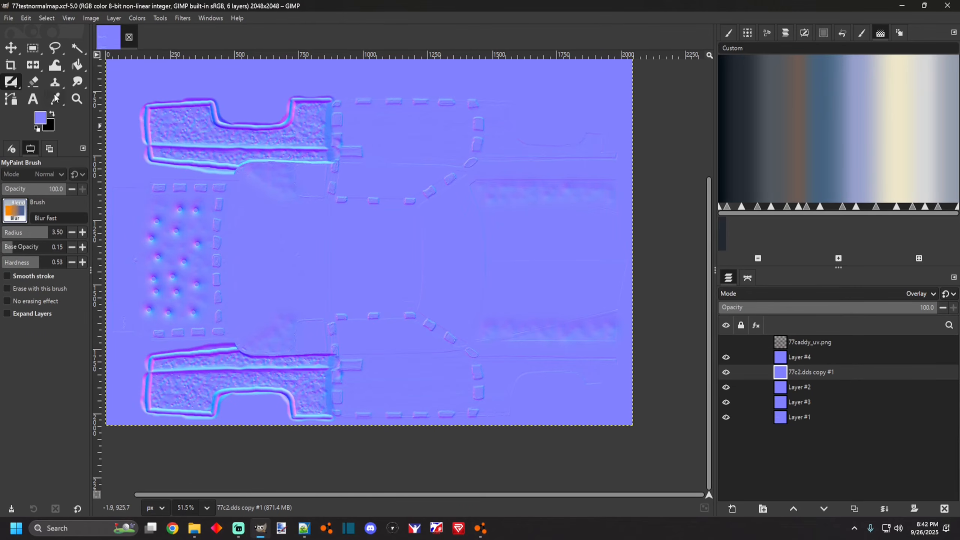
{"action": "left_click", "coordinate": [8, 18]}
{"action": "left_click", "coordinate": [23, 68]}
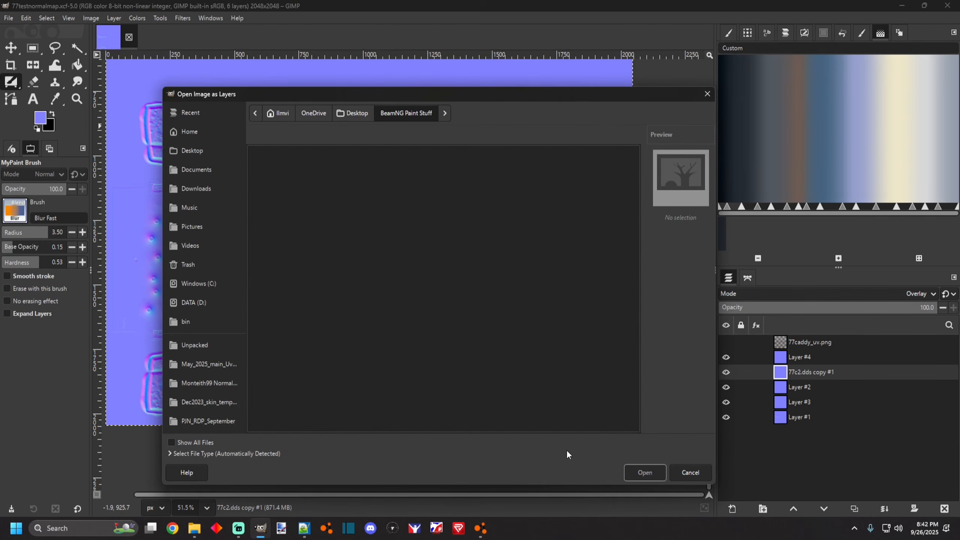
{"action": "left_click", "coordinate": [699, 477]}
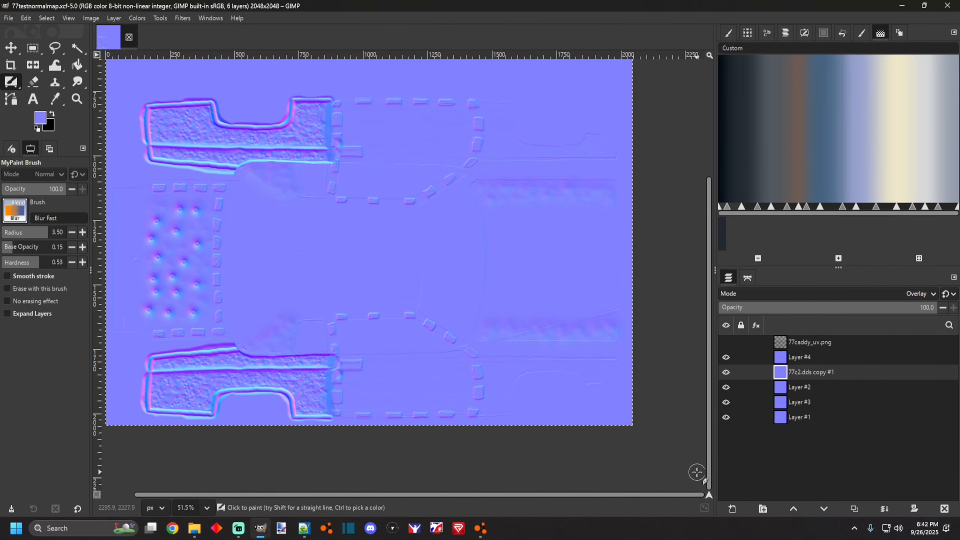
Open the M99MetricCaddy4normalmap.xcf image from the BeamNG Paint Stuff folder in GIMP.
{"action": "left_click", "coordinate": [8, 17]}
{"action": "left_click", "coordinate": [15, 57]}
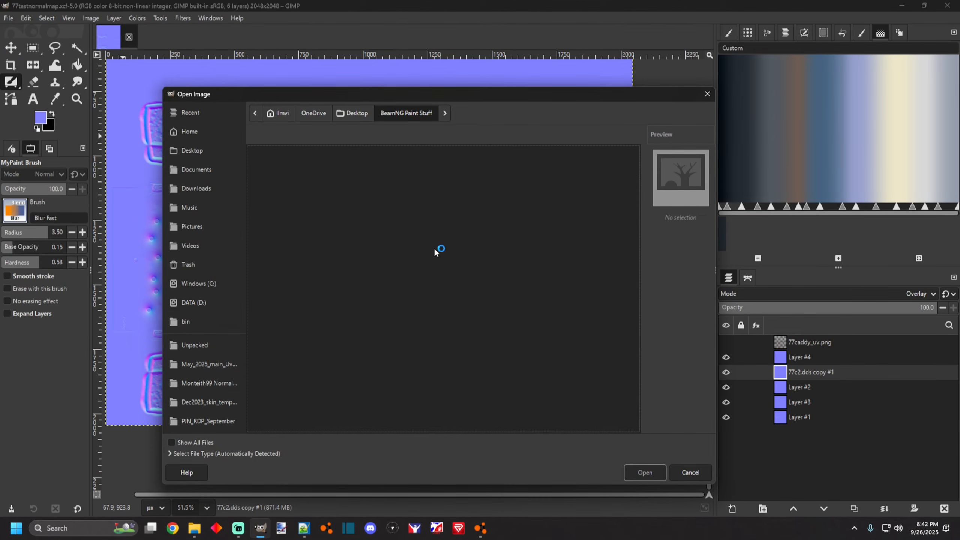
{"action": "scroll", "coordinate": [300, 301], "scroll_direction": "up", "scroll_amount": 2}
{"action": "scroll", "coordinate": [300, 301], "scroll_direction": "down", "scroll_amount": 15}
{"action": "scroll", "coordinate": [294, 340], "scroll_direction": "down", "scroll_amount": 20}
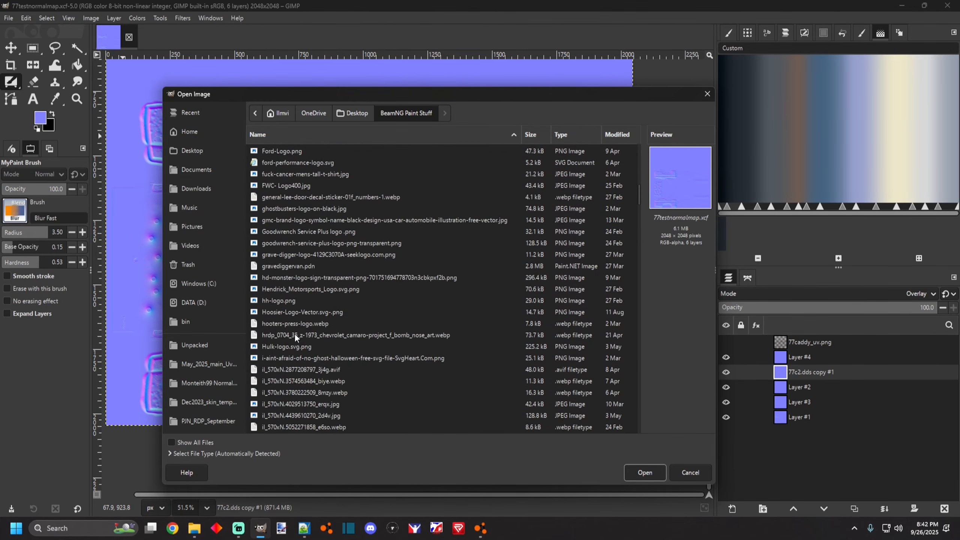
{"action": "scroll", "coordinate": [292, 335], "scroll_direction": "down", "scroll_amount": 7}
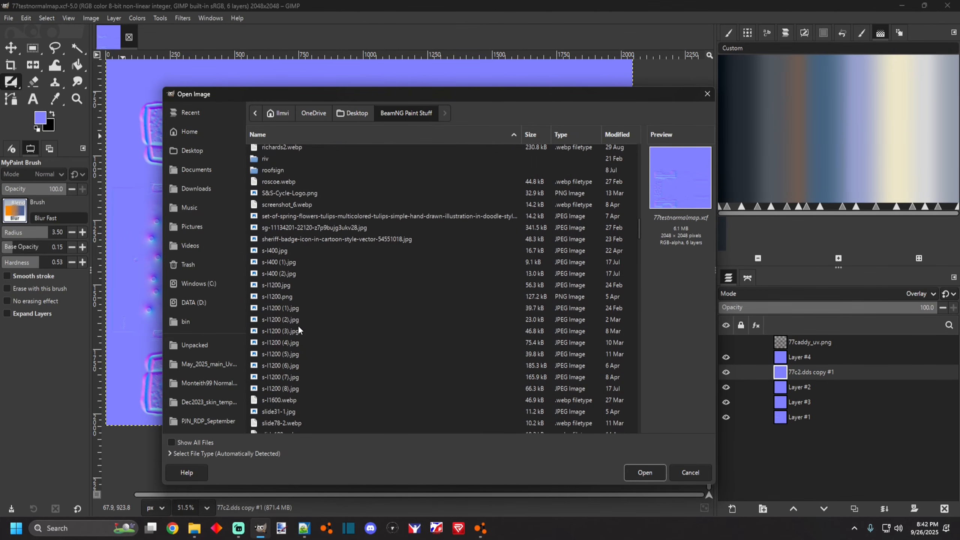
{"action": "mouse_move", "coordinate": [640, 233]}
{"action": "left_mouse_down"}
{"action": "mouse_move", "coordinate": [642, 431]}
{"action": "mouse_move", "coordinate": [645, 215]}
{"action": "left_mouse_up"}
{"action": "double_click", "coordinate": [352, 257]}
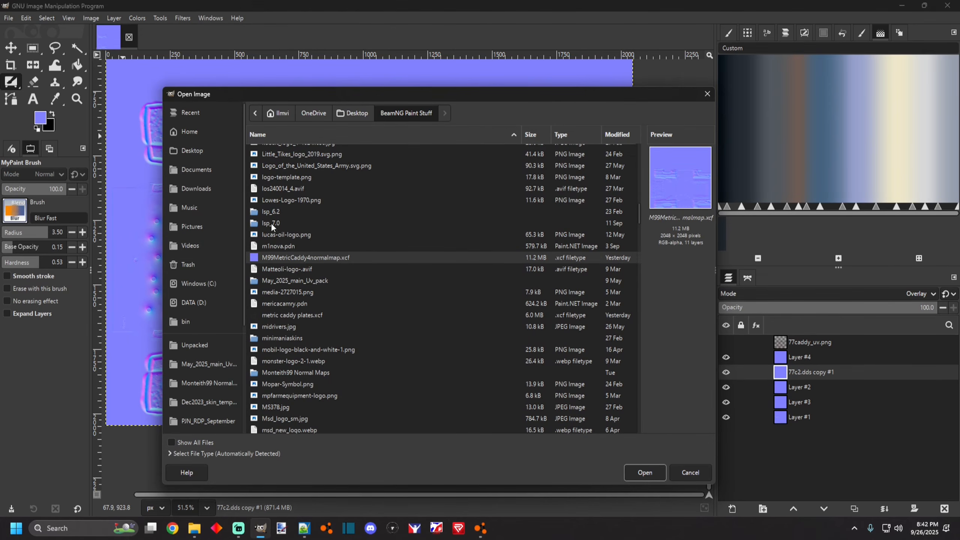
Compare the M99 normal map with the 77testnormalmap image by zooming and switching between their tabs.
{"action": "scroll", "coordinate": [378, 325], "scroll_direction": "up", "scroll_amount": 3, "text": "ctrl"}
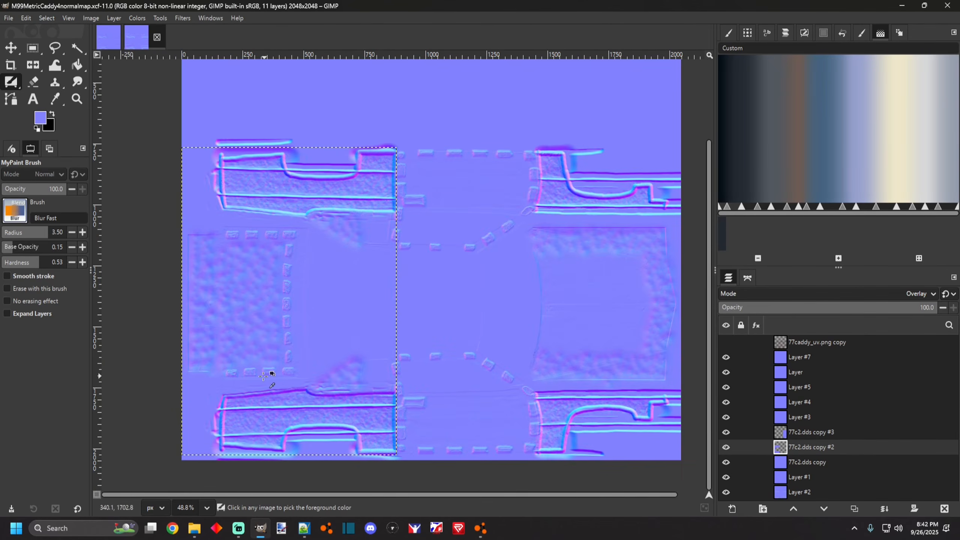
{"action": "scroll", "coordinate": [276, 417], "scroll_direction": "up", "scroll_amount": 5, "text": "ctrl"}
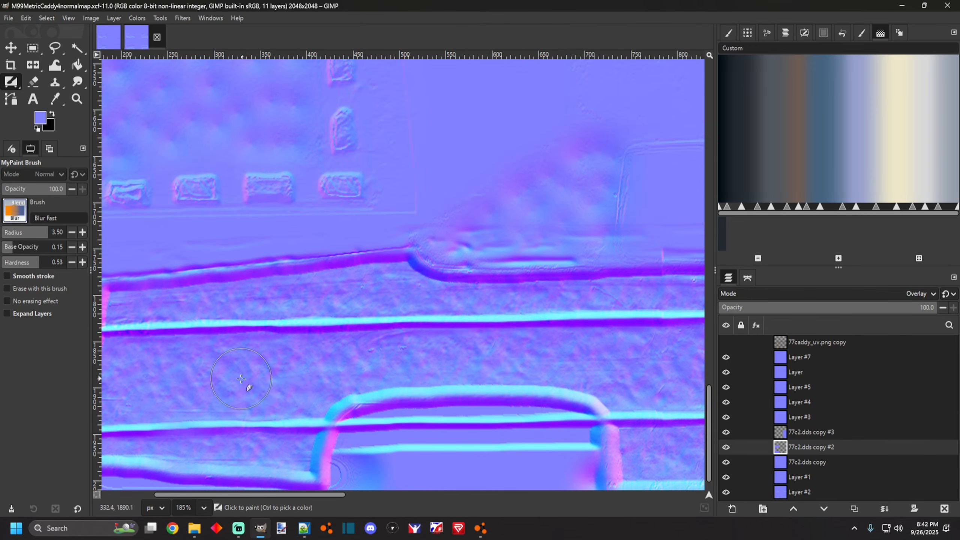
{"action": "scroll", "coordinate": [335, 358], "scroll_direction": "down", "scroll_amount": 3, "text": "ctrl"}
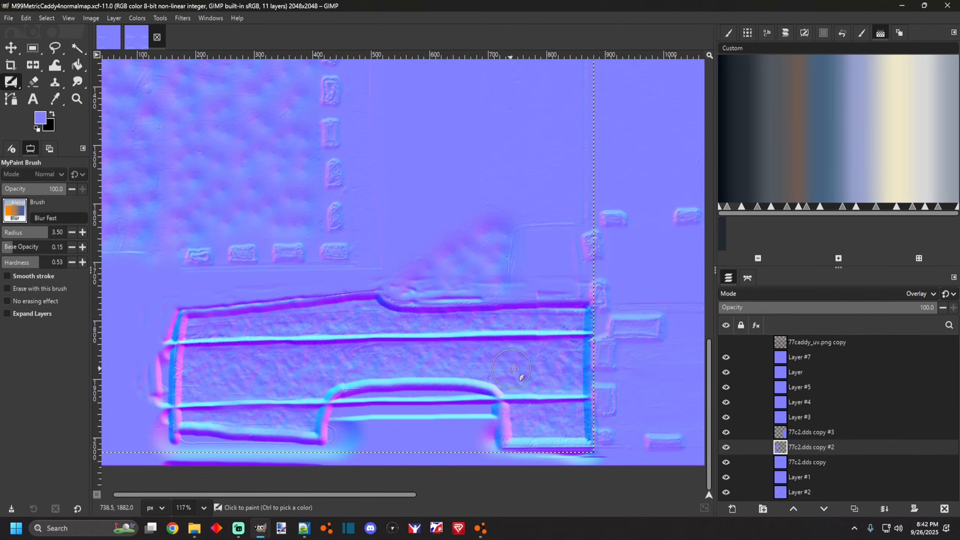
{"action": "left_click", "coordinate": [109, 37]}
{"action": "scroll", "coordinate": [255, 384], "scroll_direction": "up", "scroll_amount": 4, "text": "ctrl"}
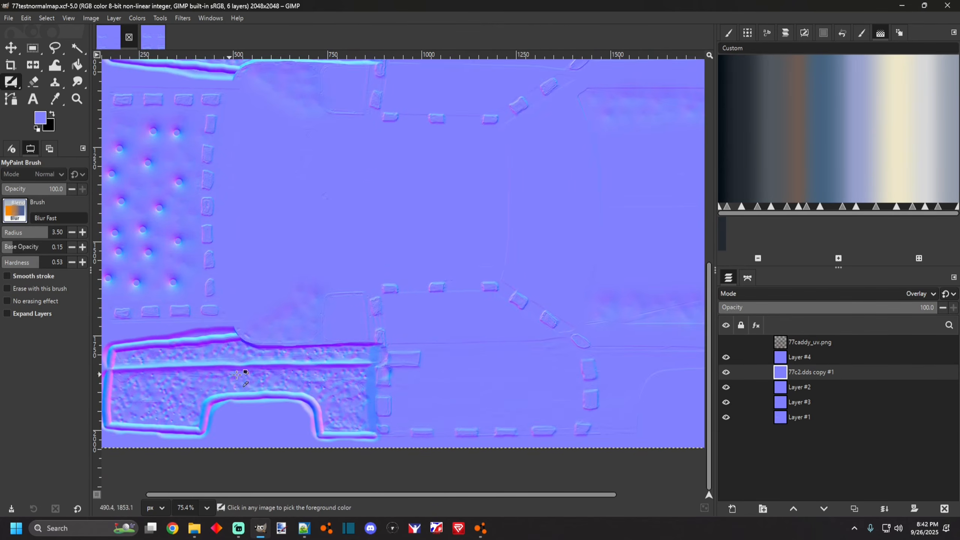
{"action": "left_click", "coordinate": [153, 37]}
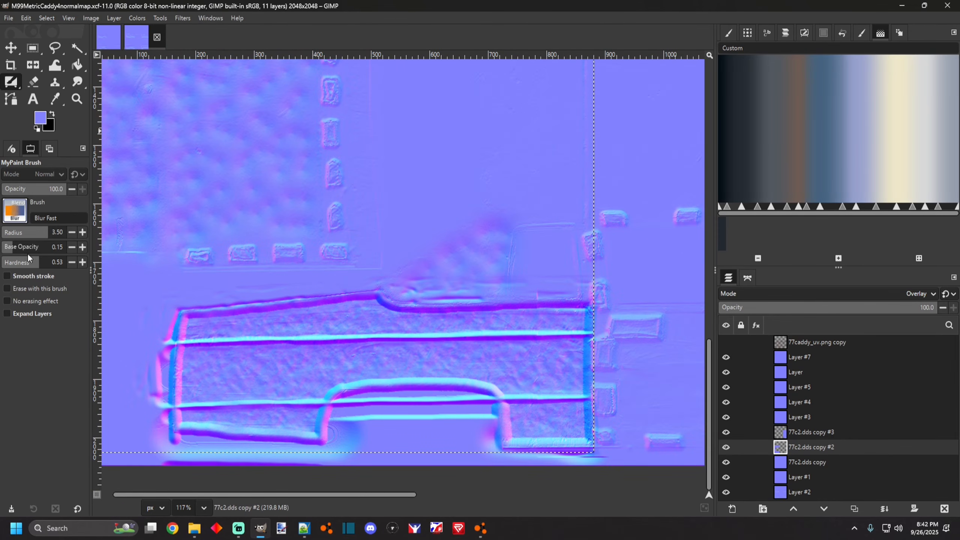
{"action": "scroll", "coordinate": [340, 359], "scroll_direction": "down", "scroll_amount": 3, "text": "ctrl"}
{"action": "scroll", "coordinate": [288, 214], "scroll_direction": "down", "scroll_amount": 2, "text": "ctrl"}
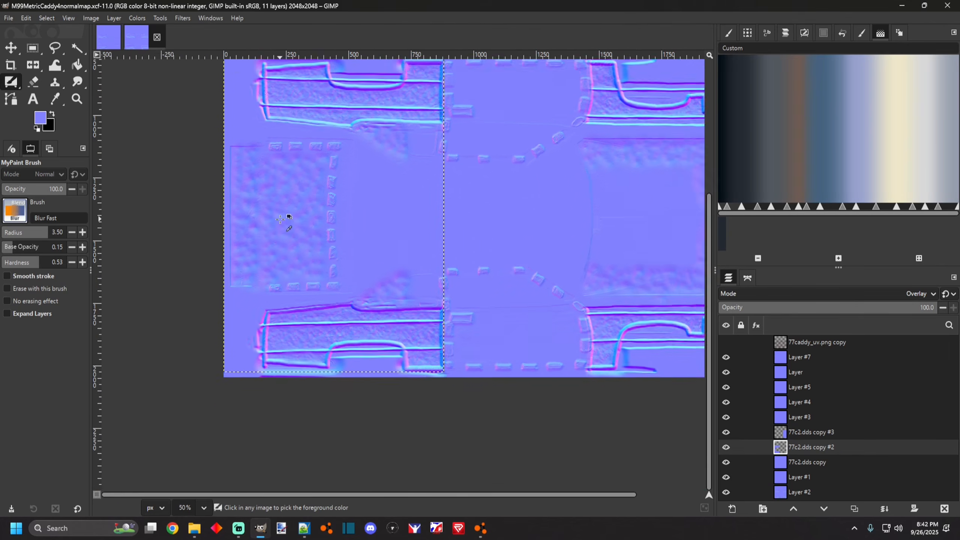
{"action": "scroll", "coordinate": [367, 242], "scroll_direction": "down", "scroll_amount": 7, "text": "ctrl"}
{"action": "scroll", "coordinate": [533, 281], "scroll_direction": "up", "scroll_amount": 8, "text": "ctrl"}
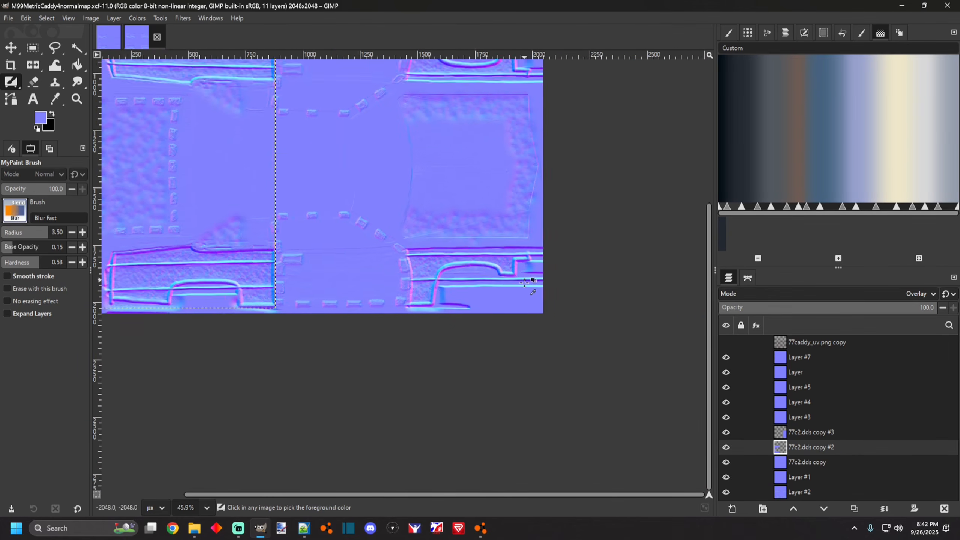
{"action": "scroll", "coordinate": [420, 269], "scroll_direction": "up", "scroll_amount": 7, "text": "ctrl"}
{"action": "scroll", "coordinate": [435, 291], "scroll_direction": "down", "scroll_amount": 6, "text": "ctrl"}
{"action": "scroll", "coordinate": [252, 208], "scroll_direction": "down", "scroll_amount": 4, "text": "ctrl"}
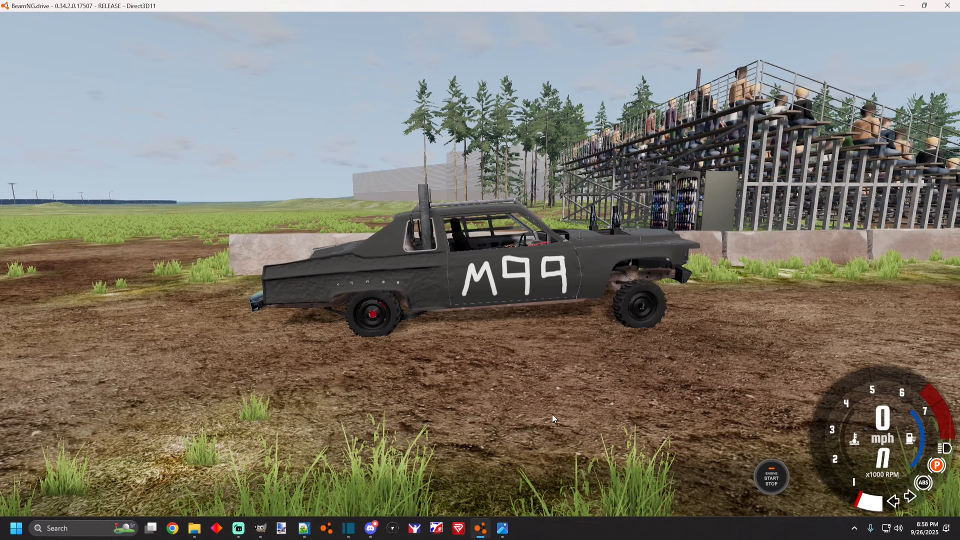
Orbit and zoom around the car in the game to examine the normal map on the body.
{"action": "left_click_drag", "start_coordinate": [553, 414], "coordinate": [404, 288]}
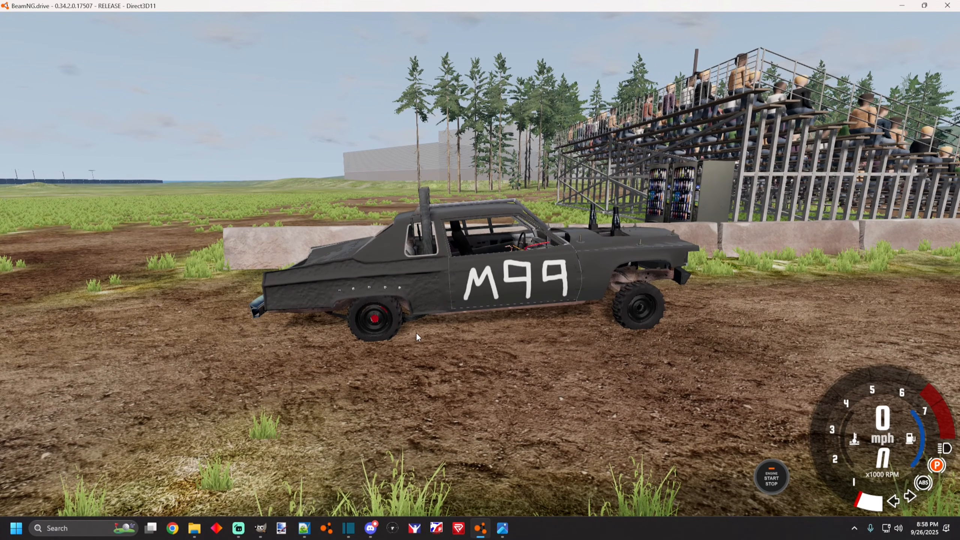
{"action": "scroll", "coordinate": [415, 333], "scroll_direction": "up", "scroll_amount": 6}
{"action": "scroll", "coordinate": [415, 333], "scroll_direction": "down", "scroll_amount": 5}
{"action": "scroll", "coordinate": [416, 333], "scroll_direction": "up", "scroll_amount": 4}
{"action": "scroll", "coordinate": [416, 332], "scroll_direction": "down", "scroll_amount": 4}
{"action": "left_click_drag", "start_coordinate": [416, 332], "coordinate": [501, 317]}
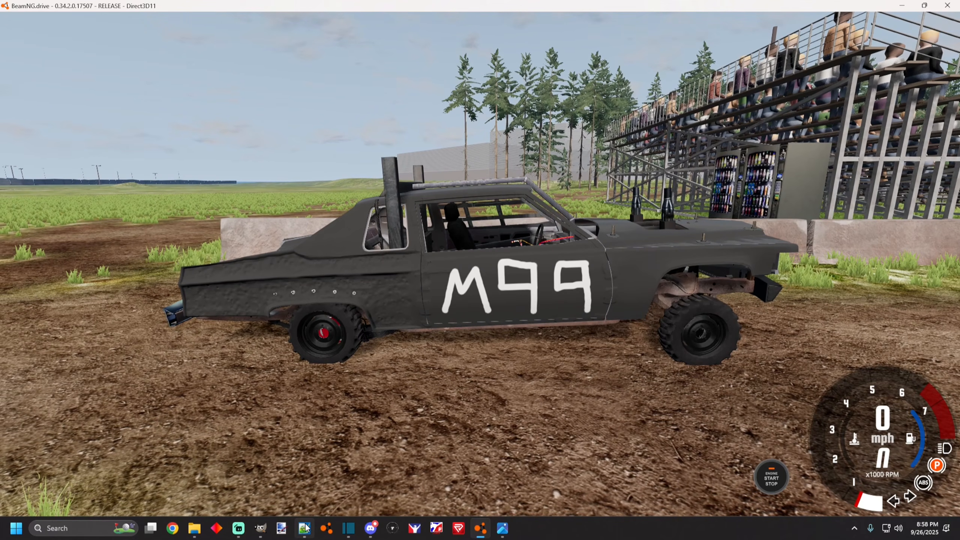
Bring up the skin.materials file from the testnormalmapskin folder in the text editor.
{"action": "left_click", "coordinate": [304, 529]}
{"action": "mouse_move", "coordinate": [193, 528]}
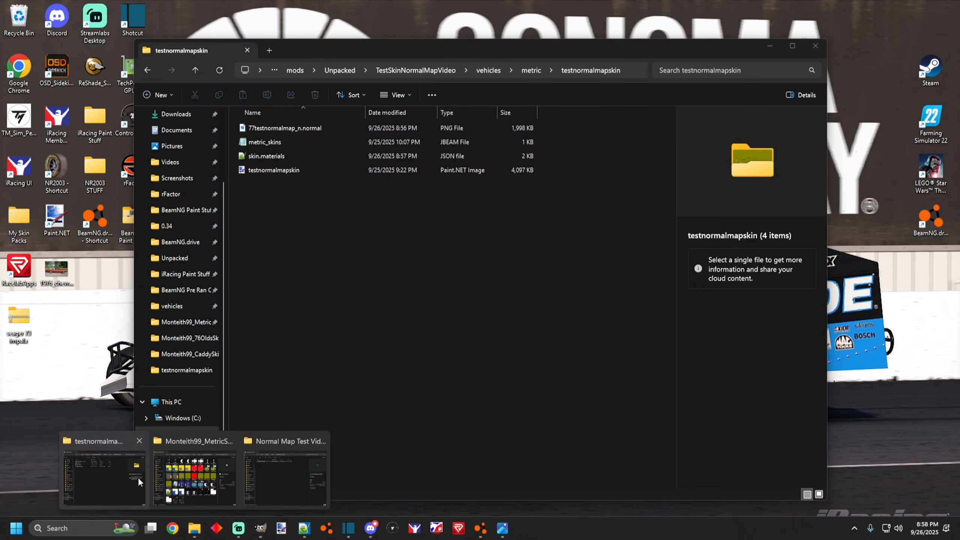
{"action": "left_click", "coordinate": [138, 478]}
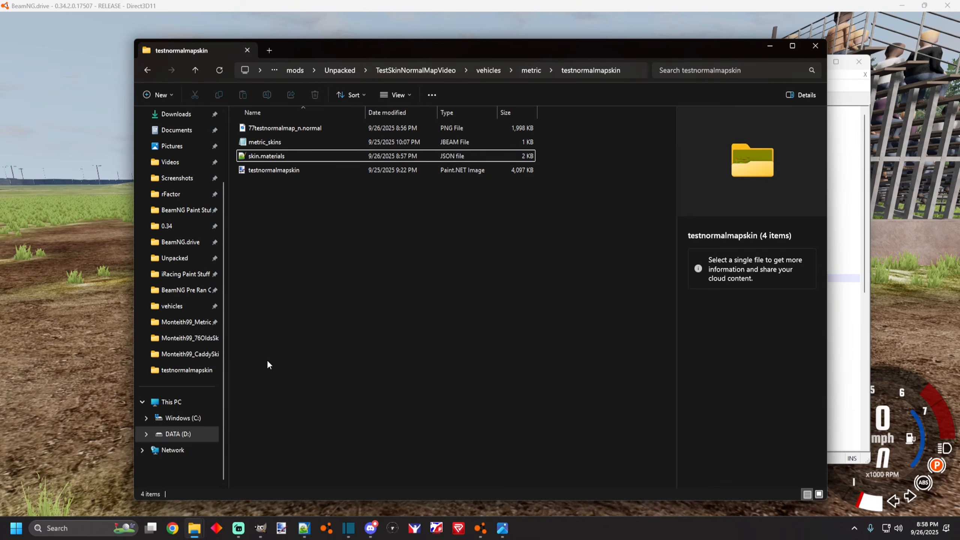
{"action": "left_click", "coordinate": [276, 156]}
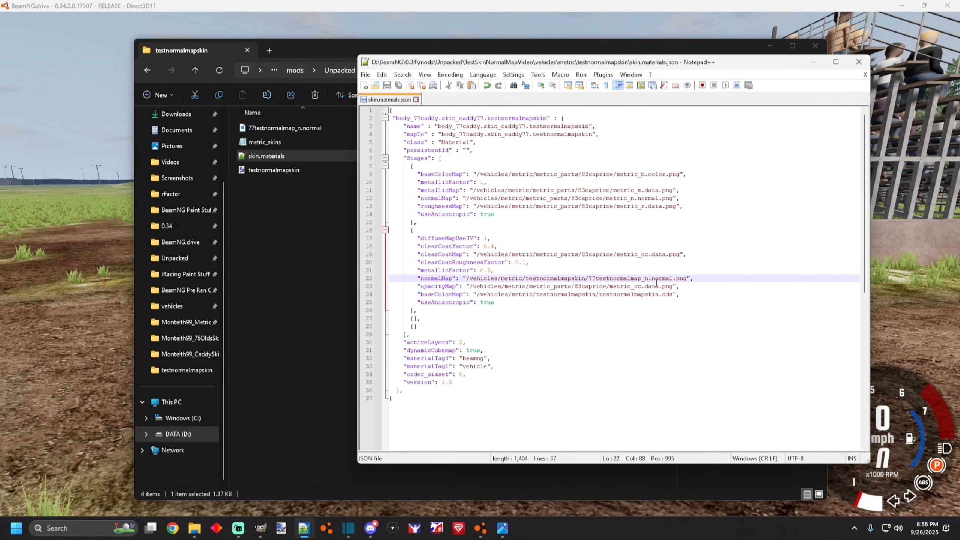
Add a "normalMapStrength": 3.0 entry below the second stage's normalMap line in skin.materials.
{"action": "left_click", "coordinate": [694, 279]}
{"action": "key", "text": "Return"}
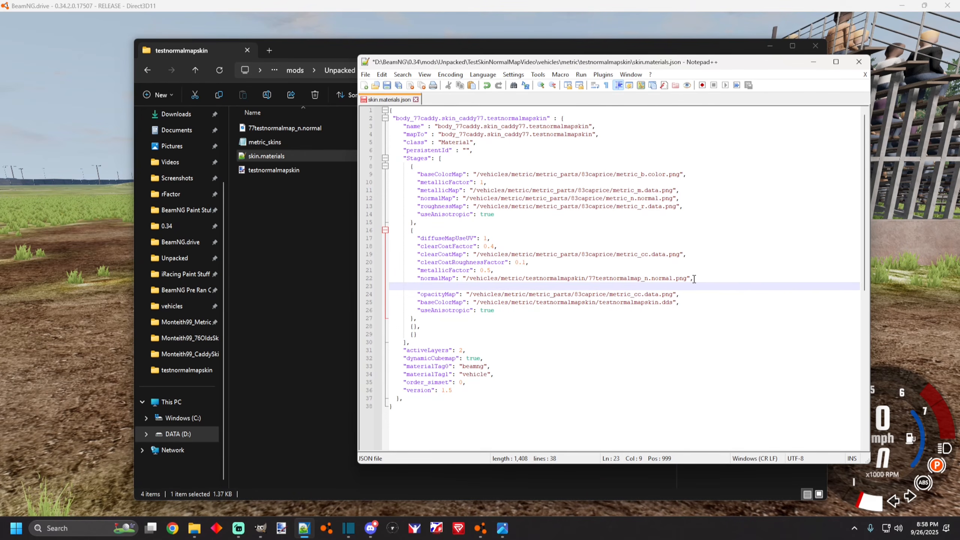
{"action": "type", "text": "\"noraml"}
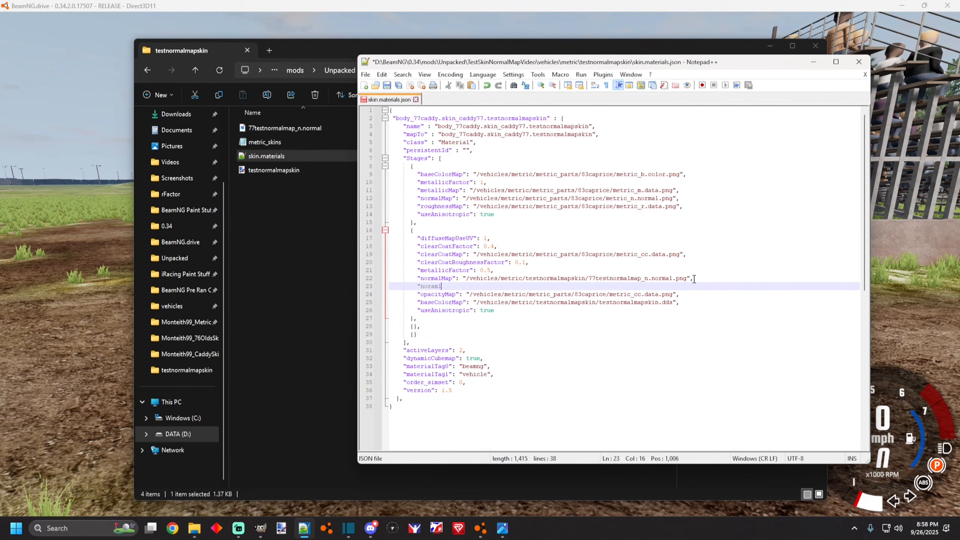
{"action": "key", "text": "BackSpace"}
{"action": "key", "text": "BackSpace"}
{"action": "key", "text": "BackSpace"}
{"action": "type", "text": "mal"}
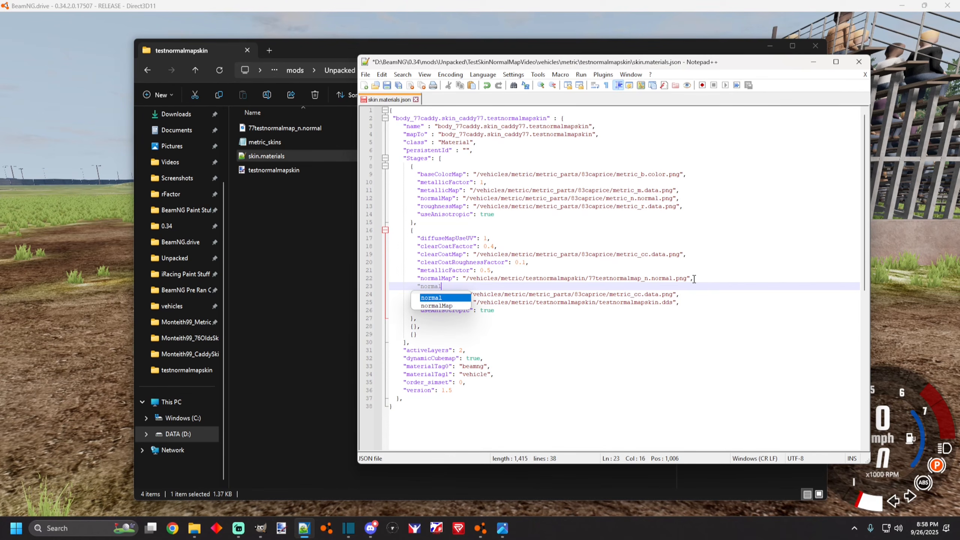
{"action": "type", "text": "Ma"}
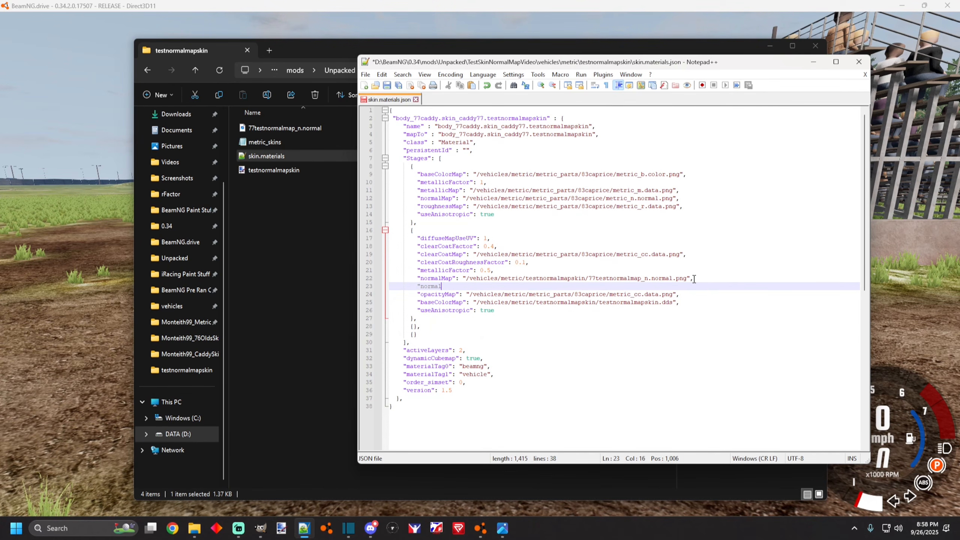
{"action": "type", "text": "Ma"}
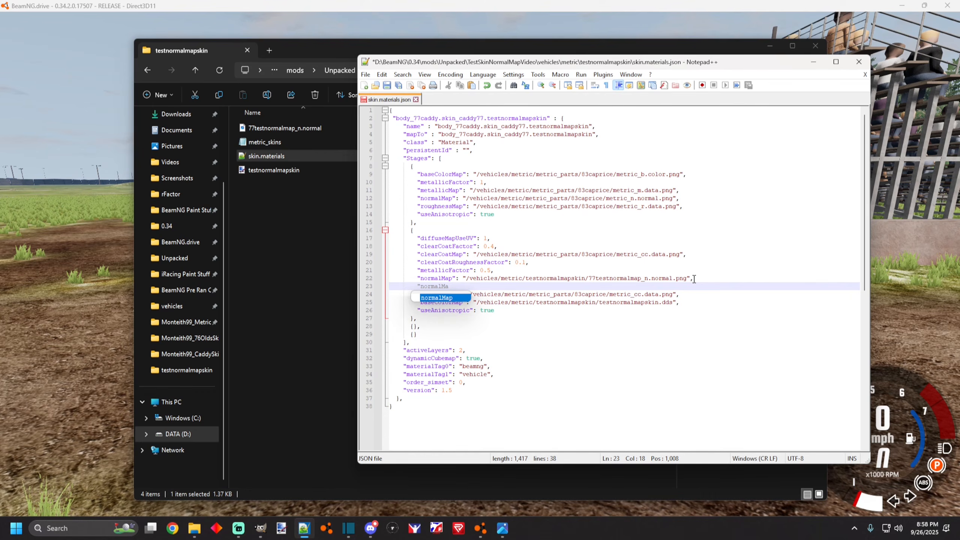
{"action": "type", "text": "pSt"}
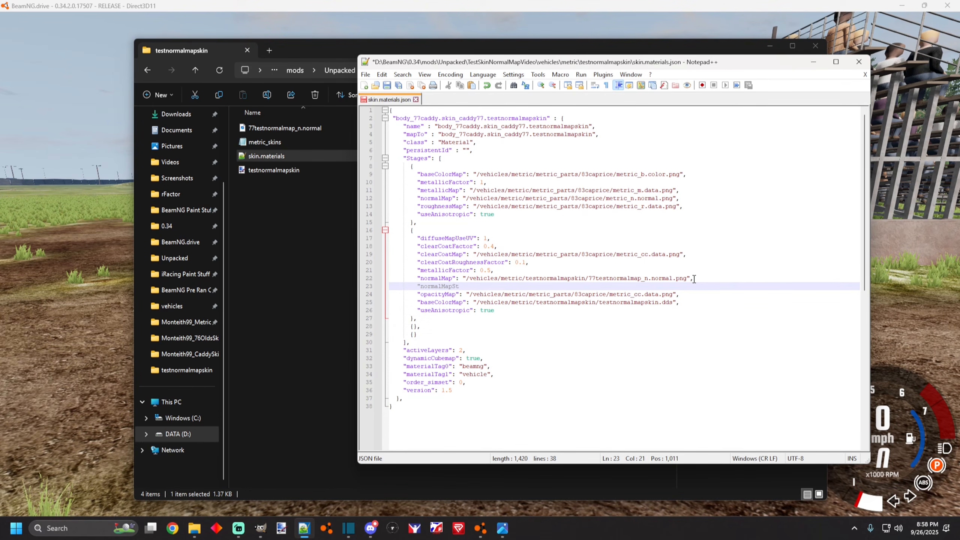
{"action": "type", "text": "reng"}
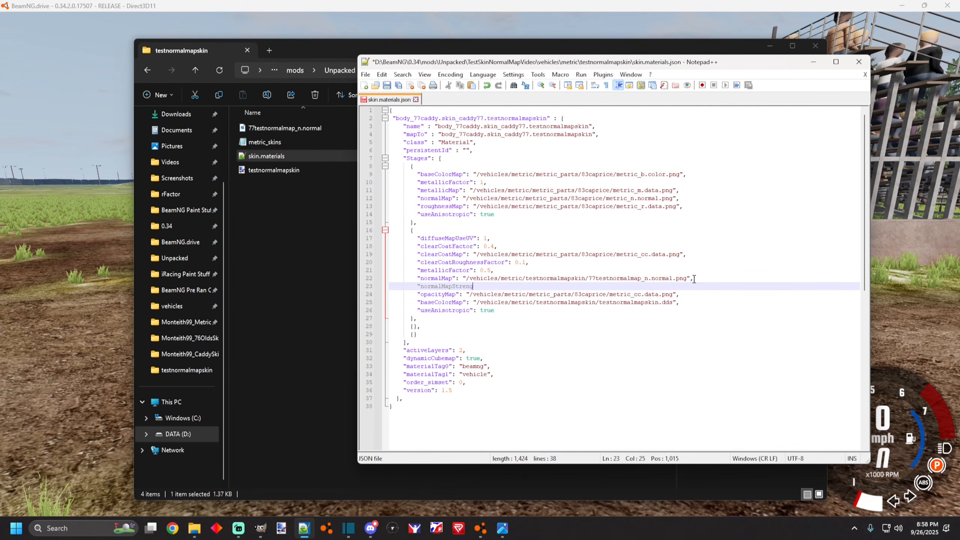
{"action": "type", "text": "th\": 3.5,"}
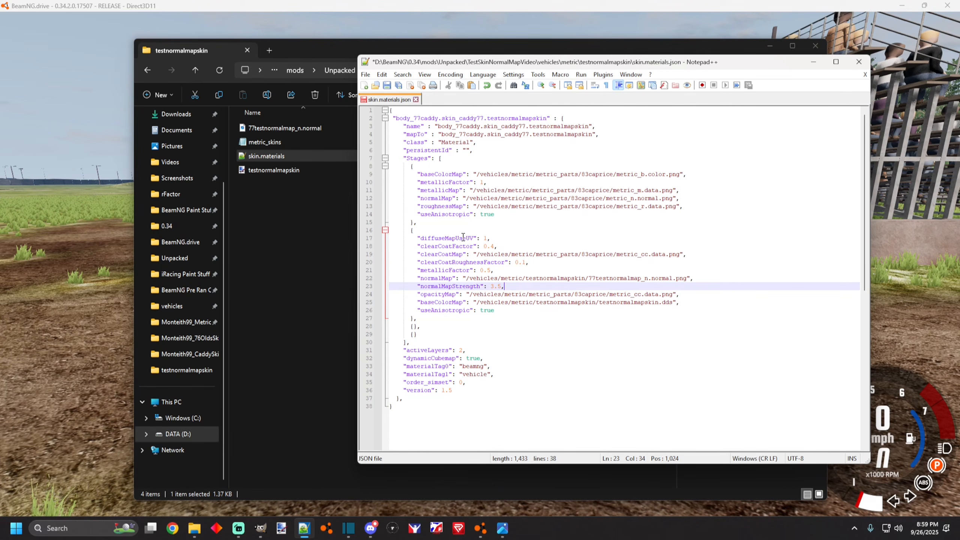
Close the file browser and save the edited skin.materials file.
{"action": "left_click", "coordinate": [285, 43]}
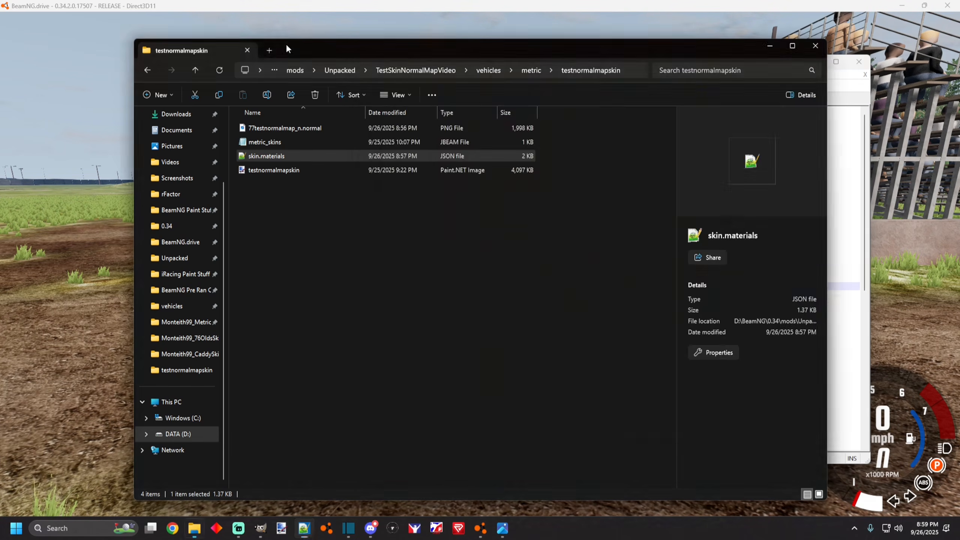
{"action": "left_click", "coordinate": [816, 46]}
{"action": "left_click", "coordinate": [274, 216]}
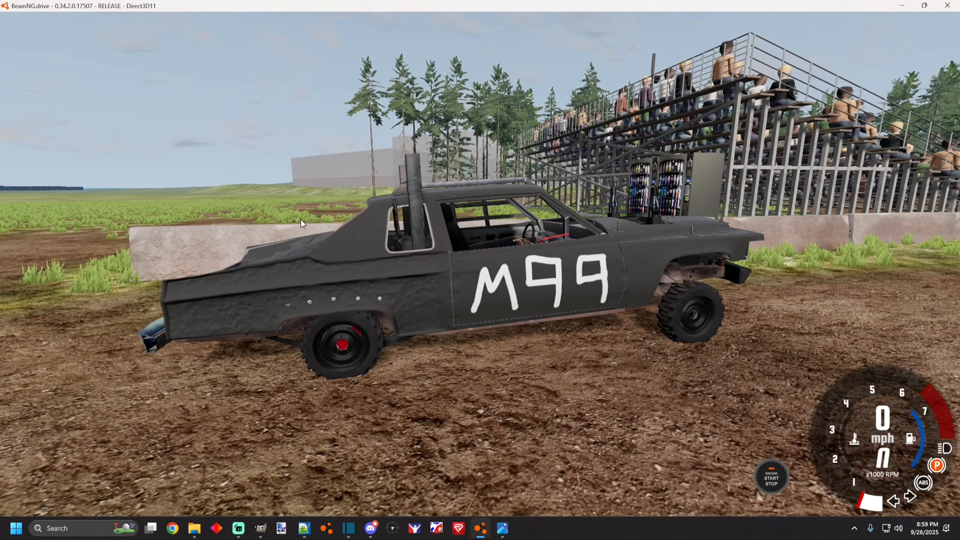
{"action": "key", "text": "alt+Tab"}
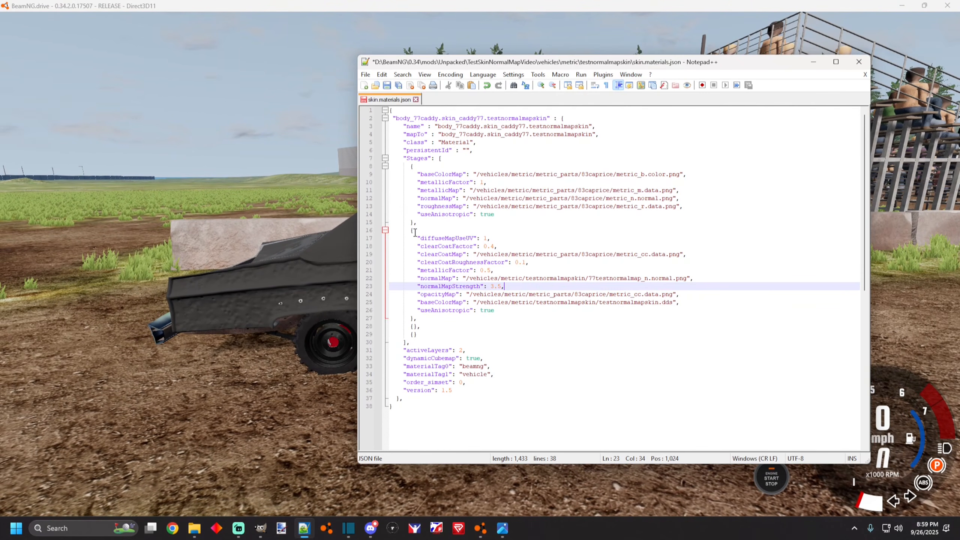
{"action": "left_click_drag", "start_coordinate": [453, 65], "coordinate": [542, 61]}
{"action": "left_click", "coordinate": [453, 71]}
{"action": "left_click", "coordinate": [469, 148]}
{"action": "left_click", "coordinate": [372, 158]}
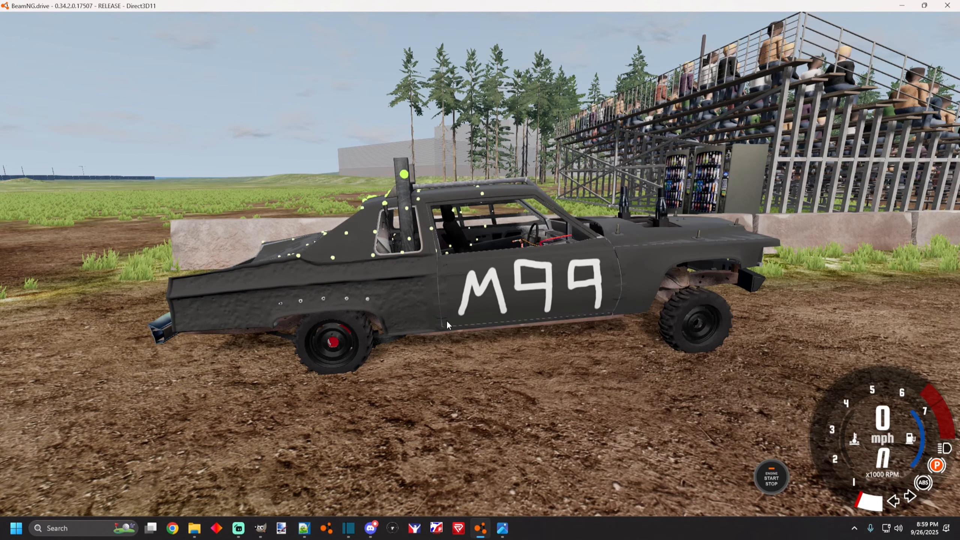
Reload the vehicle in the game and inspect the stronger normal map on the car body.
{"action": "key", "text": "ctrl+r"}
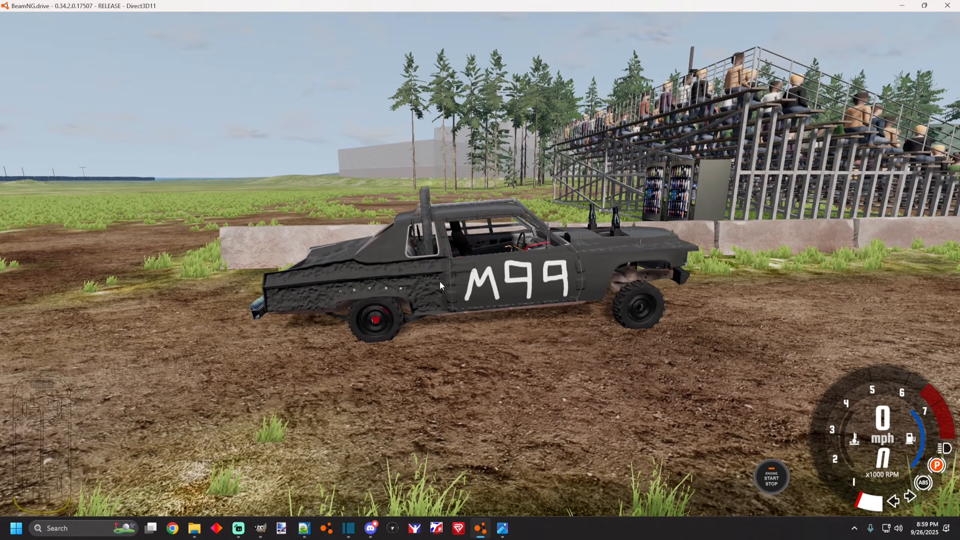
{"action": "mouse_move", "coordinate": [458, 290]}
{"action": "left_mouse_down"}
{"action": "mouse_move", "coordinate": [518, 254]}
{"action": "mouse_move", "coordinate": [590, 303]}
{"action": "mouse_move", "coordinate": [481, 265]}
{"action": "mouse_move", "coordinate": [458, 270]}
{"action": "mouse_move", "coordinate": [443, 253]}
{"action": "mouse_move", "coordinate": [457, 288]}
{"action": "left_mouse_up"}
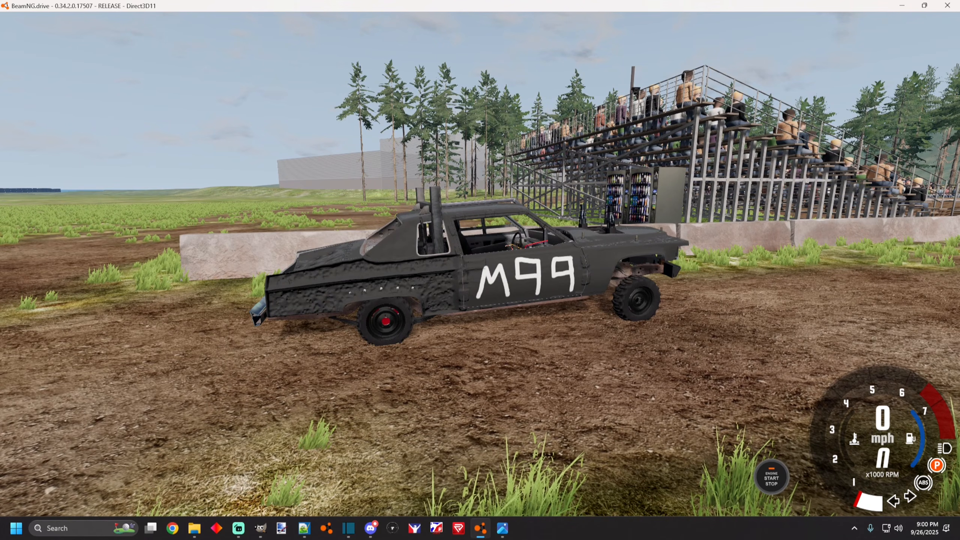
{"action": "left_click_drag", "start_coordinate": [480, 264], "coordinate": [522, 236]}
{"action": "key", "text": "Escape"}
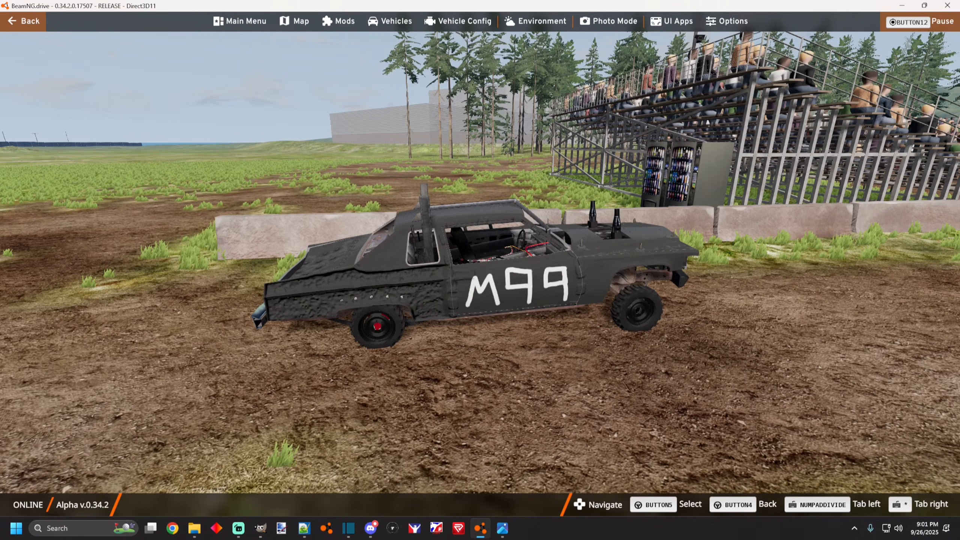